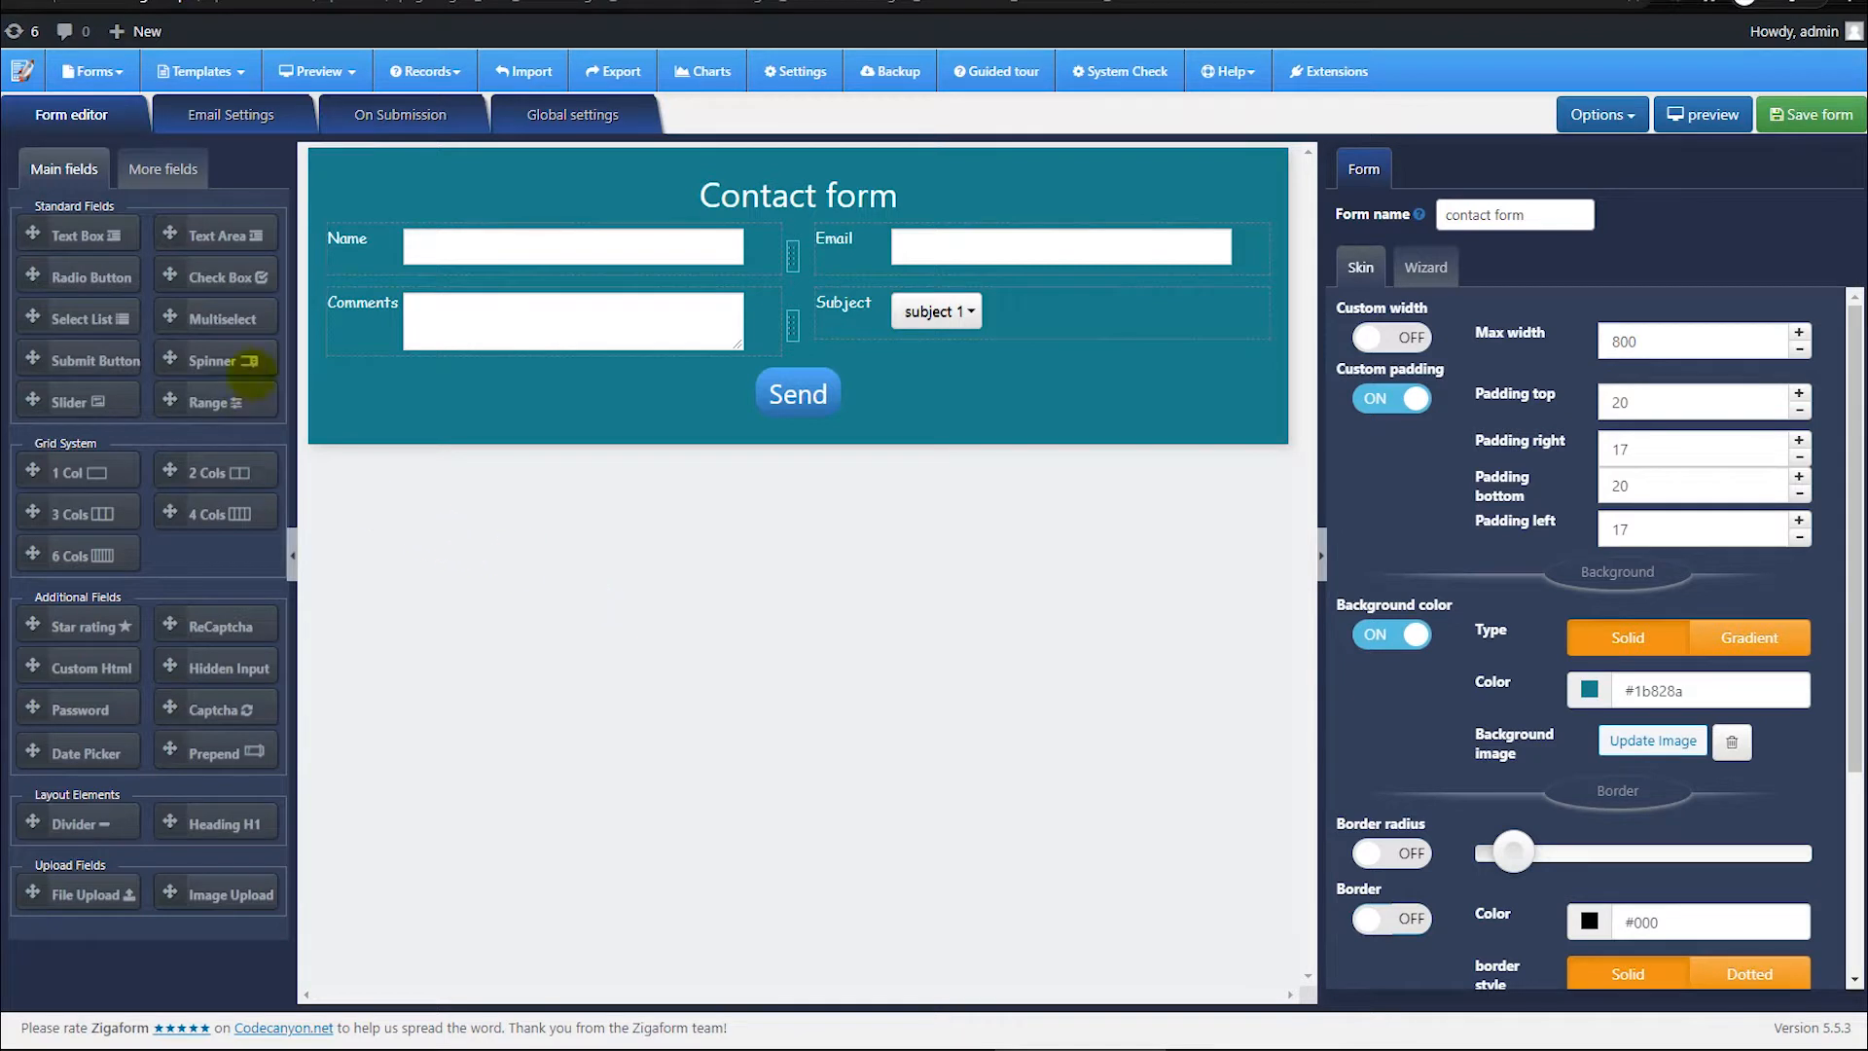
{"action": "mouse_move", "coordinate": [4, 144]}
{"action": "left_mouse_down"}
{"action": "mouse_move", "coordinate": [220, 273]}
{"action": "mouse_move", "coordinate": [293, 830]}
{"action": "mouse_move", "coordinate": [290, 959]}
{"action": "left_mouse_up"}
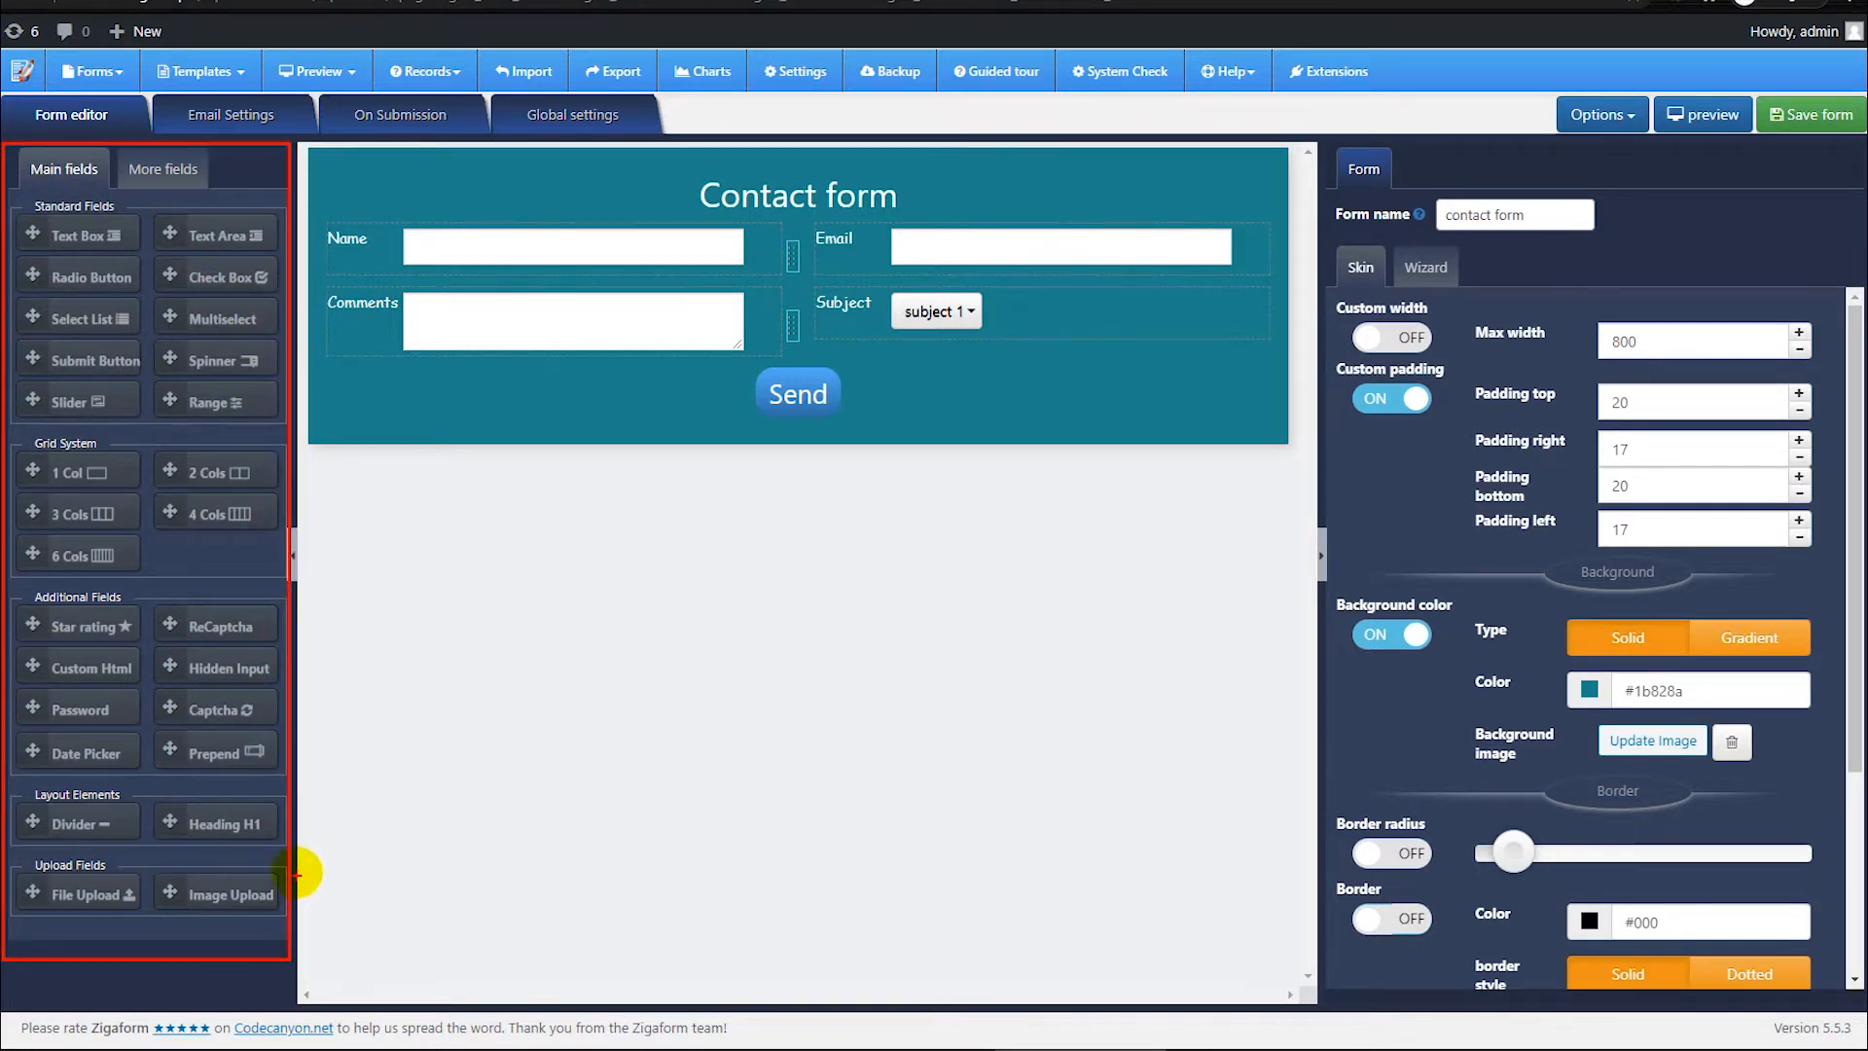
{"action": "key", "text": "Escape"}
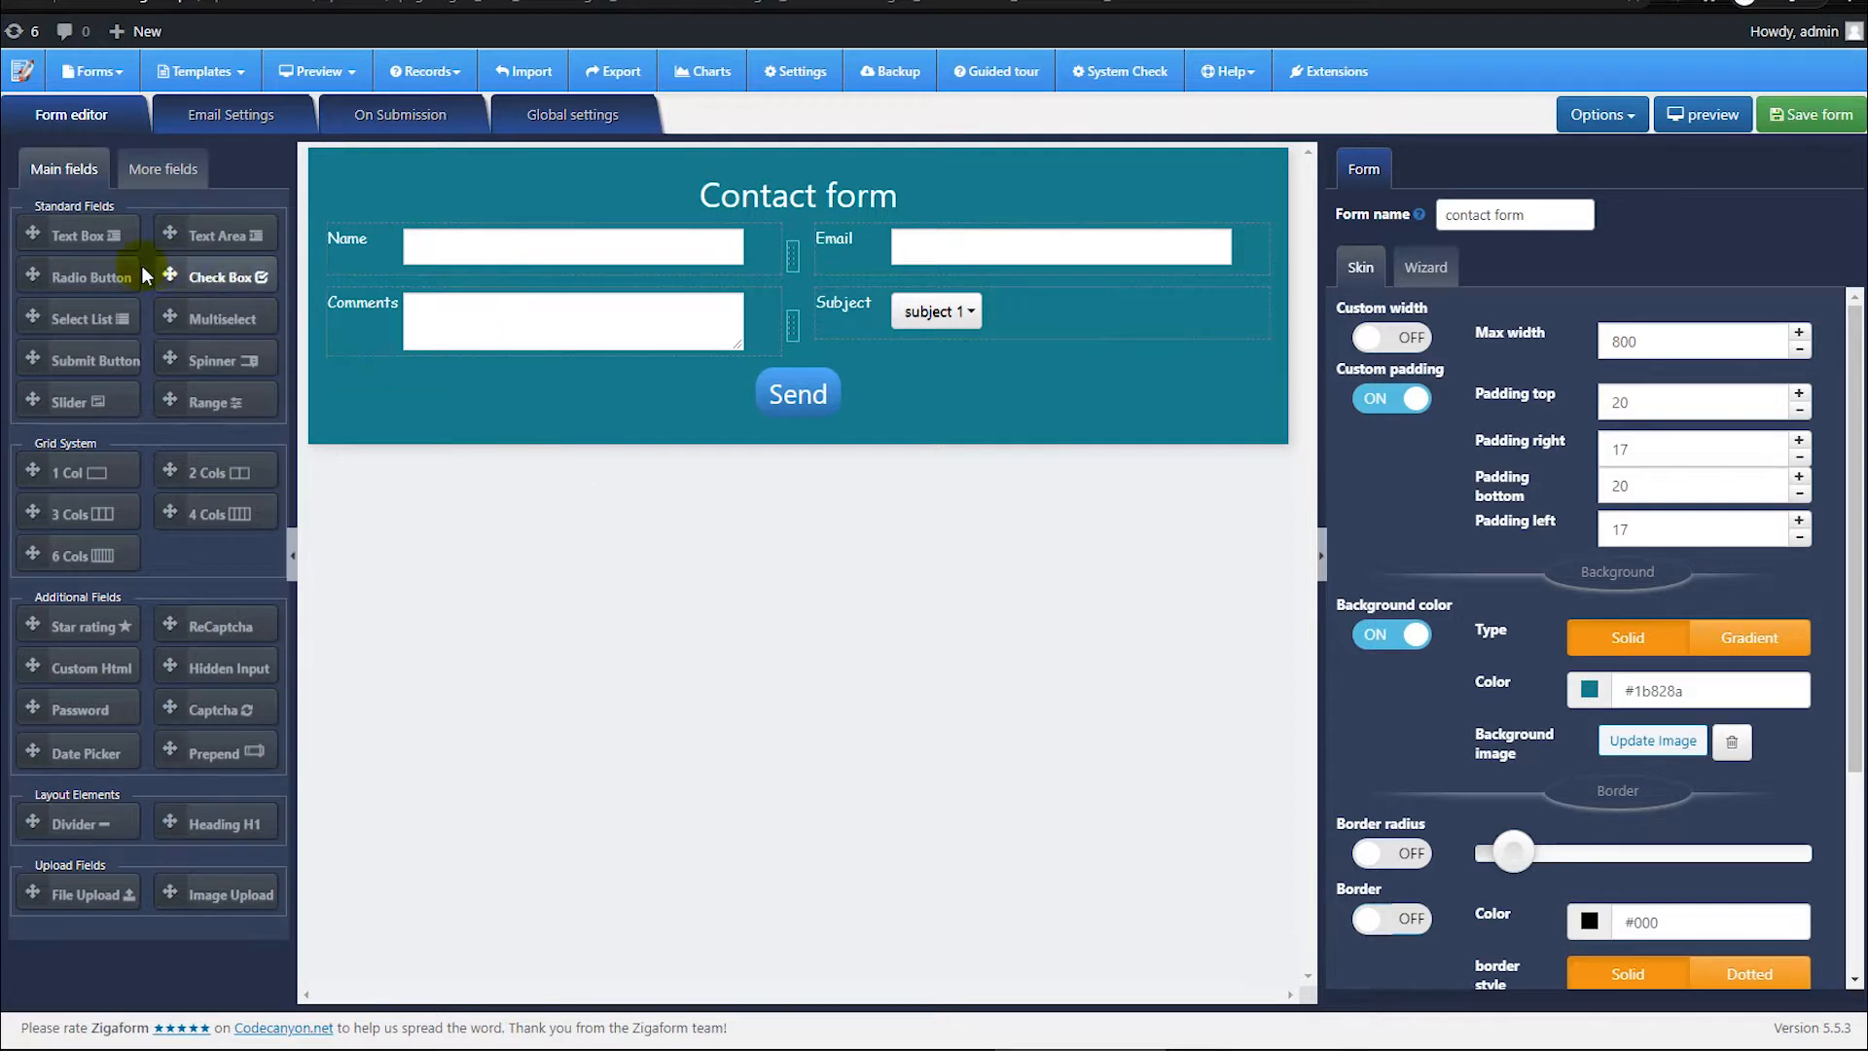
Step: Add a Text Area field to the contact form in its own row between the Comments row and the Send button
{"action": "left_click_drag", "start_coordinate": [160, 233], "coordinate": [784, 391]}
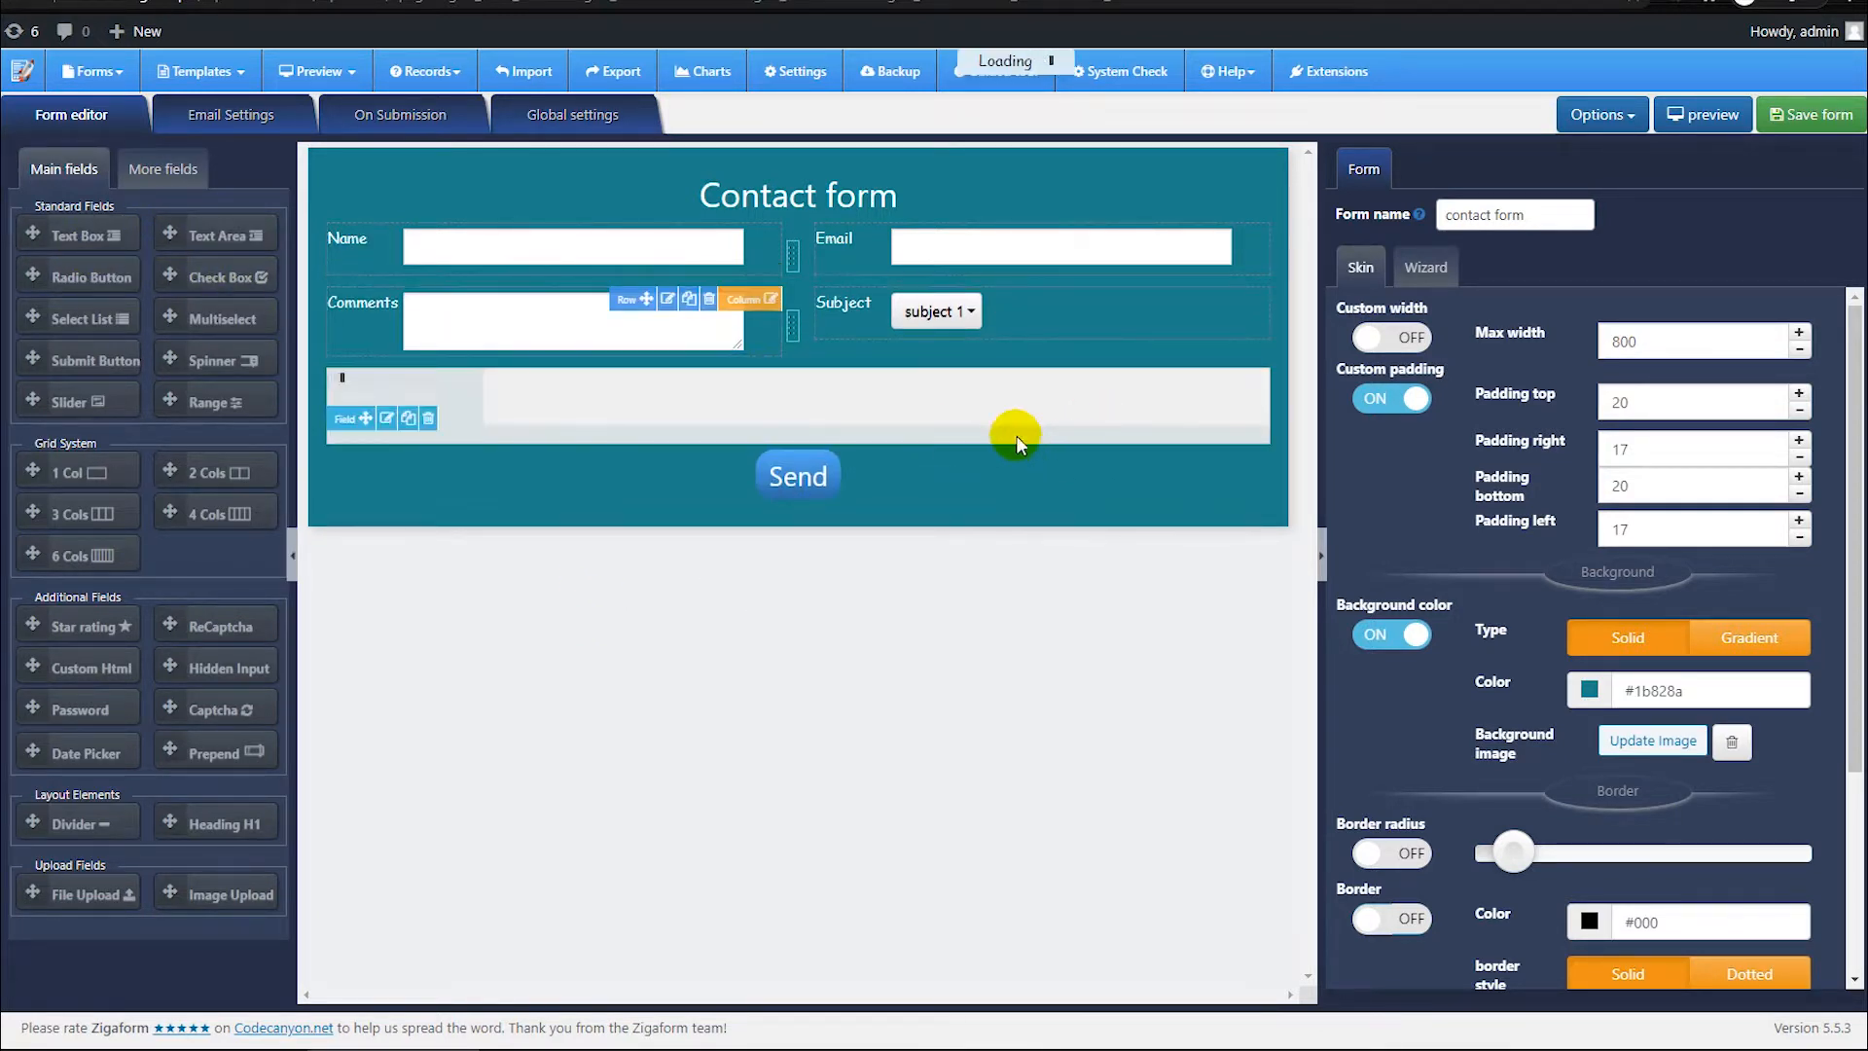
{"action": "left_click", "coordinate": [1020, 430]}
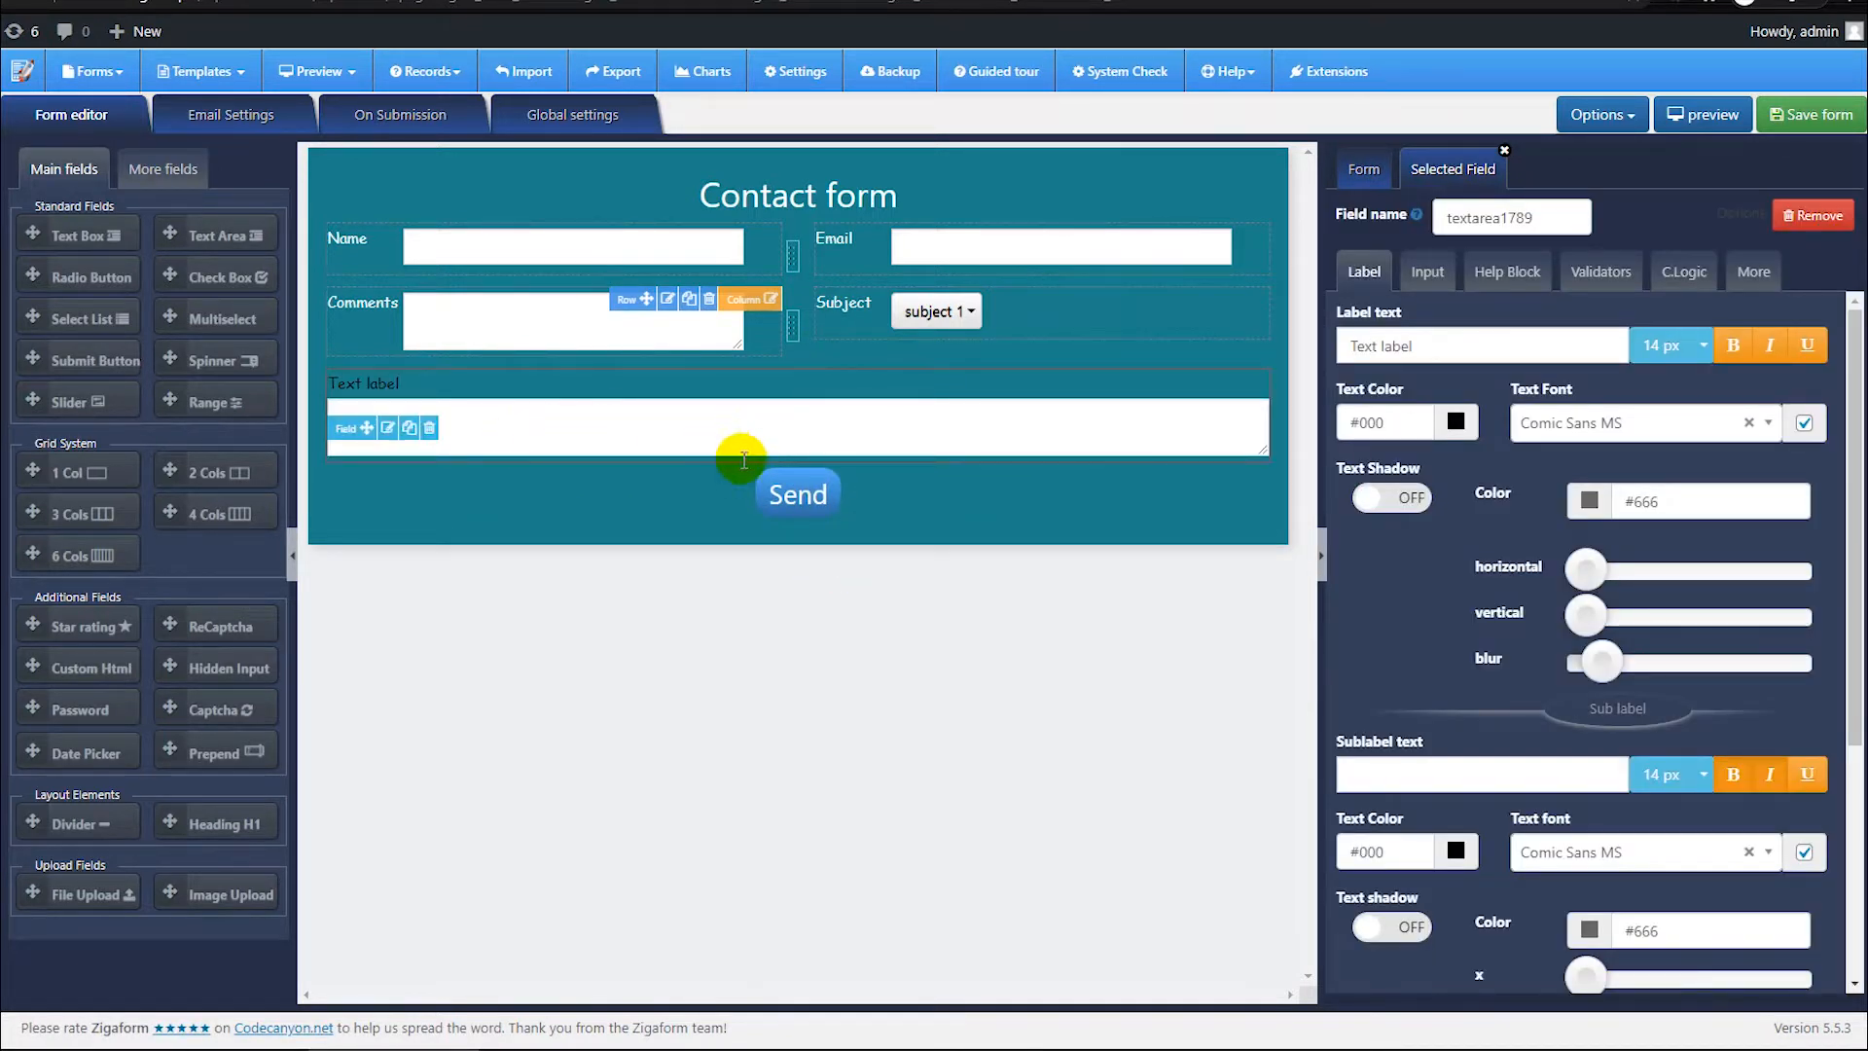
{"action": "left_click", "coordinate": [661, 512]}
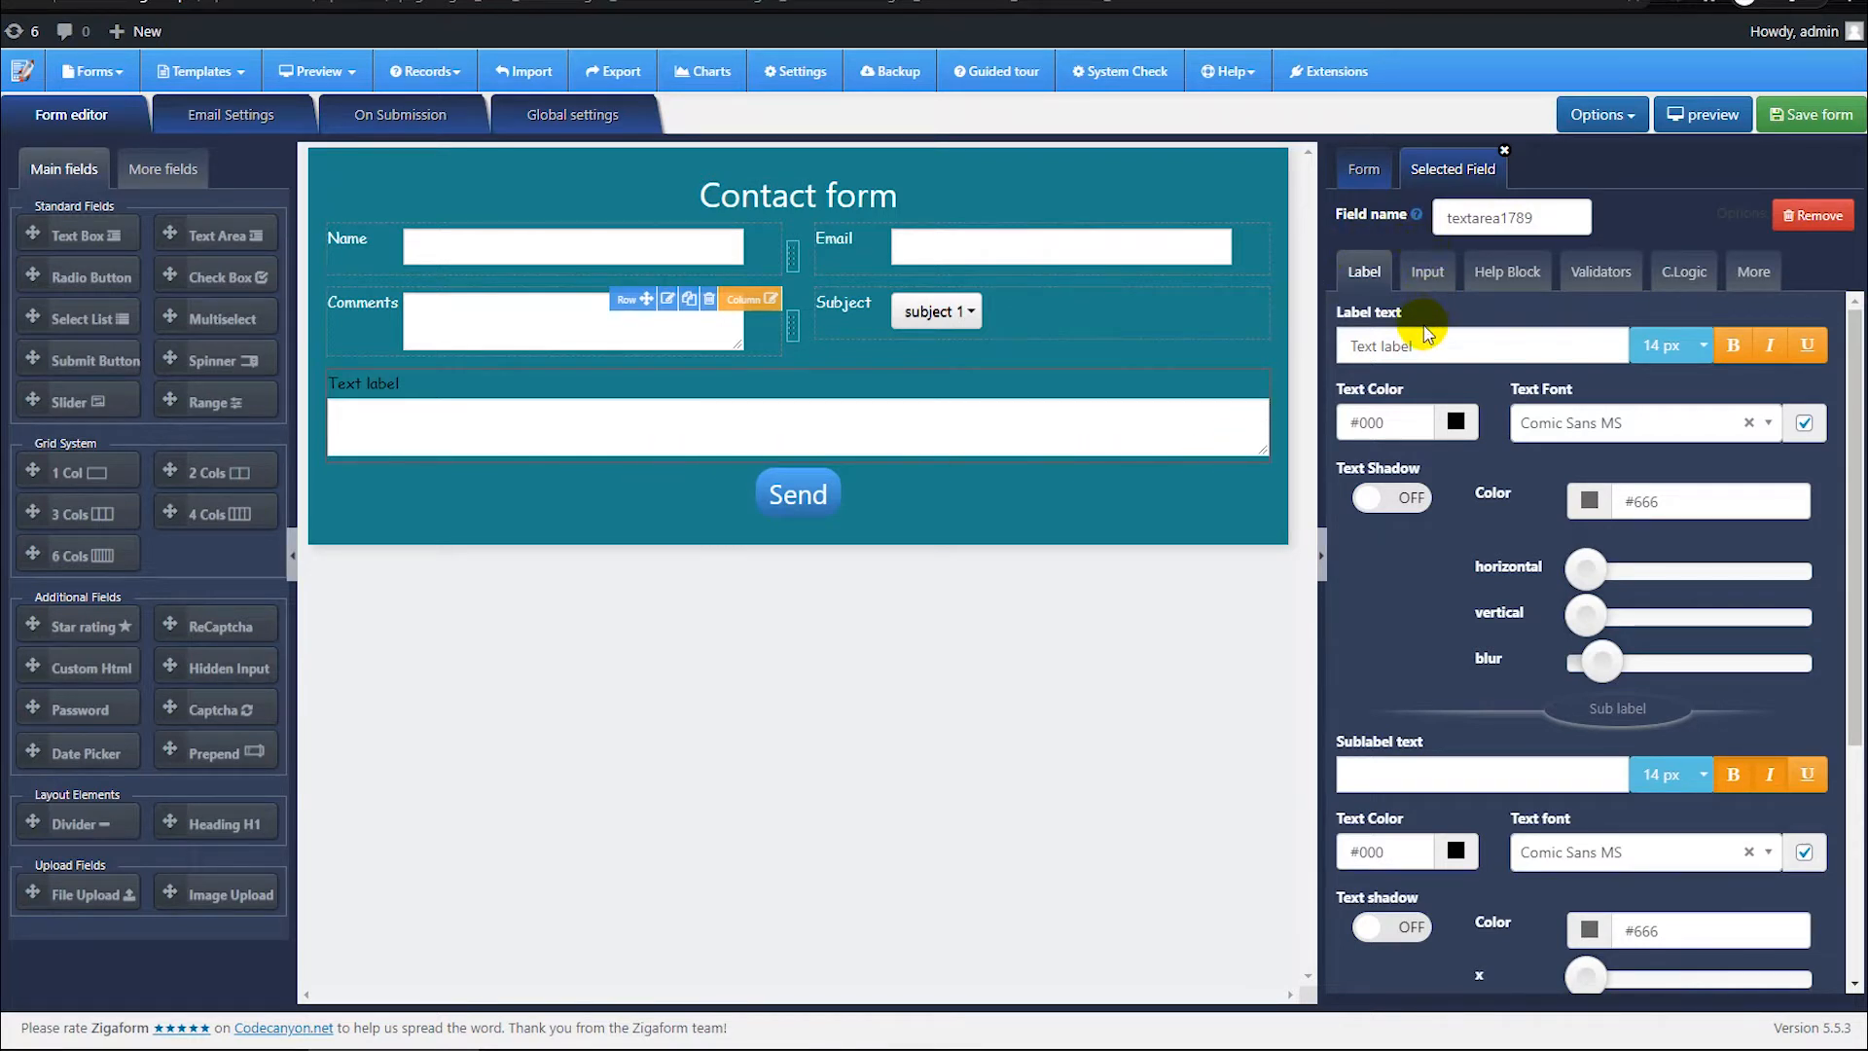
{"action": "mouse_move", "coordinate": [1338, 160]}
{"action": "left_mouse_down"}
{"action": "mouse_move", "coordinate": [1469, 277]}
{"action": "mouse_move", "coordinate": [1850, 993]}
{"action": "left_mouse_up"}
{"action": "key", "text": "Escape"}
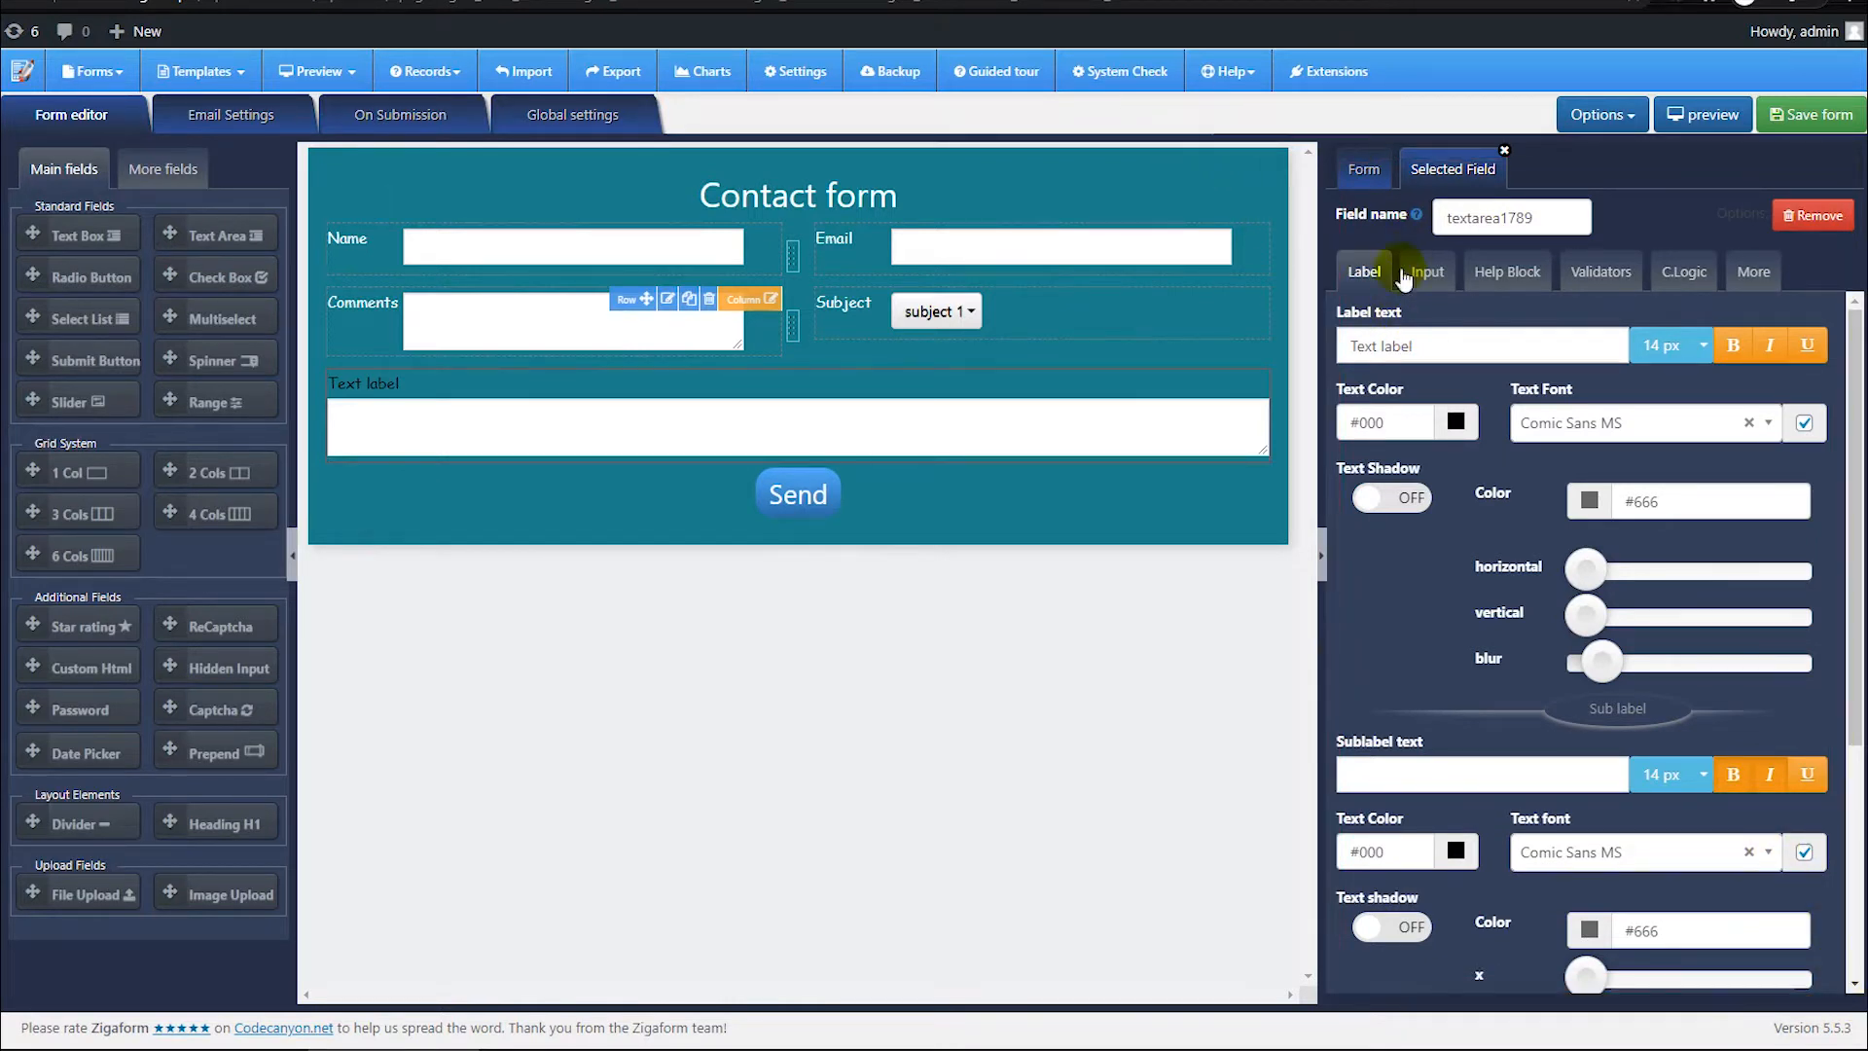
Step: Change the new text area field's label to "Text label 1111111" with white (#ffffff) text
{"action": "left_click", "coordinate": [1439, 356]}
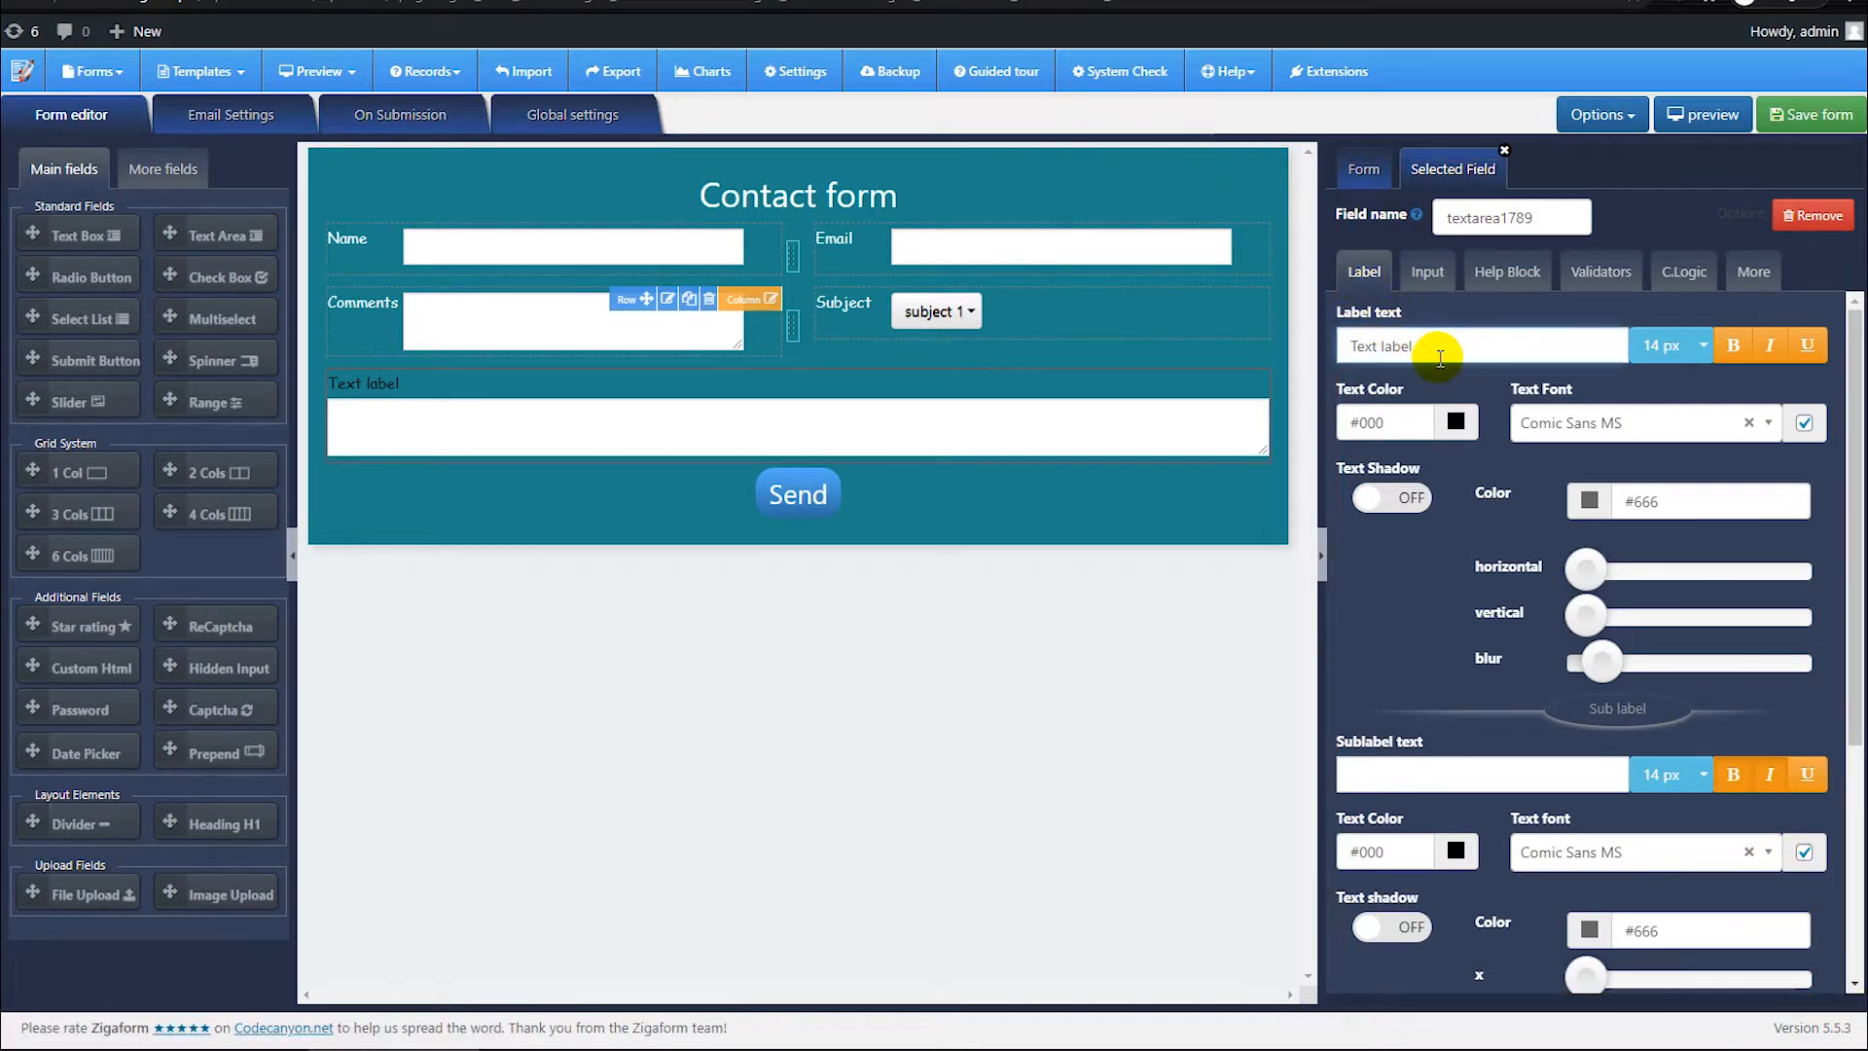
{"action": "left_click", "coordinate": [1457, 422]}
{"action": "left_click", "coordinate": [1321, 445]}
{"action": "left_click", "coordinate": [1430, 353]}
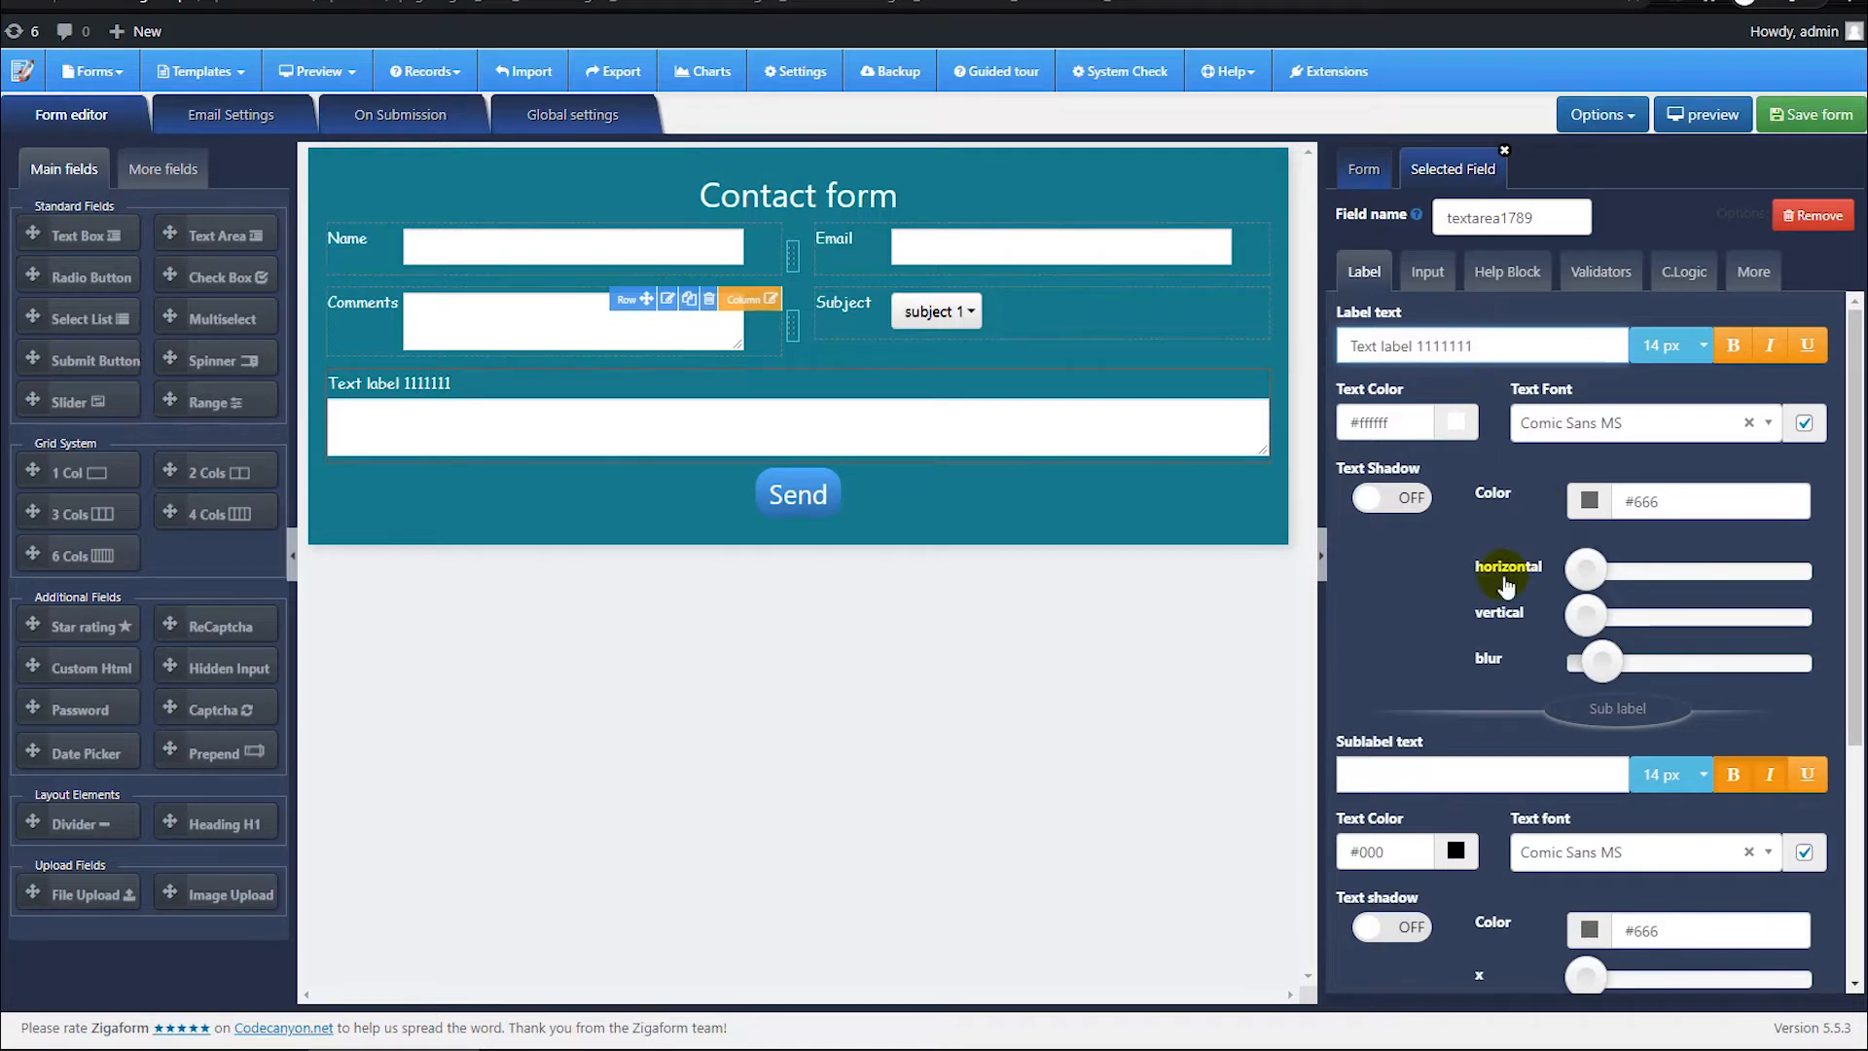
{"action": "scroll", "coordinate": [1498, 587], "scroll_direction": "down", "scroll_amount": 4}
{"action": "scroll", "coordinate": [1498, 587], "scroll_direction": "up", "scroll_amount": 4}
{"action": "scroll", "coordinate": [1498, 588], "scroll_direction": "down", "scroll_amount": 4}
{"action": "scroll", "coordinate": [1498, 587], "scroll_direction": "up", "scroll_amount": 4}
{"action": "scroll", "coordinate": [1498, 574], "scroll_direction": "down", "scroll_amount": 4}
{"action": "scroll", "coordinate": [1493, 535], "scroll_direction": "up", "scroll_amount": 4}
Step: Set the new text area field's placeholder to "here your text"
{"action": "left_click", "coordinate": [1426, 272]}
{"action": "left_click", "coordinate": [1431, 459]}
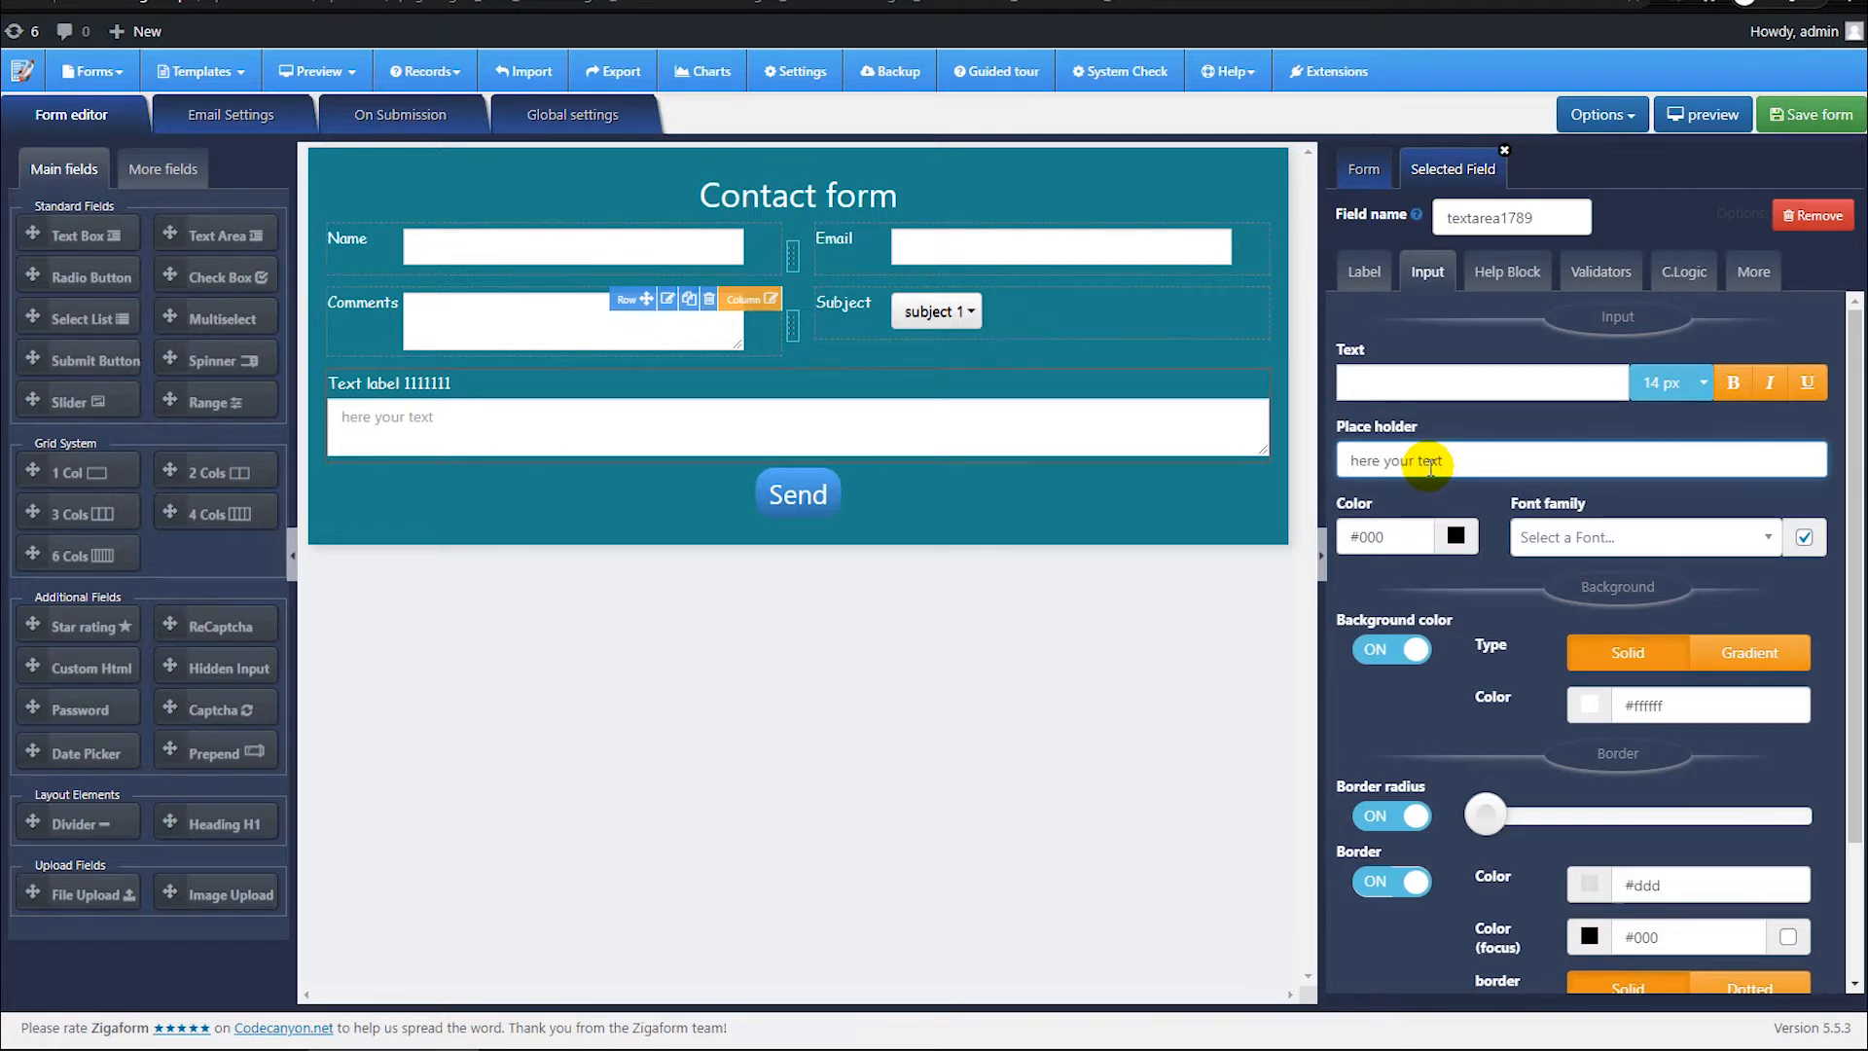
Step: Enable the text area field's help block and extend its text to "here your content asdf asdfasdf"
{"action": "left_click", "coordinate": [1498, 274]}
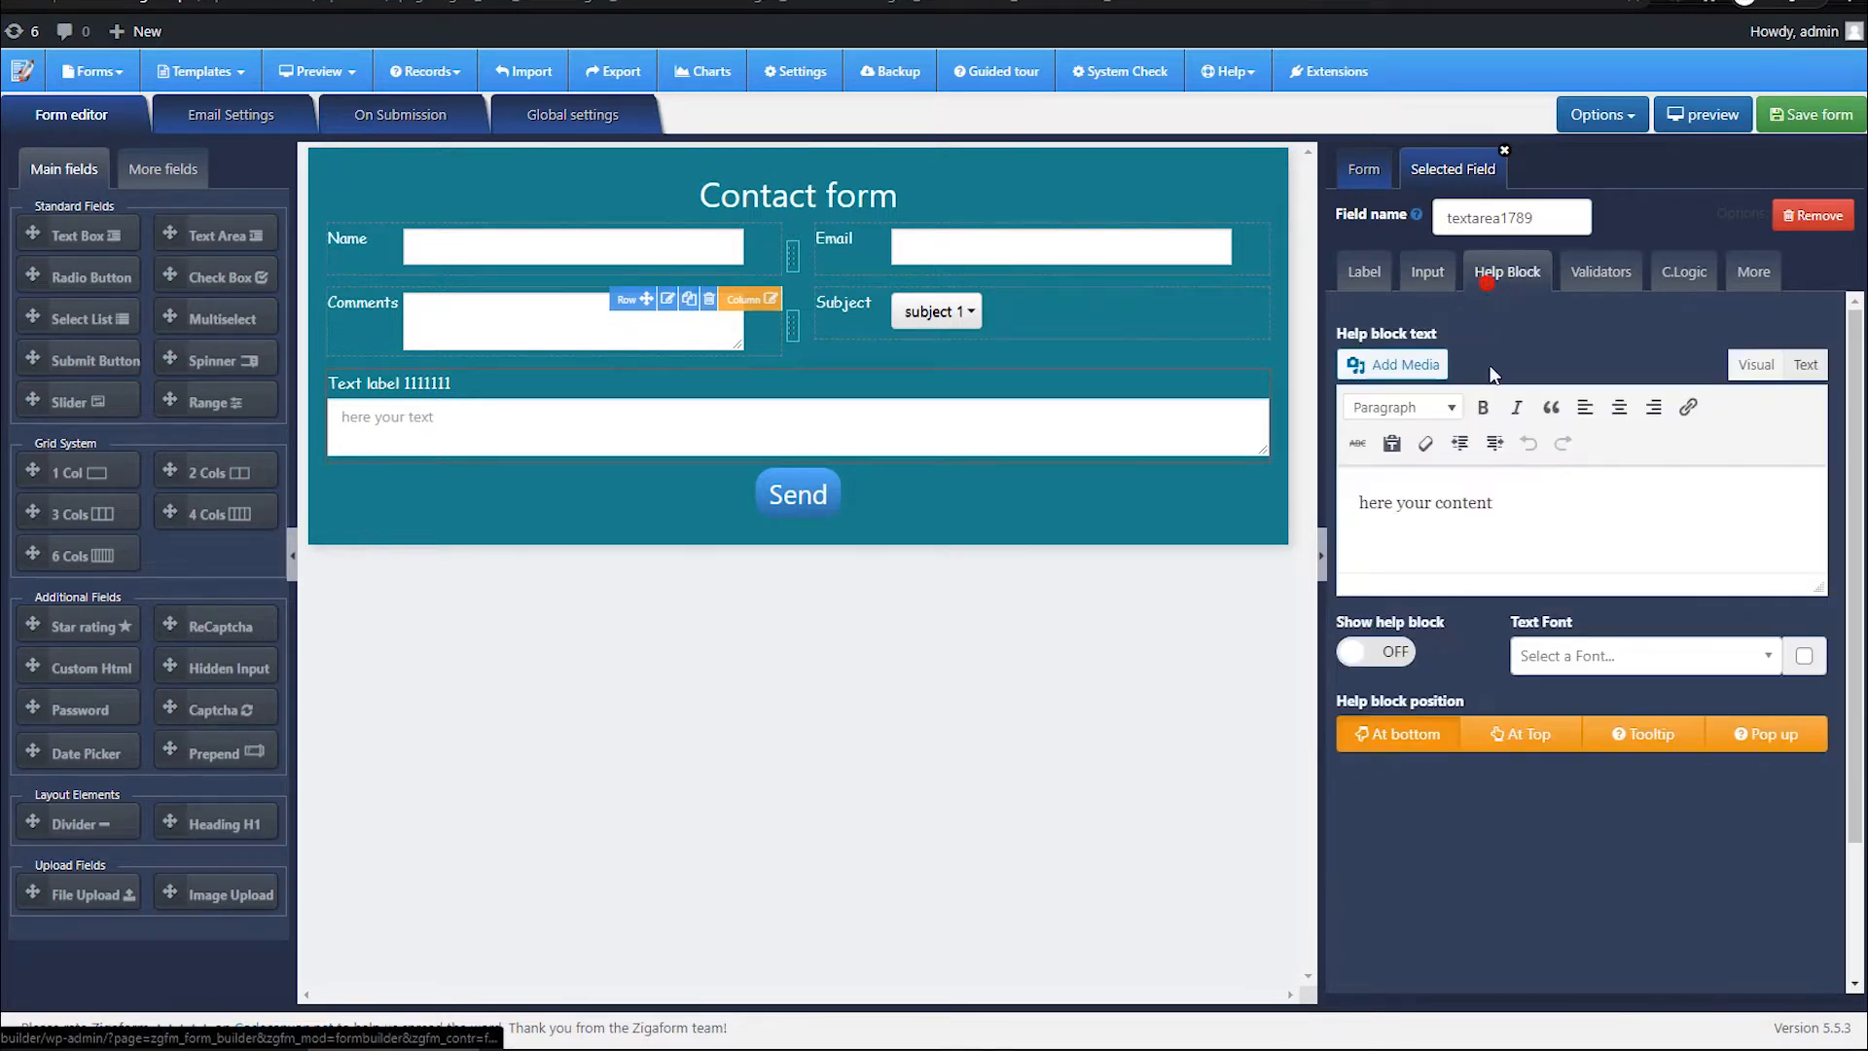
{"action": "left_click", "coordinate": [1401, 652]}
{"action": "left_click", "coordinate": [1519, 510]}
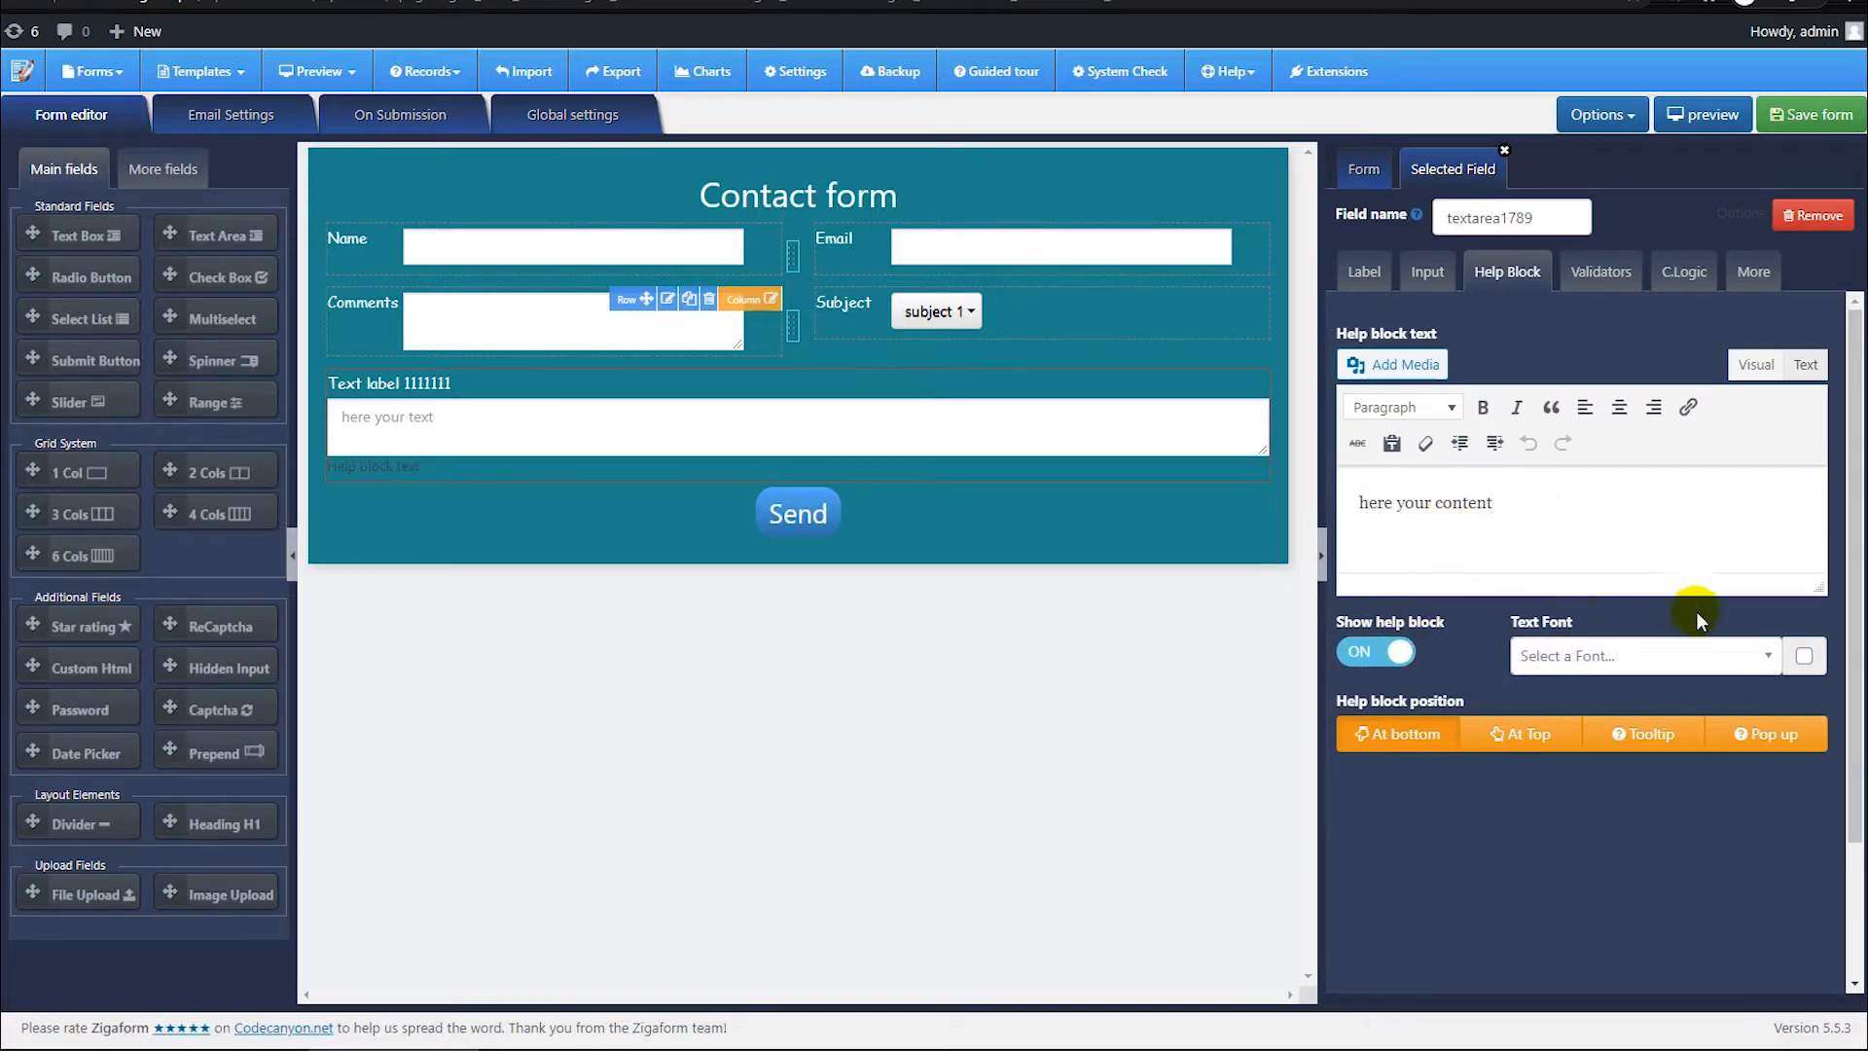
{"action": "left_click_drag", "start_coordinate": [1533, 505], "coordinate": [1362, 506]}
{"action": "left_click", "coordinate": [1549, 511]}
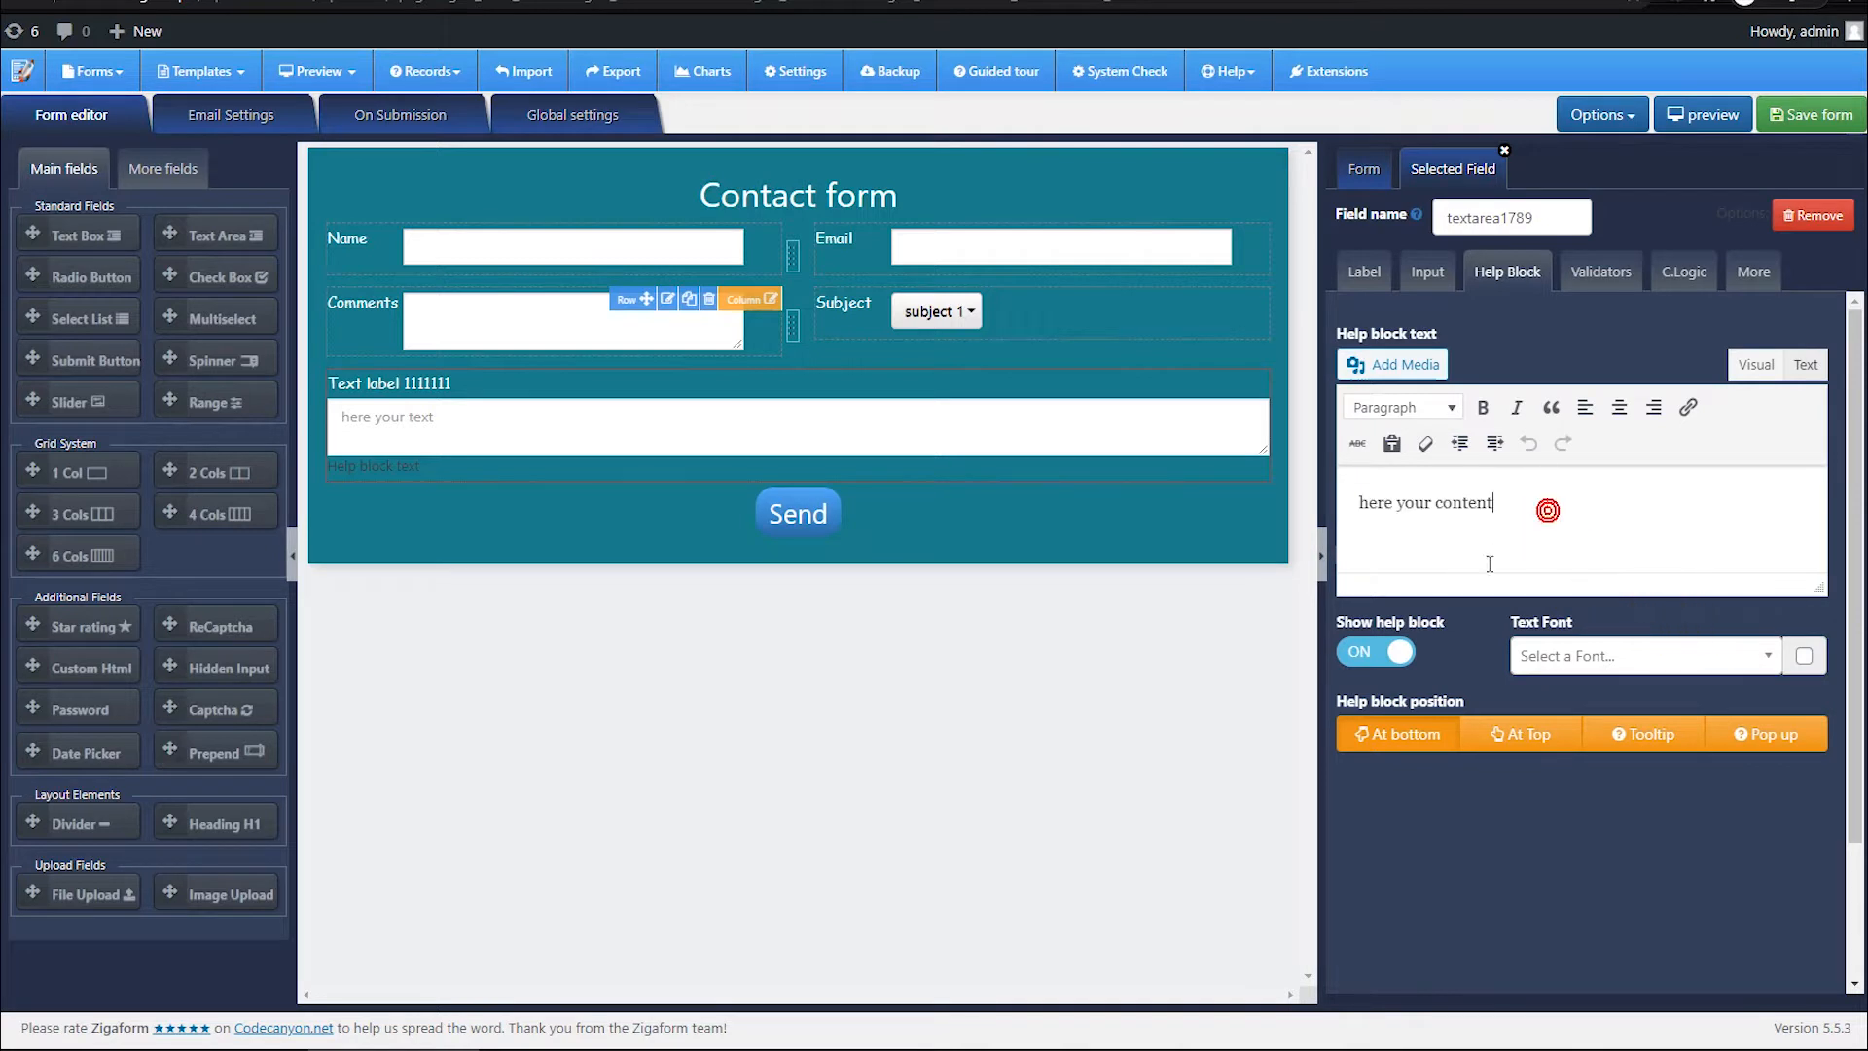
{"action": "type", "text": "asdf asdfasdf"}
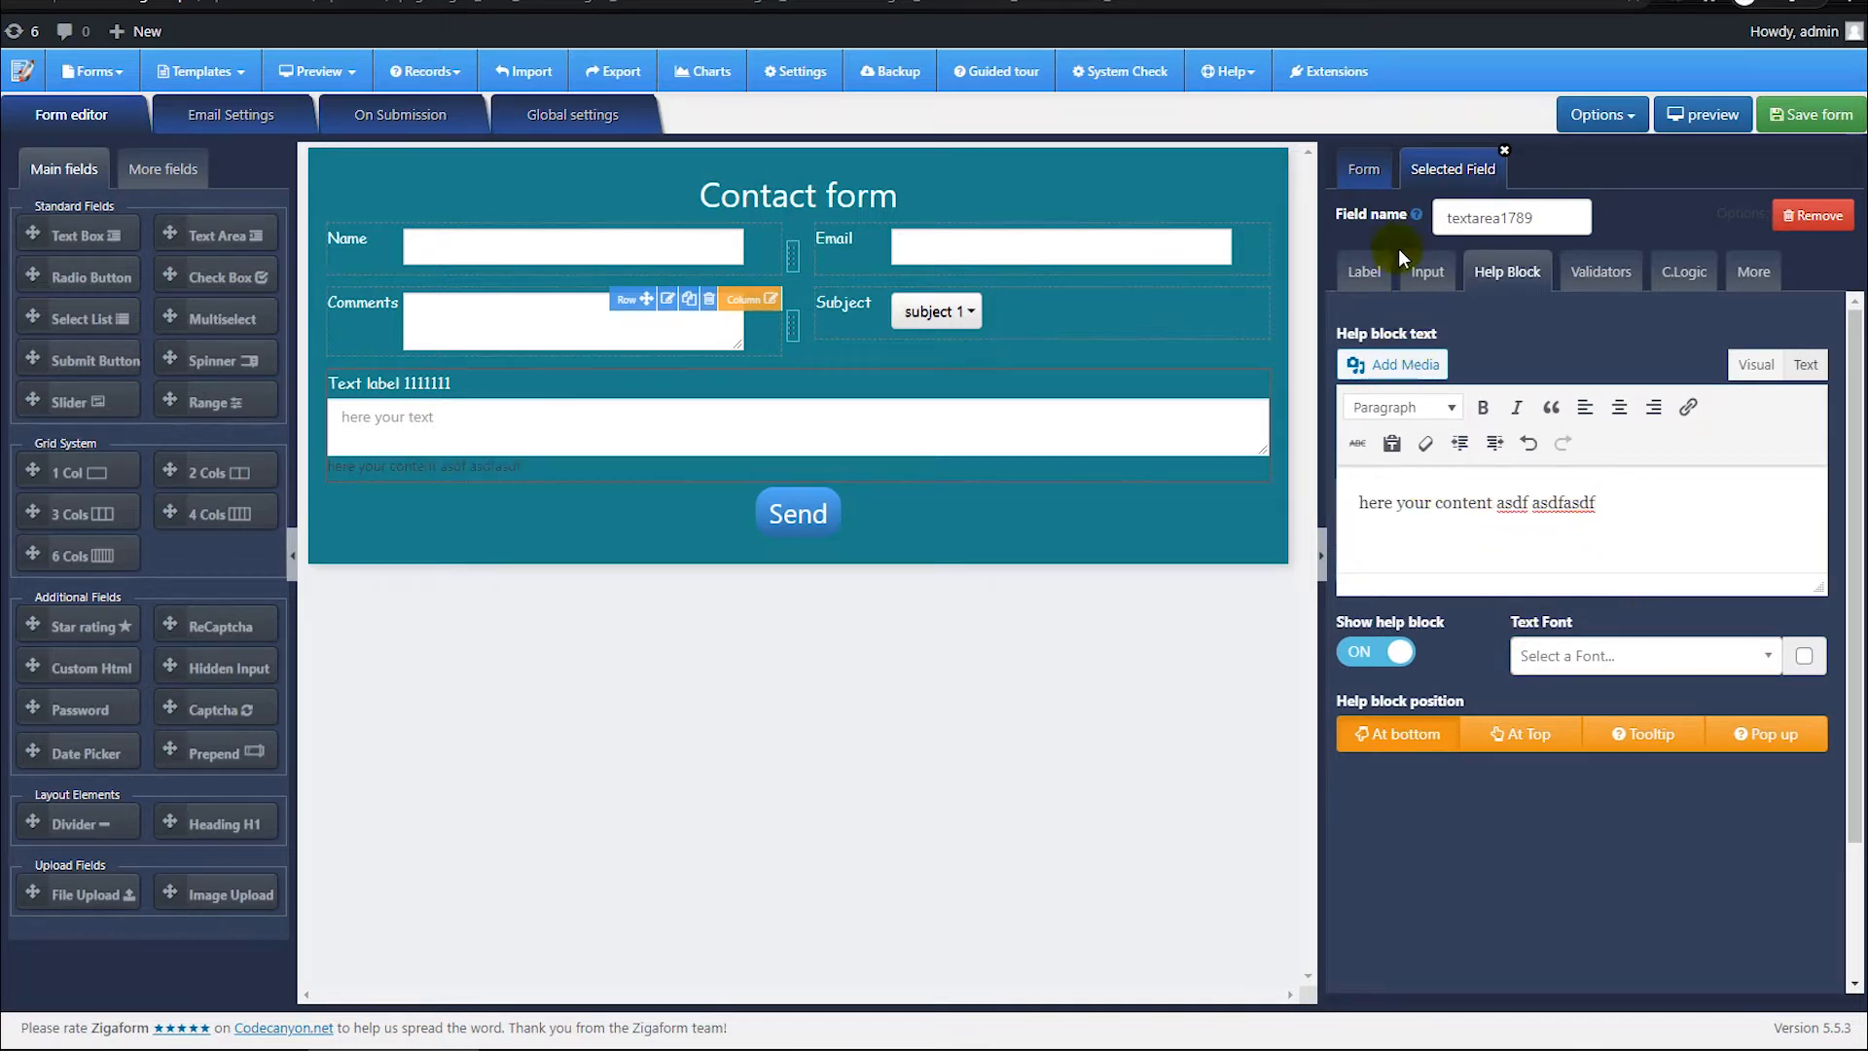
Step: Try the Required validator on the new text area field and remove it again
{"action": "left_click", "coordinate": [1595, 275]}
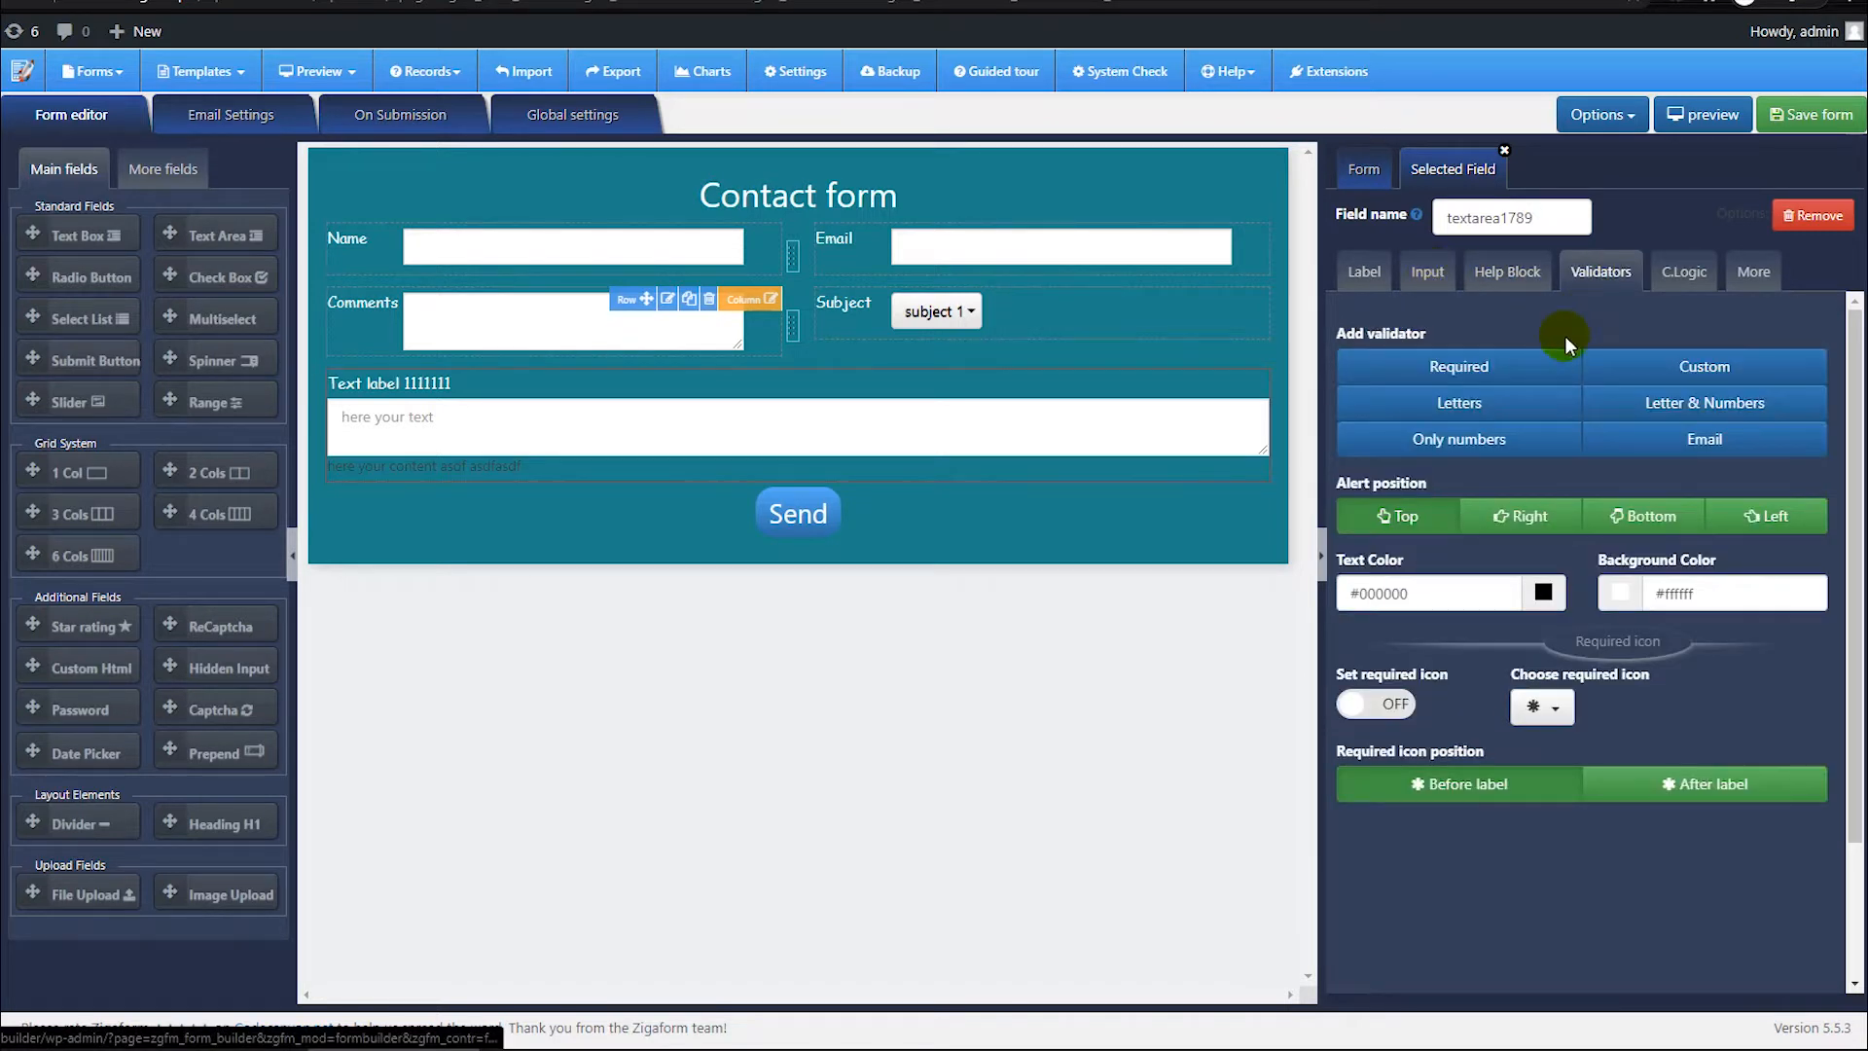
{"action": "left_click", "coordinate": [1519, 362]}
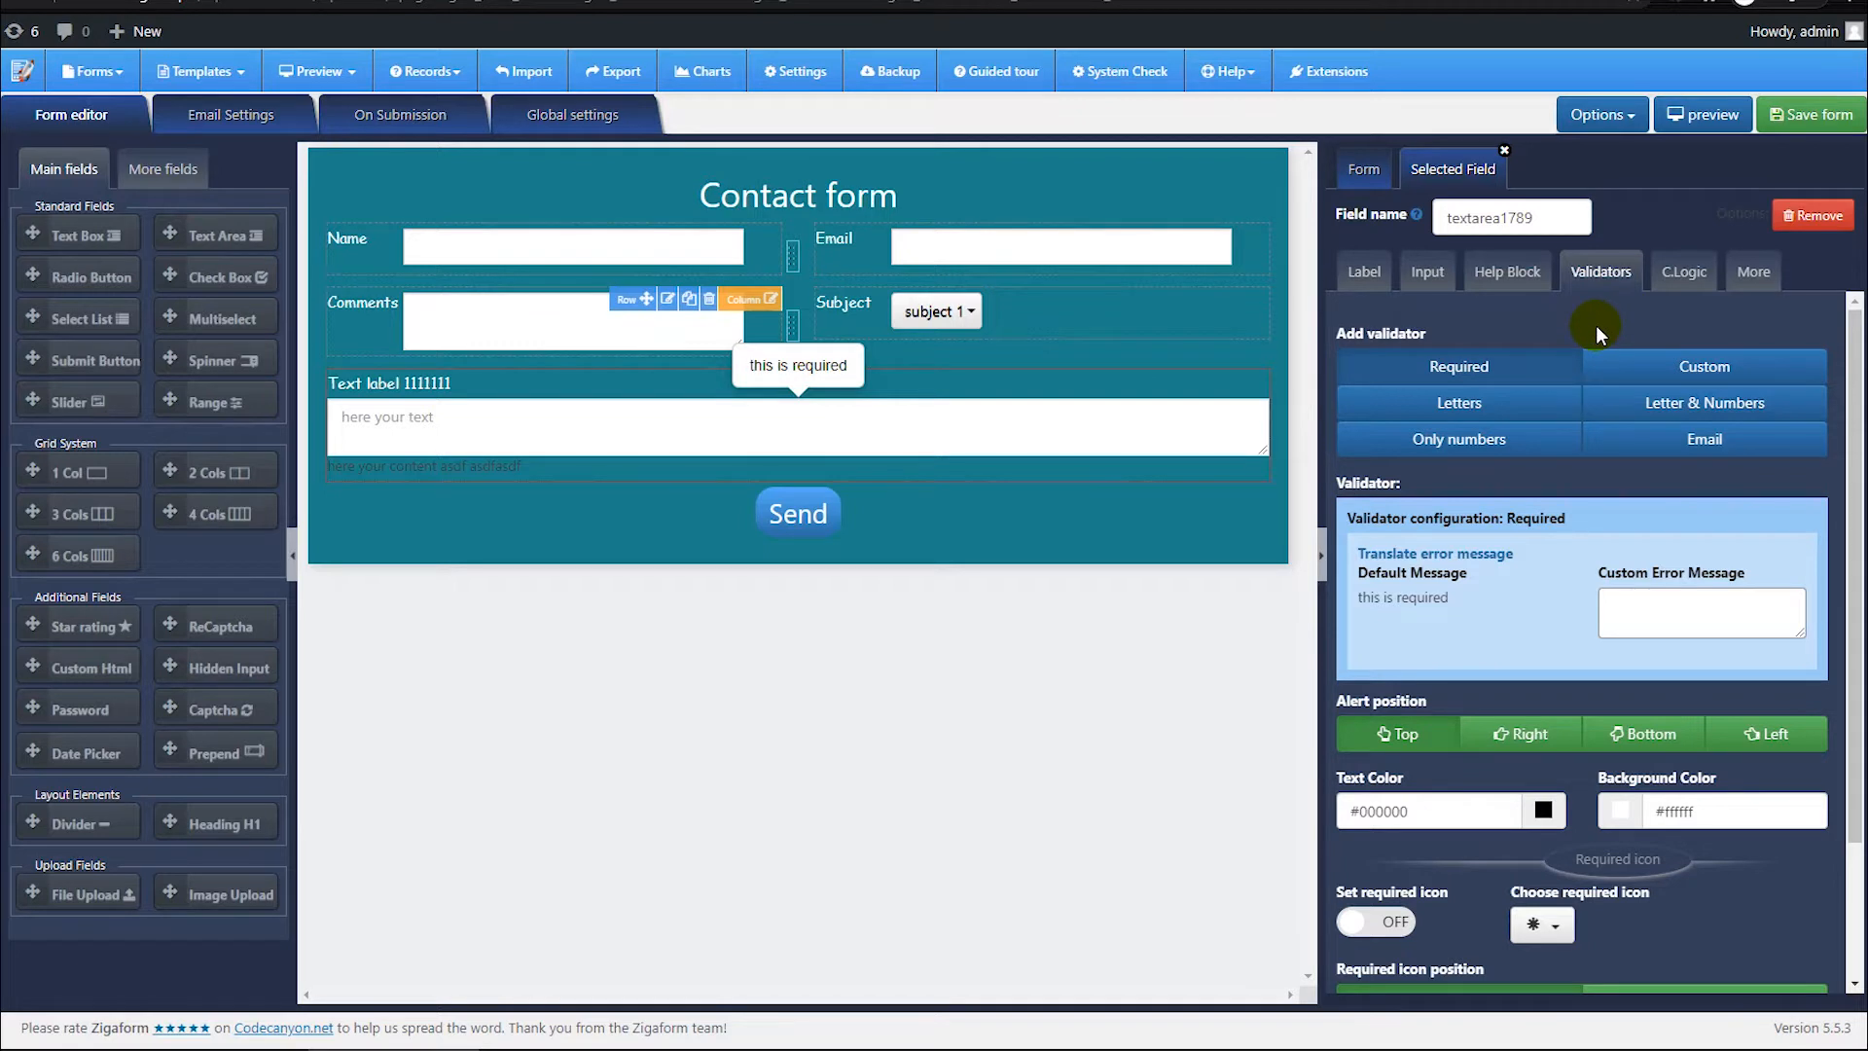
{"action": "left_click", "coordinate": [1545, 368]}
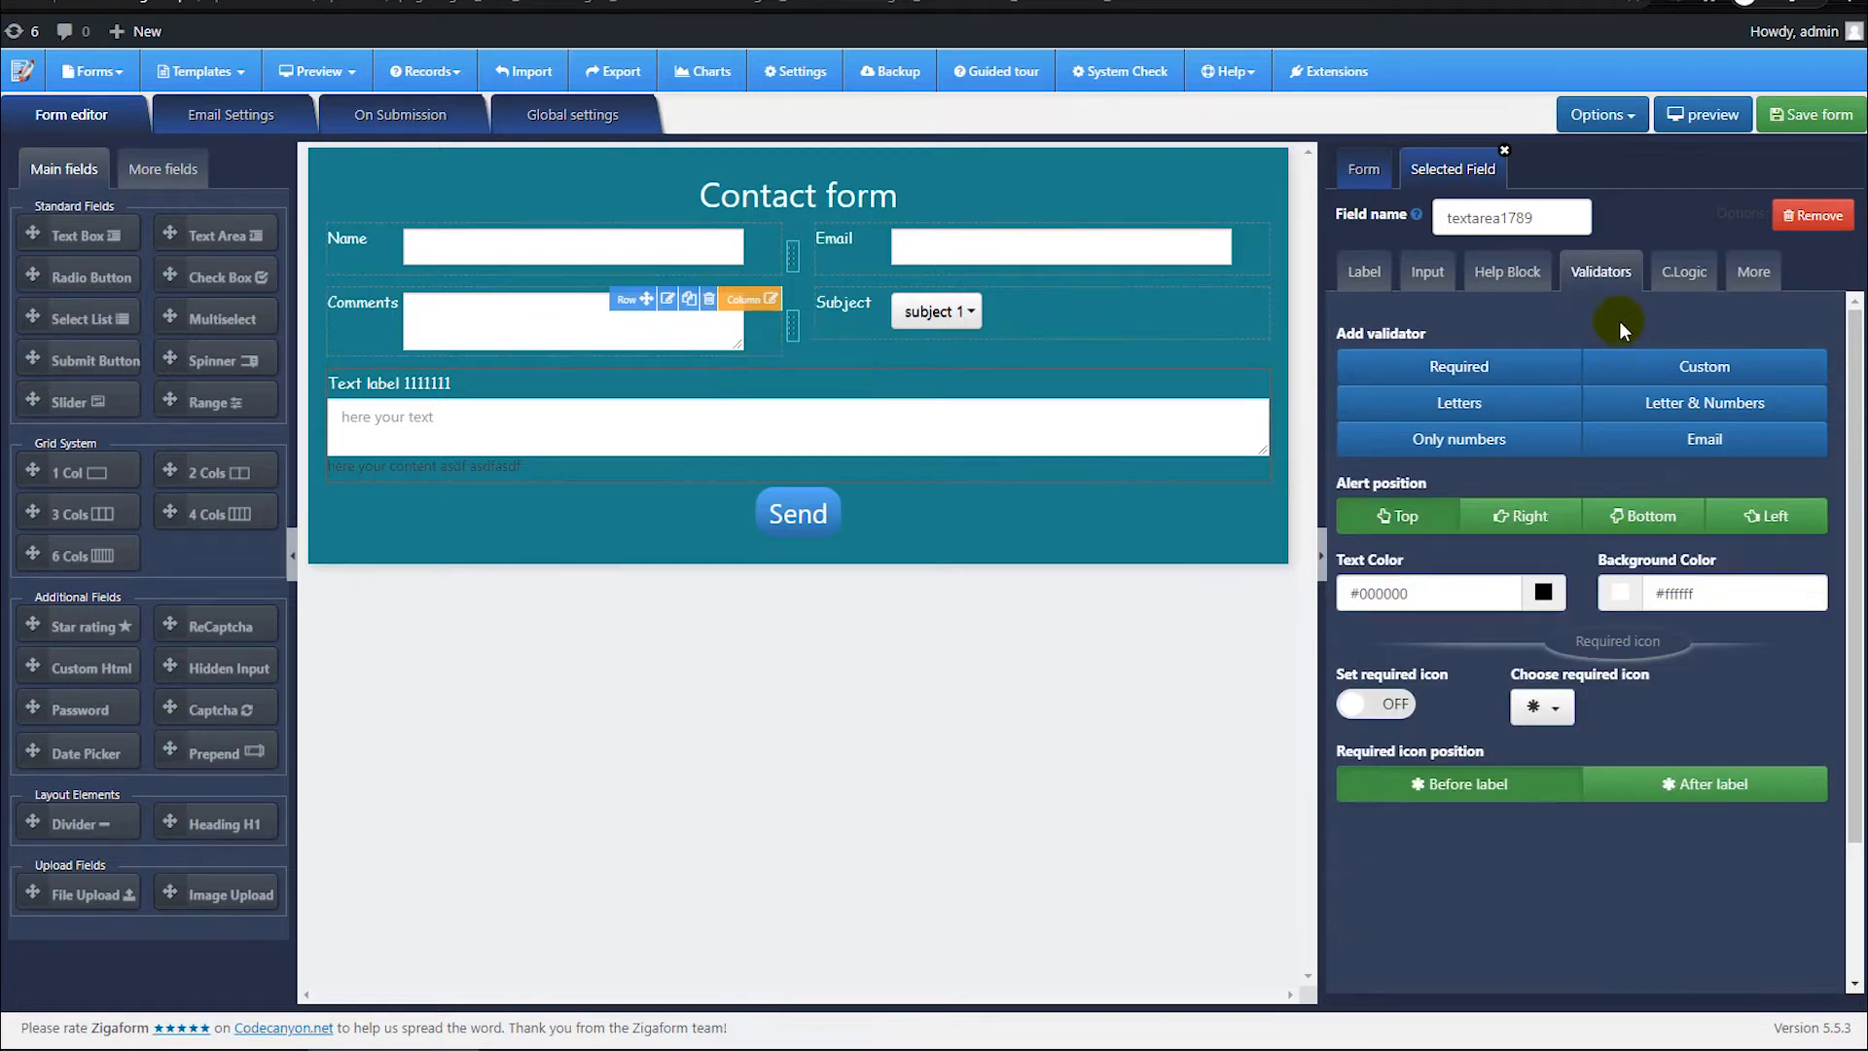
Step: Set the new text area field's top margin to 60 after trying 50
{"action": "left_click", "coordinate": [1682, 274]}
{"action": "left_click", "coordinate": [1741, 286]}
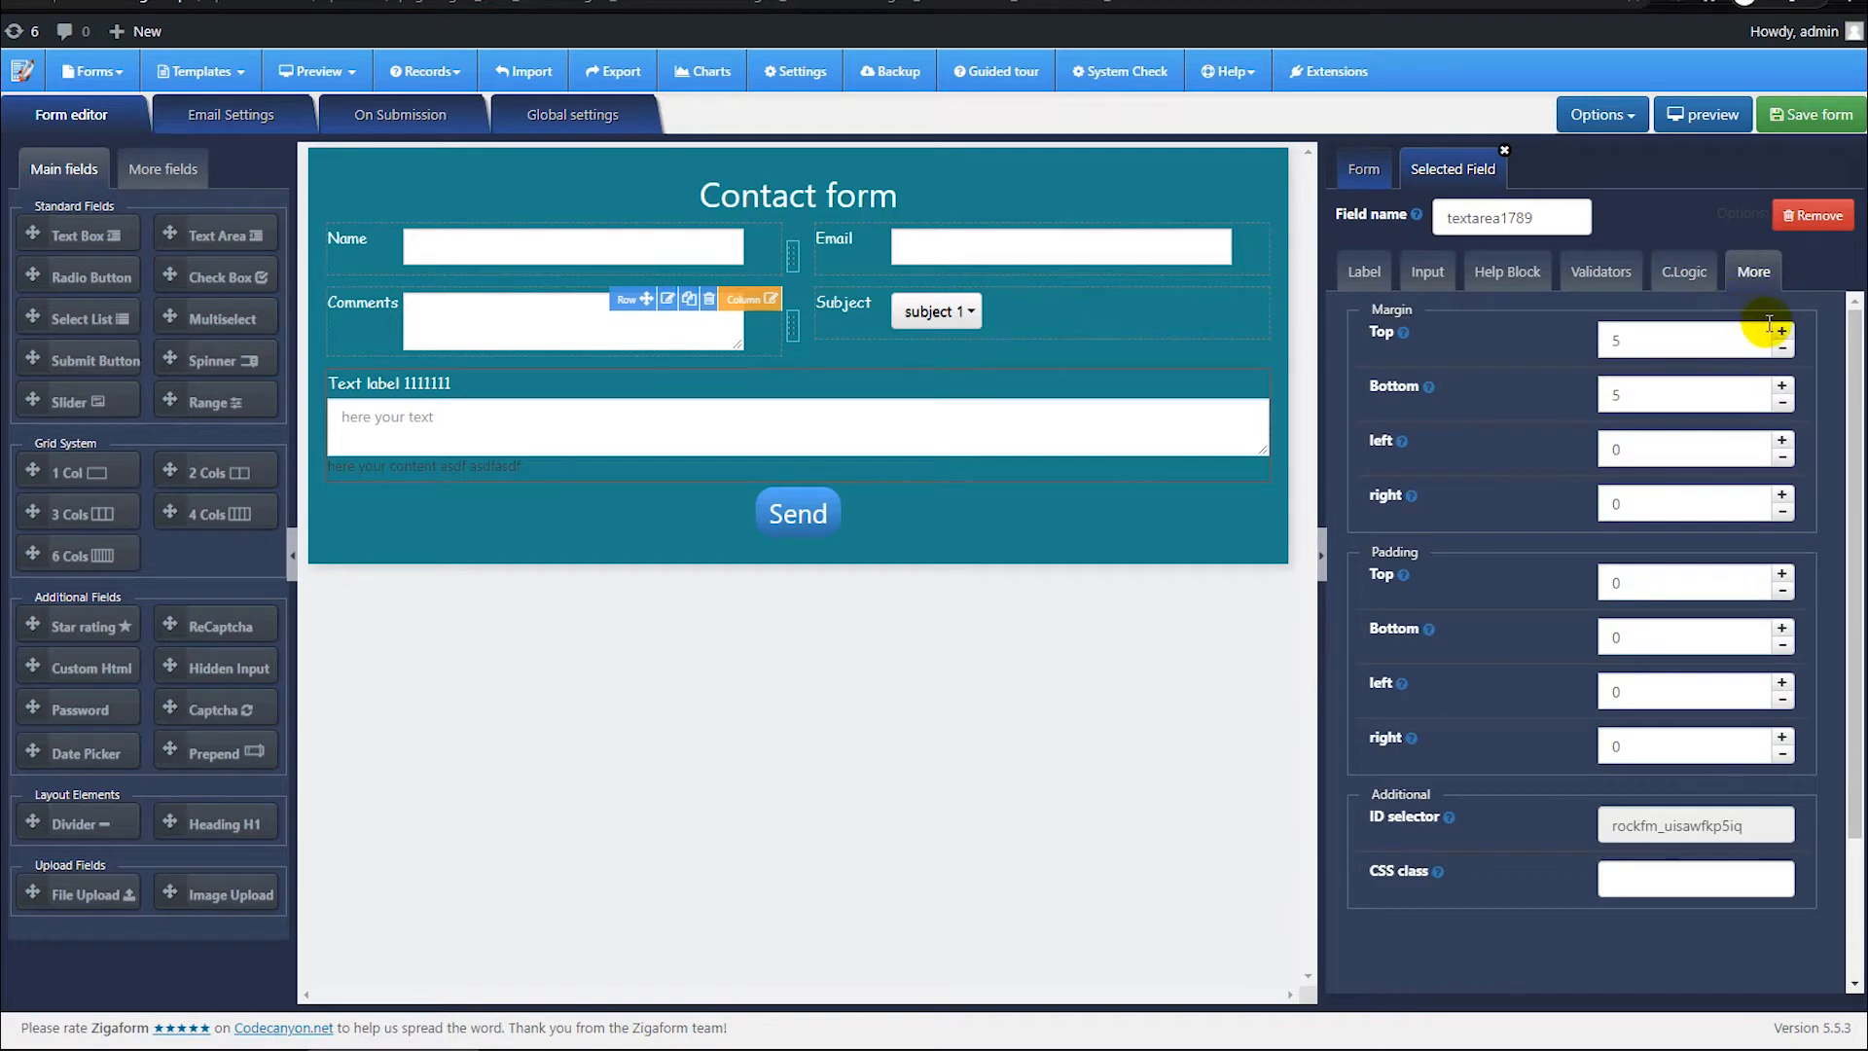
{"action": "left_click_drag", "start_coordinate": [1645, 342], "coordinate": [1610, 340]}
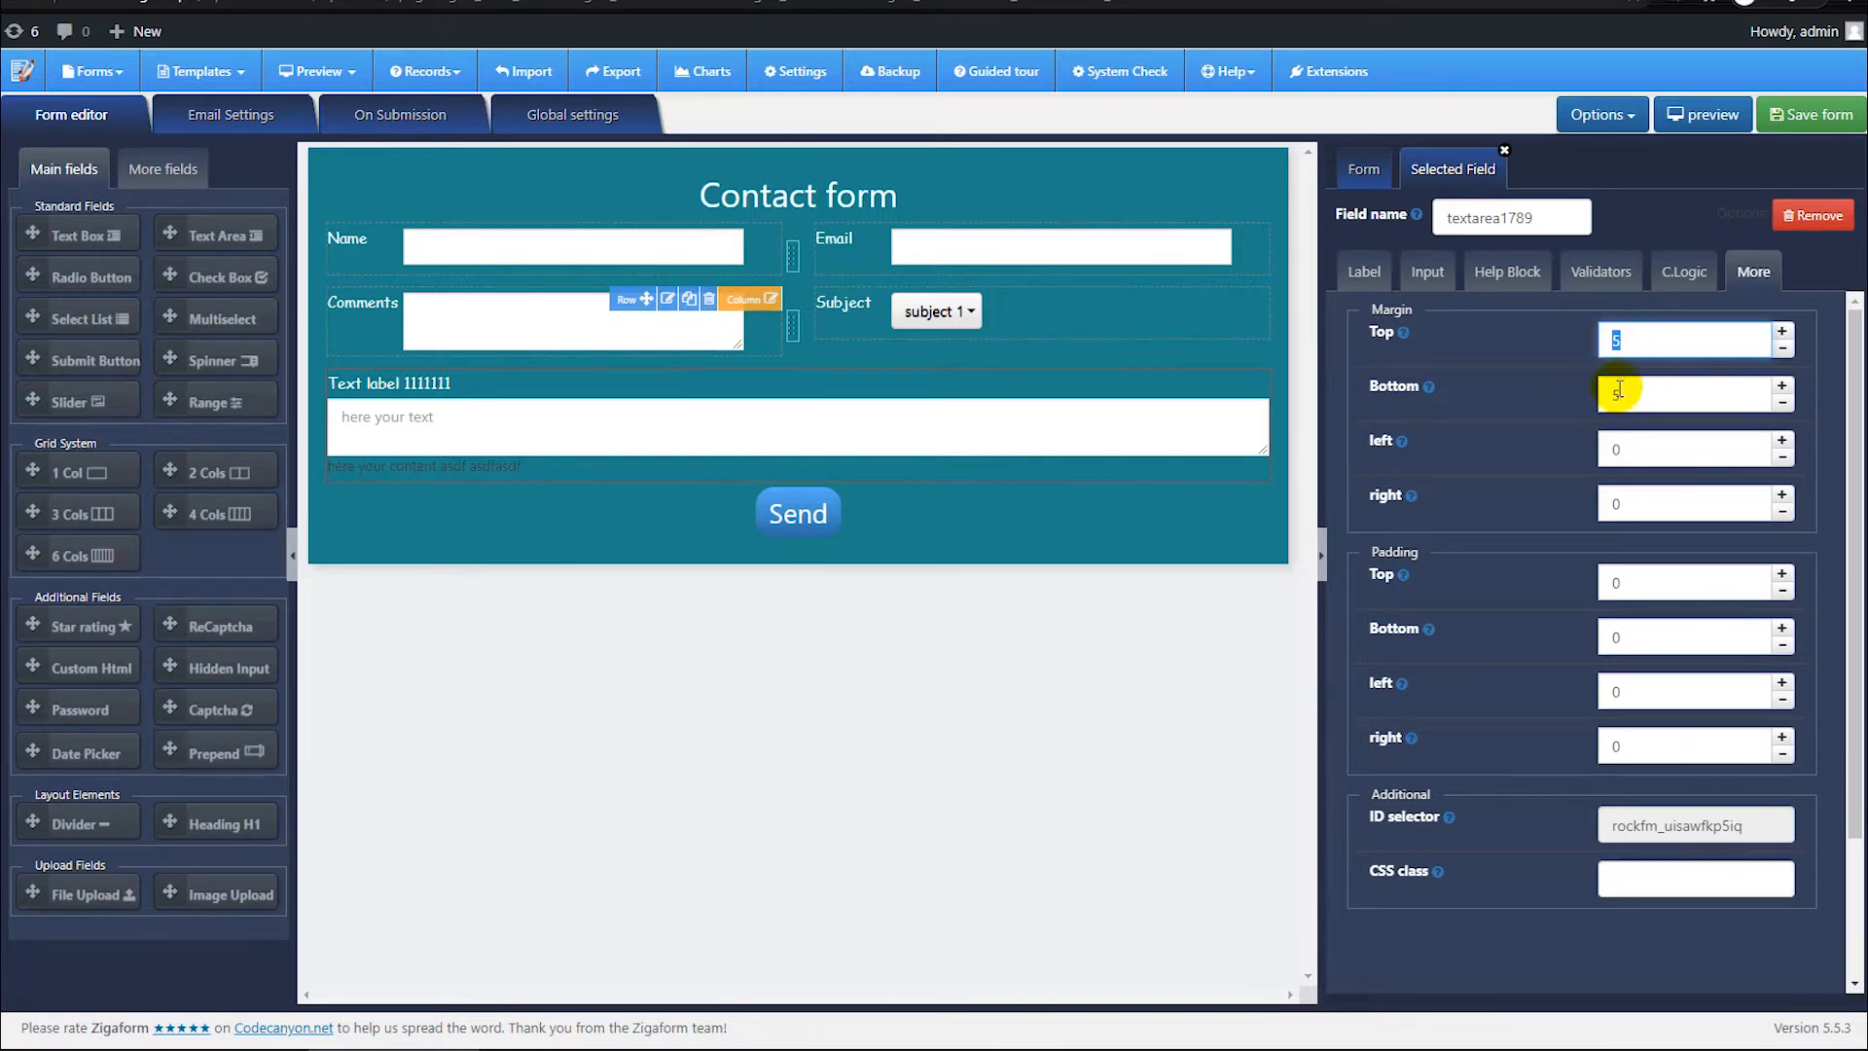
{"action": "type", "text": "0"}
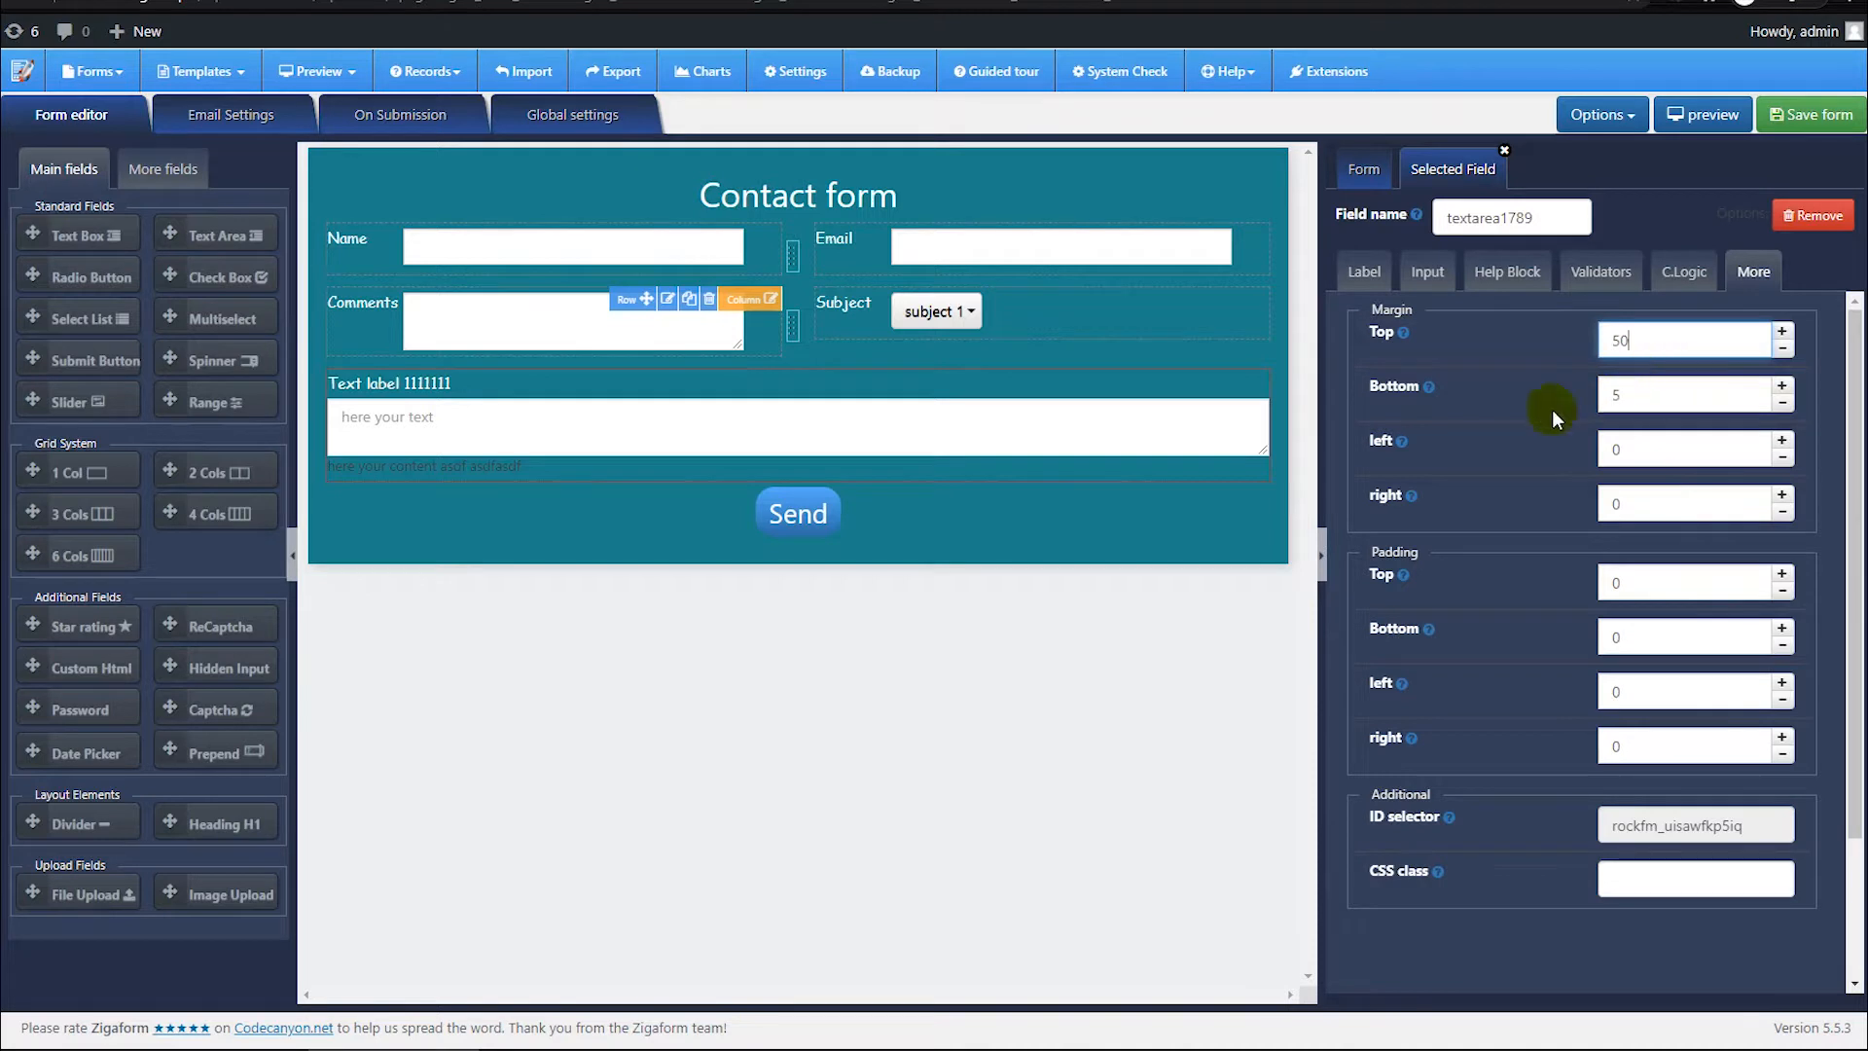
{"action": "left_click", "coordinate": [980, 399]}
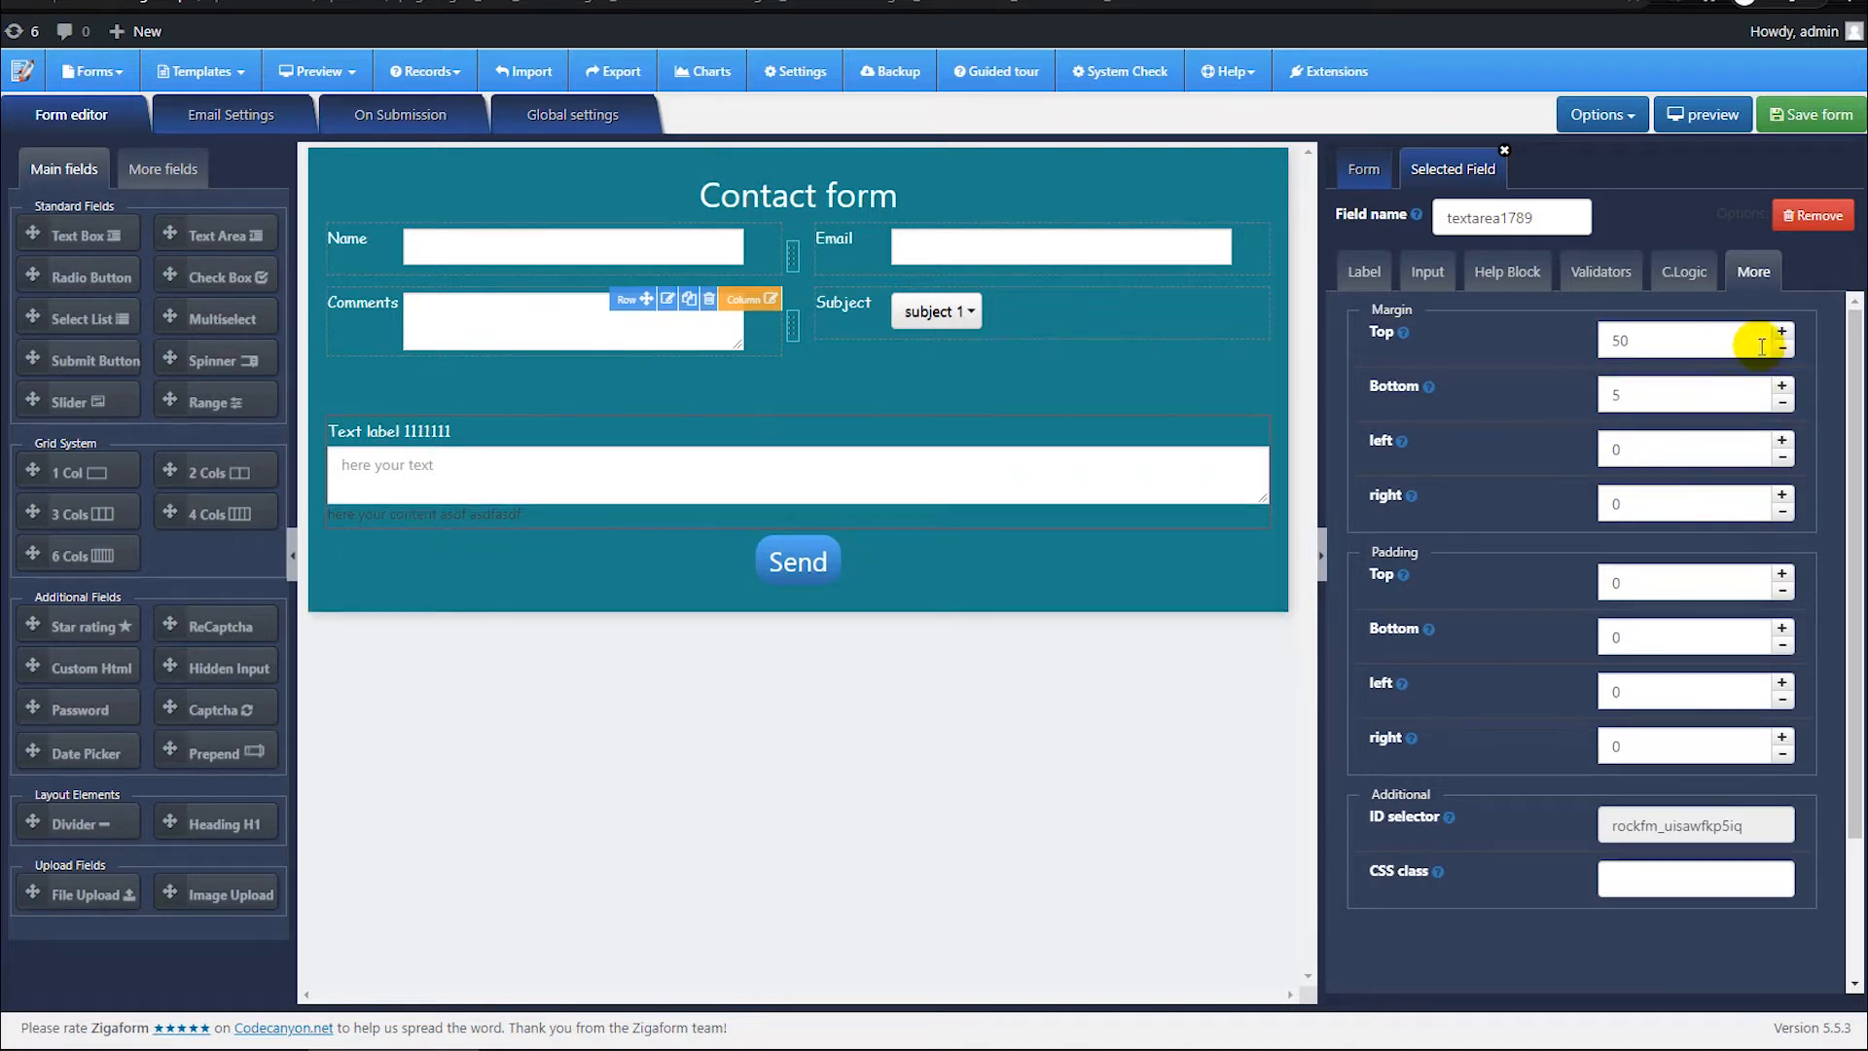
{"action": "left_click_drag", "start_coordinate": [1697, 337], "coordinate": [1593, 345]}
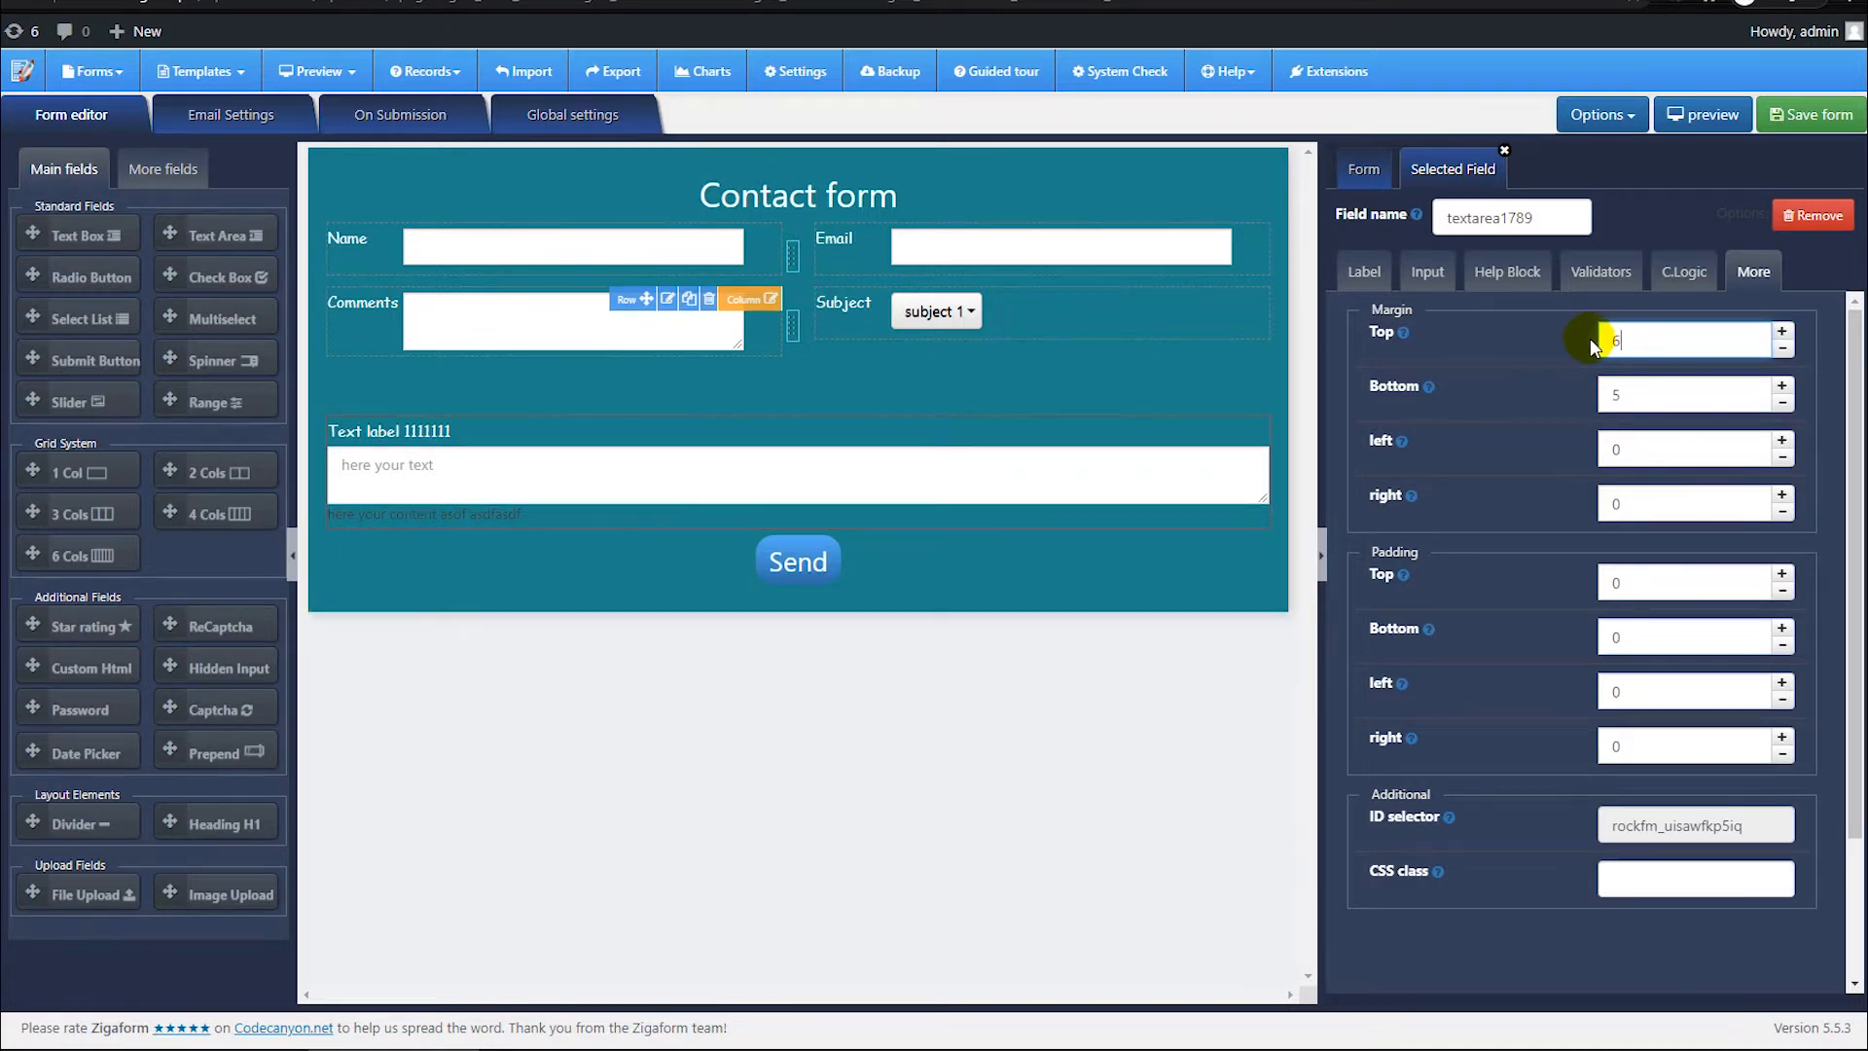
{"action": "type", "text": "60"}
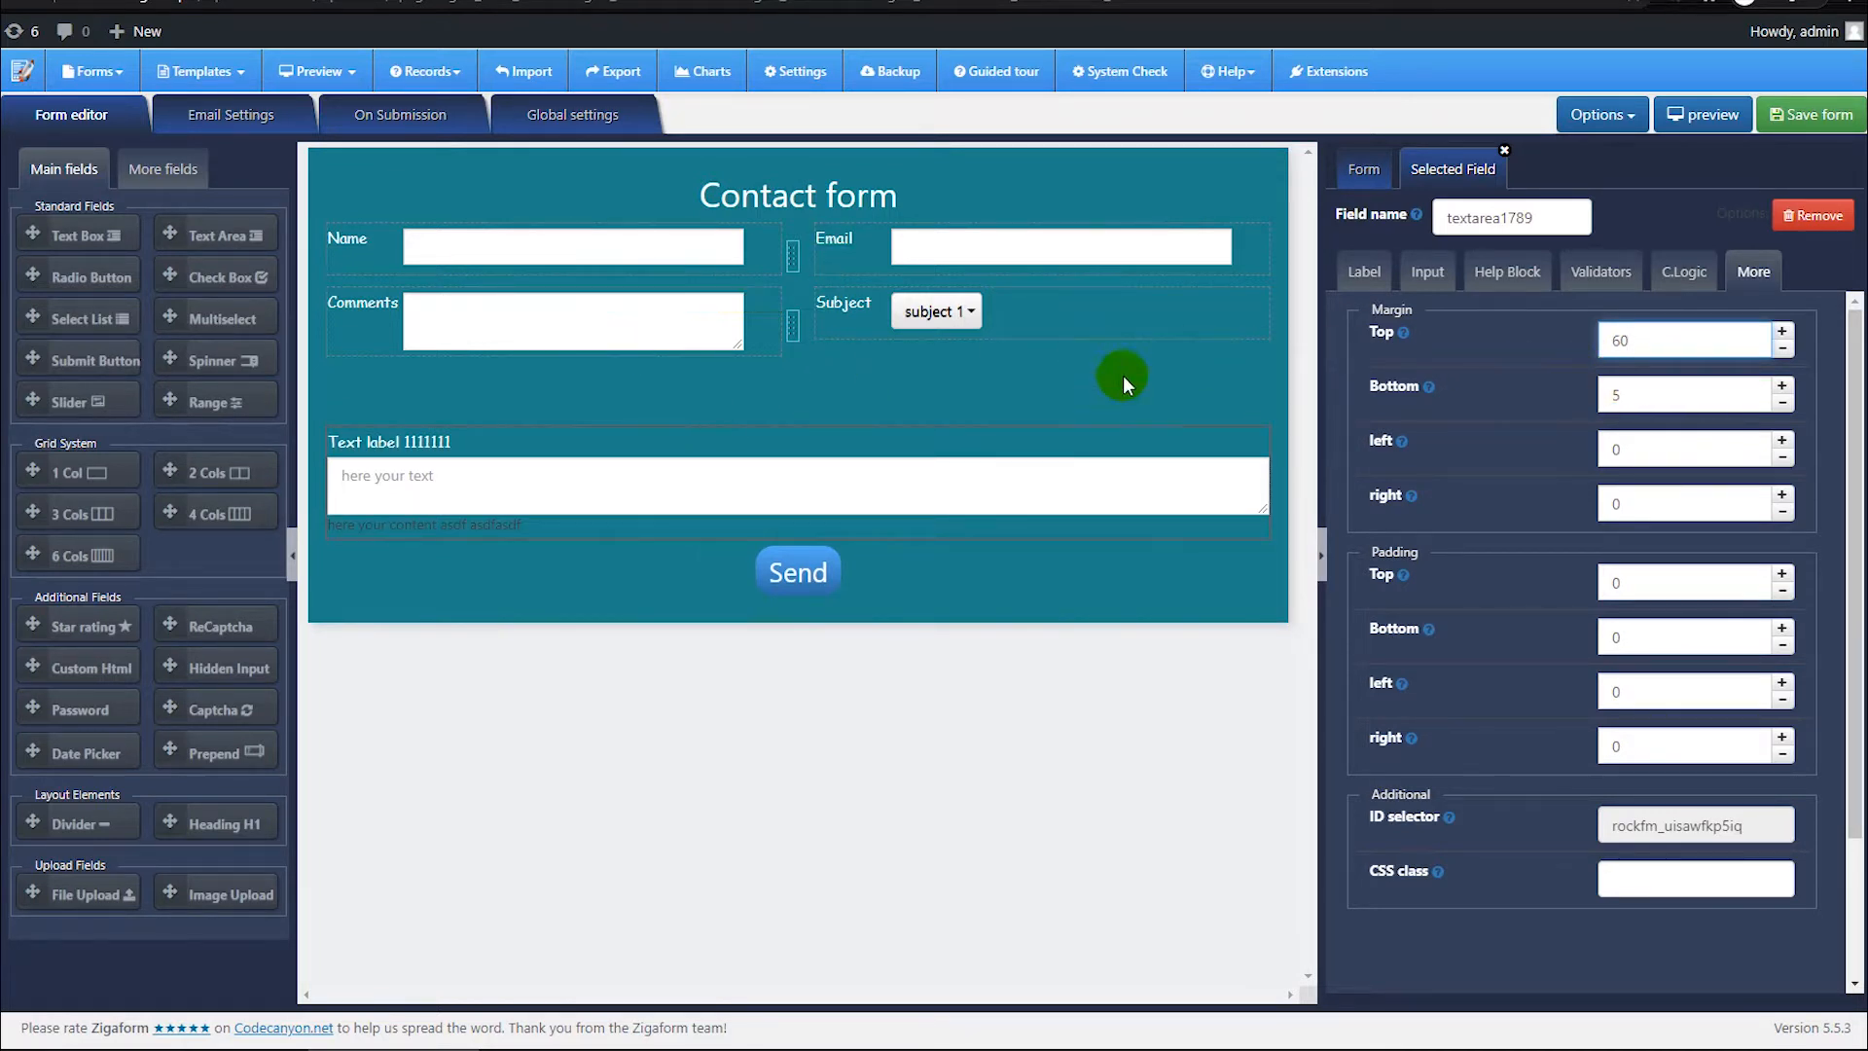
Step: Change the whole form's solid background color to bright cyan #31d9e6
{"action": "left_click", "coordinate": [1364, 170]}
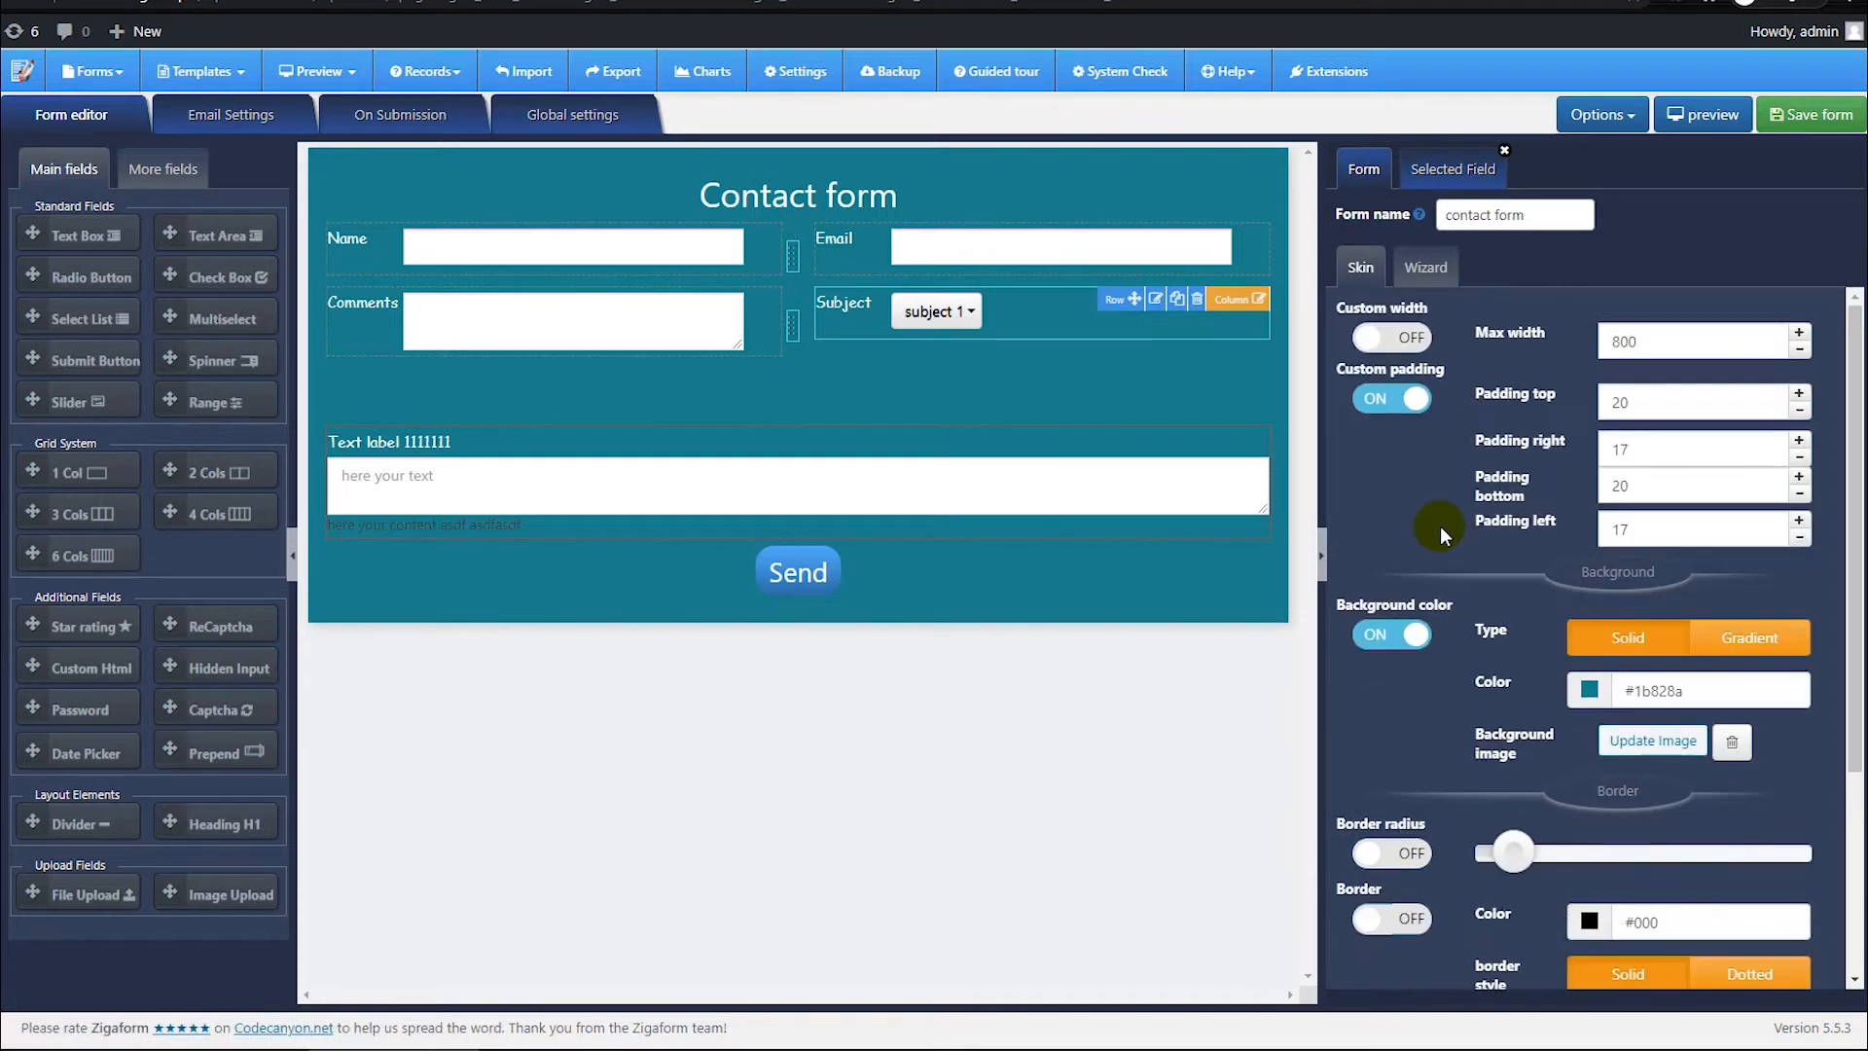
{"action": "left_click", "coordinate": [1588, 689]}
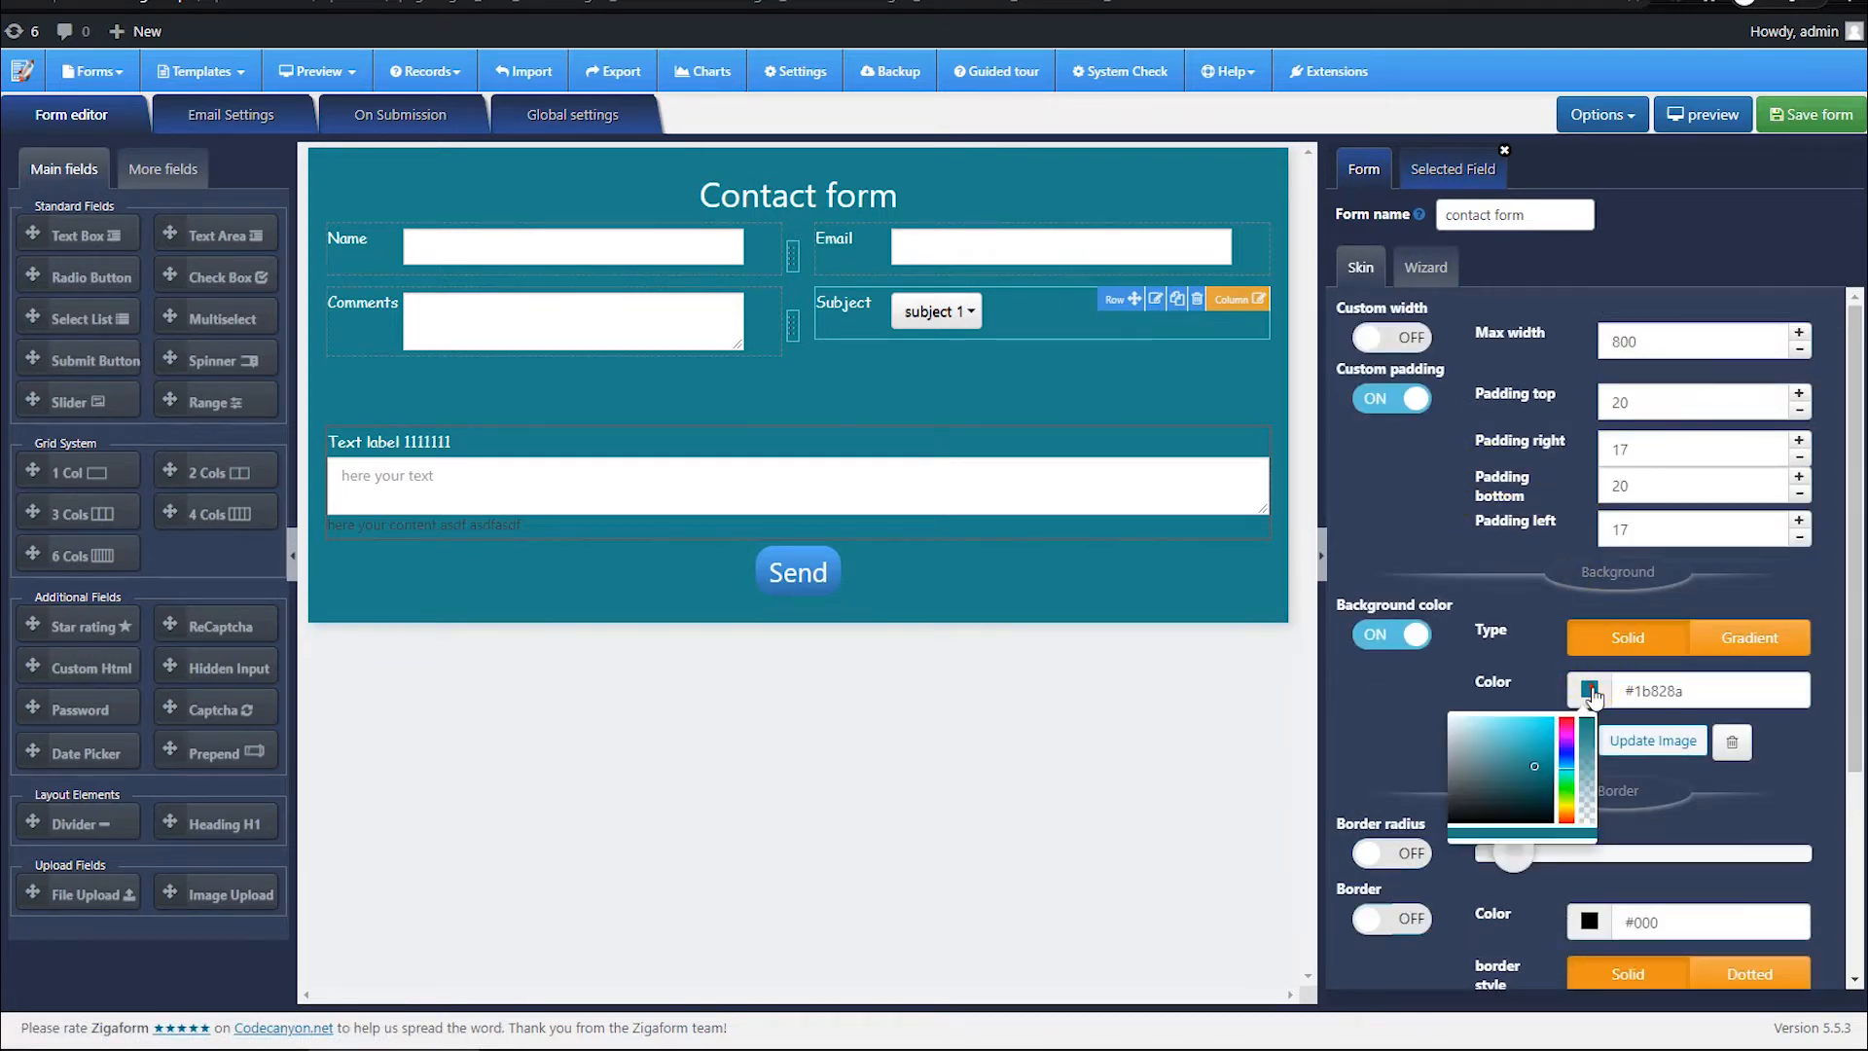
{"action": "left_click", "coordinate": [1536, 737]}
{"action": "mouse_move", "coordinate": [1525, 731]}
{"action": "left_mouse_down"}
{"action": "mouse_move", "coordinate": [1532, 774]}
{"action": "mouse_move", "coordinate": [1532, 726]}
{"action": "left_mouse_up"}
{"action": "left_click", "coordinate": [1521, 628]}
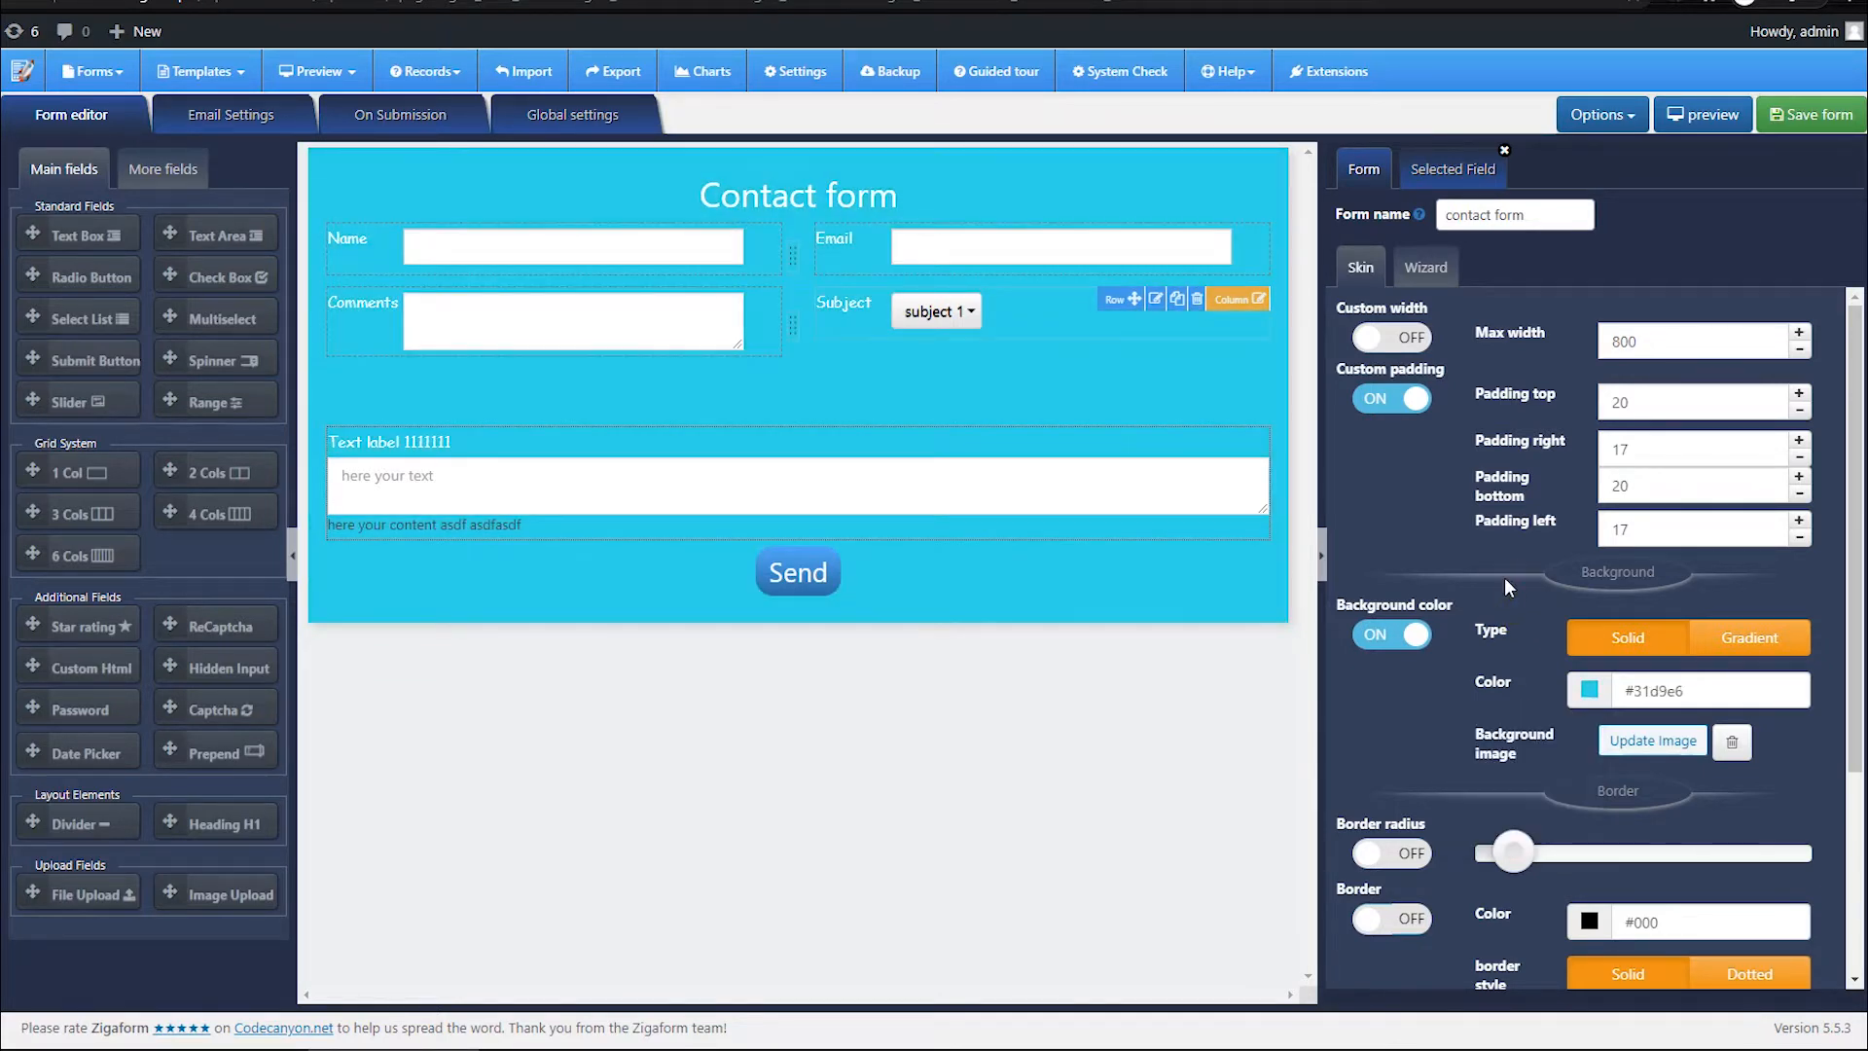
Step: Enable the form's border and border radius, raising the radius to about the middle of its range
{"action": "scroll", "coordinate": [1466, 556], "scroll_direction": "down", "scroll_amount": 3}
{"action": "left_click", "coordinate": [1412, 634]}
{"action": "left_click", "coordinate": [1390, 557]}
{"action": "left_click_drag", "start_coordinate": [1519, 564], "coordinate": [1526, 571]}
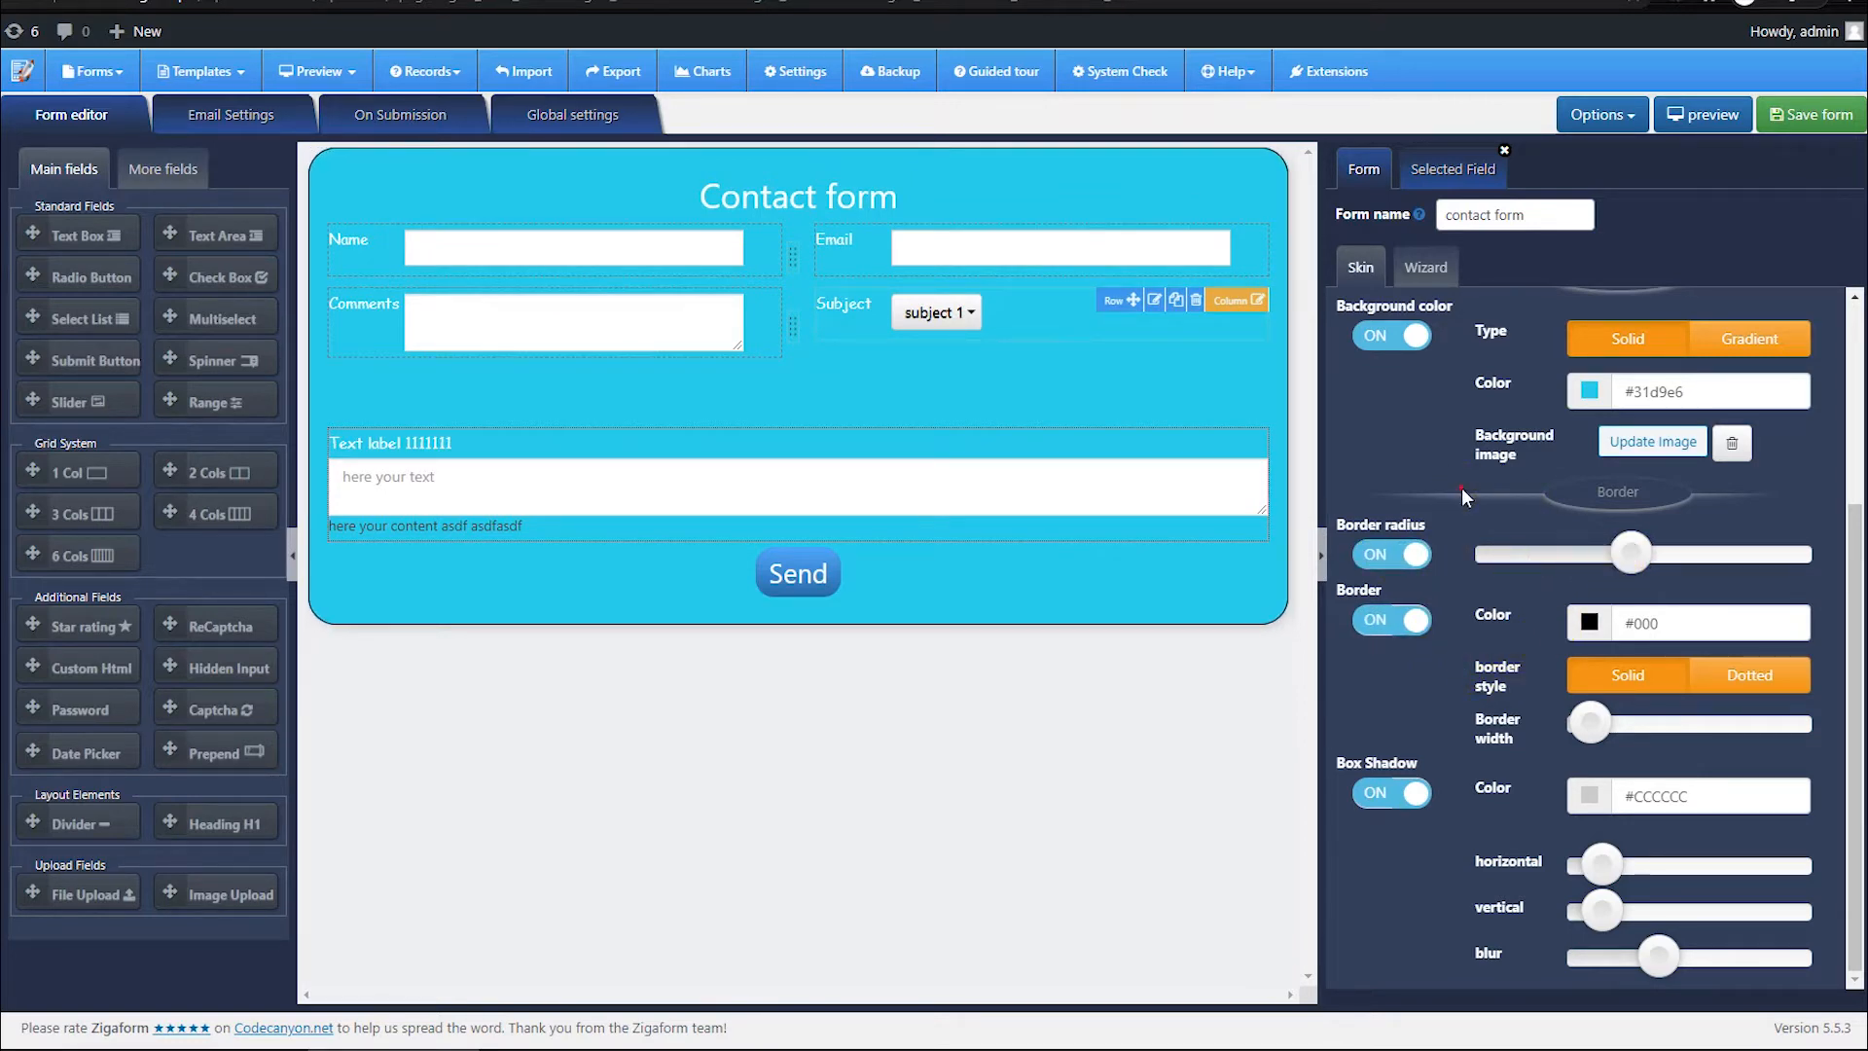
Step: Set the form's solid background color to the darker teal #22a9b3
{"action": "scroll", "coordinate": [1468, 534], "scroll_direction": "up", "scroll_amount": 3}
{"action": "scroll", "coordinate": [1464, 492], "scroll_direction": "down", "scroll_amount": 3}
{"action": "scroll", "coordinate": [1465, 492], "scroll_direction": "up", "scroll_amount": 2}
{"action": "scroll", "coordinate": [1465, 492], "scroll_direction": "up", "scroll_amount": 1}
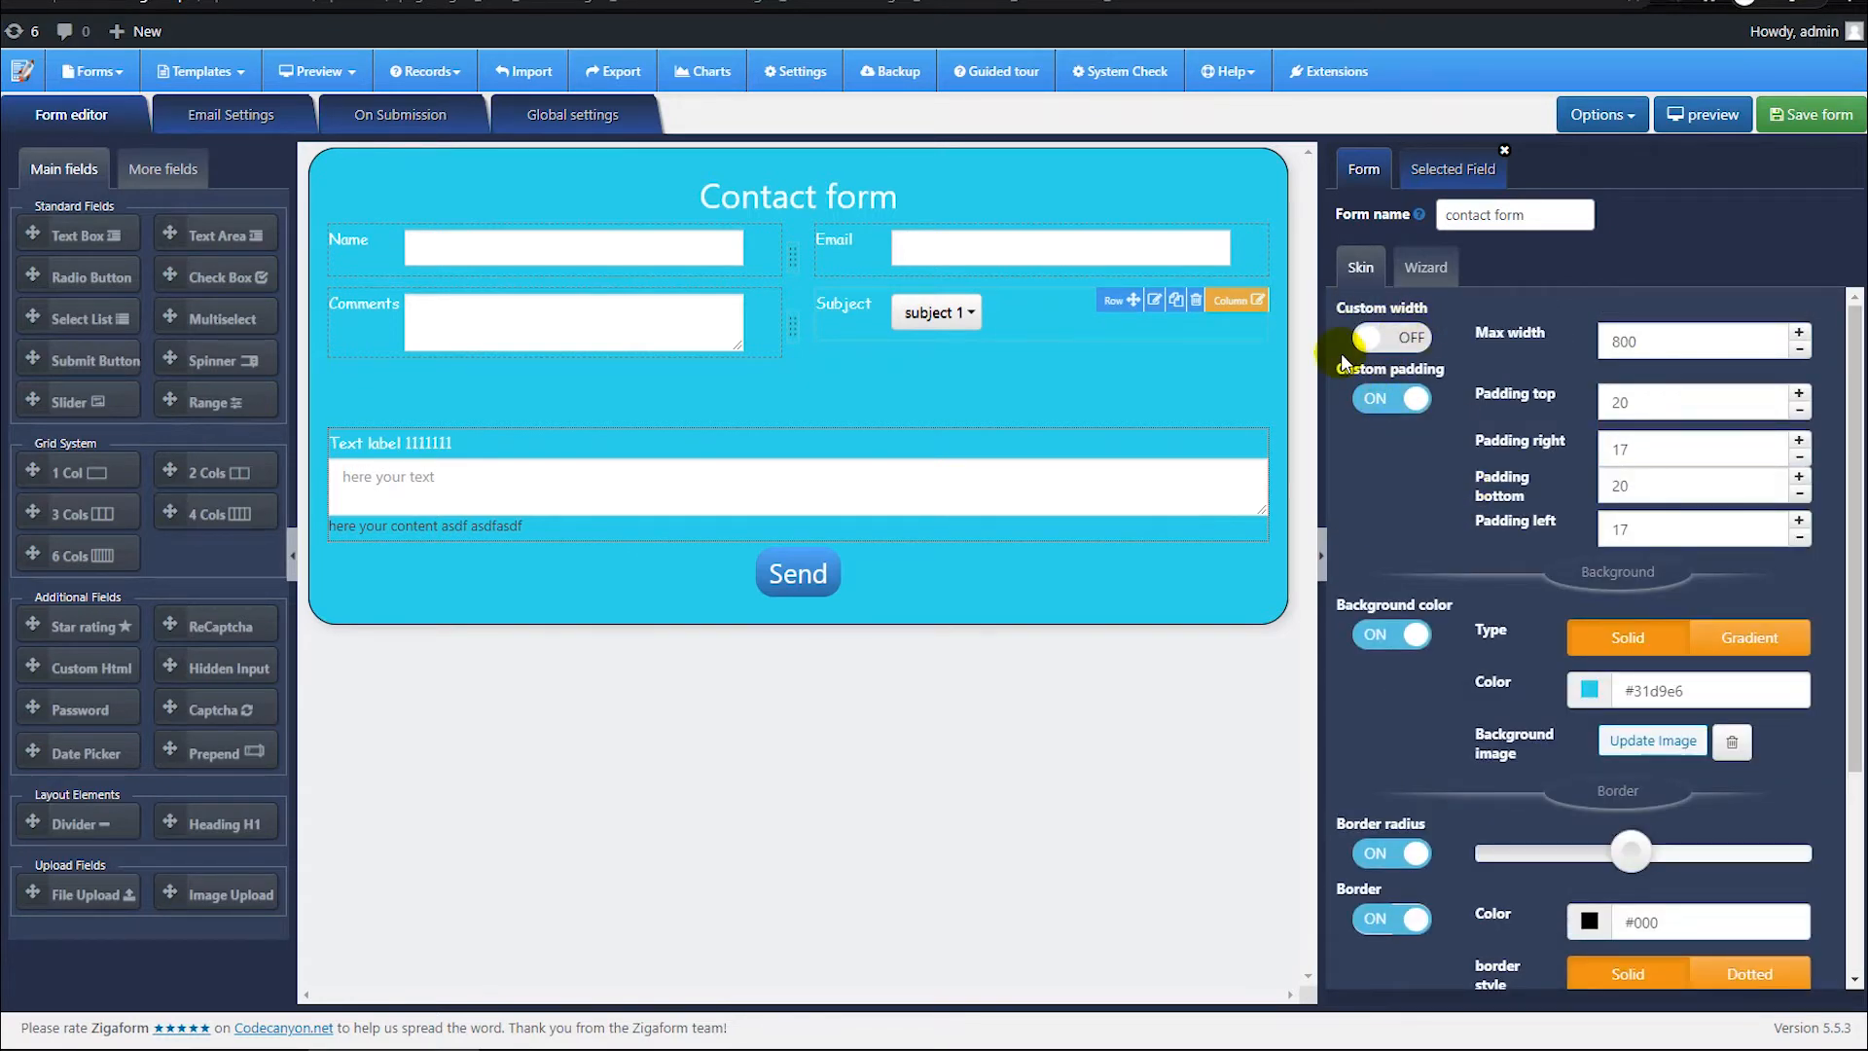
{"action": "left_click", "coordinate": [1641, 686]}
{"action": "left_click", "coordinate": [1548, 744]}
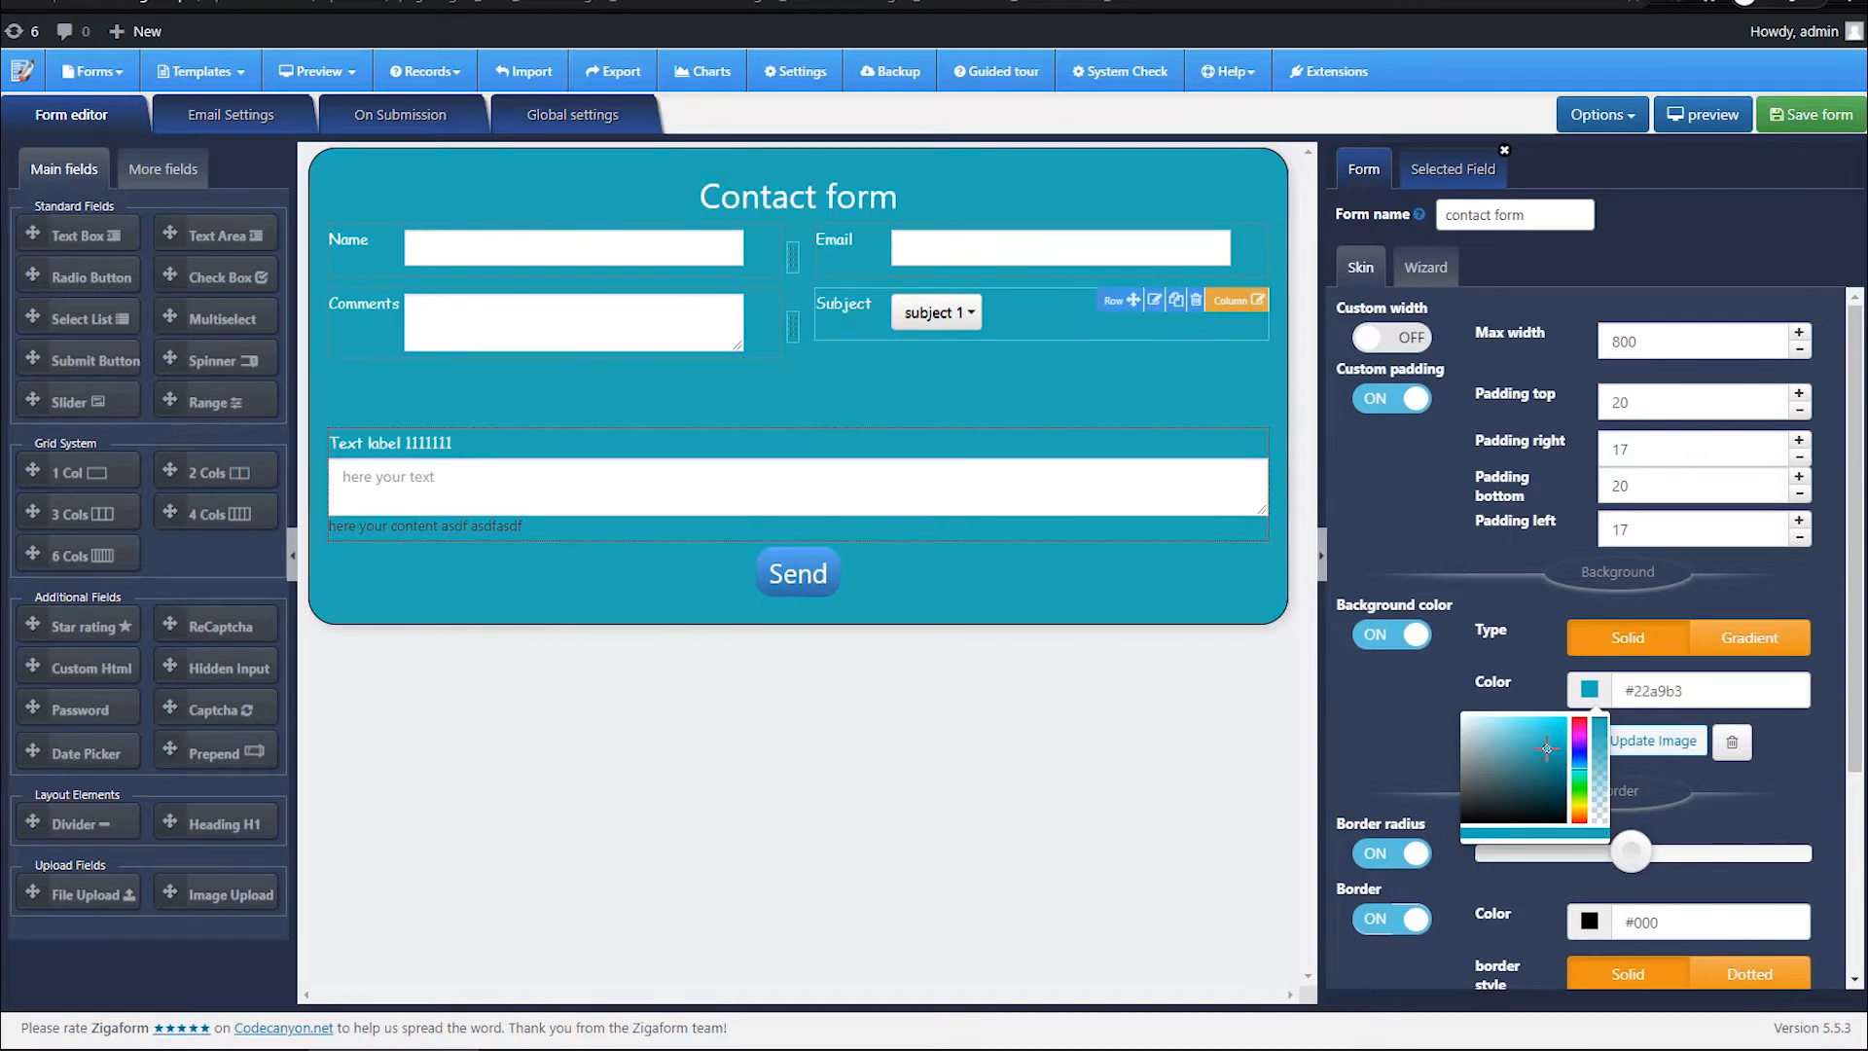
{"action": "left_click", "coordinate": [1548, 616]}
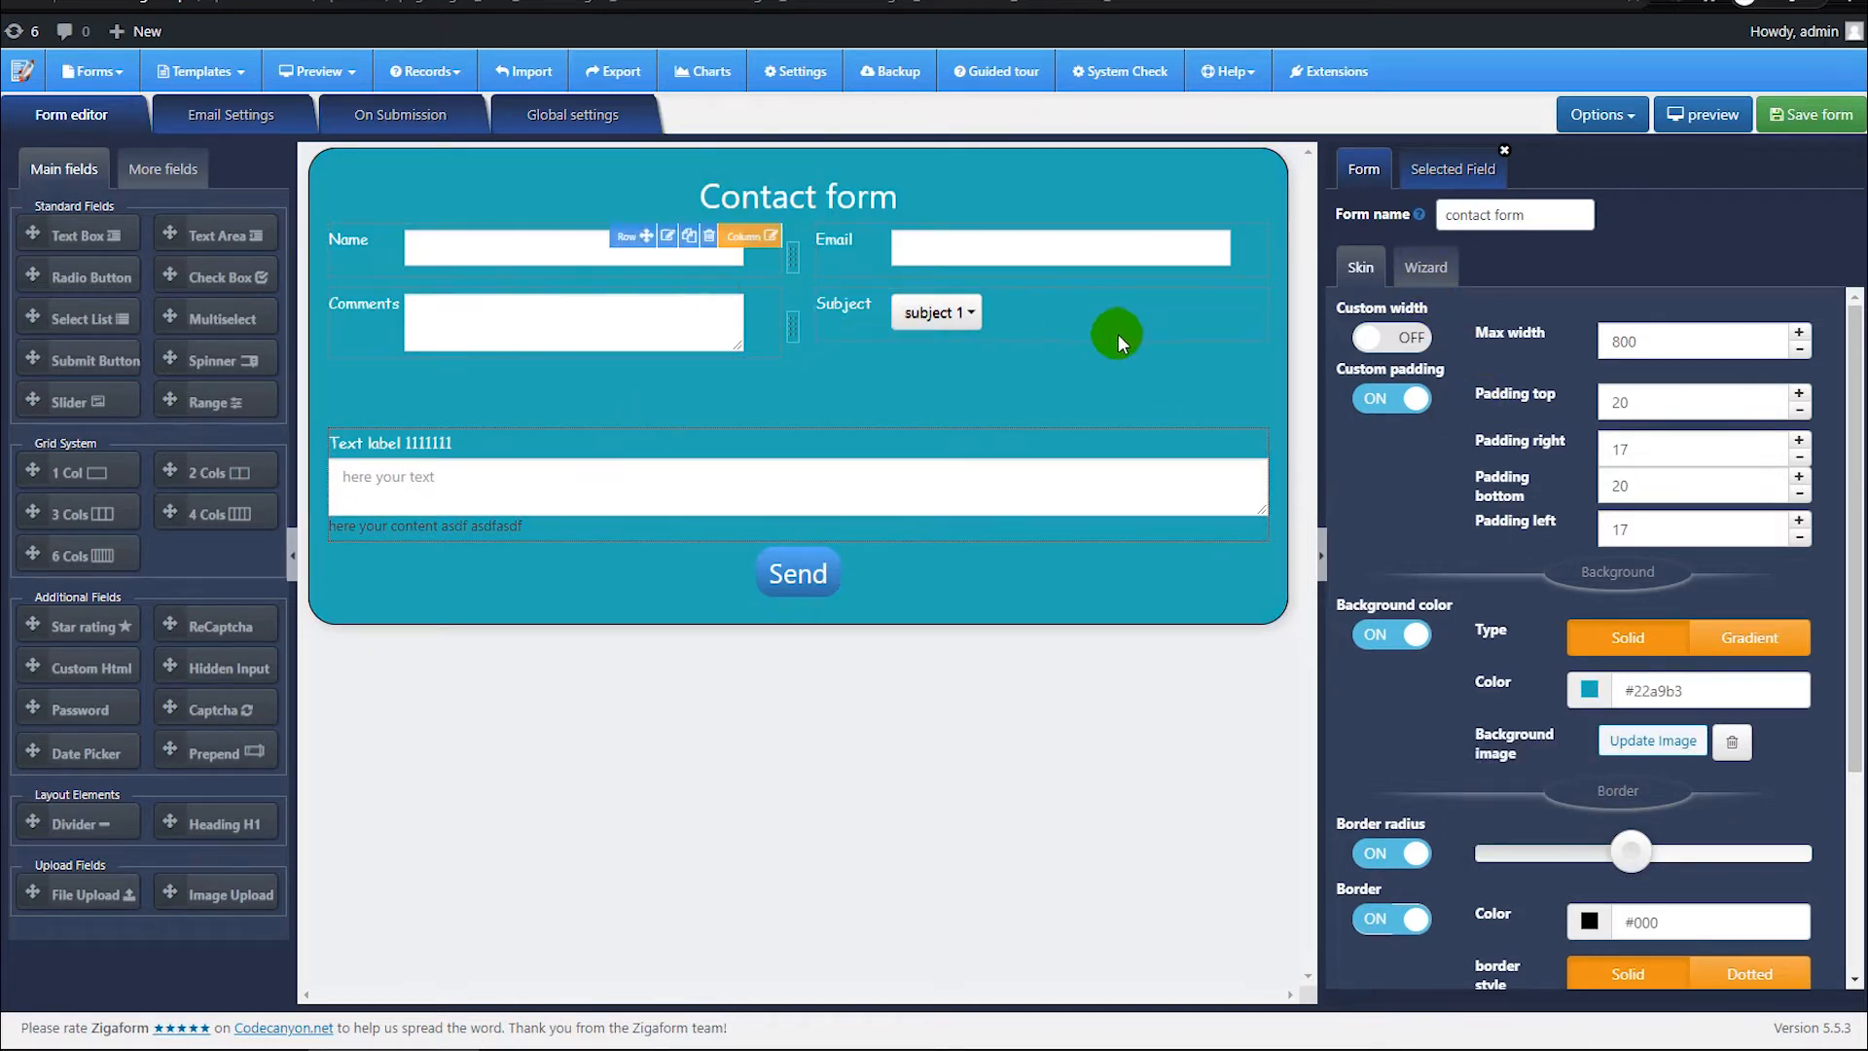
Step: Open the form's email settings and review the sender attributes and the option to email the customer
{"action": "left_click", "coordinate": [233, 127]}
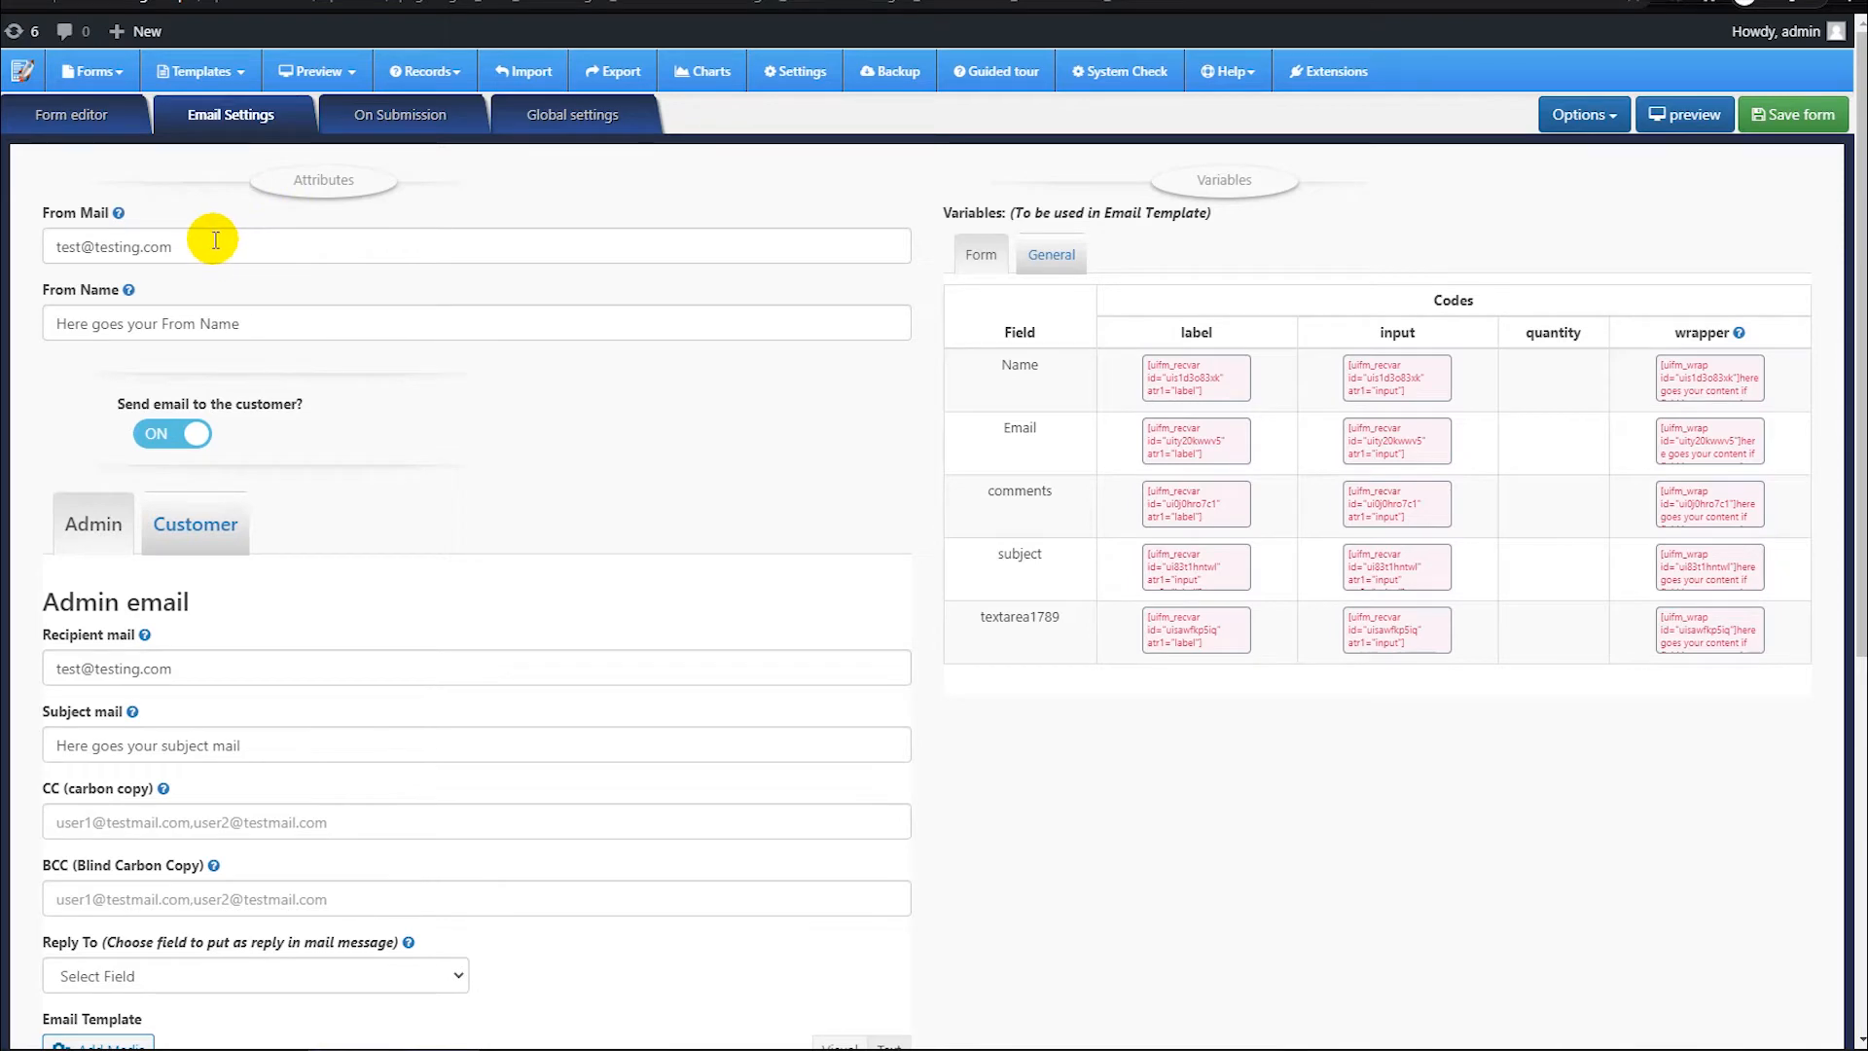
{"action": "scroll", "coordinate": [297, 348], "scroll_direction": "down", "scroll_amount": 2}
{"action": "scroll", "coordinate": [297, 355], "scroll_direction": "up", "scroll_amount": 2}
{"action": "scroll", "coordinate": [282, 384], "scroll_direction": "down", "scroll_amount": 1}
{"action": "scroll", "coordinate": [205, 350], "scroll_direction": "up", "scroll_amount": 1}
{"action": "left_click", "coordinate": [188, 261]}
{"action": "scroll", "coordinate": [246, 416], "scroll_direction": "down", "scroll_amount": 2}
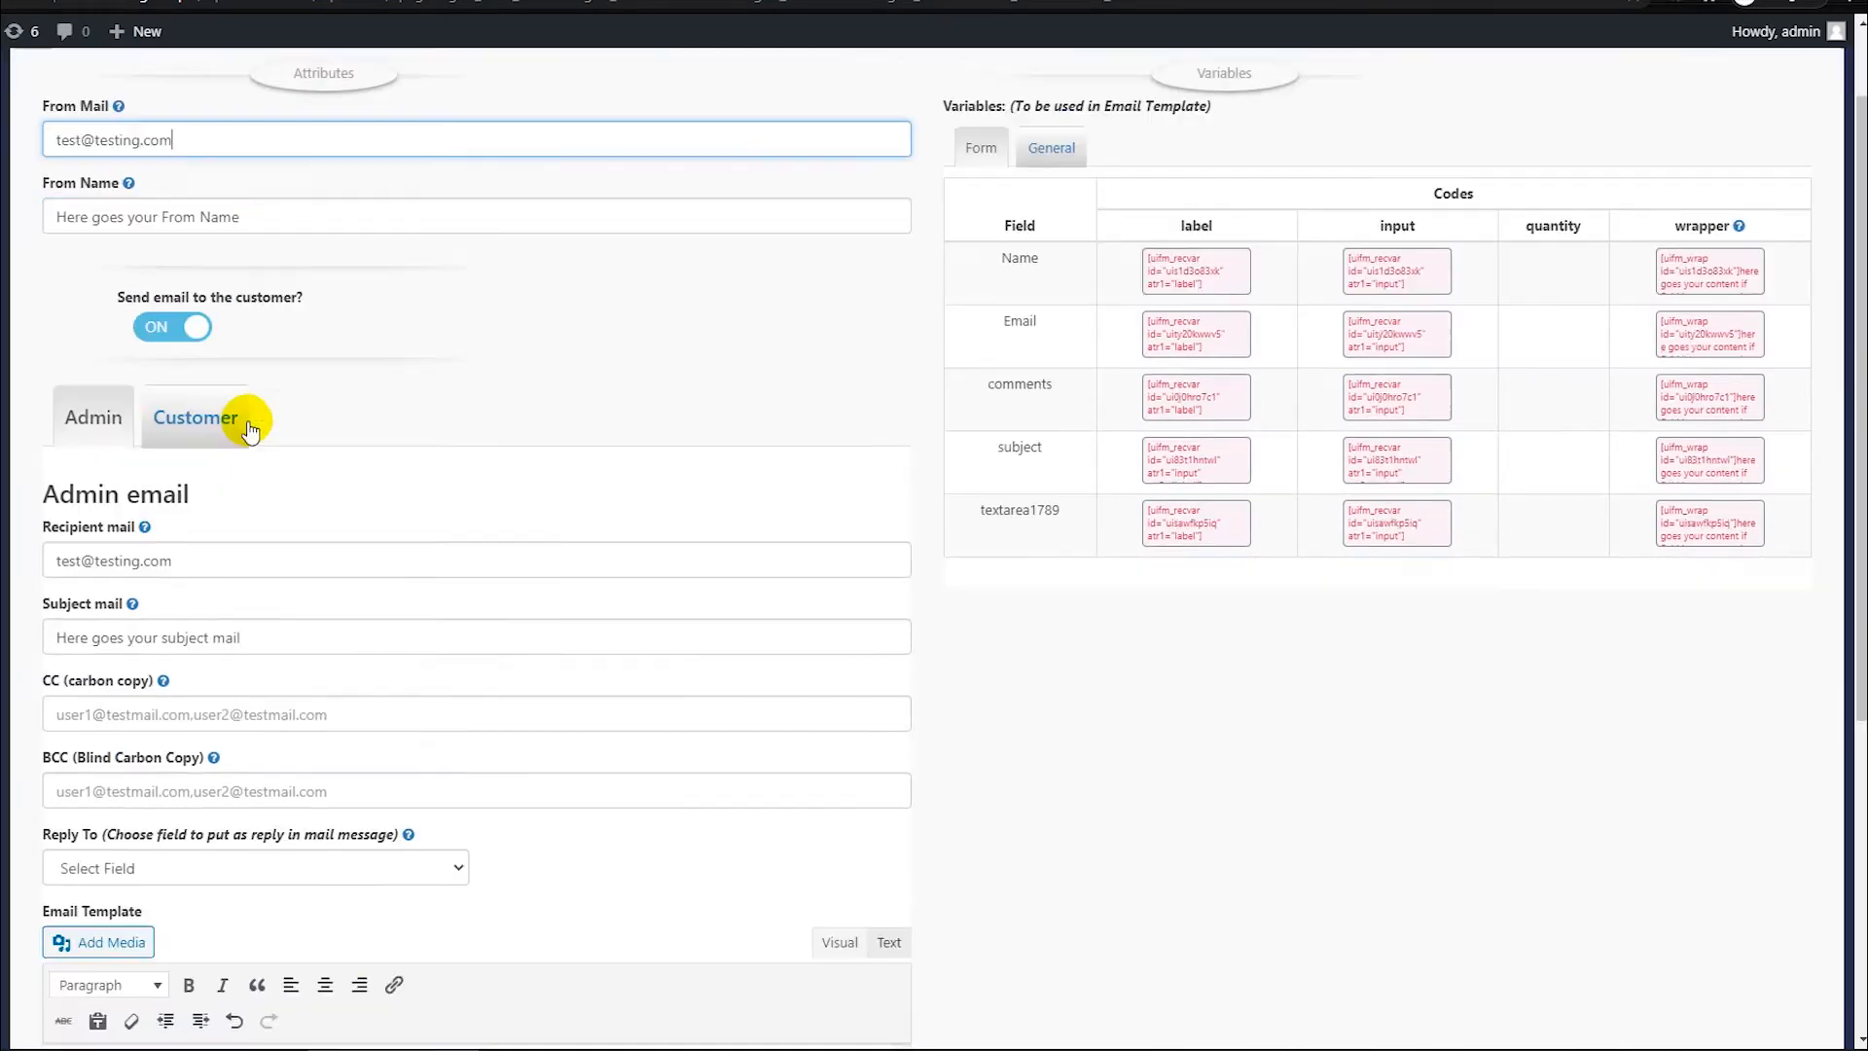
Step: Review the admin email's recipient, subject, copy and reply-to fields and its message template
{"action": "left_click", "coordinate": [184, 443]}
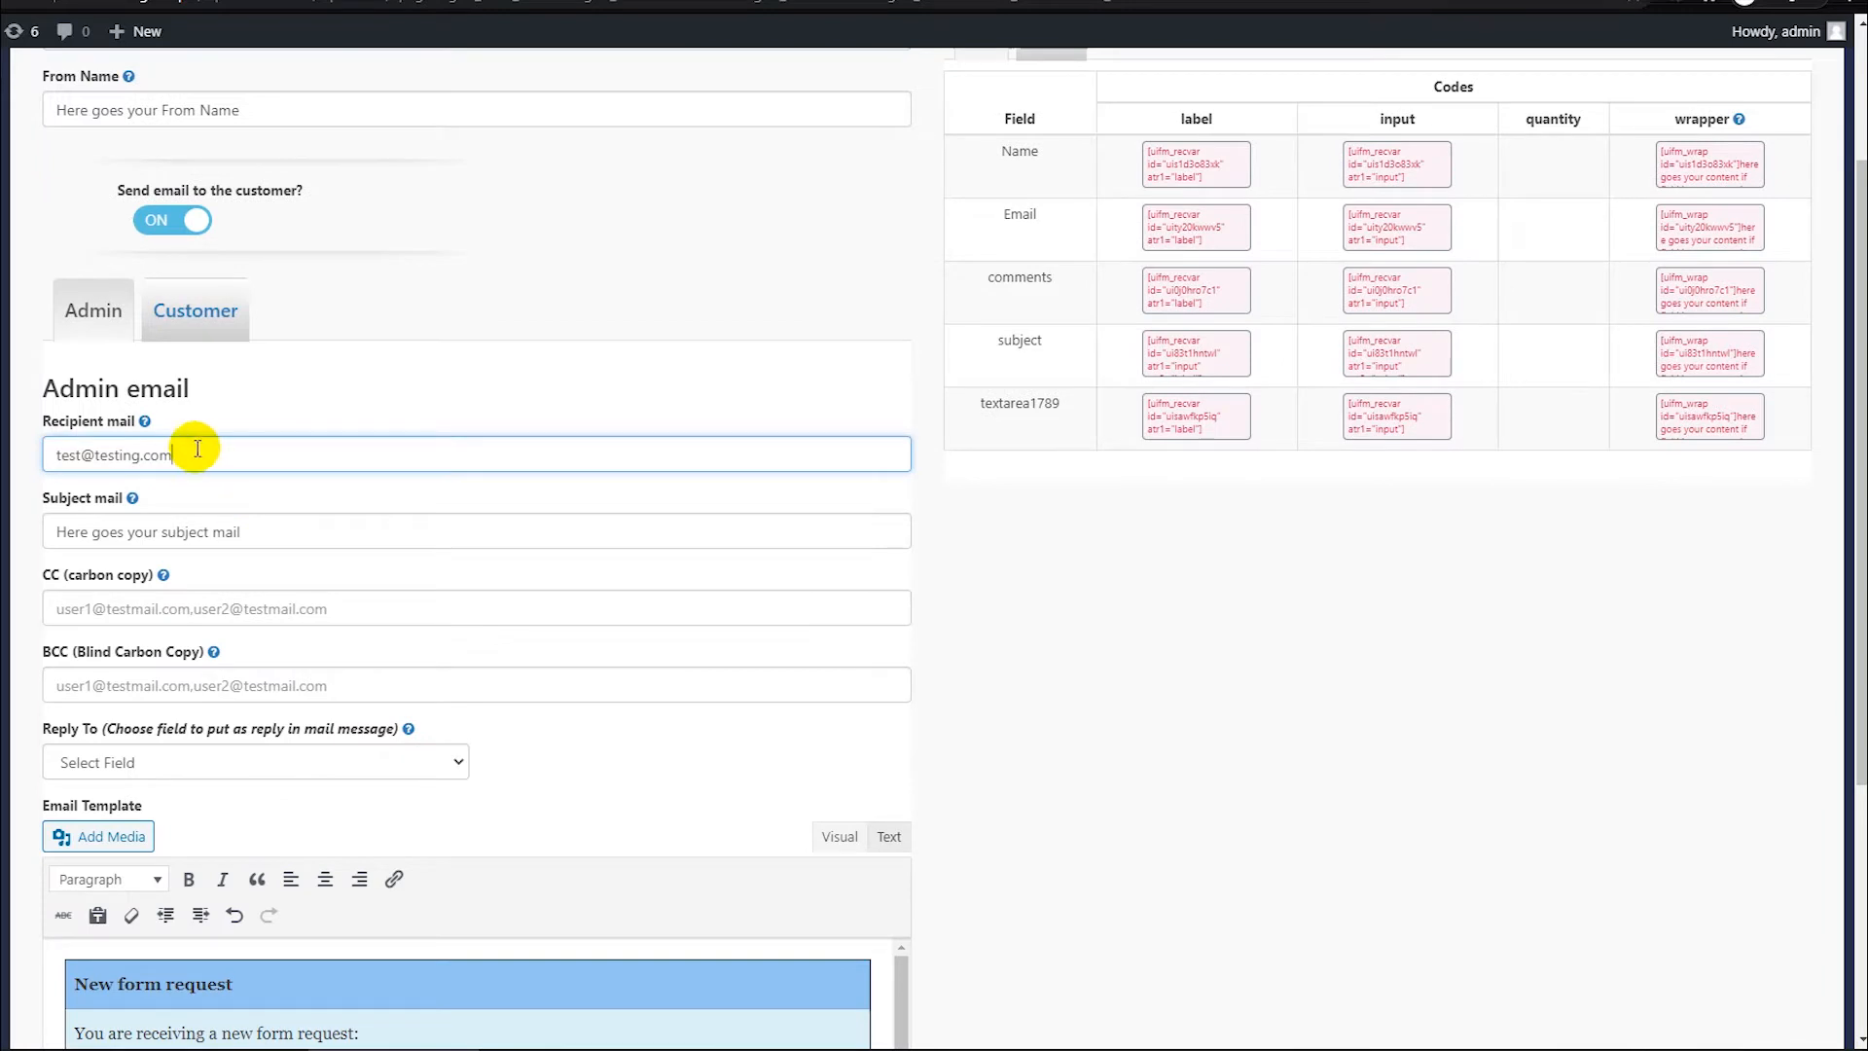
{"action": "left_click_drag", "start_coordinate": [171, 455], "coordinate": [61, 442]}
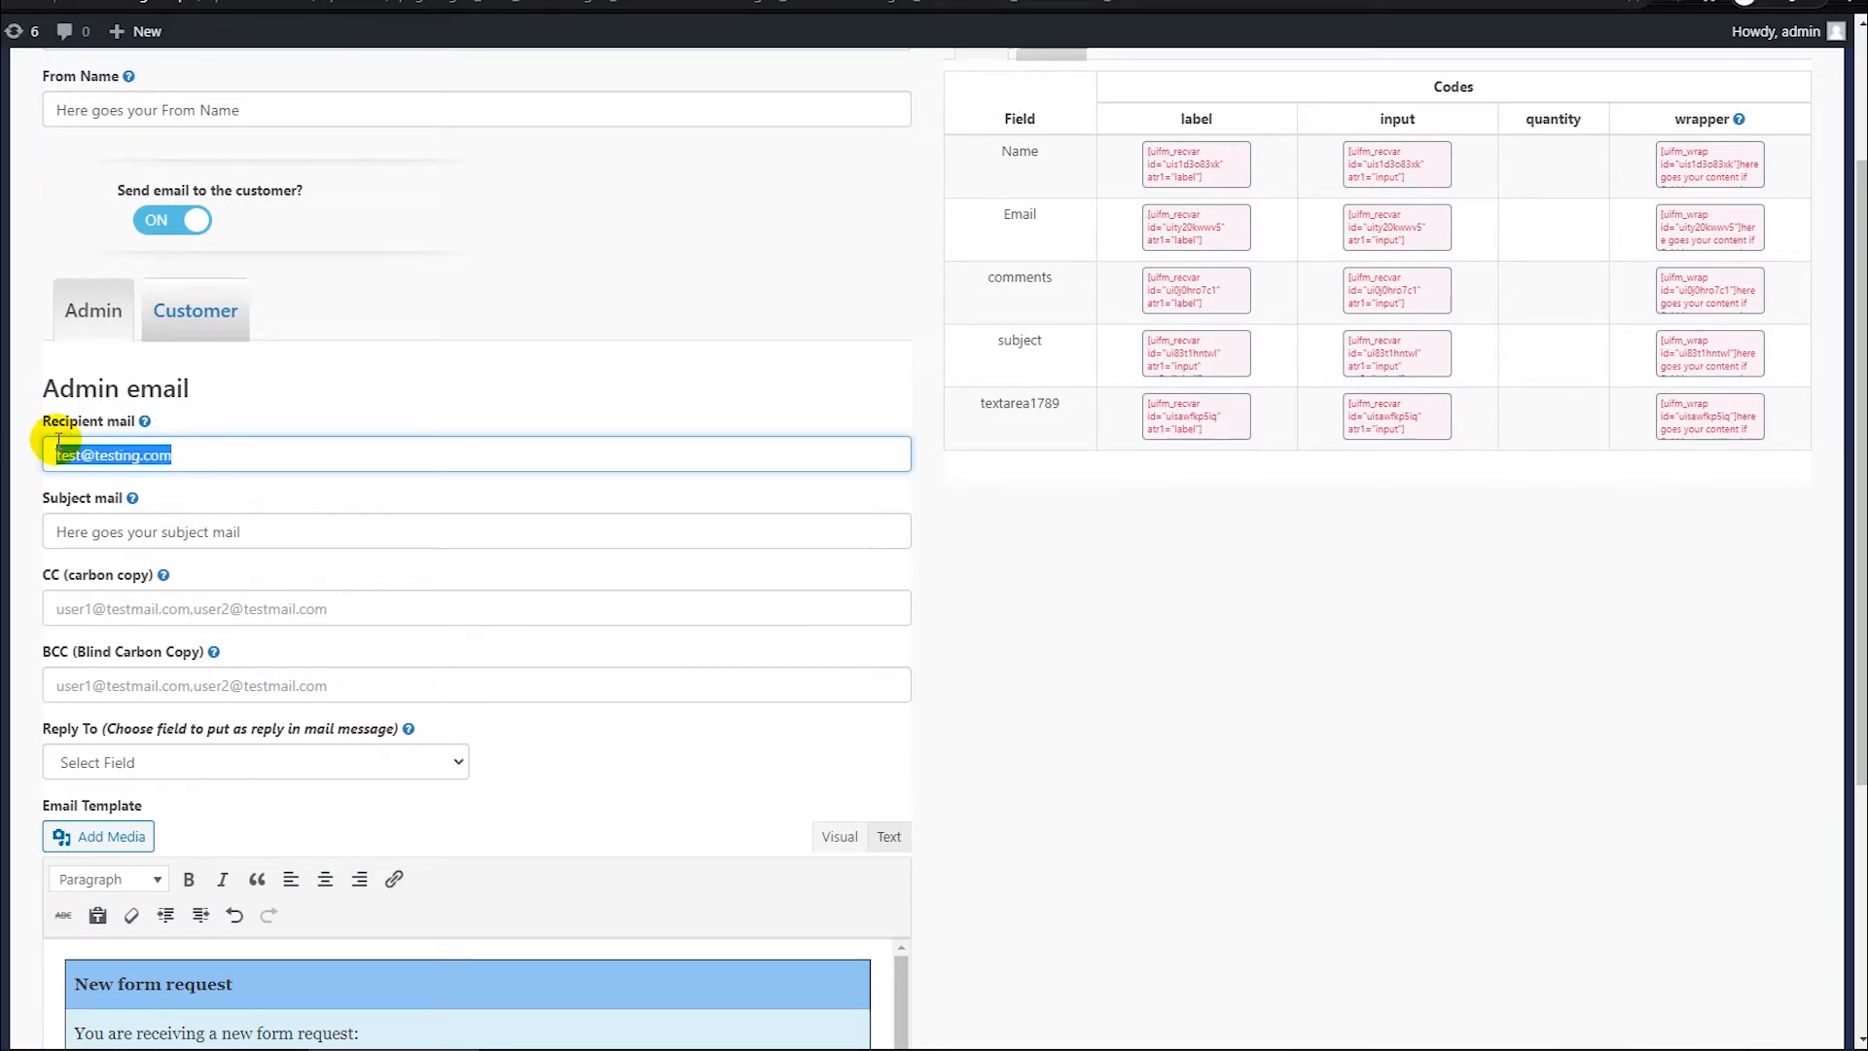
{"action": "left_click", "coordinate": [178, 532]}
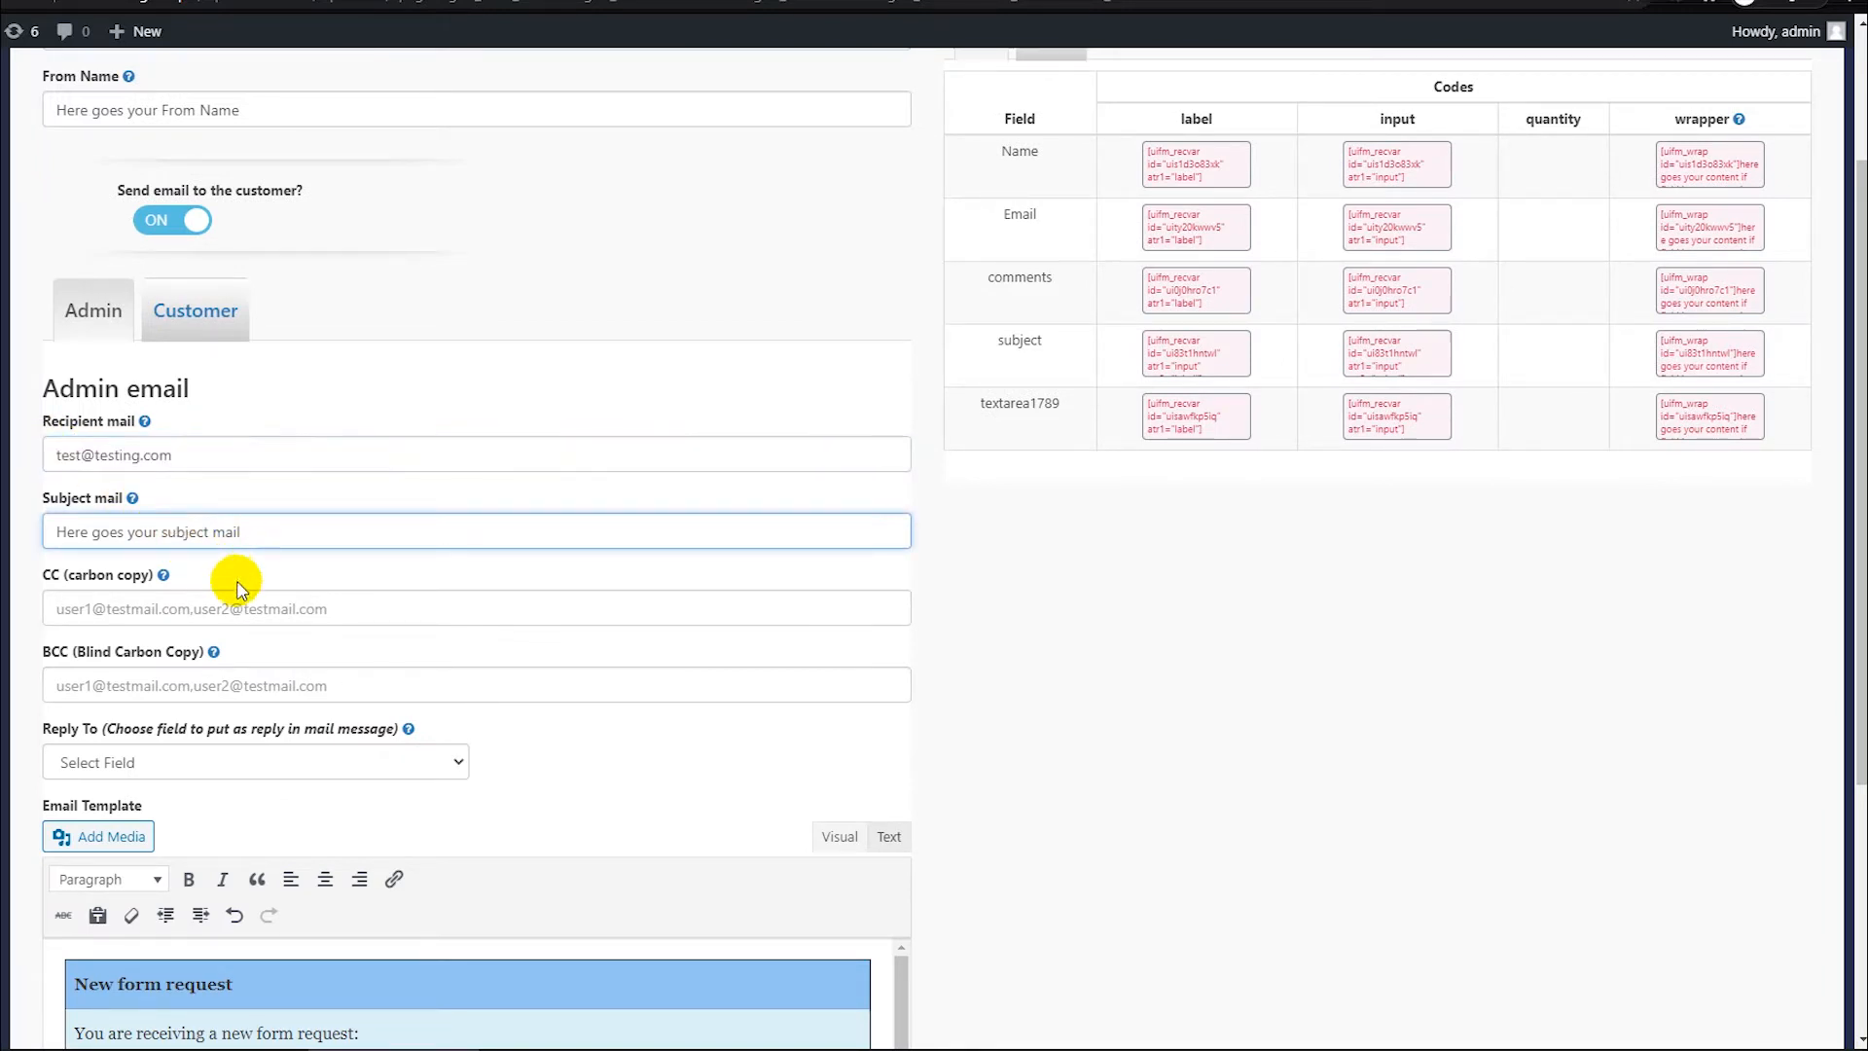
{"action": "scroll", "coordinate": [236, 580], "scroll_direction": "down", "scroll_amount": 3}
{"action": "left_click", "coordinate": [197, 725]}
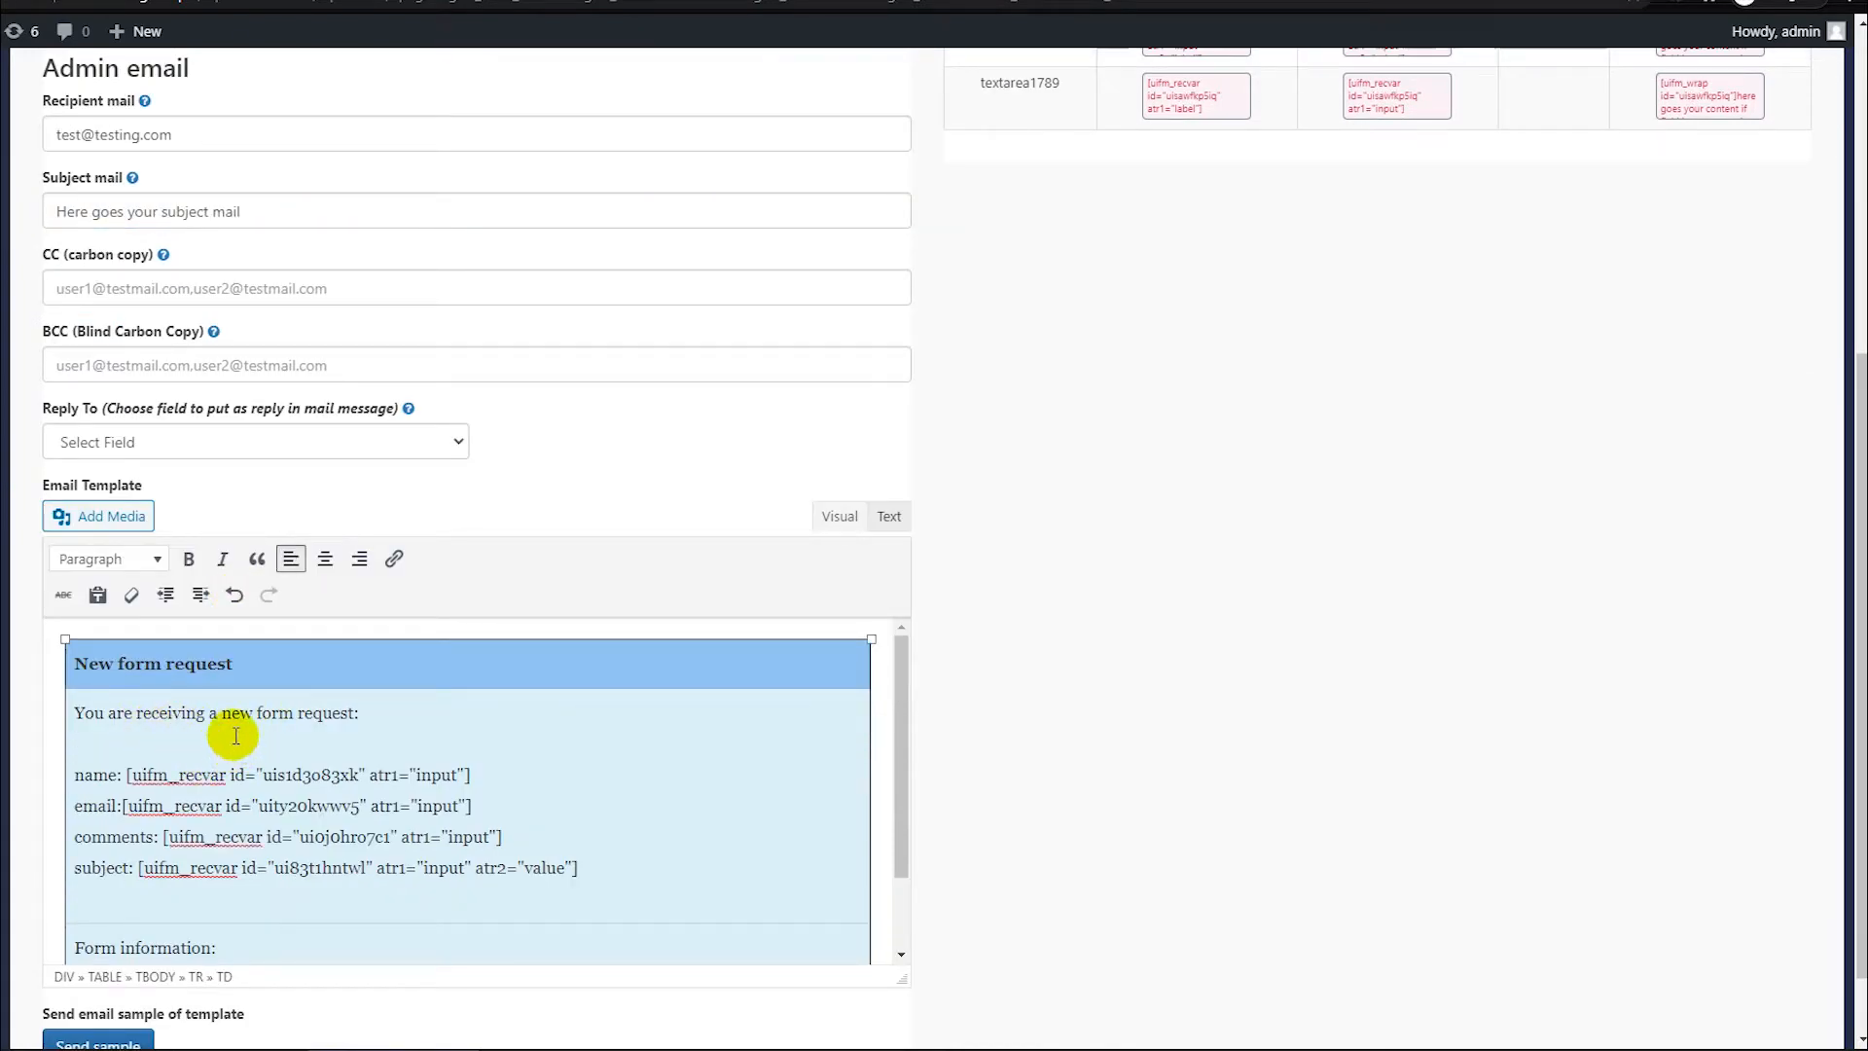
Step: Read through the rest of the admin email template, including its form information section
{"action": "scroll", "coordinate": [256, 737], "scroll_direction": "down", "scroll_amount": 1}
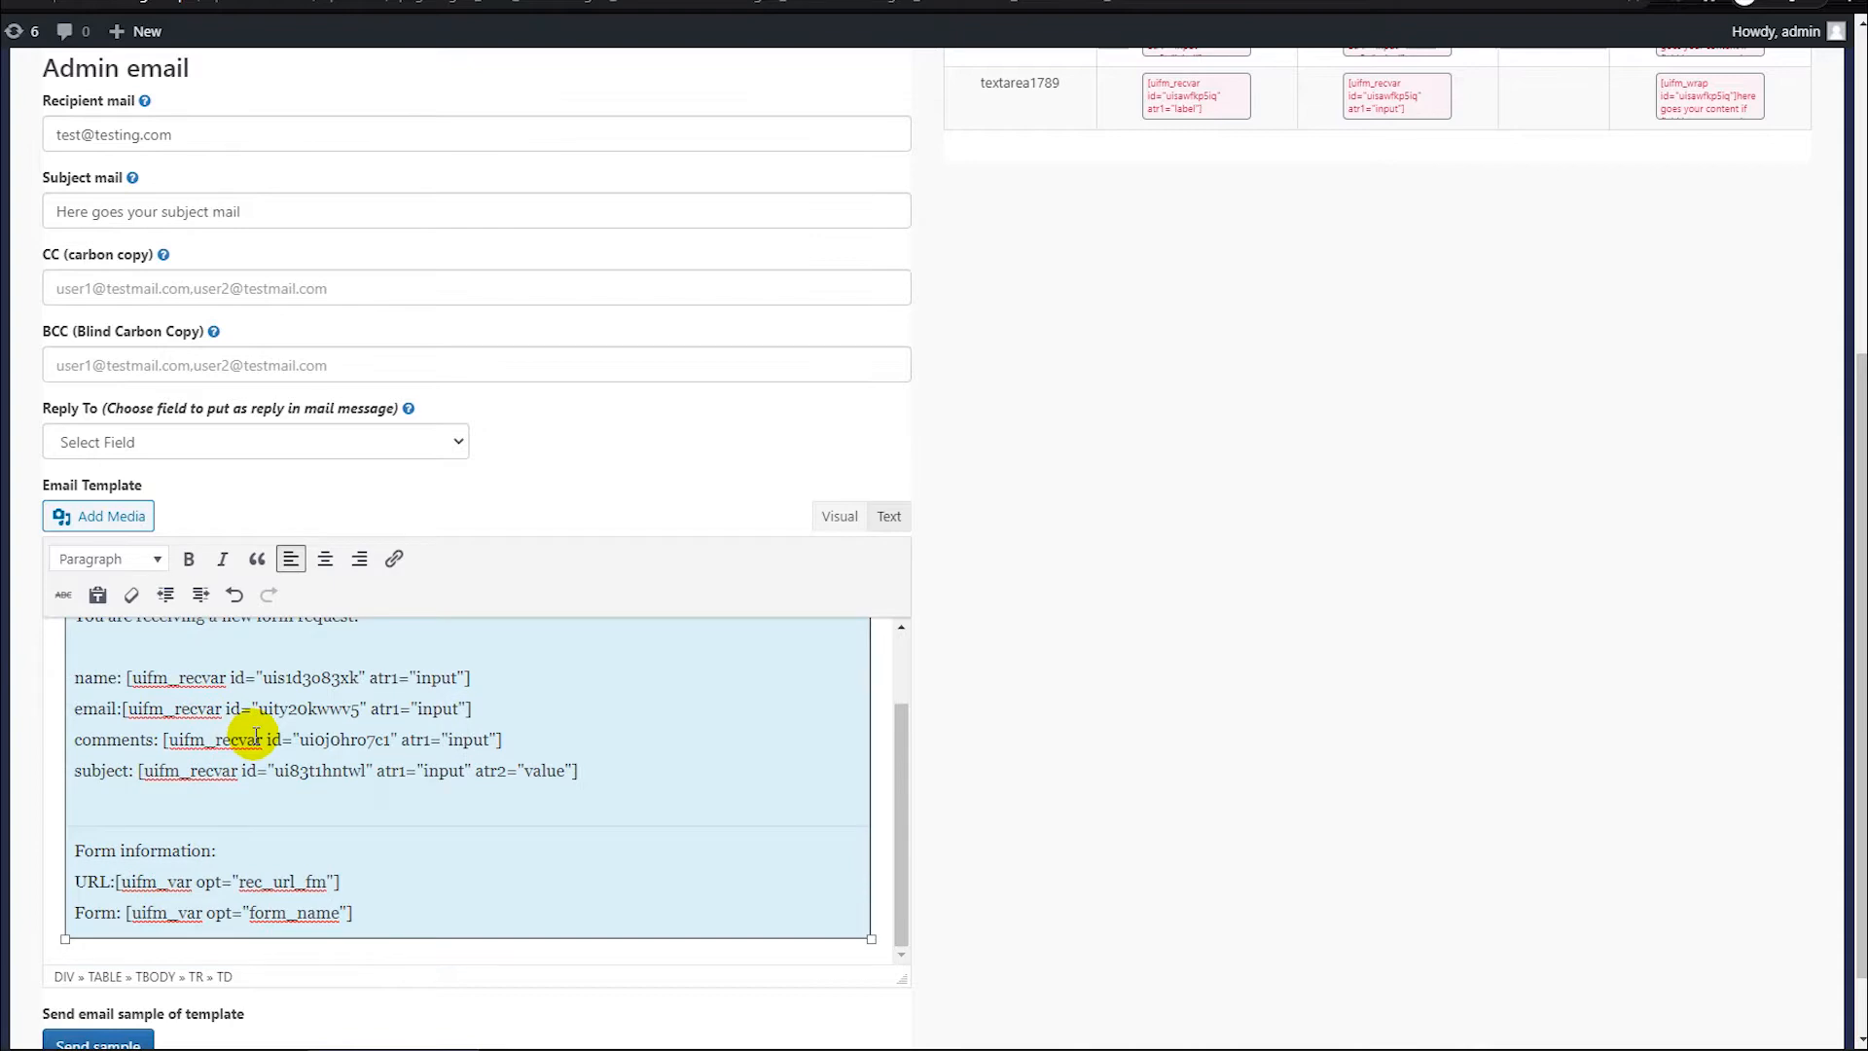
{"action": "scroll", "coordinate": [933, 721], "scroll_direction": "down", "scroll_amount": 1}
{"action": "scroll", "coordinate": [618, 506], "scroll_direction": "up", "scroll_amount": 5}
{"action": "scroll", "coordinate": [583, 496], "scroll_direction": "up", "scroll_amount": 1}
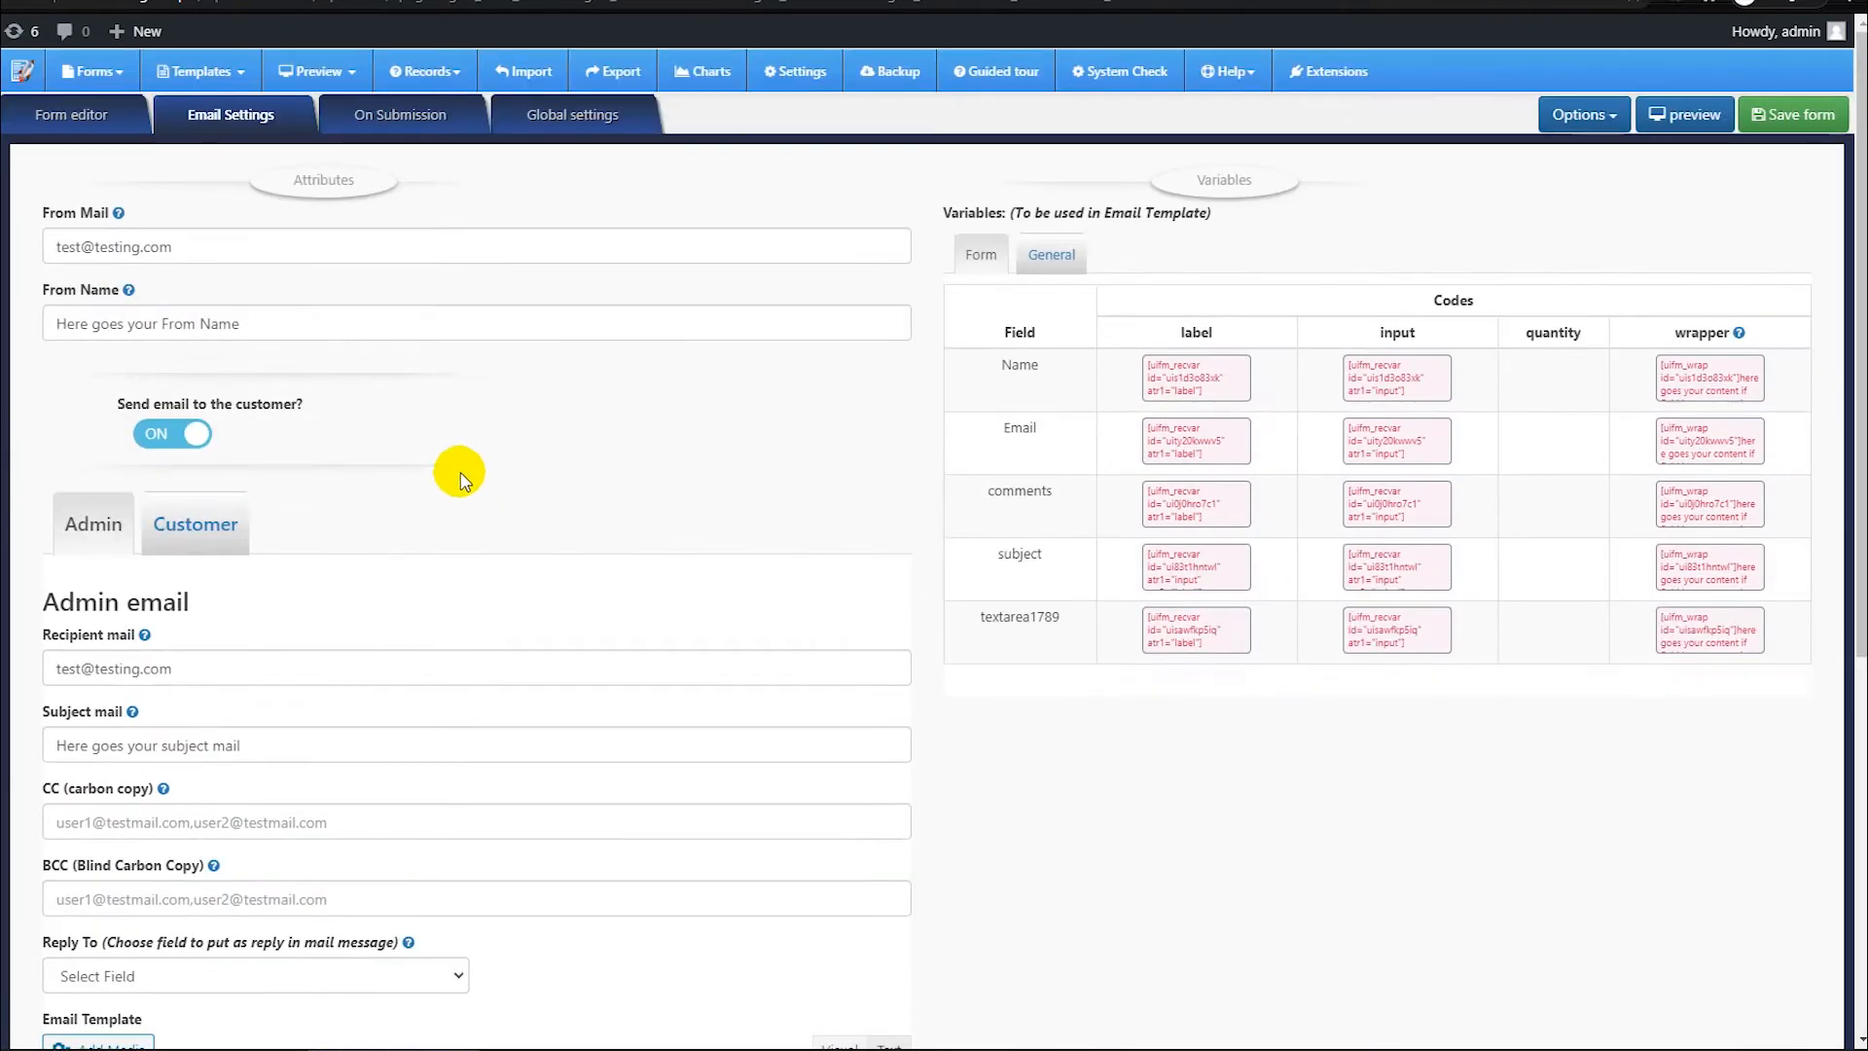
Step: Open the customer email settings and choose the Email field as the notification recipient
{"action": "left_click", "coordinate": [188, 521]}
{"action": "scroll", "coordinate": [438, 540], "scroll_direction": "down", "scroll_amount": 4}
{"action": "scroll", "coordinate": [462, 534], "scroll_direction": "up", "scroll_amount": 2}
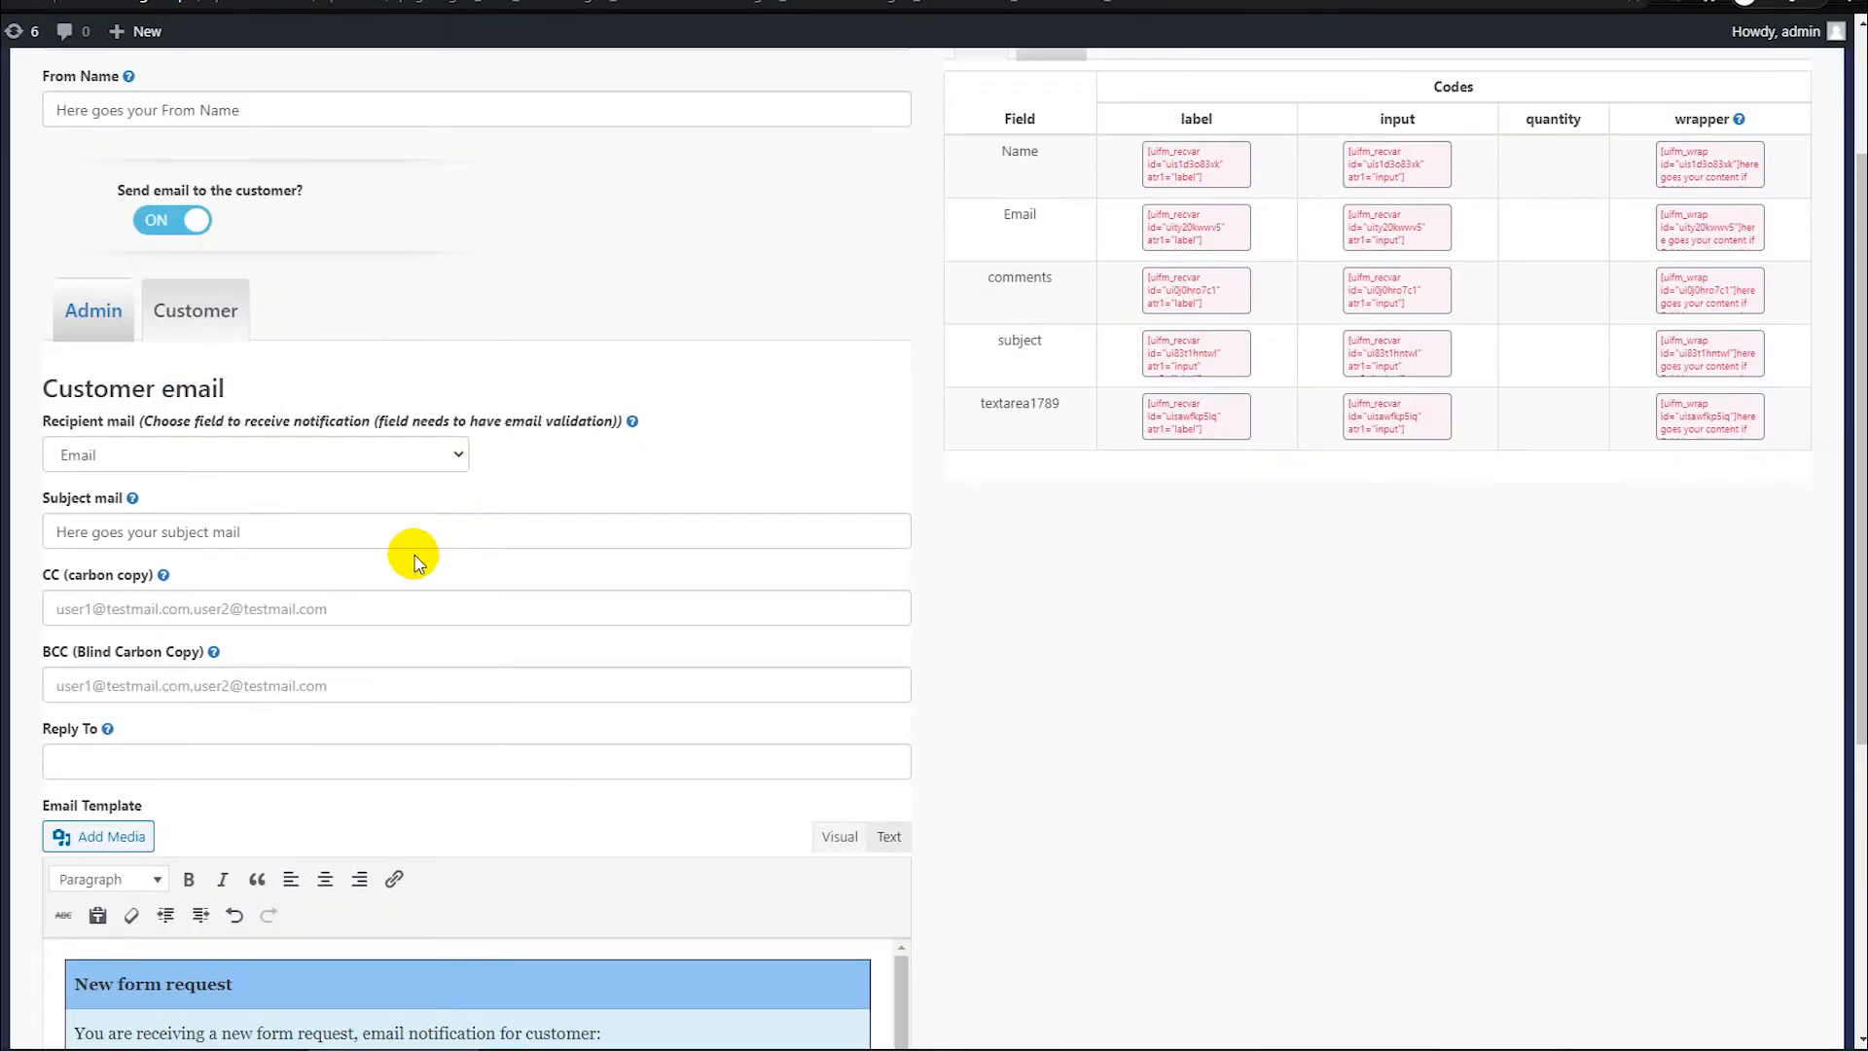
{"action": "left_click", "coordinate": [223, 454]}
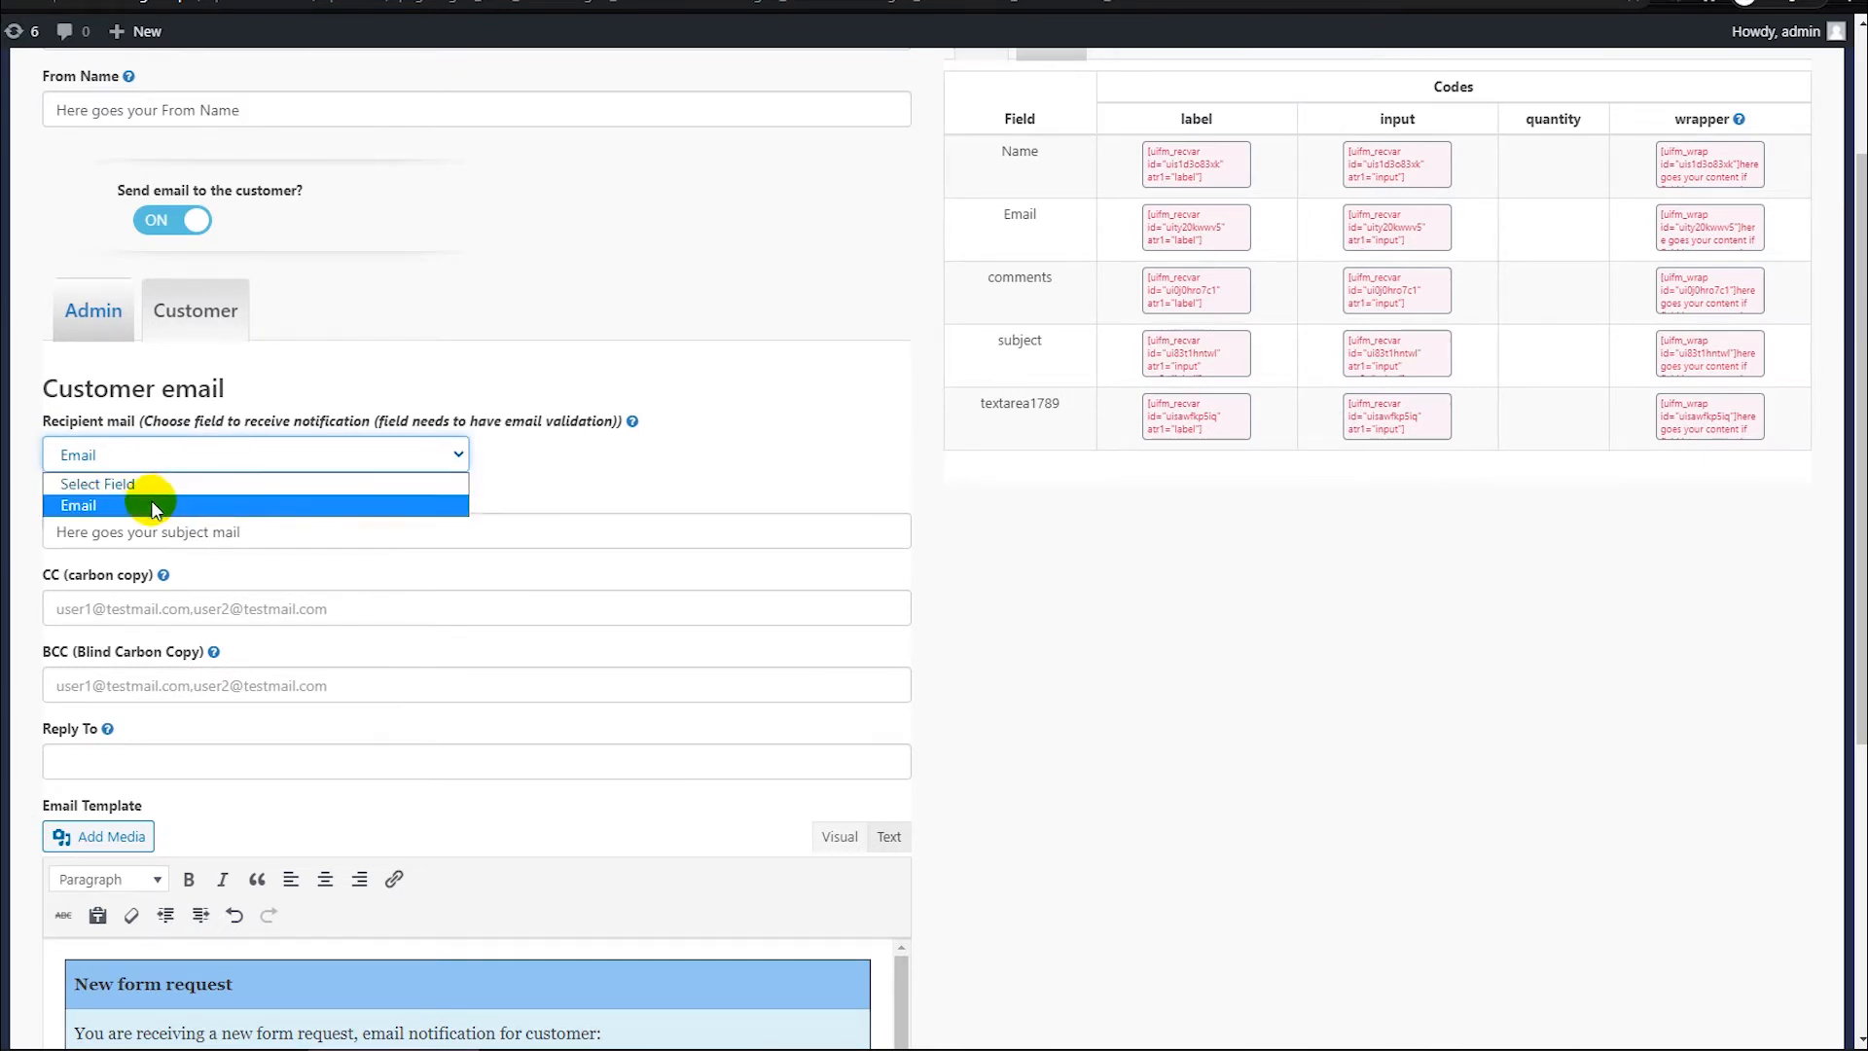
{"action": "left_click", "coordinate": [142, 506]}
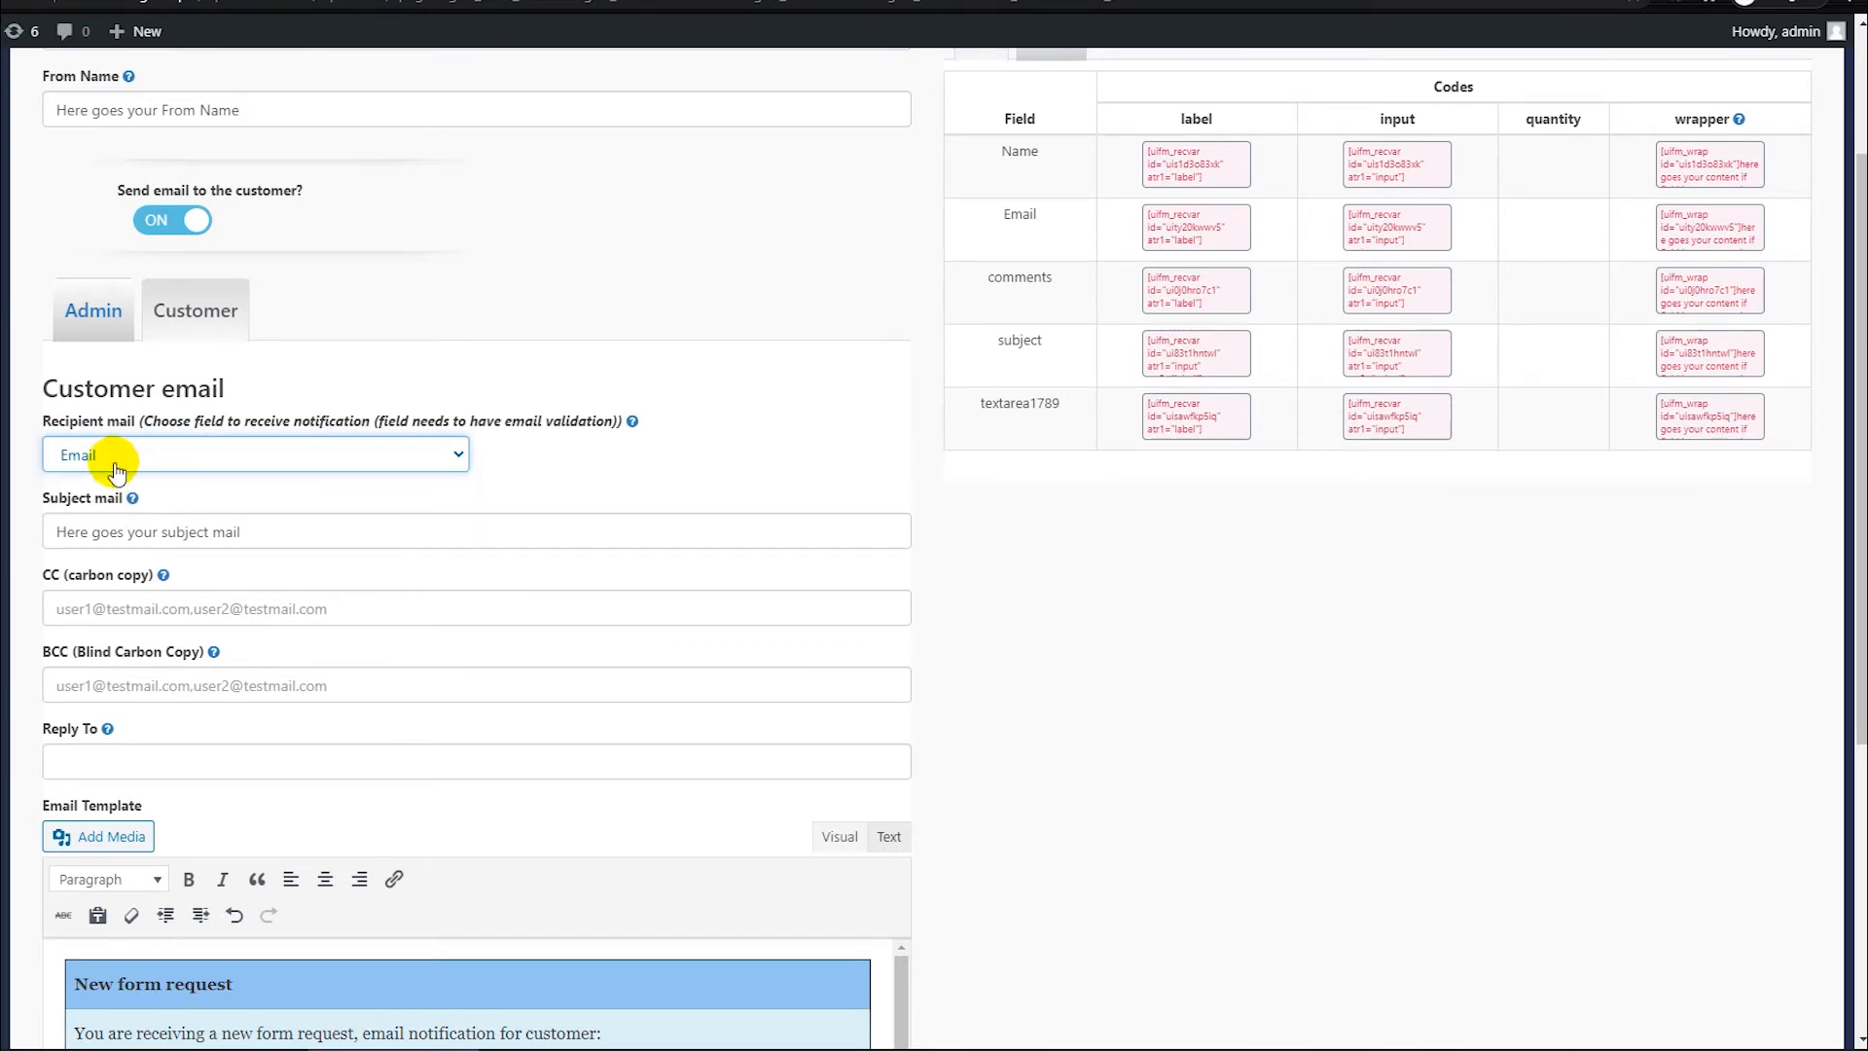
{"action": "scroll", "coordinate": [554, 381], "scroll_direction": "up", "scroll_amount": 2}
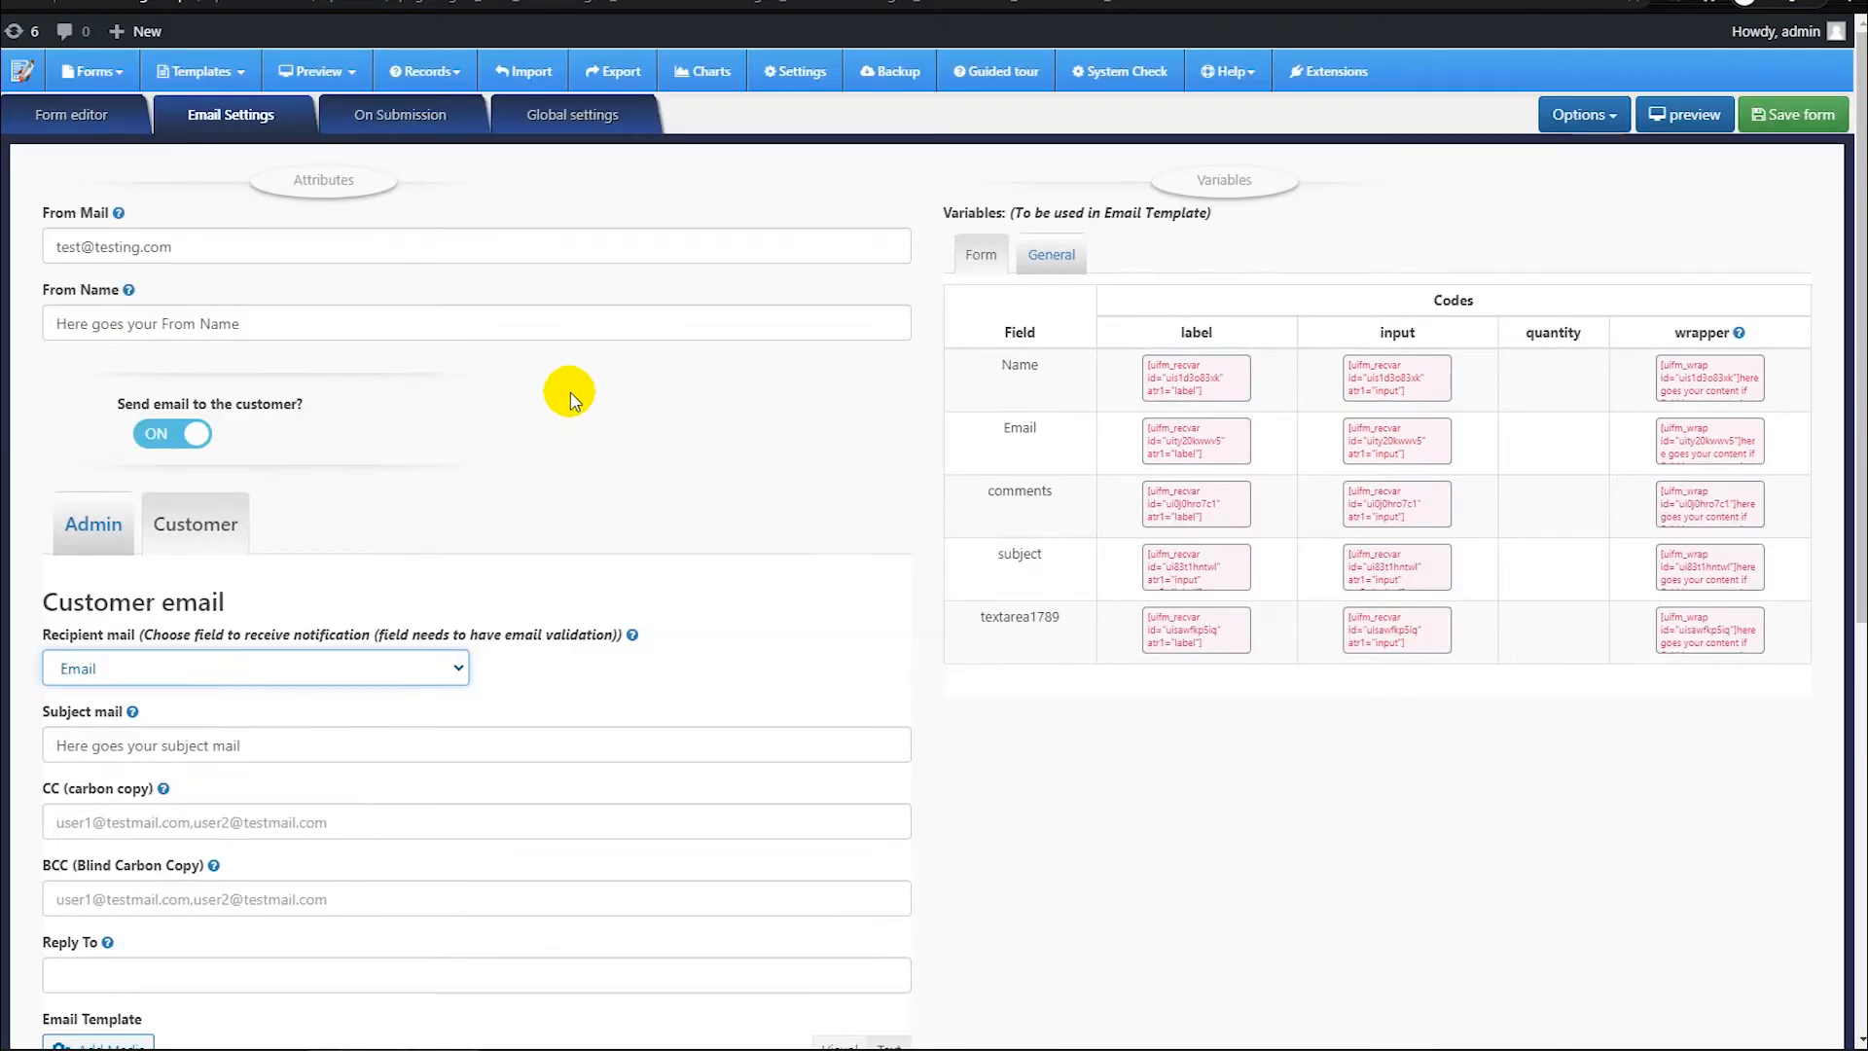
Step: In the form editor, check the Email field's validators and rename the field as Email 111
{"action": "left_click", "coordinate": [102, 113]}
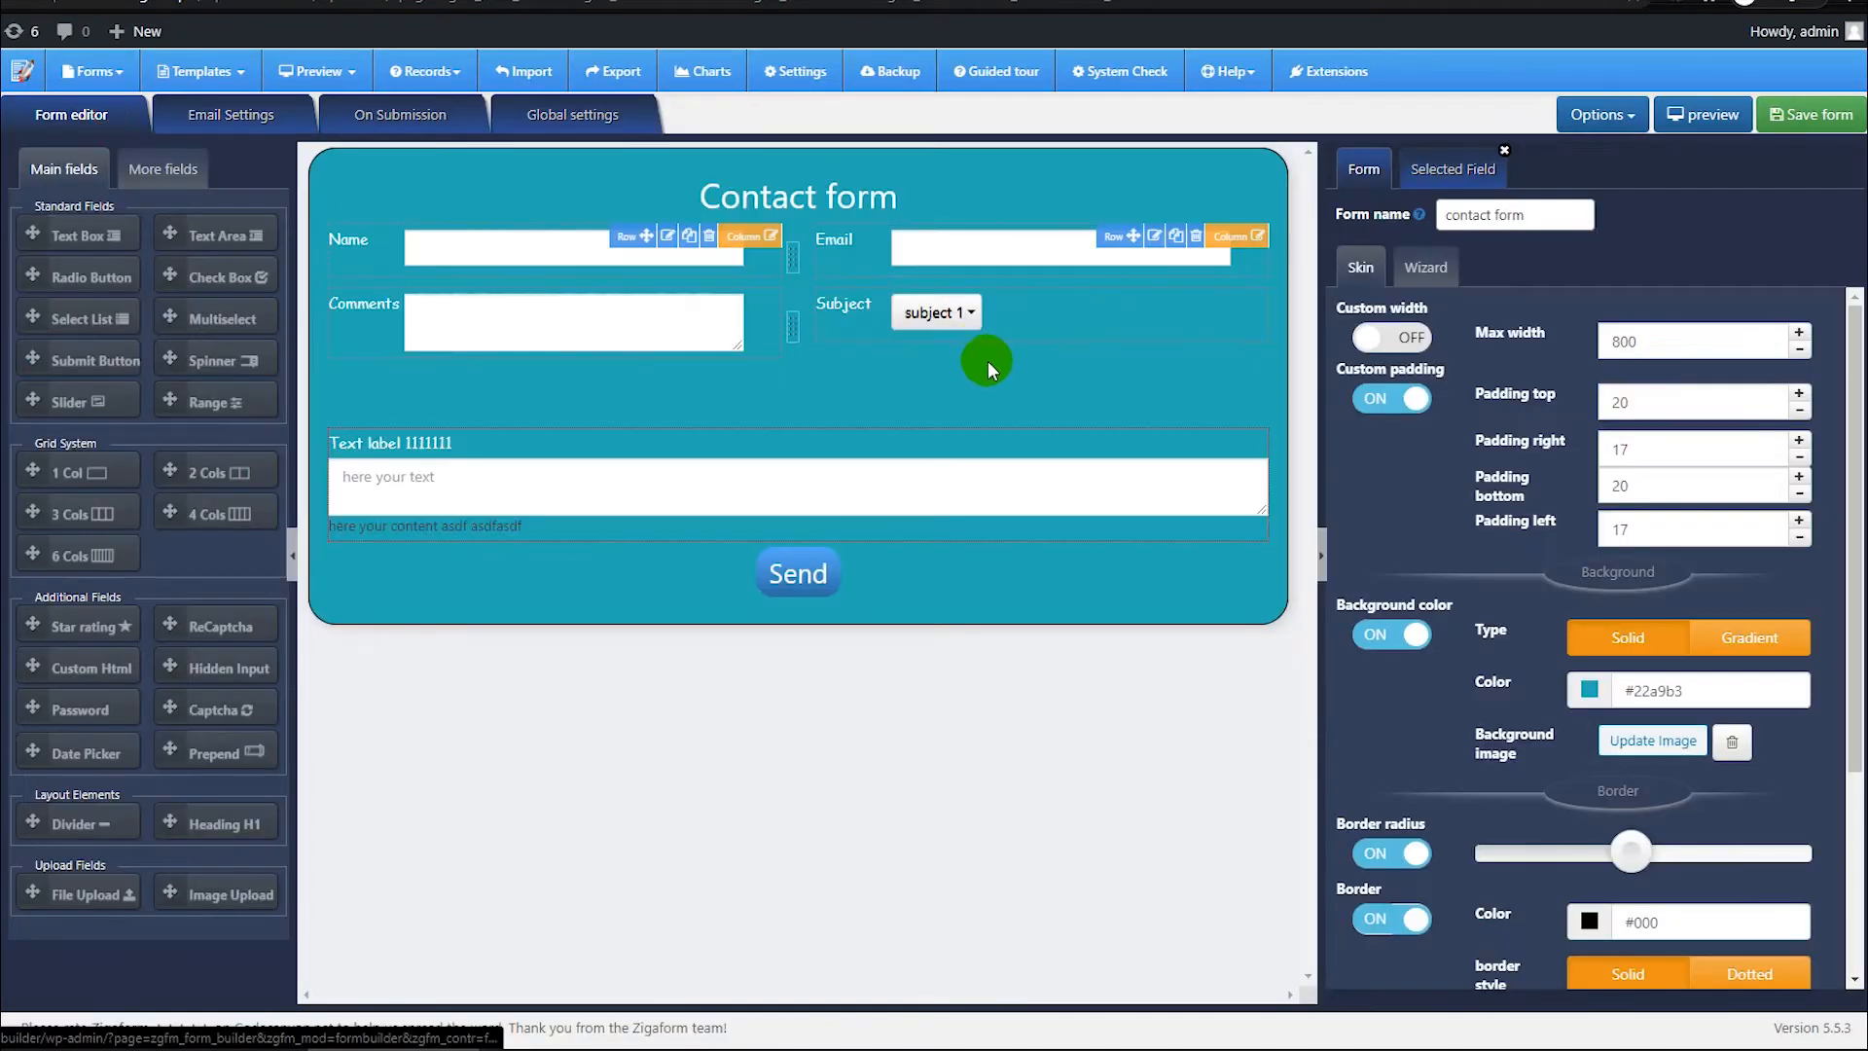
{"action": "left_click", "coordinate": [874, 265]}
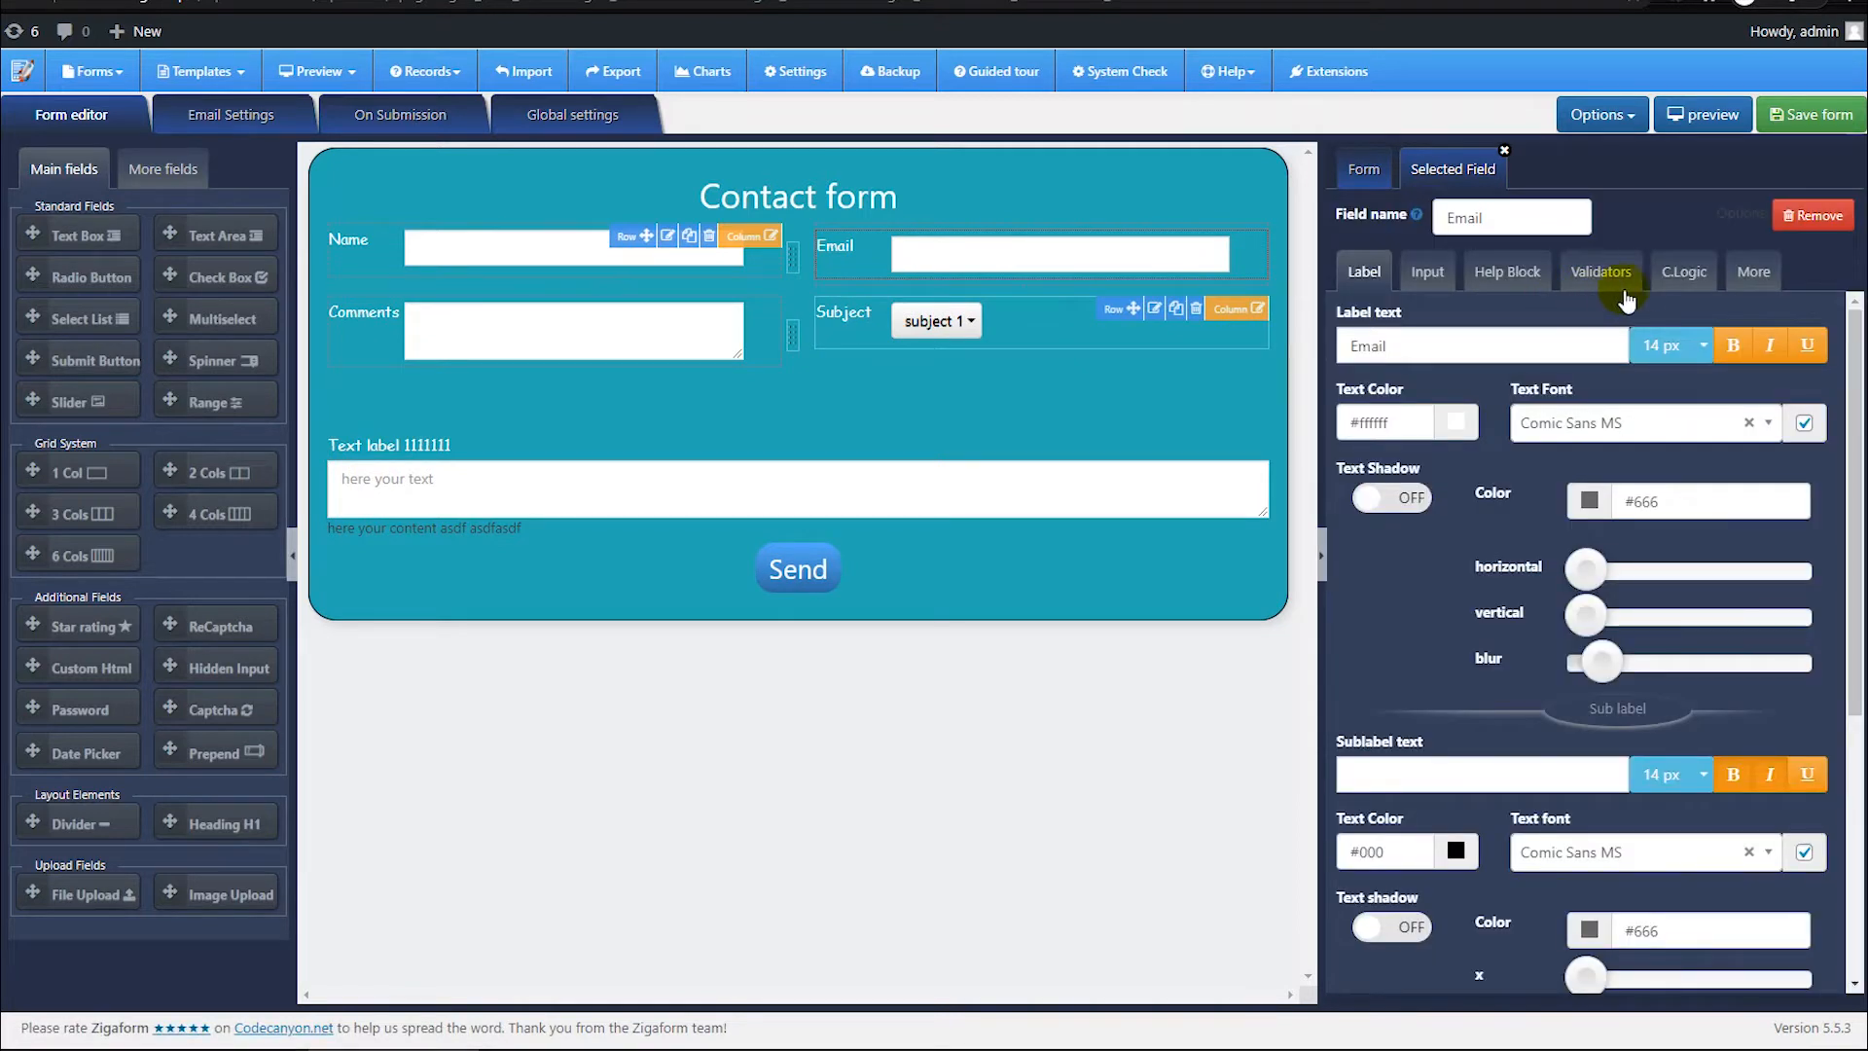
{"action": "left_click", "coordinate": [1618, 276]}
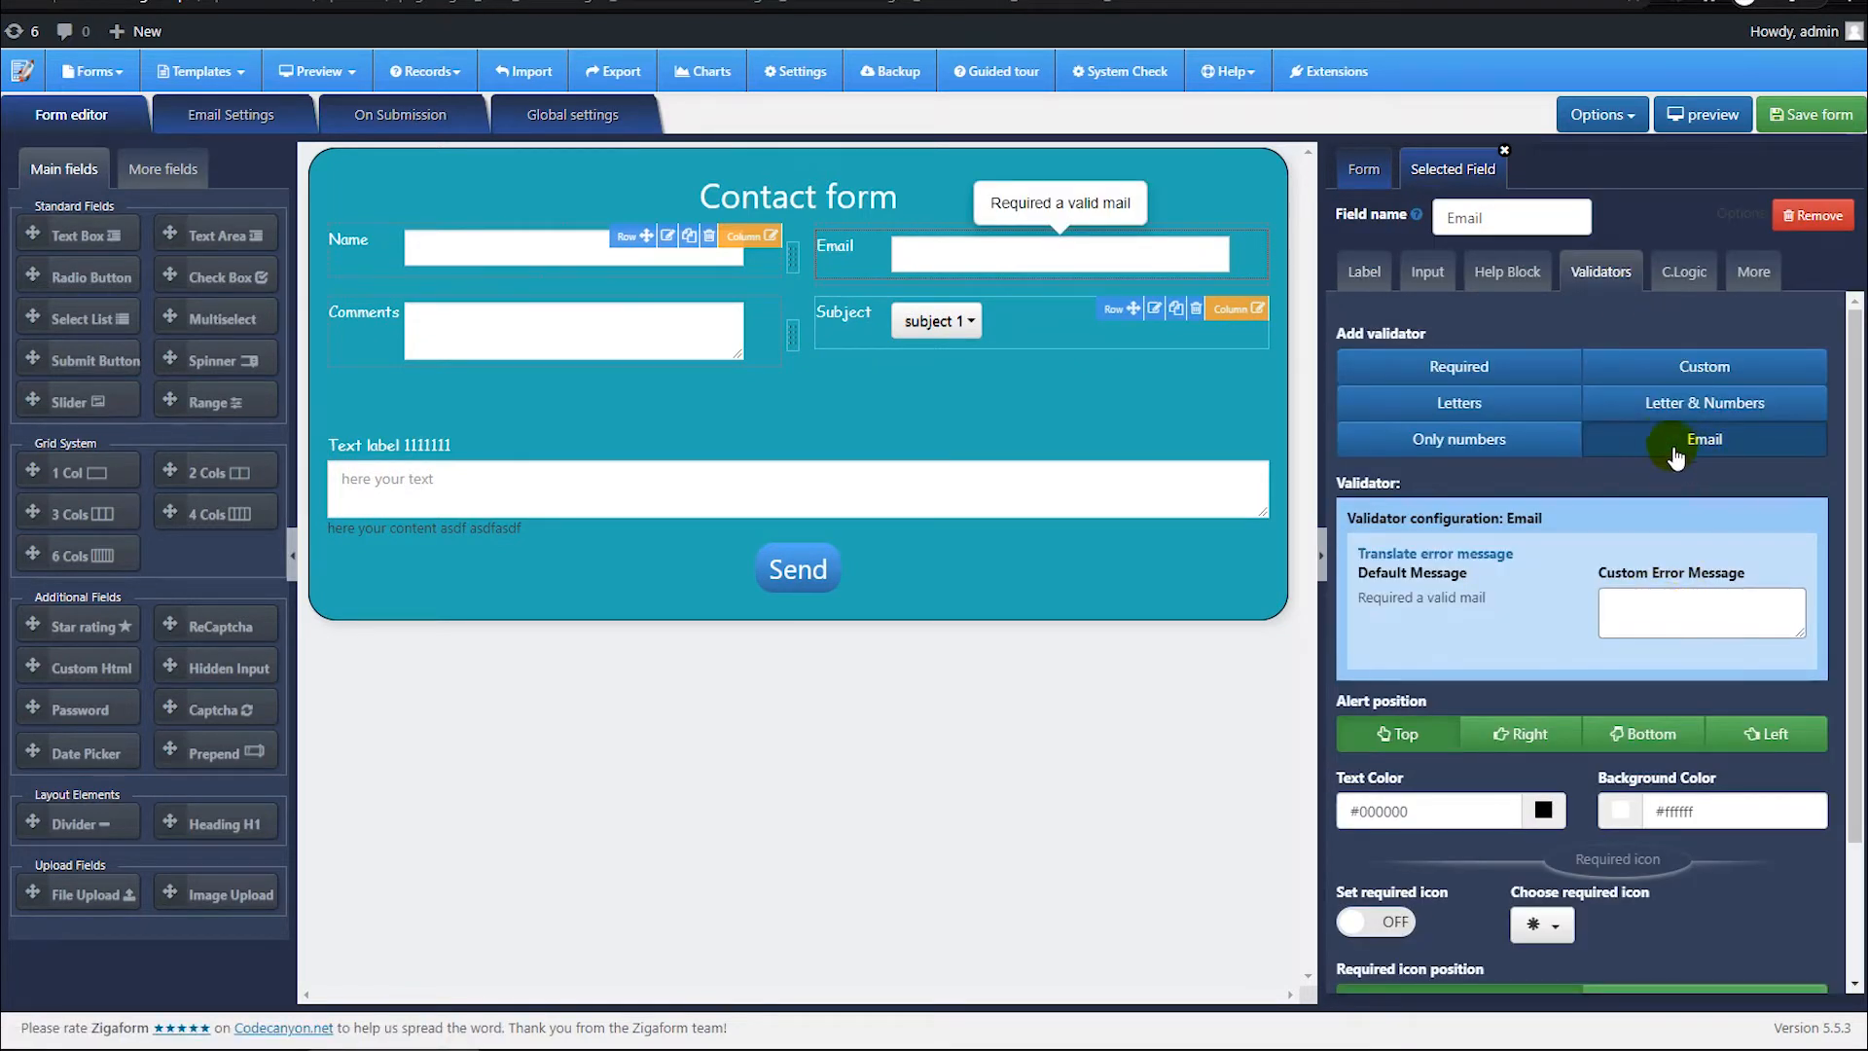
{"action": "left_click", "coordinate": [1506, 218]}
{"action": "left_click", "coordinate": [1500, 222]}
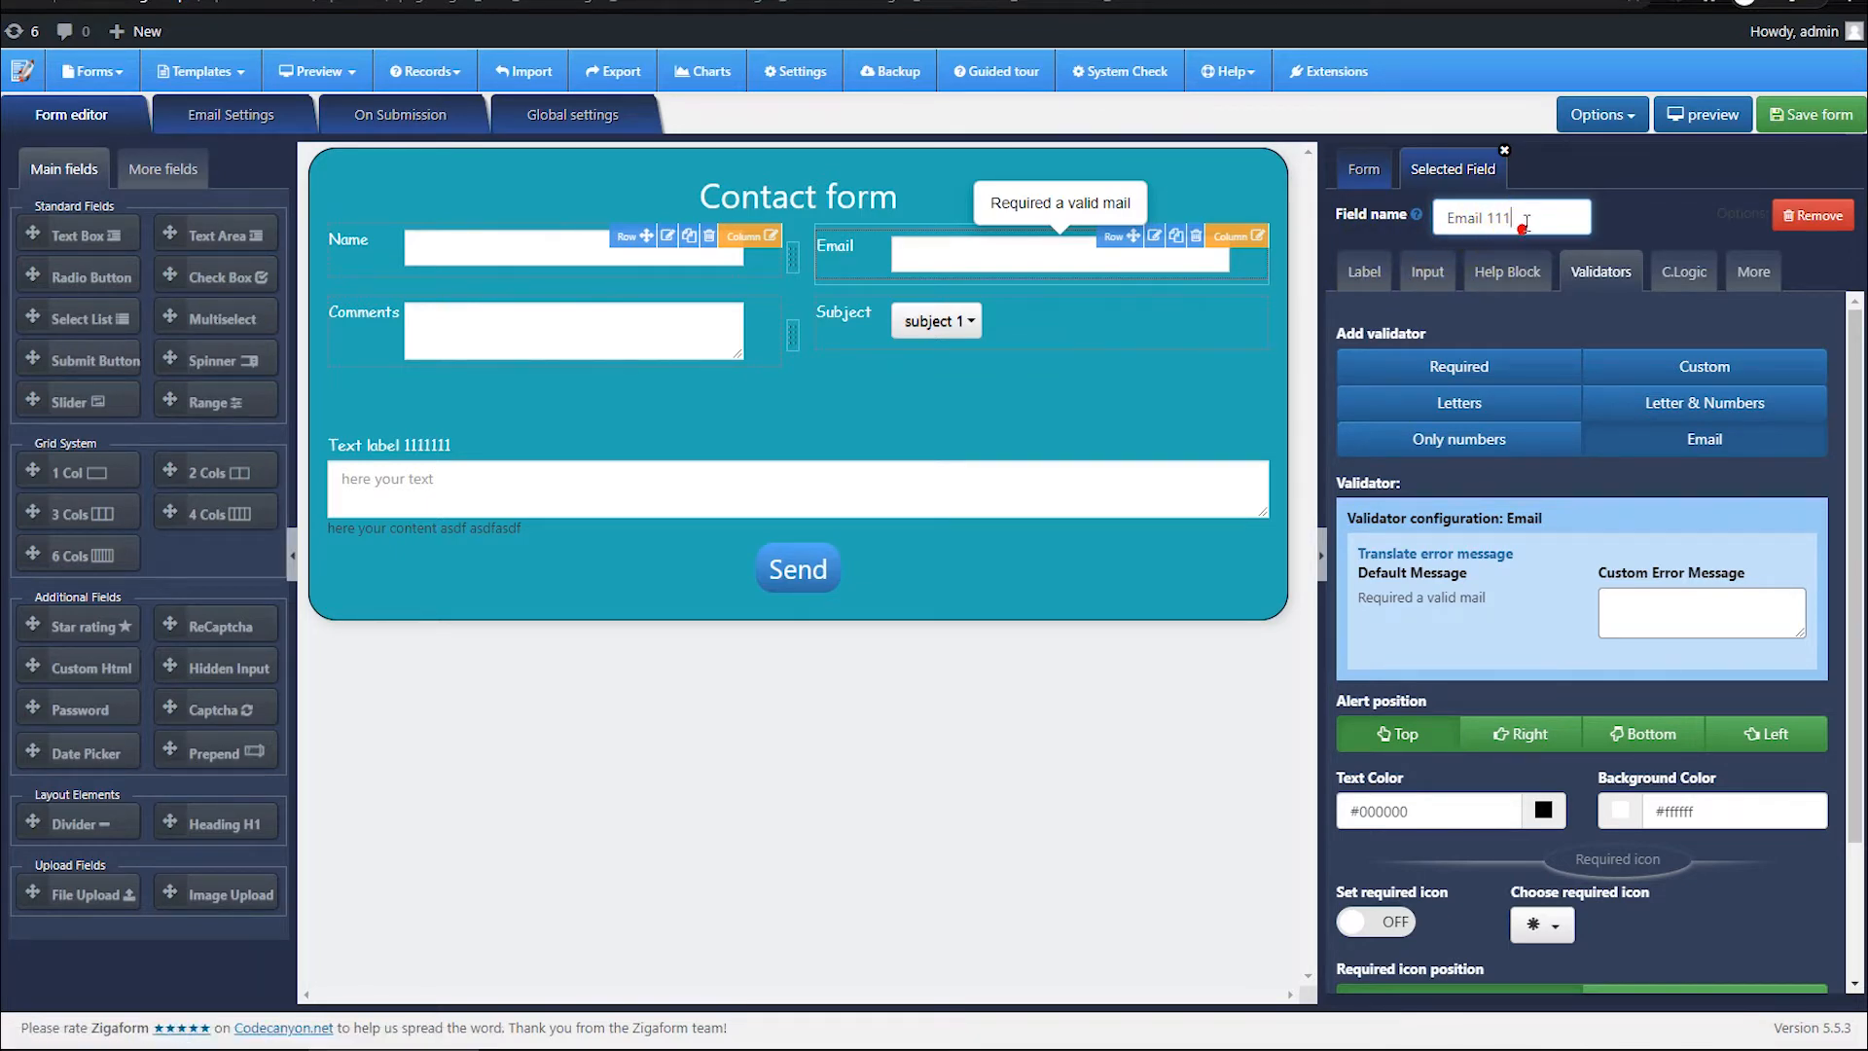
Step: Return to the email settings and choose Email 111 as the customer email's recipient field
{"action": "left_click", "coordinate": [255, 111]}
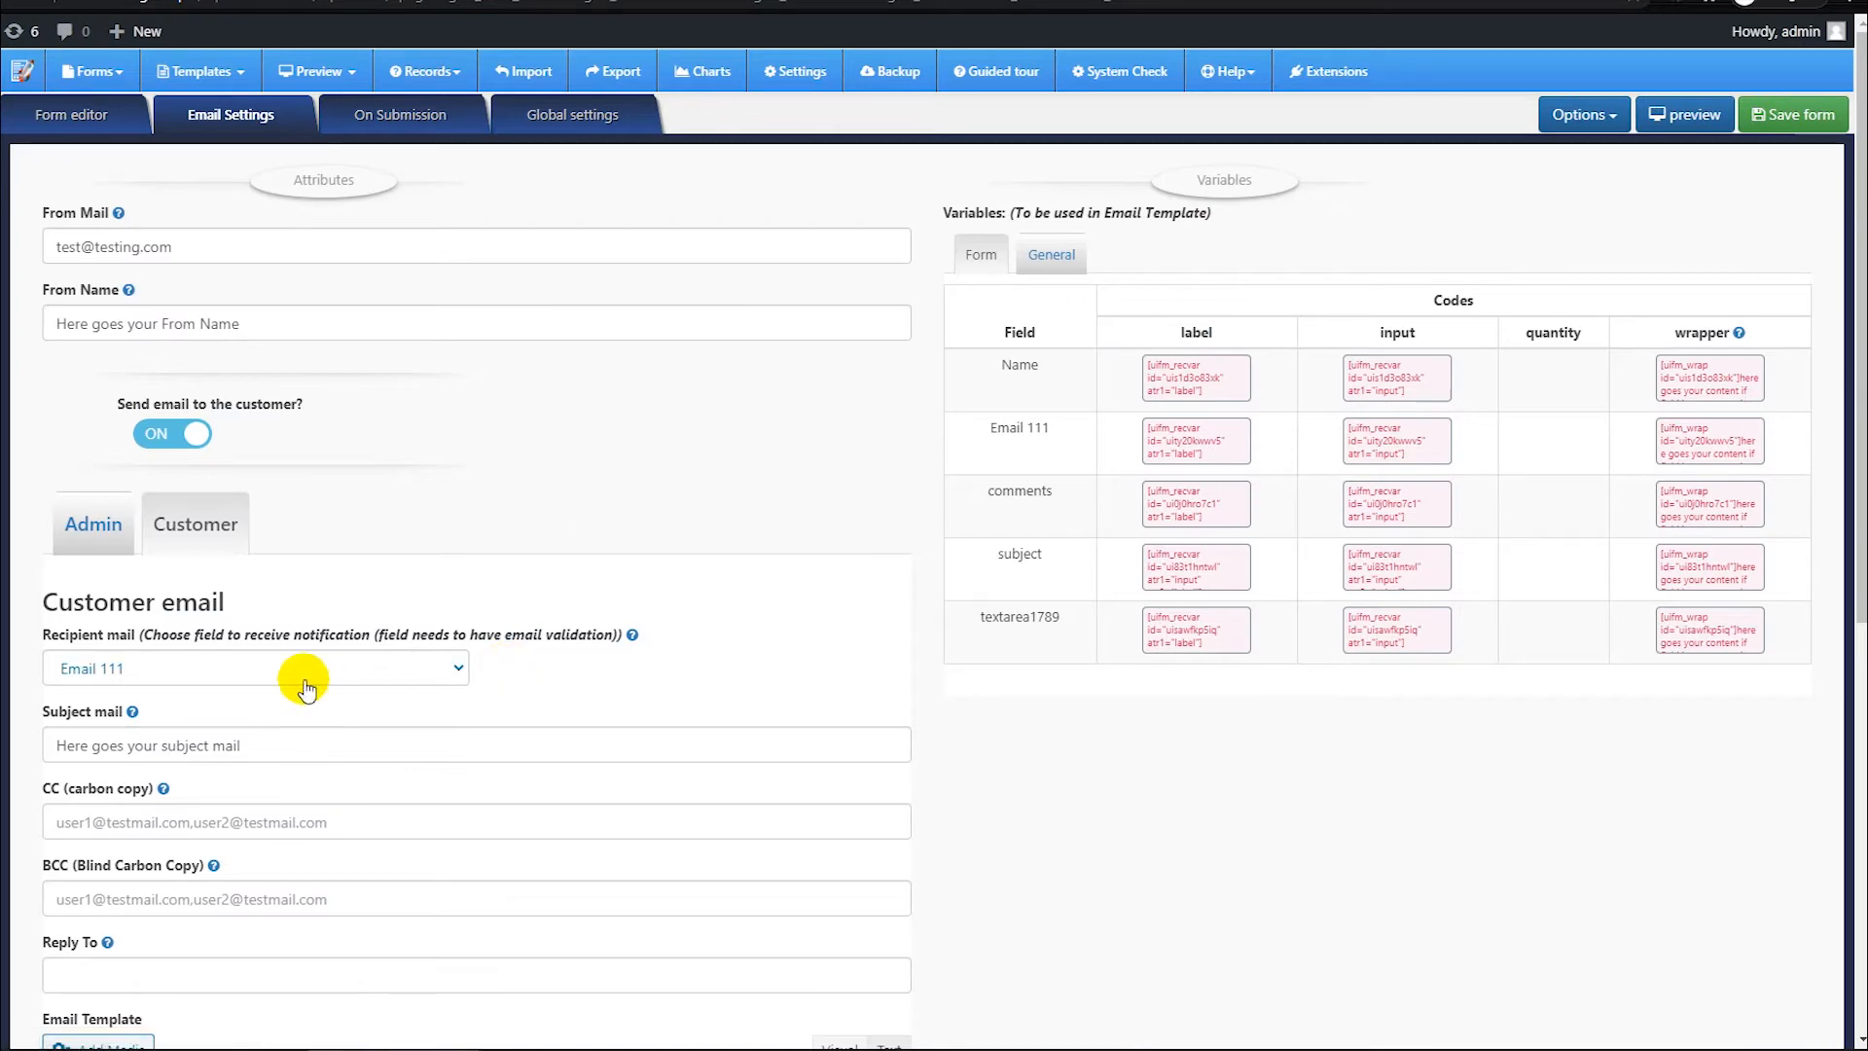
{"action": "left_click", "coordinate": [262, 667]}
{"action": "left_click", "coordinate": [135, 717]}
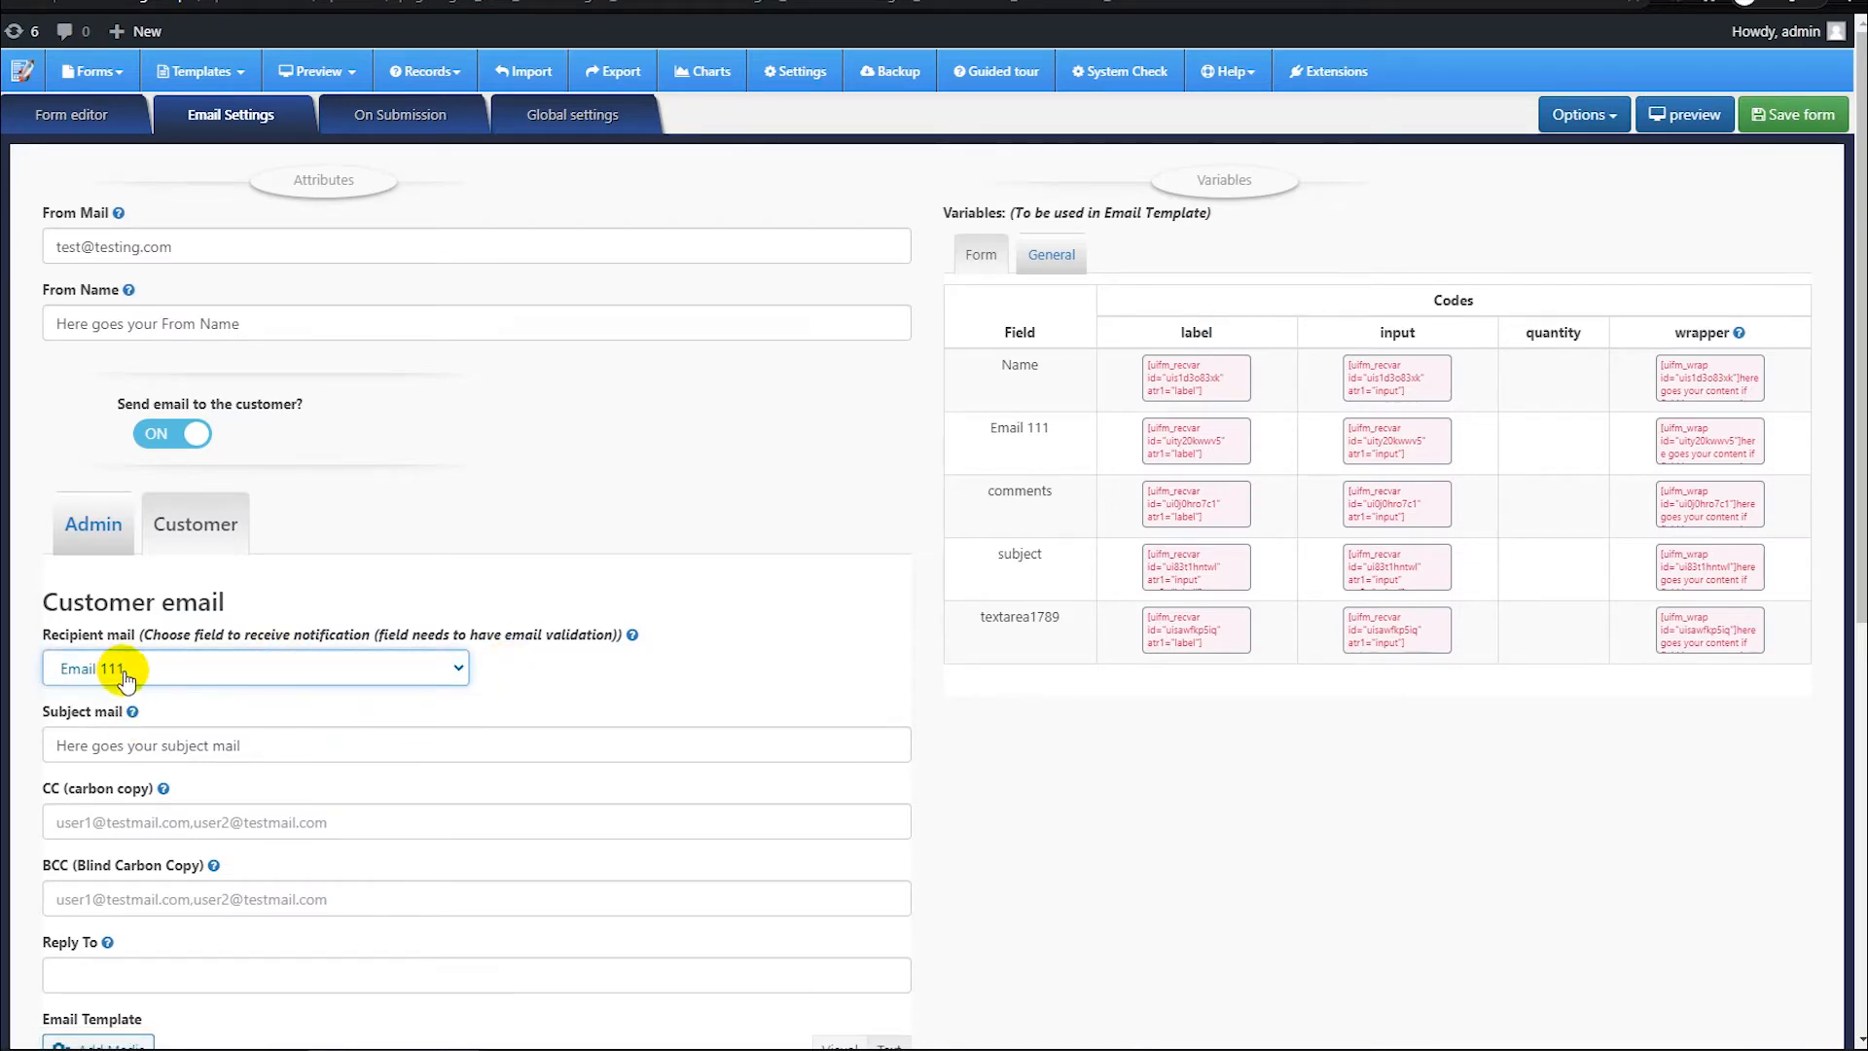
{"action": "left_click", "coordinate": [759, 674]}
Step: Review the customer email's message template, sample sending and custom PDF attachment option
{"action": "scroll", "coordinate": [787, 698], "scroll_direction": "down", "scroll_amount": 5}
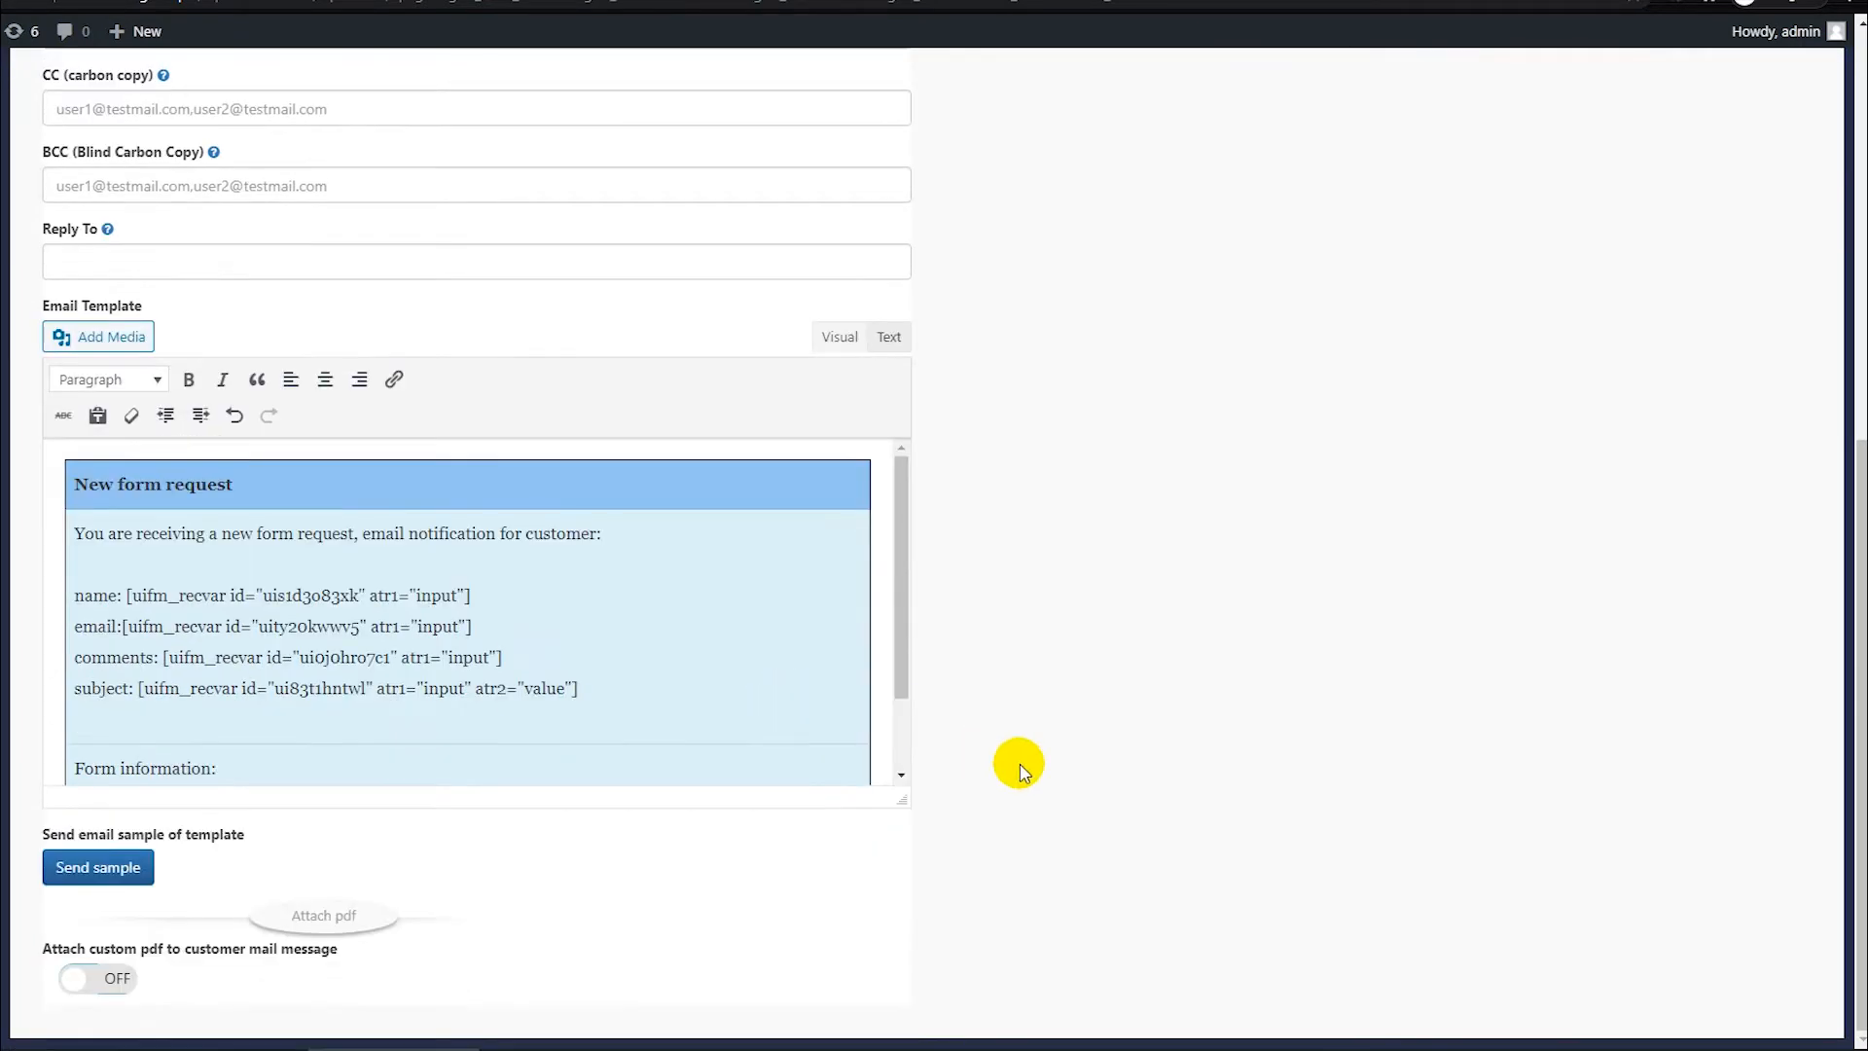
{"action": "scroll", "coordinate": [1002, 756], "scroll_direction": "up", "scroll_amount": 7}
{"action": "scroll", "coordinate": [1067, 491], "scroll_direction": "down", "scroll_amount": 4}
{"action": "scroll", "coordinate": [1068, 491], "scroll_direction": "up", "scroll_amount": 4}
Step: Examine the input variable codes of the form fields, such as Name, Email 111 and comments, for use in the email template
{"action": "left_click", "coordinate": [1396, 377]}
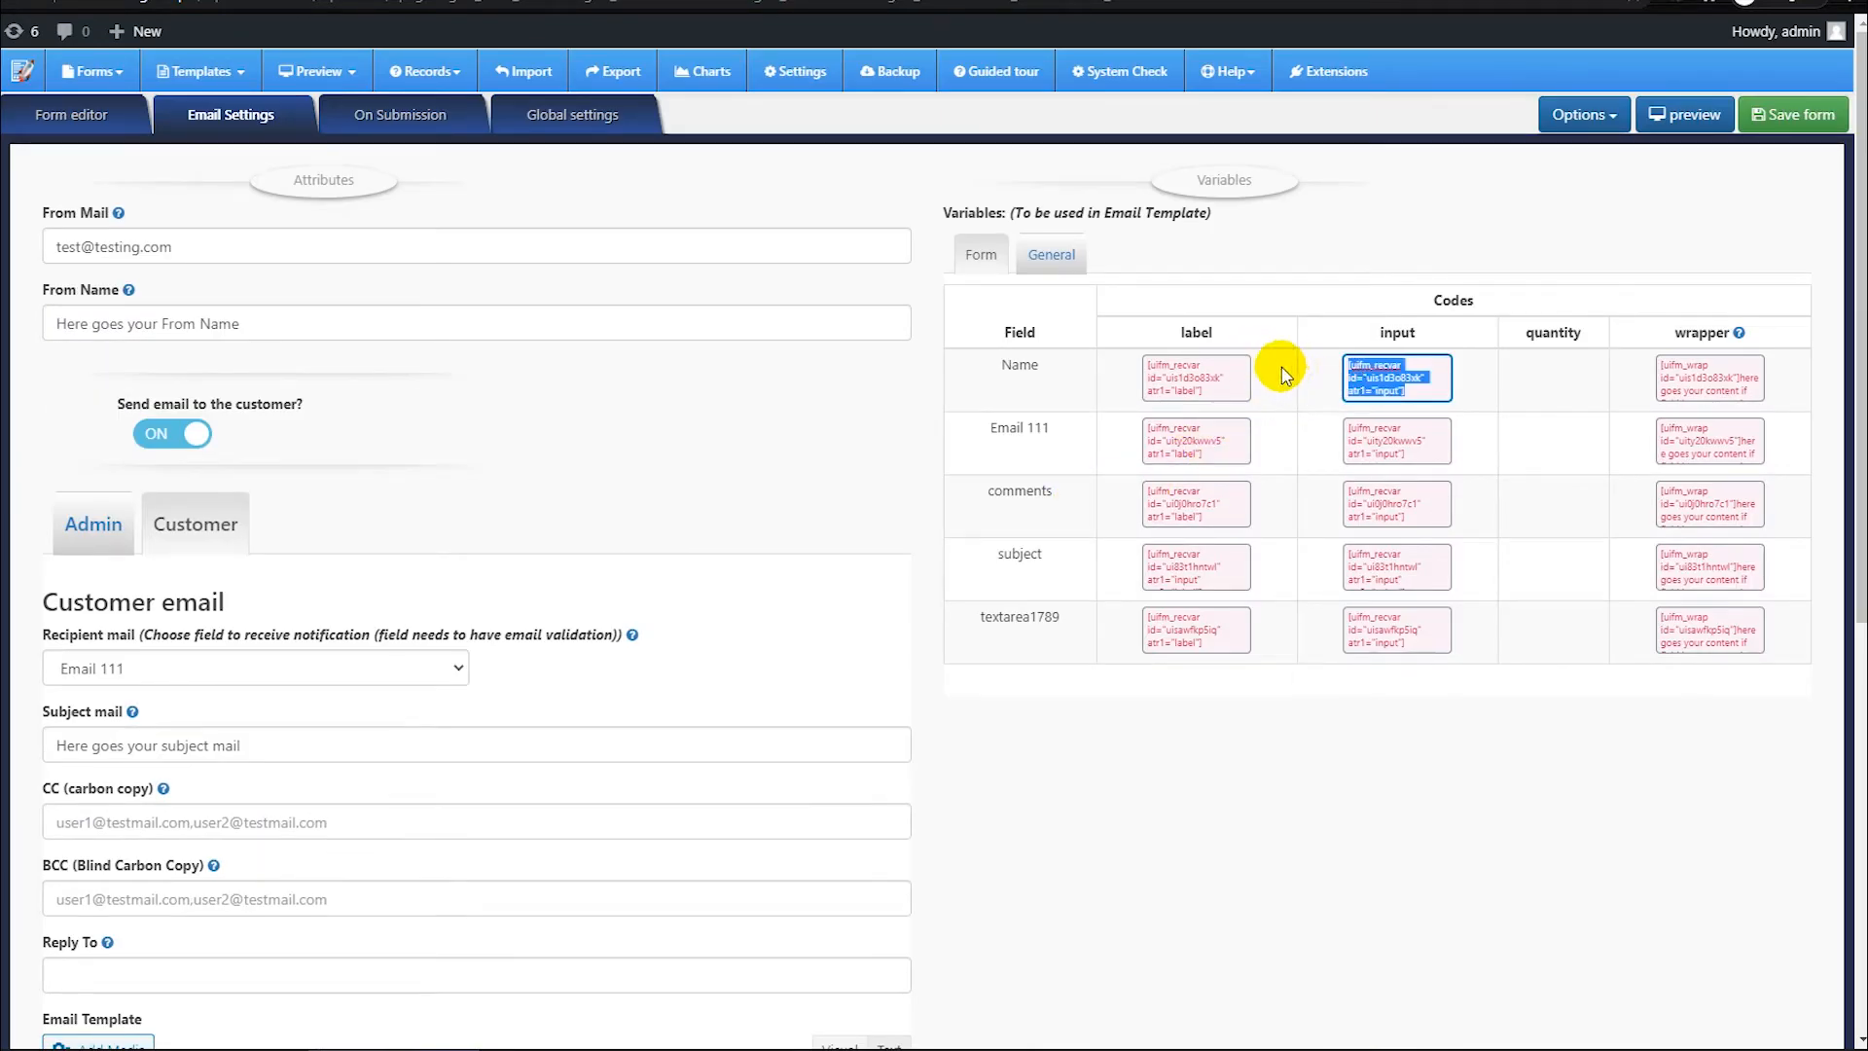
{"action": "left_click", "coordinate": [1395, 456]}
{"action": "left_click", "coordinate": [1401, 535]}
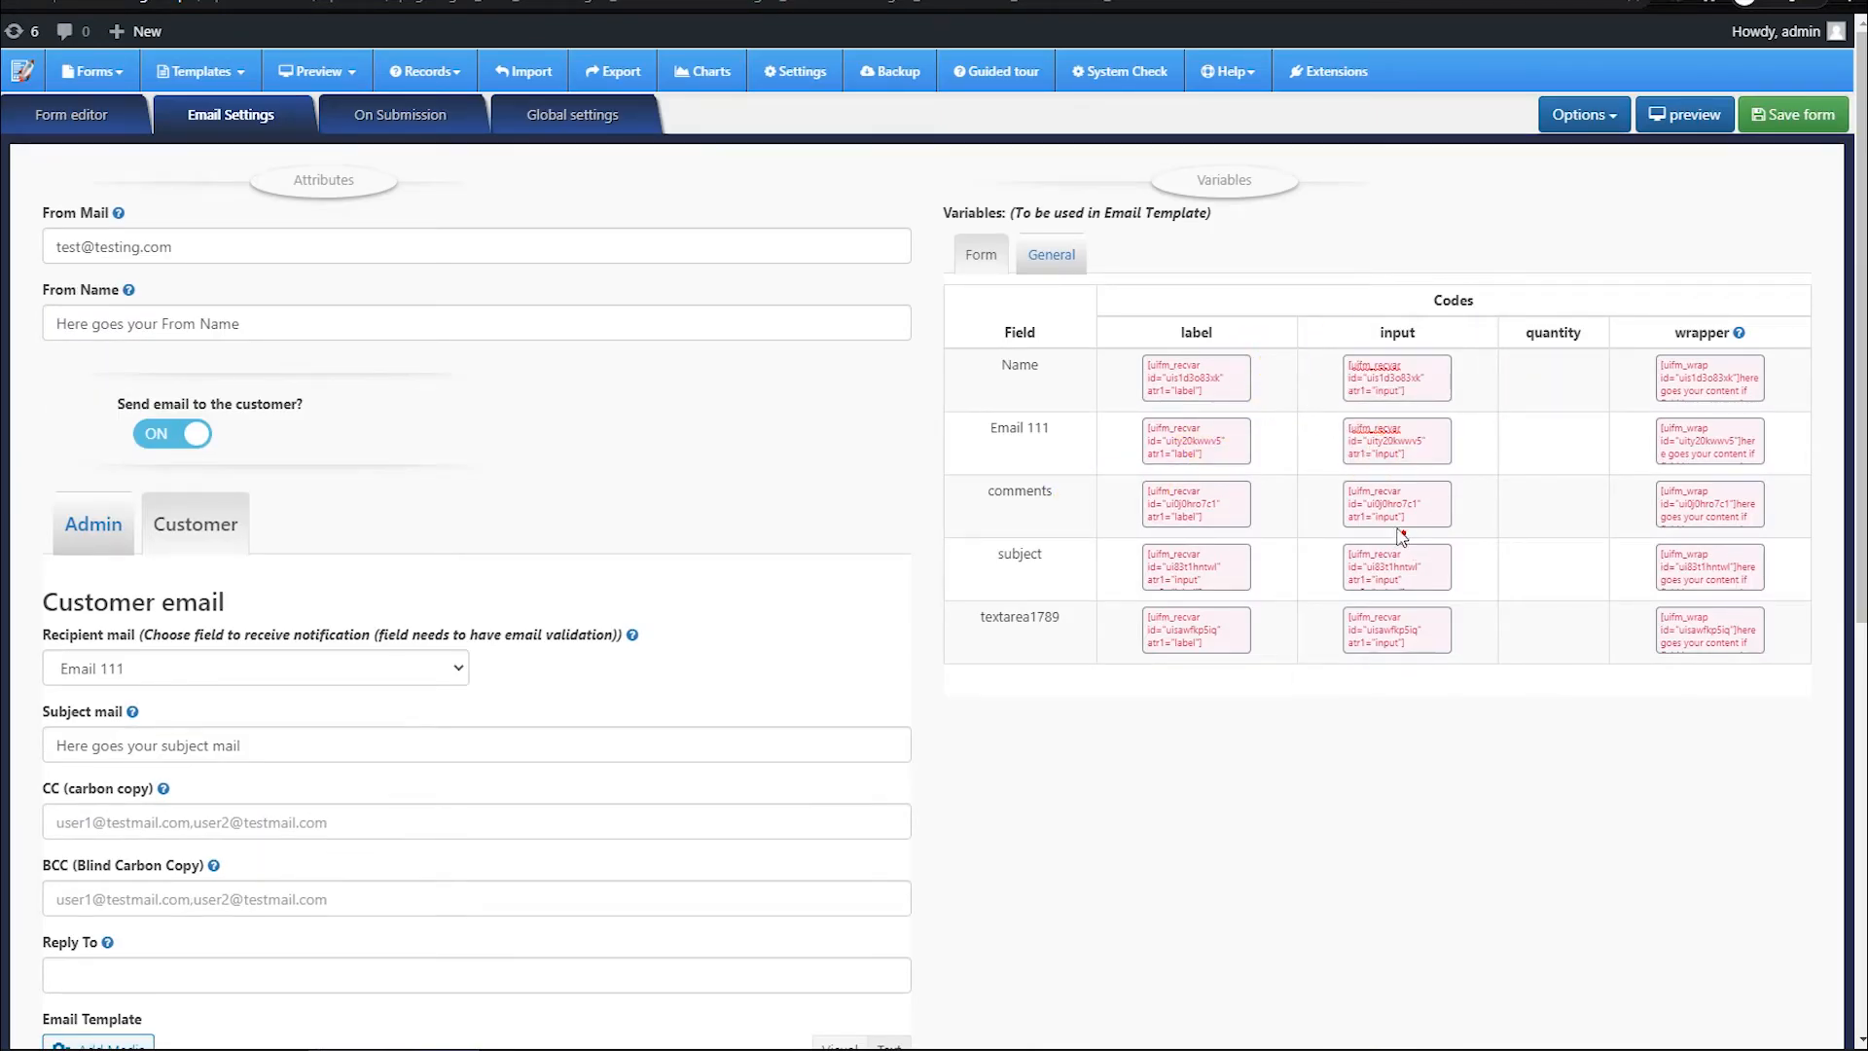
{"action": "left_click", "coordinate": [1397, 503]}
{"action": "left_click", "coordinate": [1396, 440]}
{"action": "left_click", "coordinate": [1396, 377]}
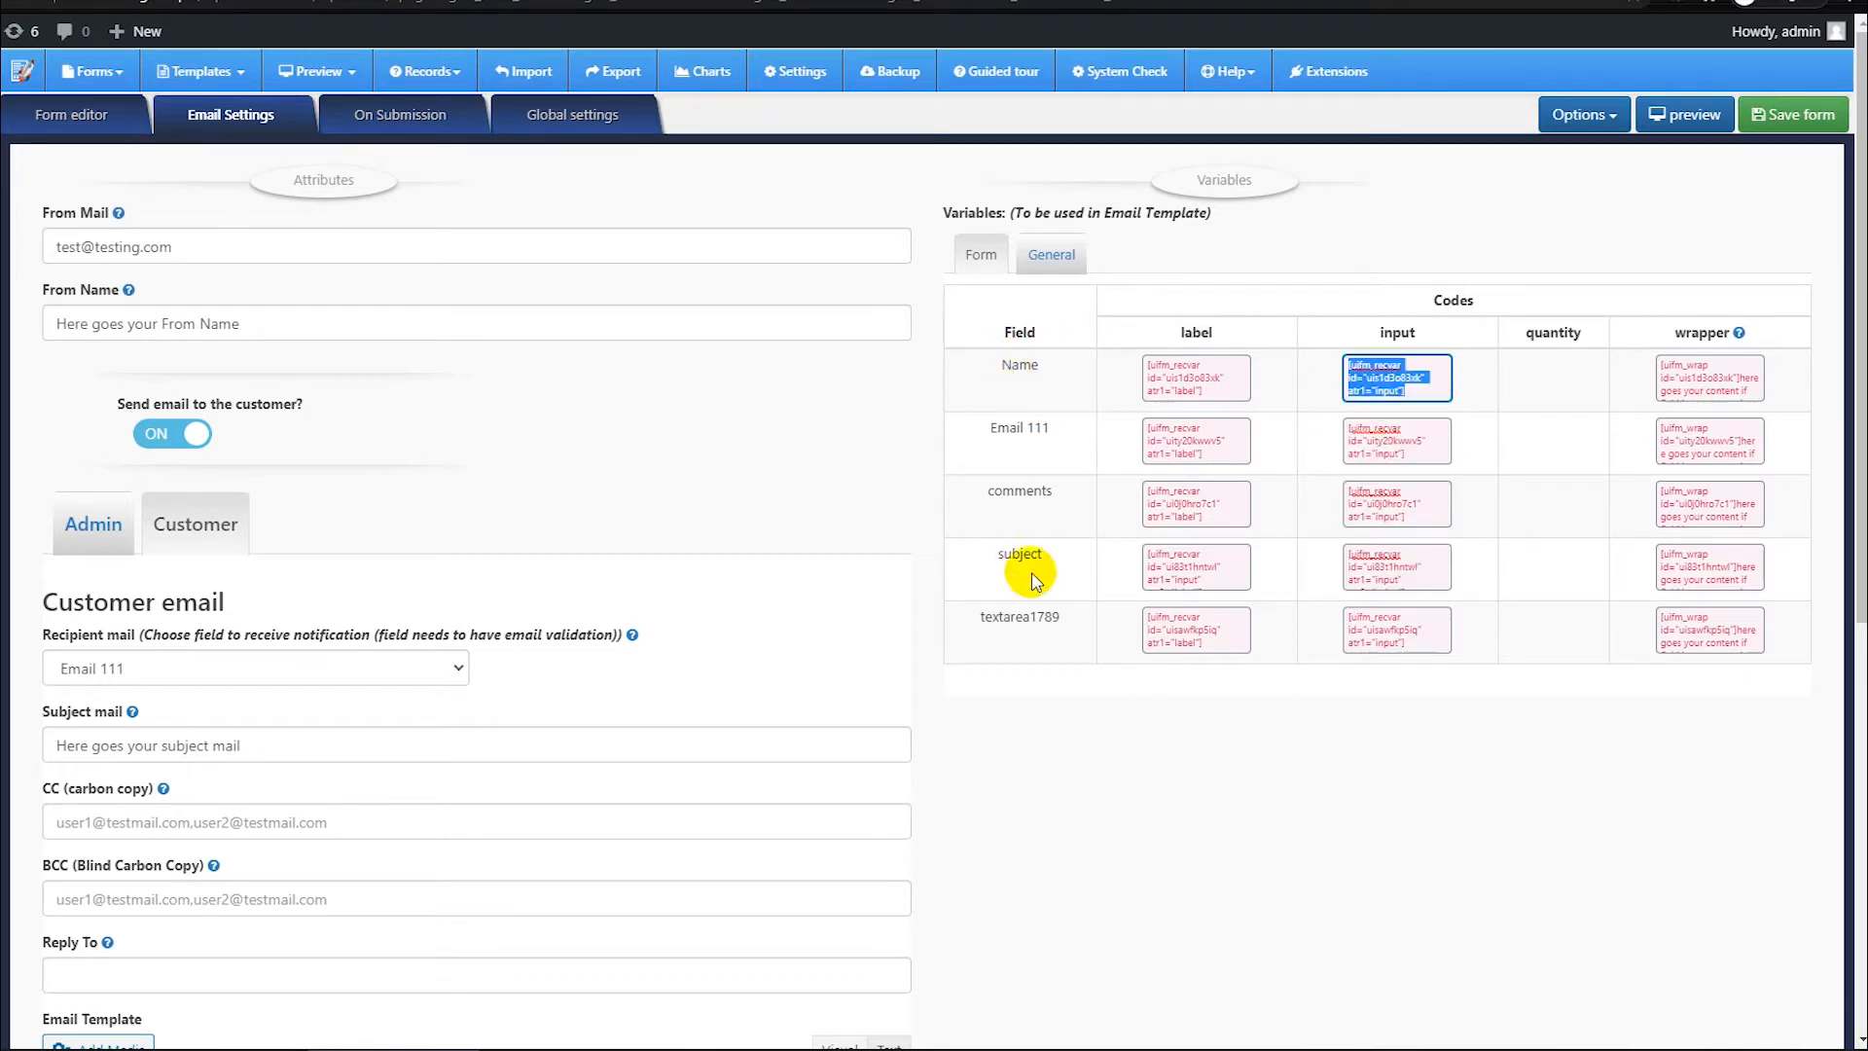
{"action": "left_click", "coordinate": [1543, 415]}
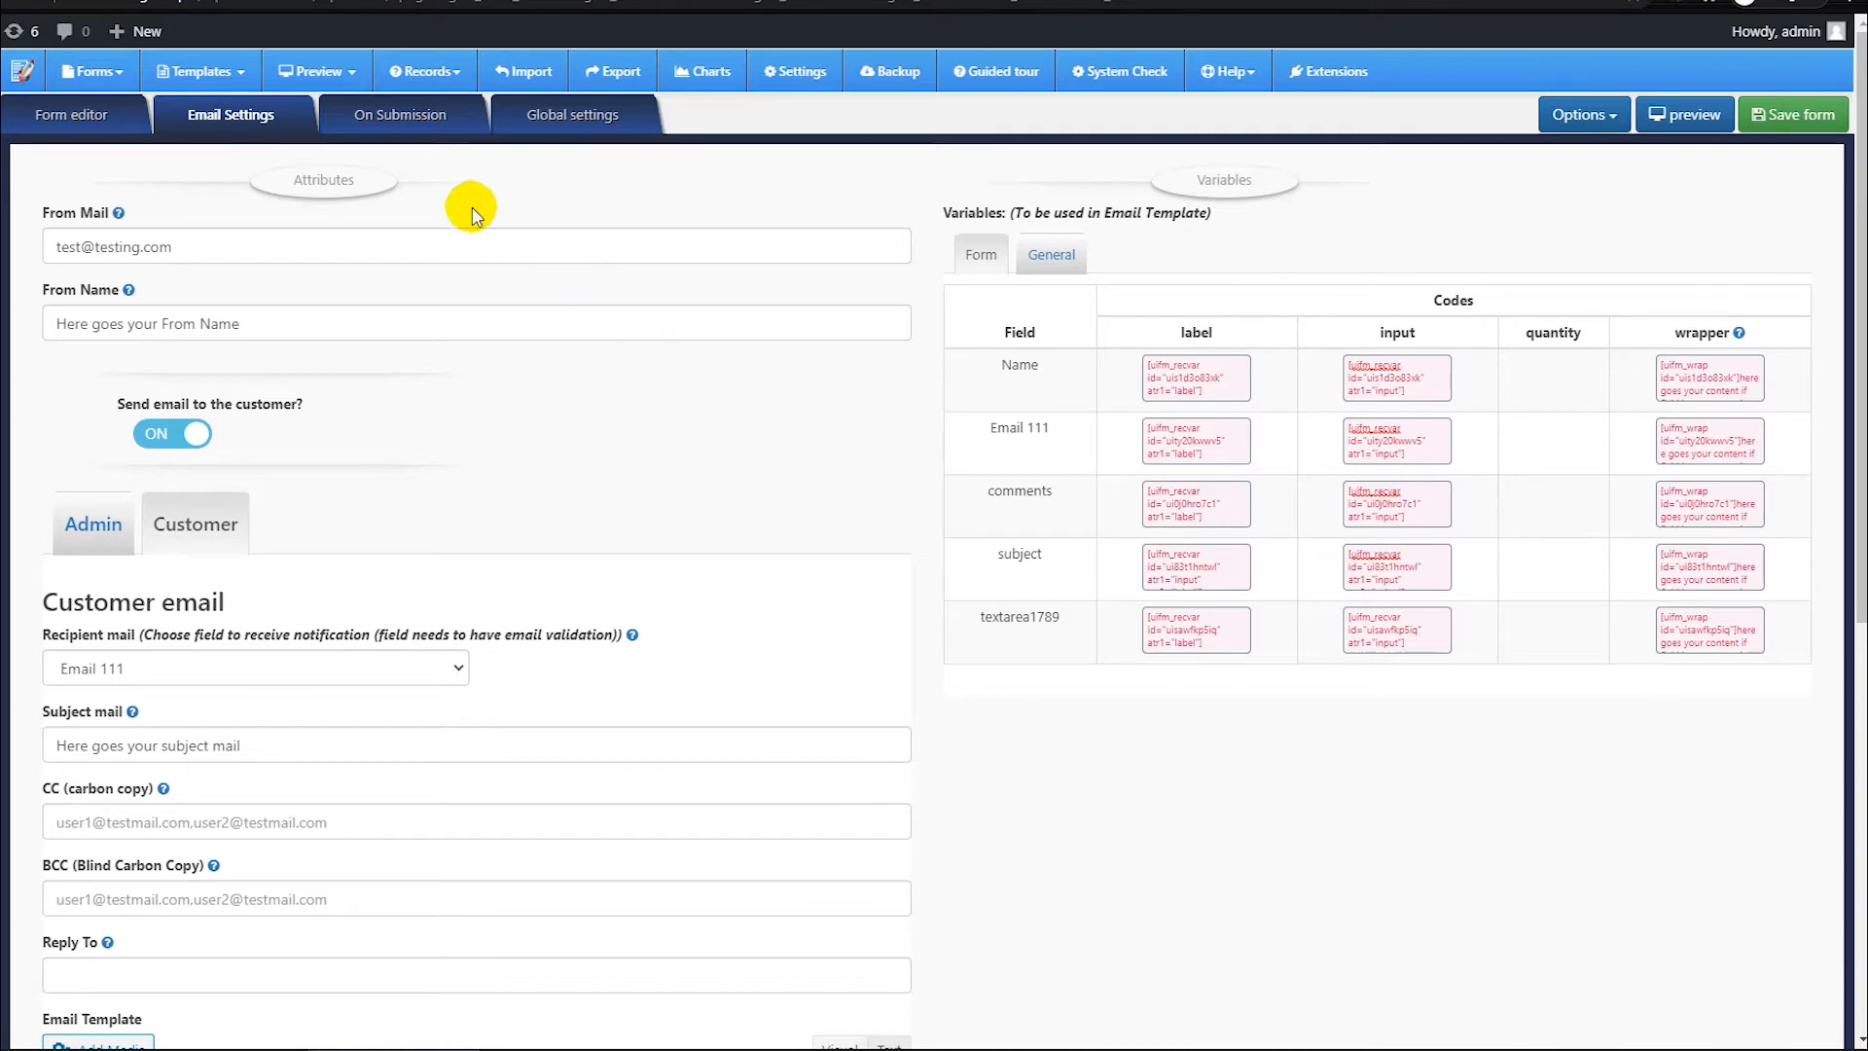
Step: In the on-submission settings, enlarge the success message editor and replace its HTML content with "here your success message ...."
{"action": "left_click", "coordinate": [376, 126]}
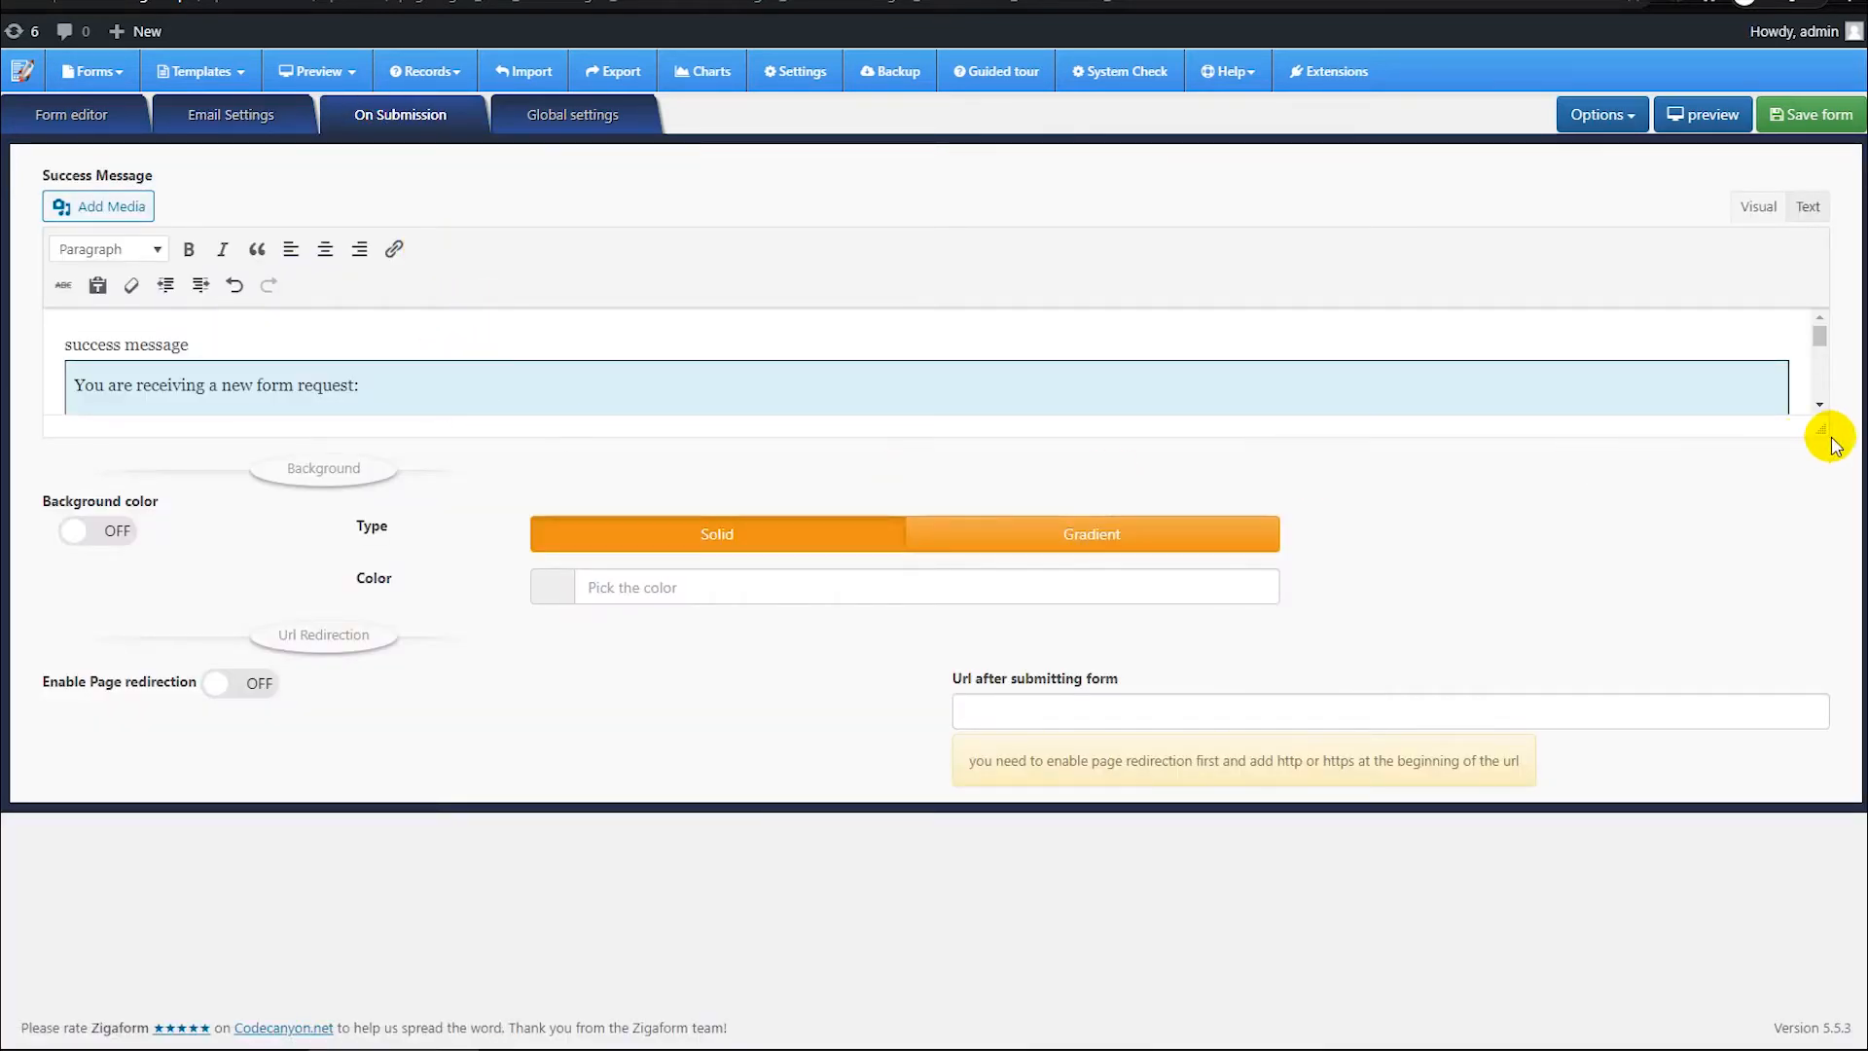
{"action": "left_click_drag", "start_coordinate": [1825, 468], "coordinate": [1835, 762]}
{"action": "left_click", "coordinate": [271, 421]}
{"action": "left_click", "coordinate": [1787, 206]}
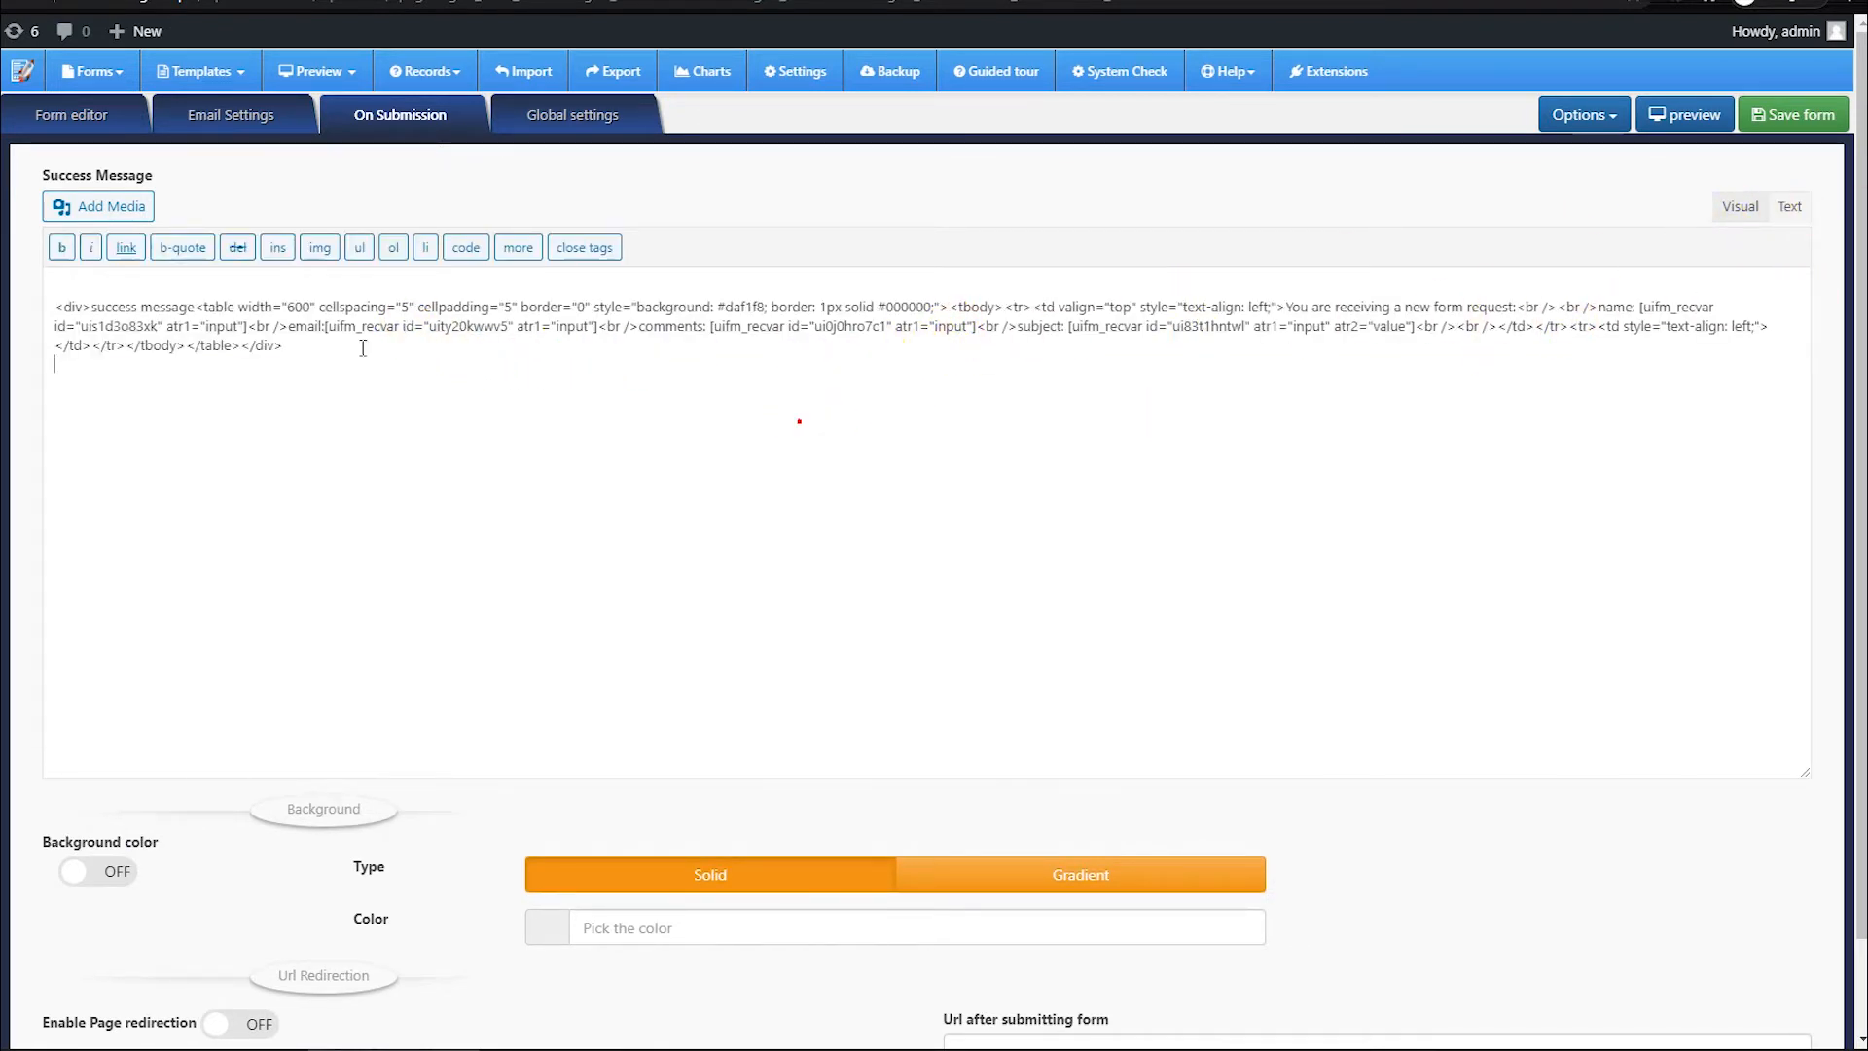
{"action": "left_click_drag", "start_coordinate": [795, 418], "coordinate": [49, 300]}
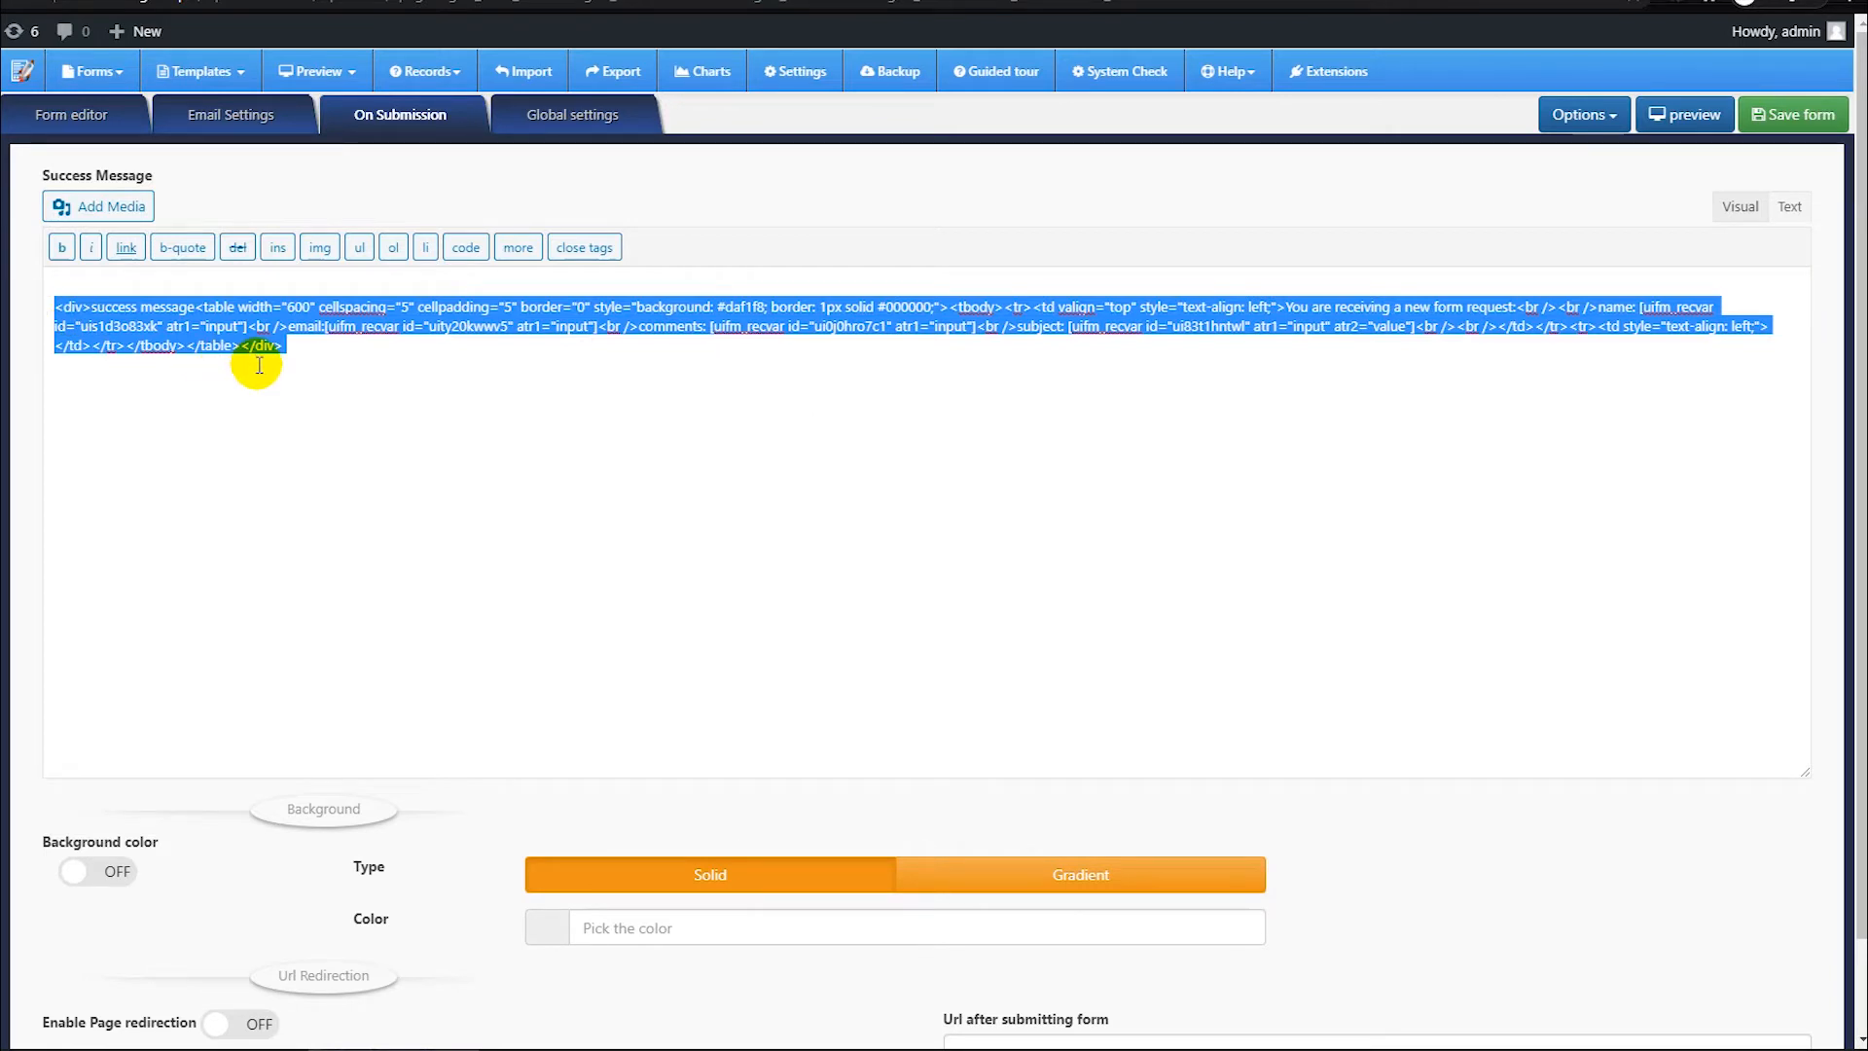
{"action": "type", "text": "here your success message"}
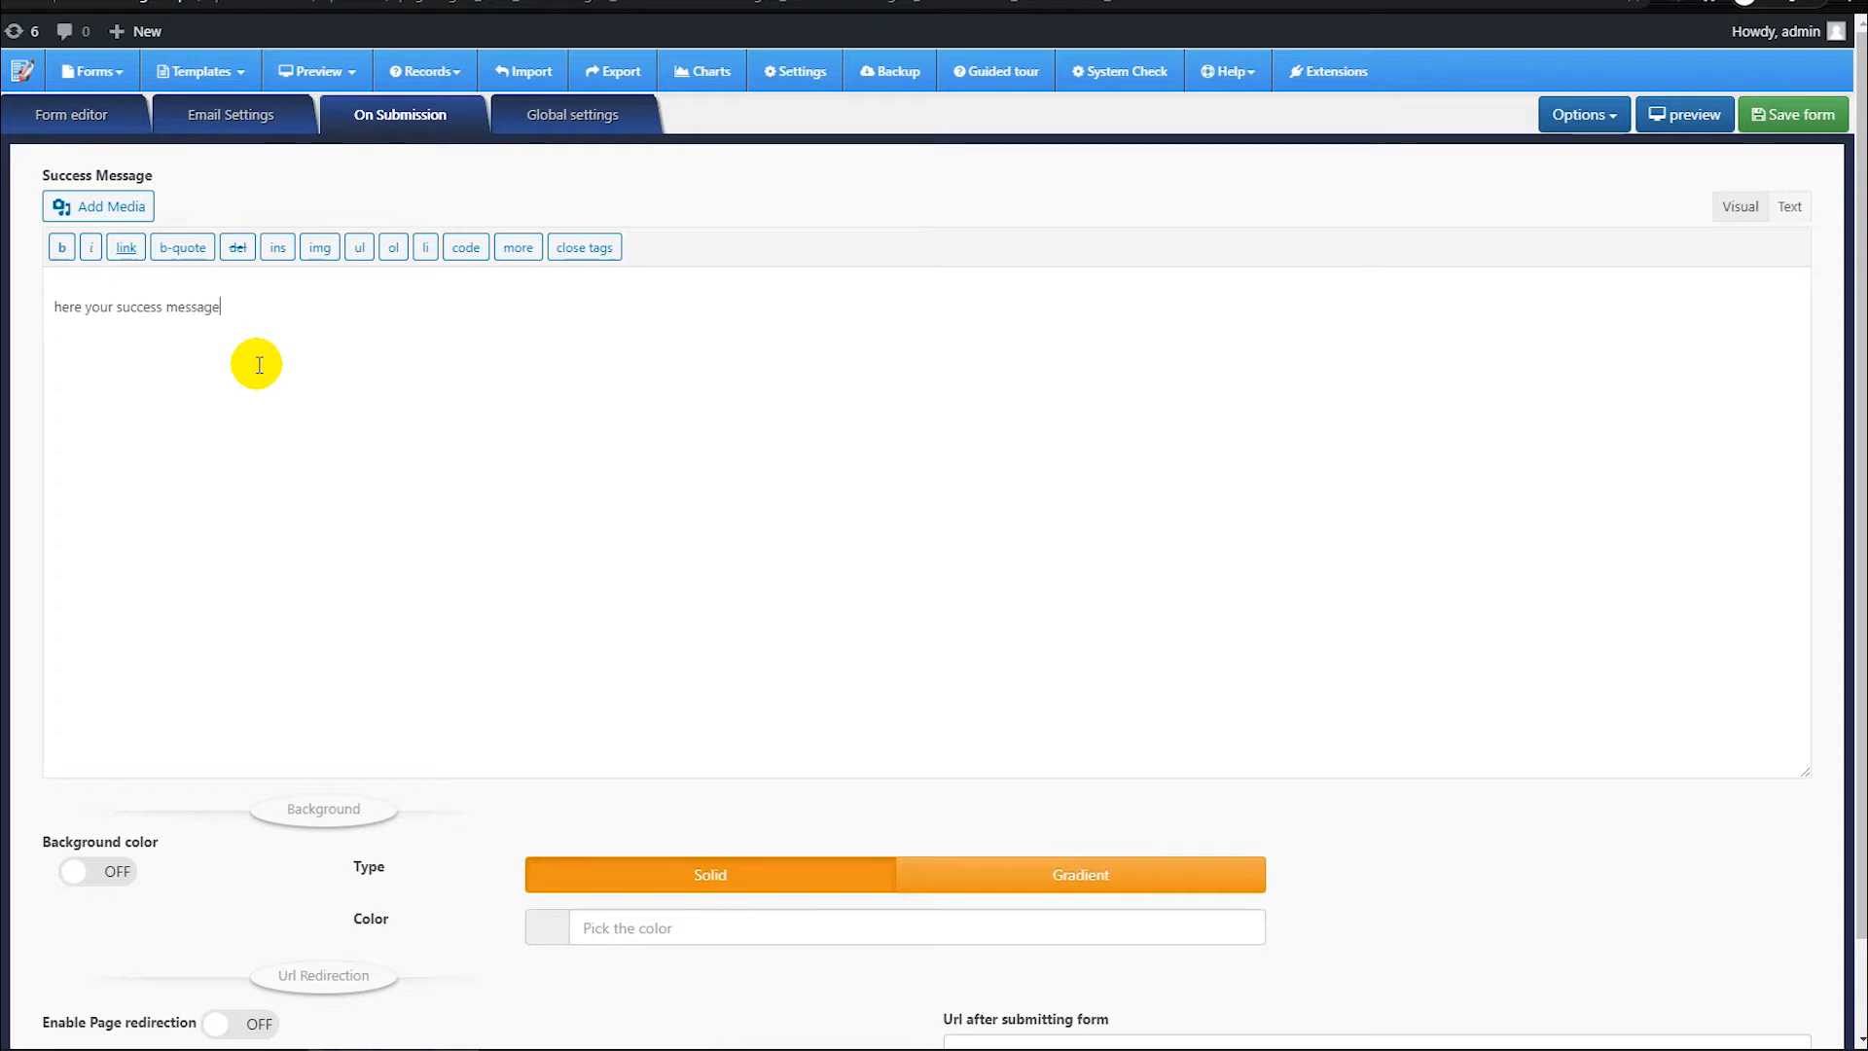
{"action": "left_click", "coordinate": [1725, 209]}
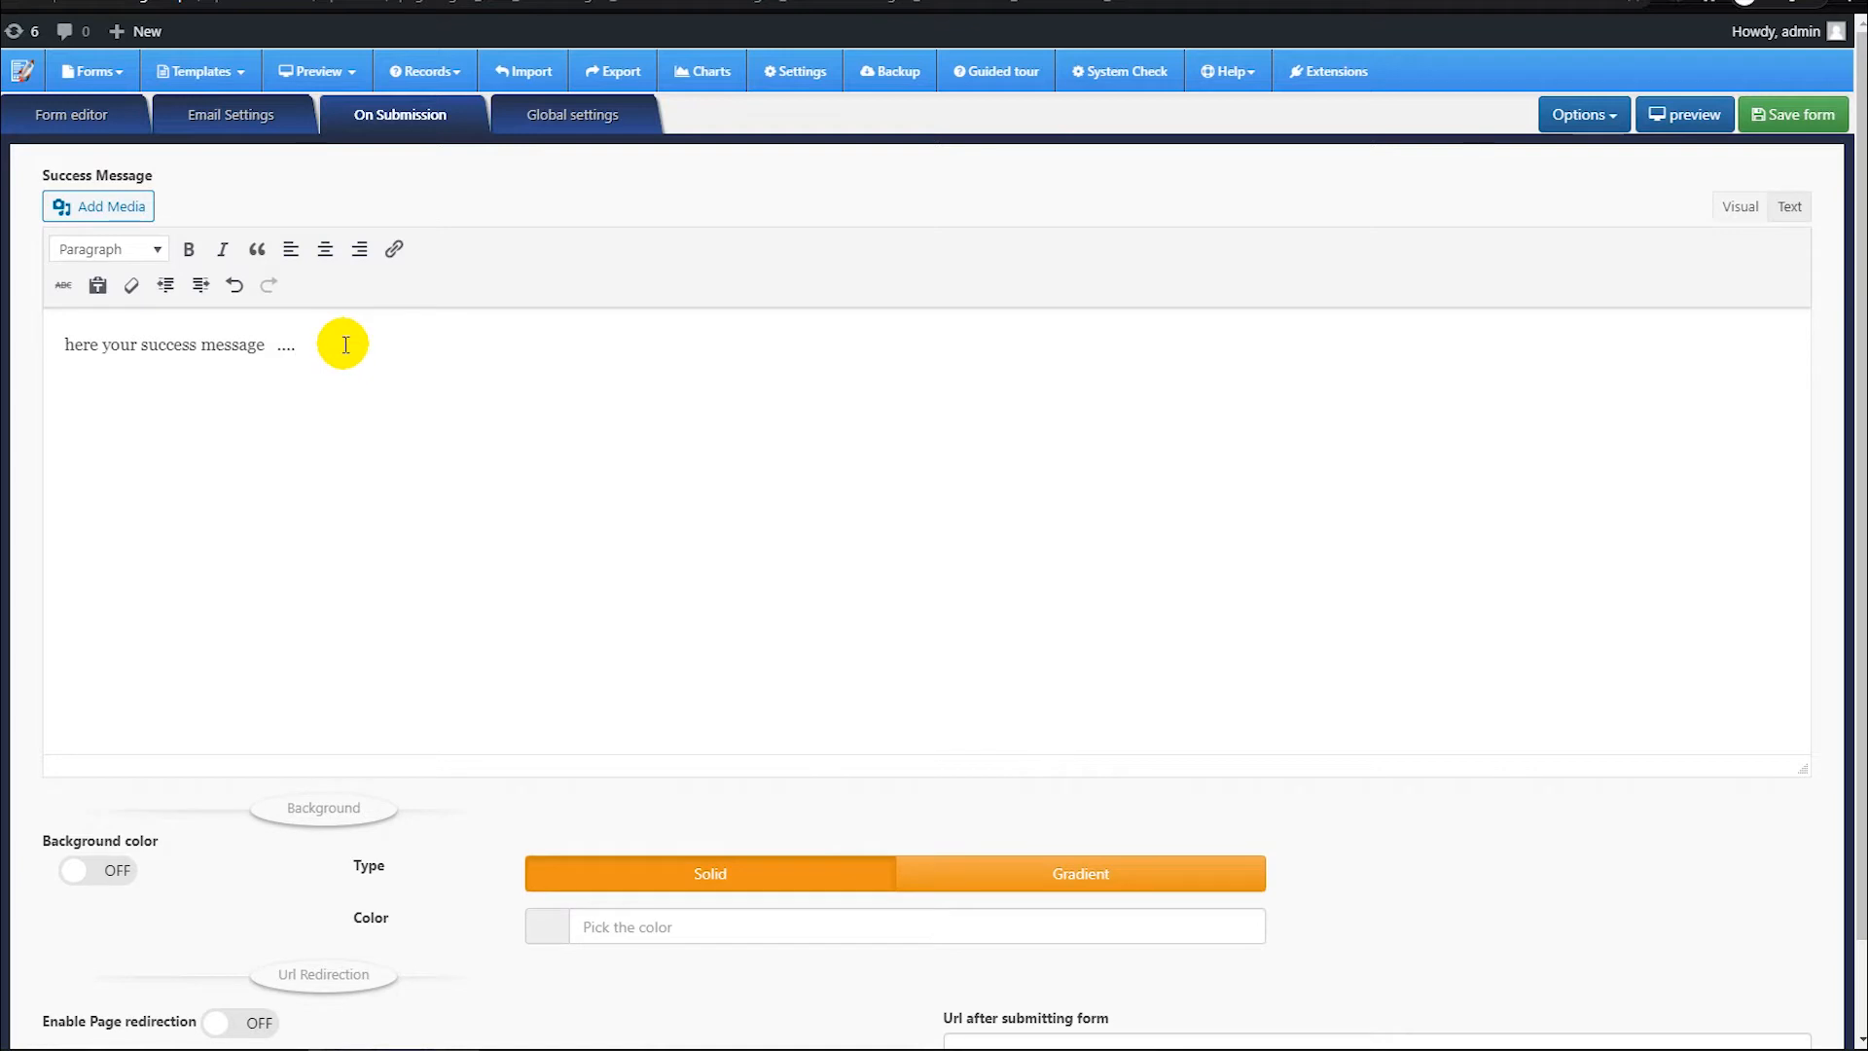
Step: Review the form's global settings for refreshing, importing, additional CSS and JavaScript, PDF output and email
{"action": "left_click", "coordinate": [571, 115]}
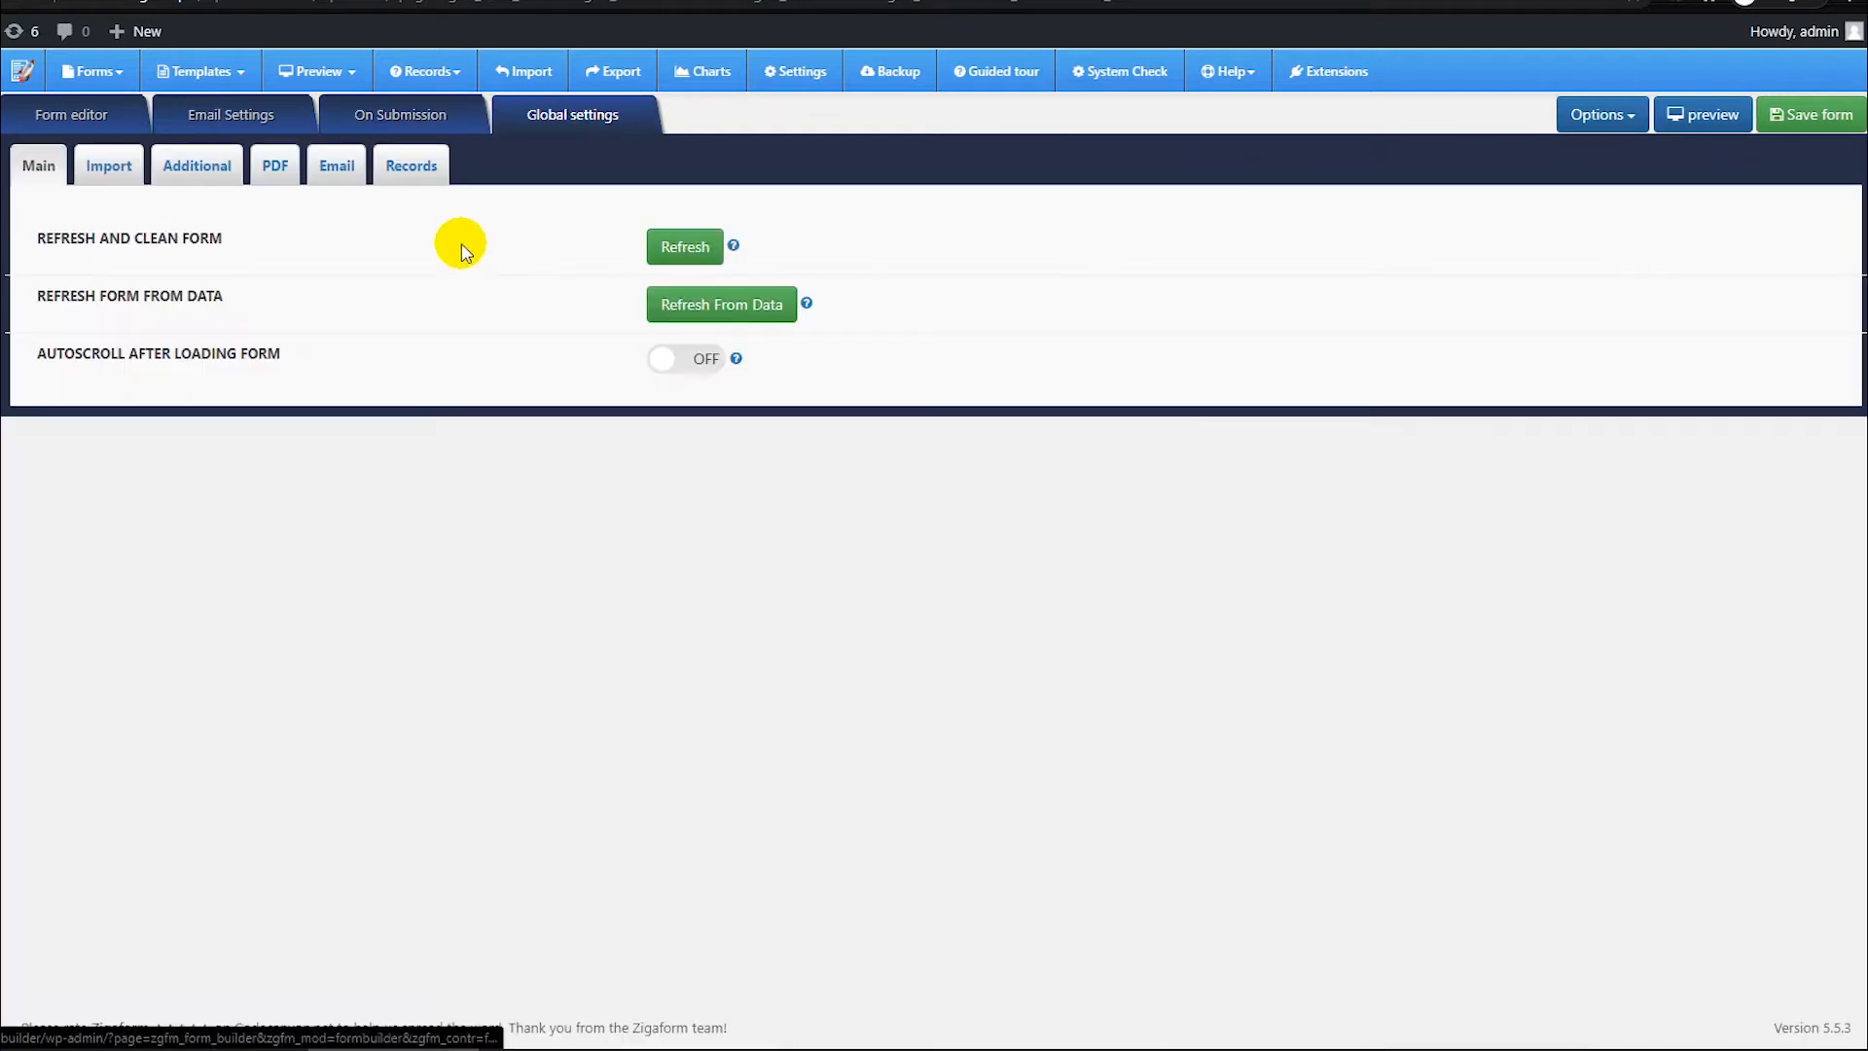
{"action": "left_click", "coordinate": [113, 175]}
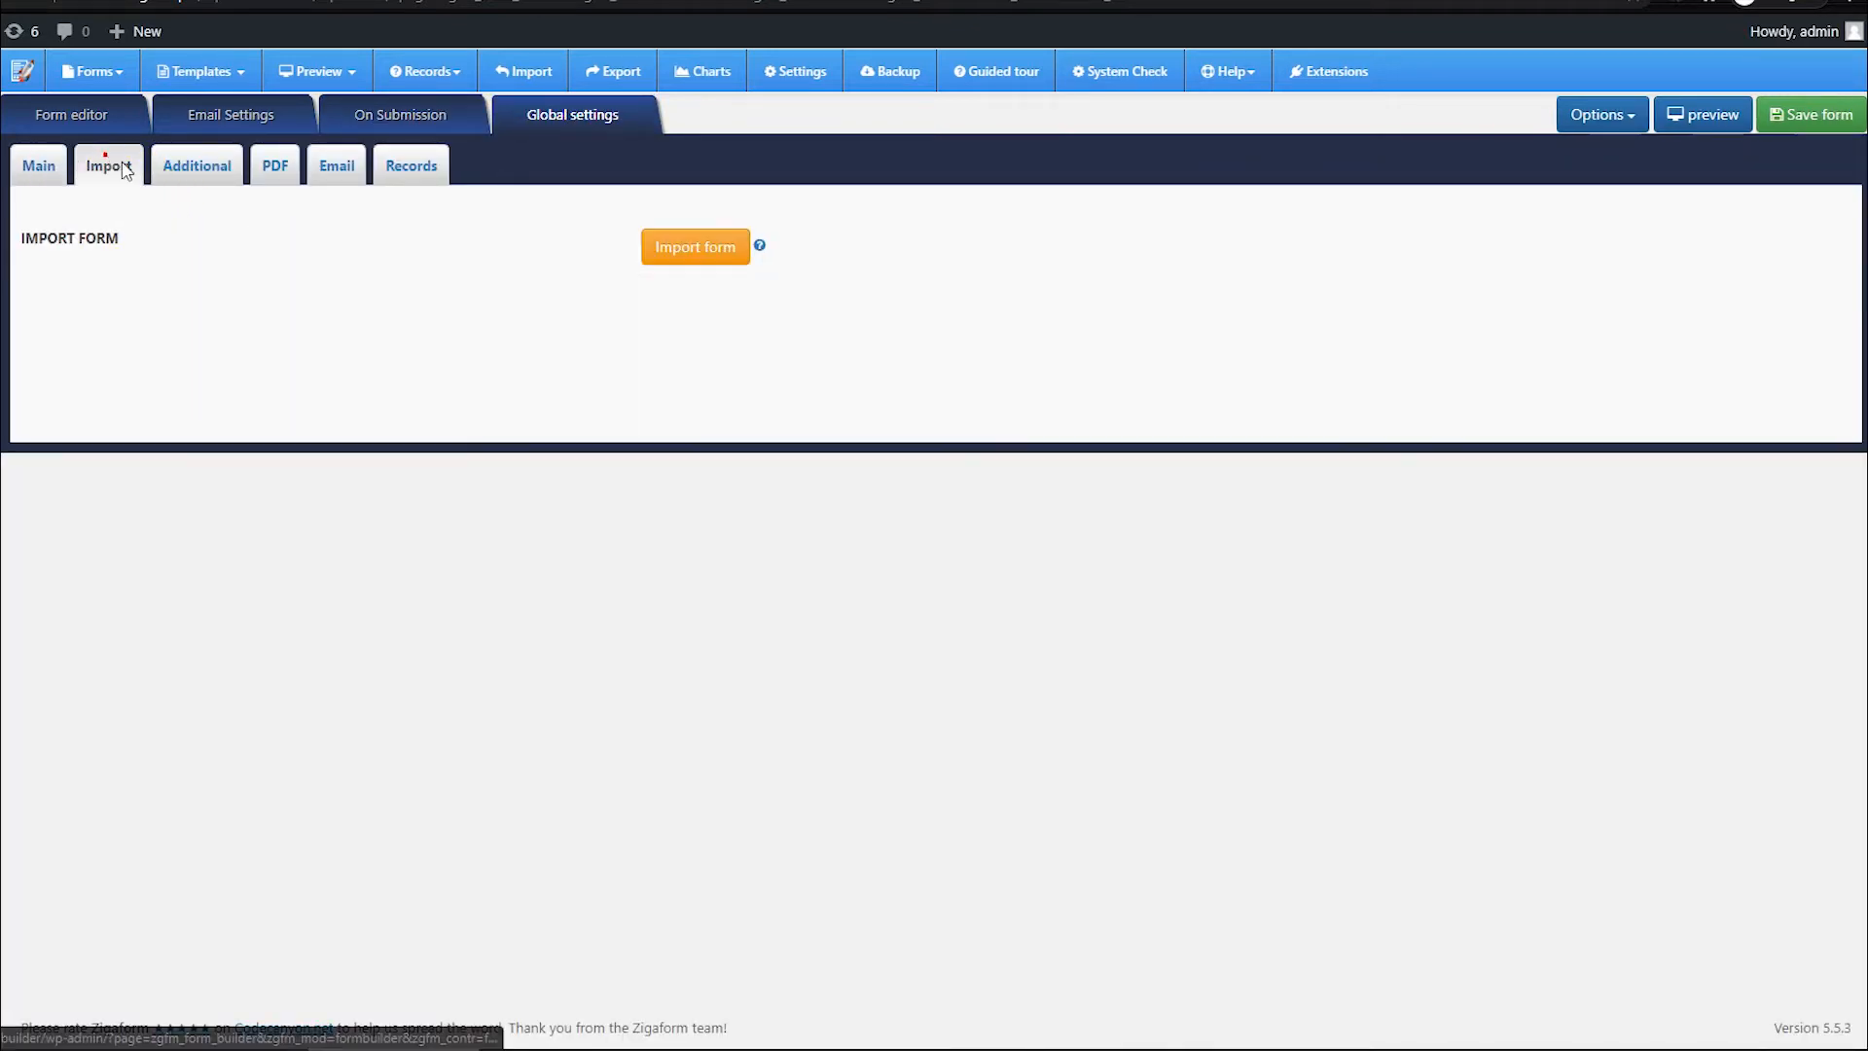
{"action": "left_click", "coordinate": [216, 178]}
{"action": "left_click", "coordinate": [729, 235]}
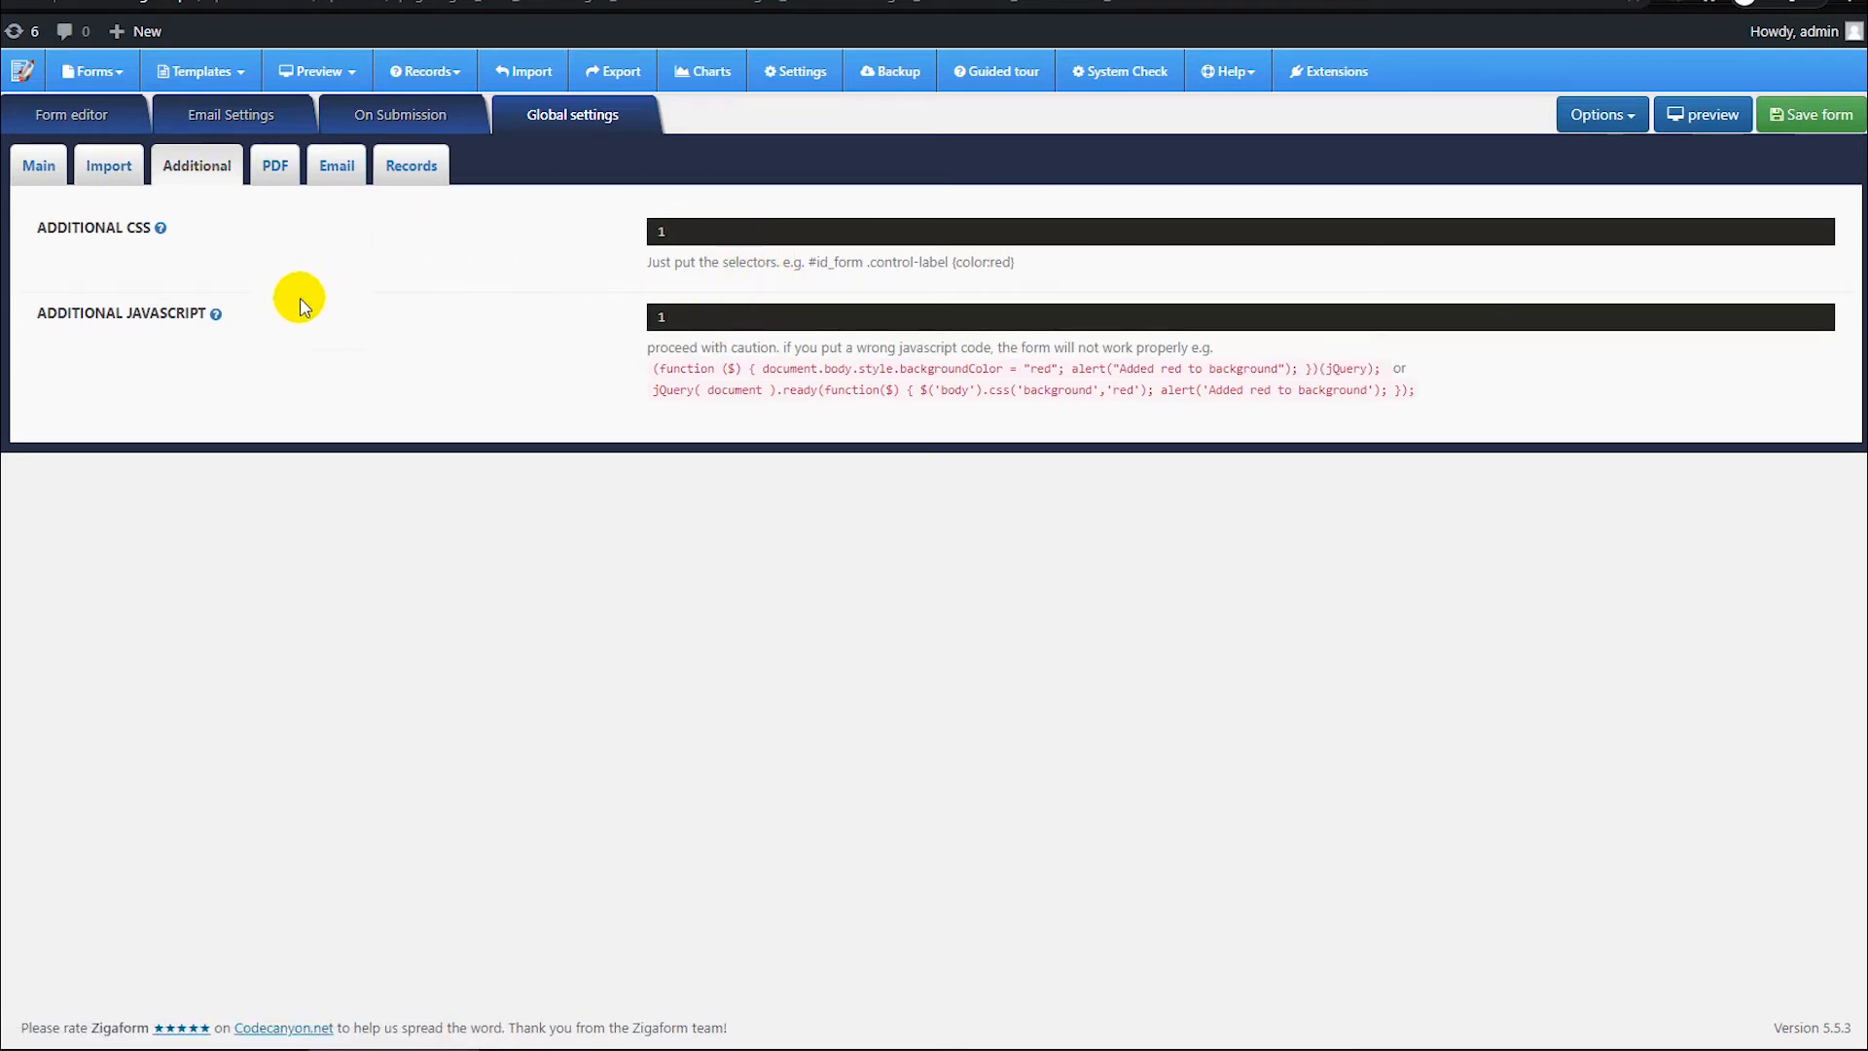
{"action": "left_click", "coordinate": [277, 165]}
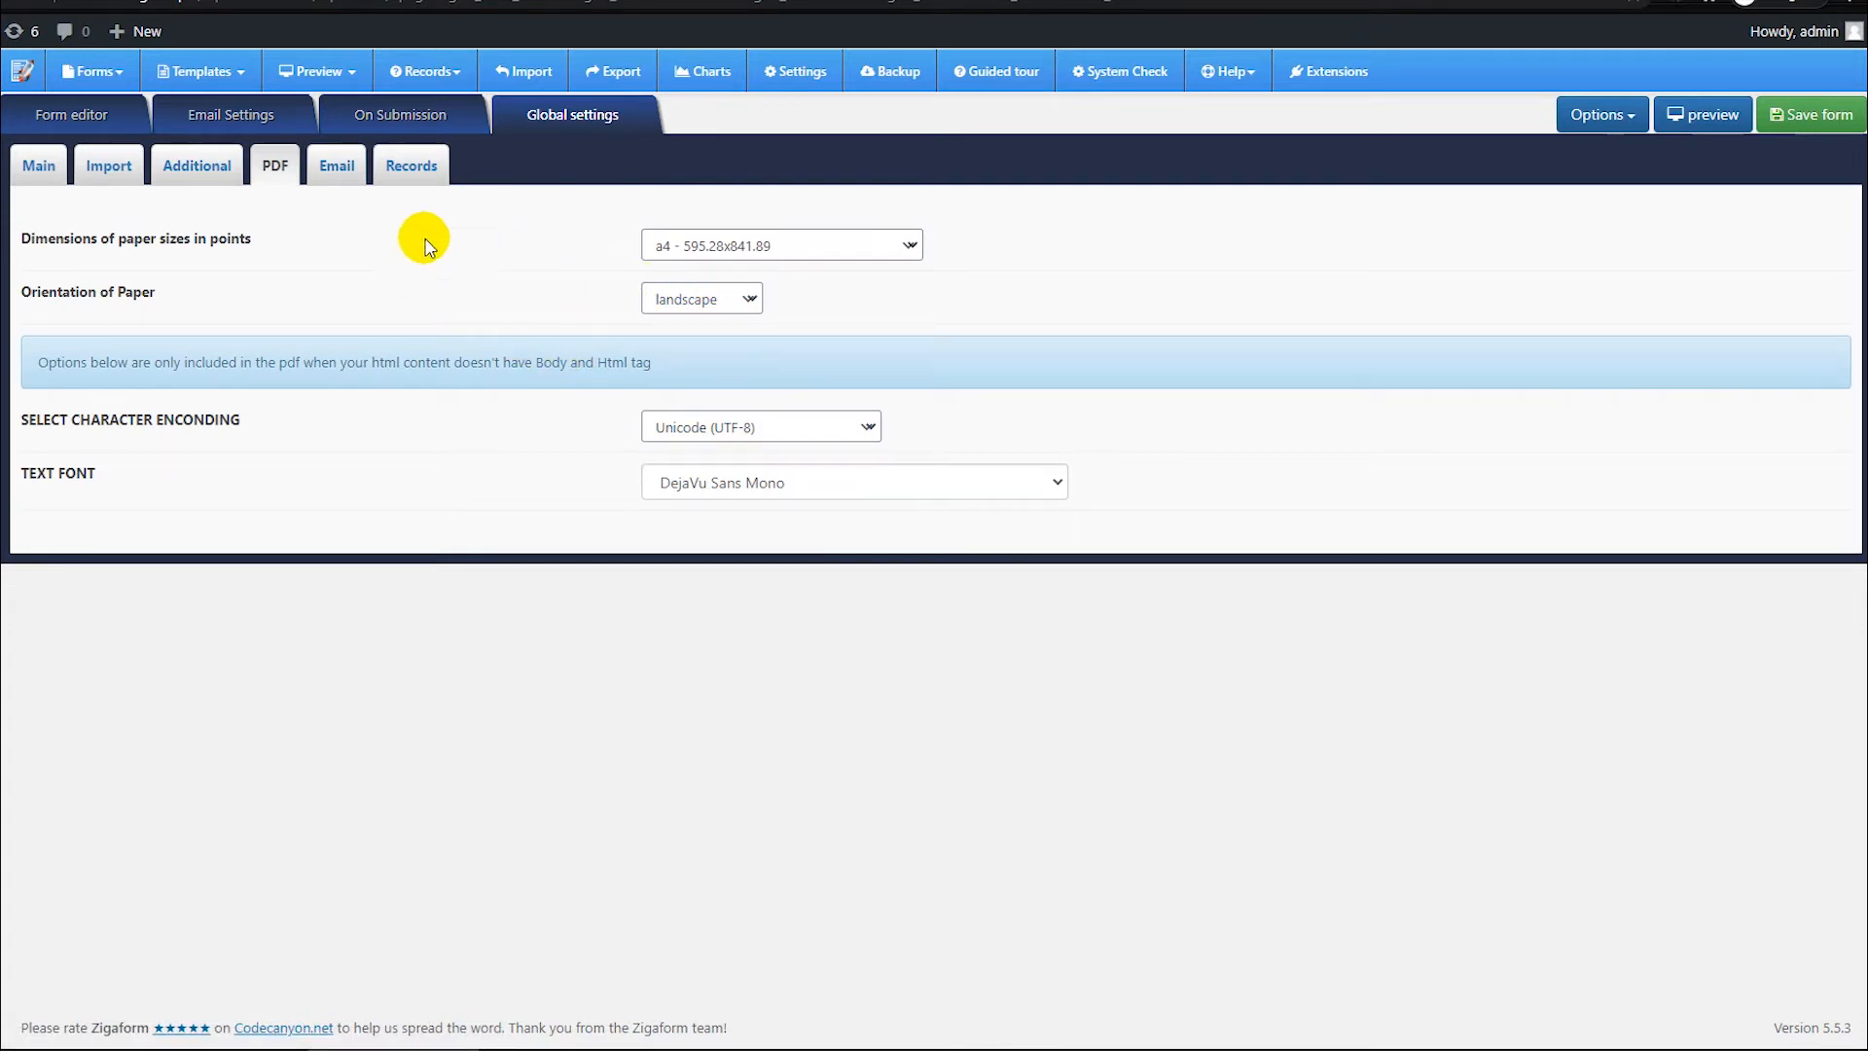
{"action": "left_click", "coordinate": [335, 162]}
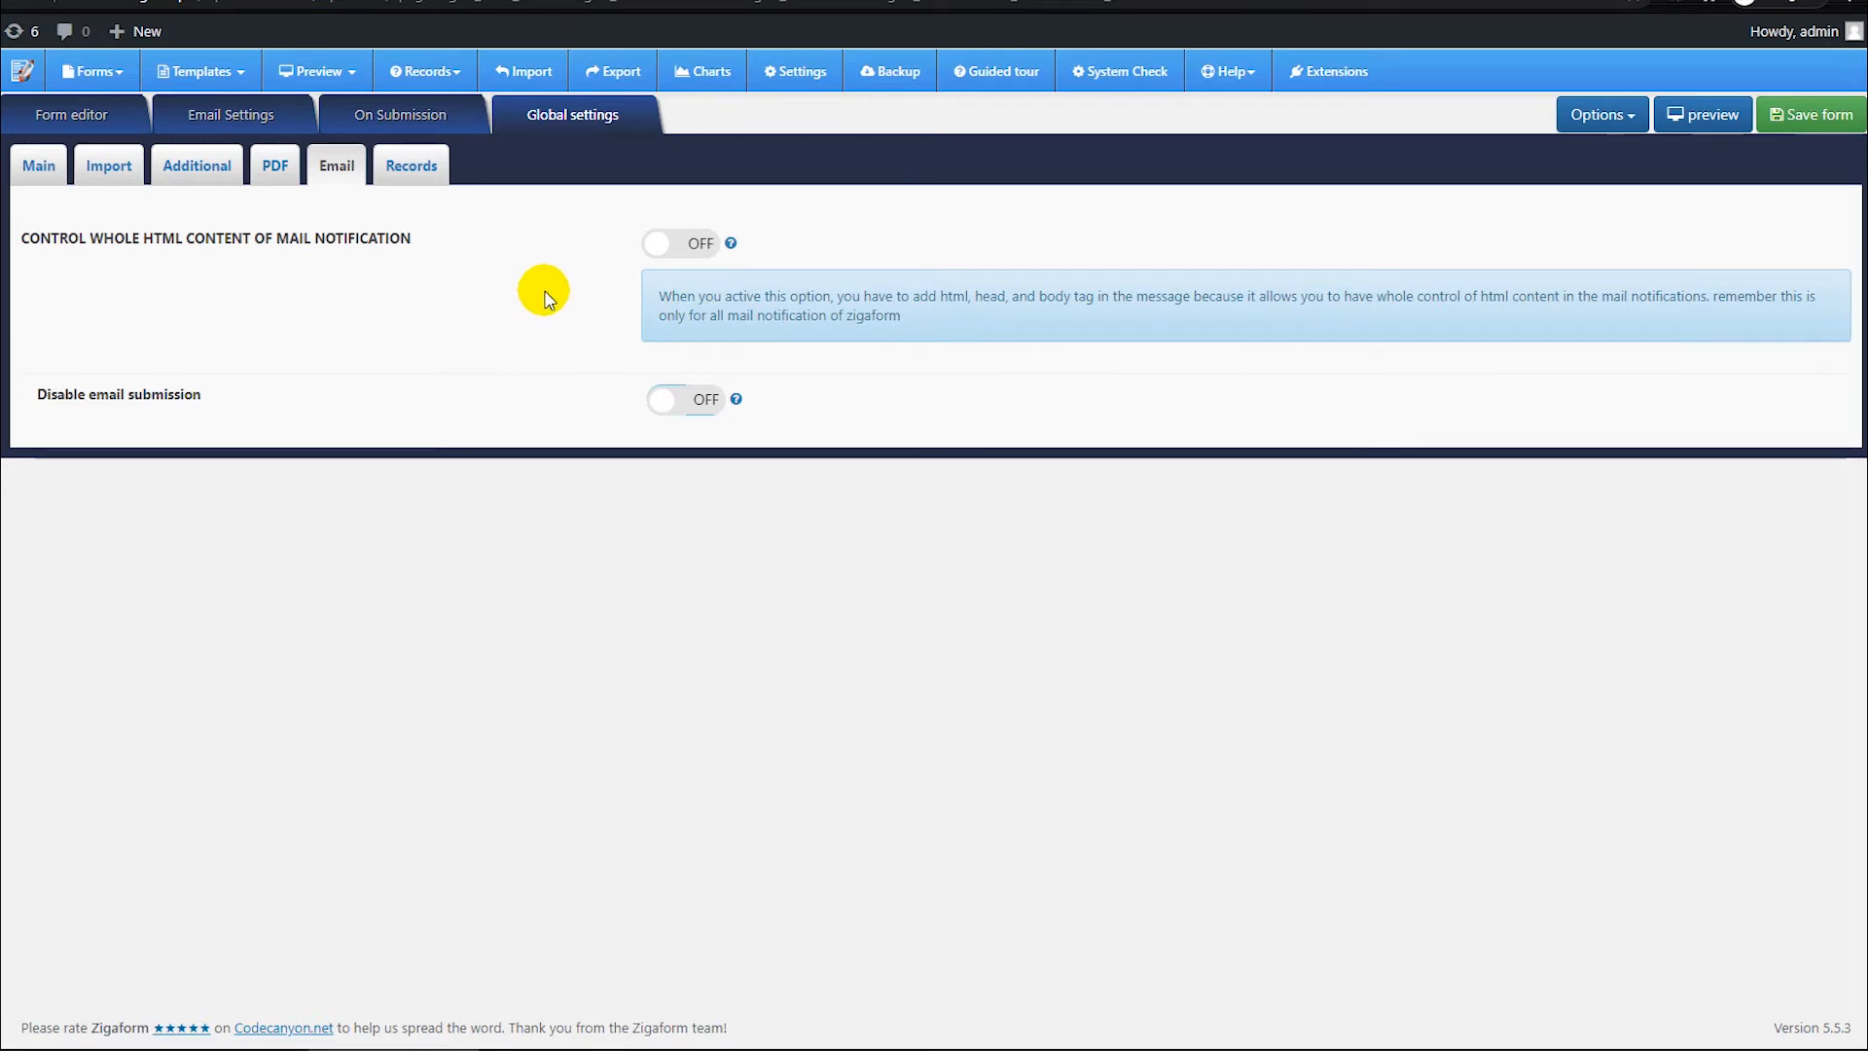
Step: Review the custom template used for summary records and PDF in the global settings
{"action": "left_click", "coordinate": [411, 166]}
{"action": "scroll", "coordinate": [483, 560], "scroll_direction": "down", "scroll_amount": 2}
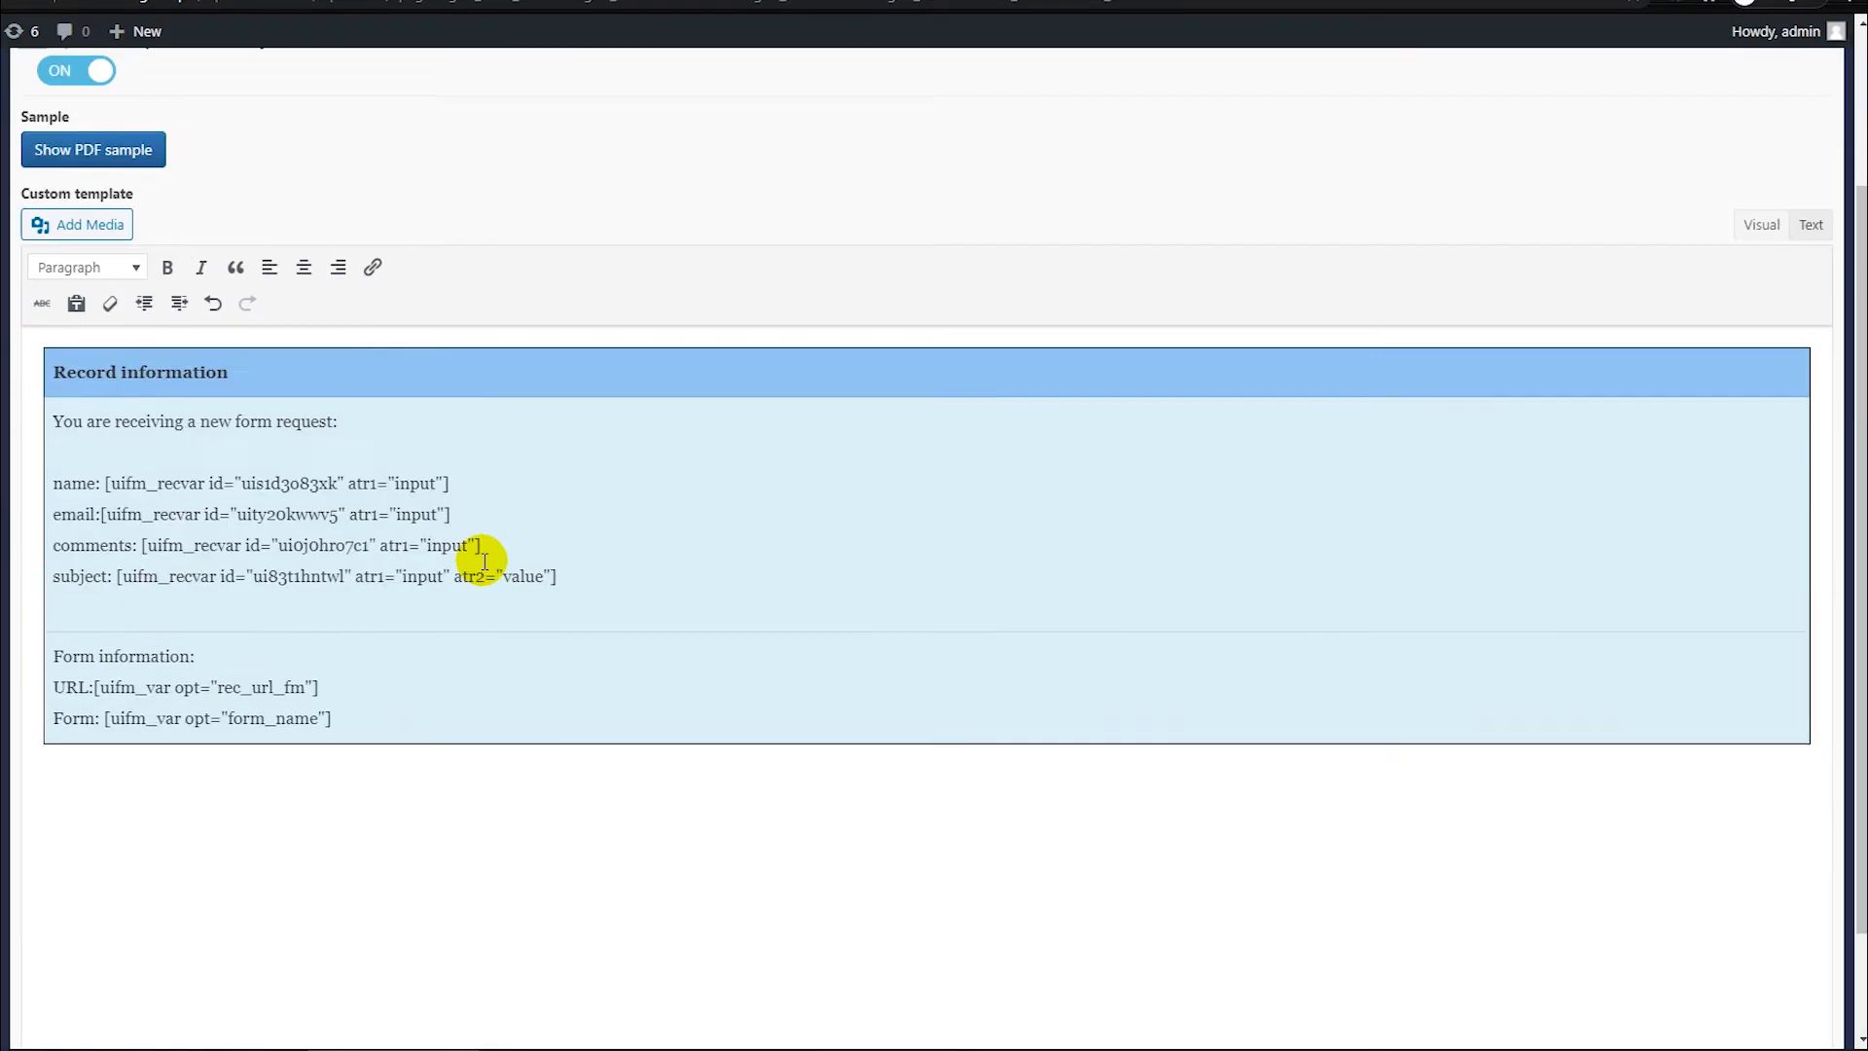
{"action": "scroll", "coordinate": [484, 560], "scroll_direction": "up", "scroll_amount": 2}
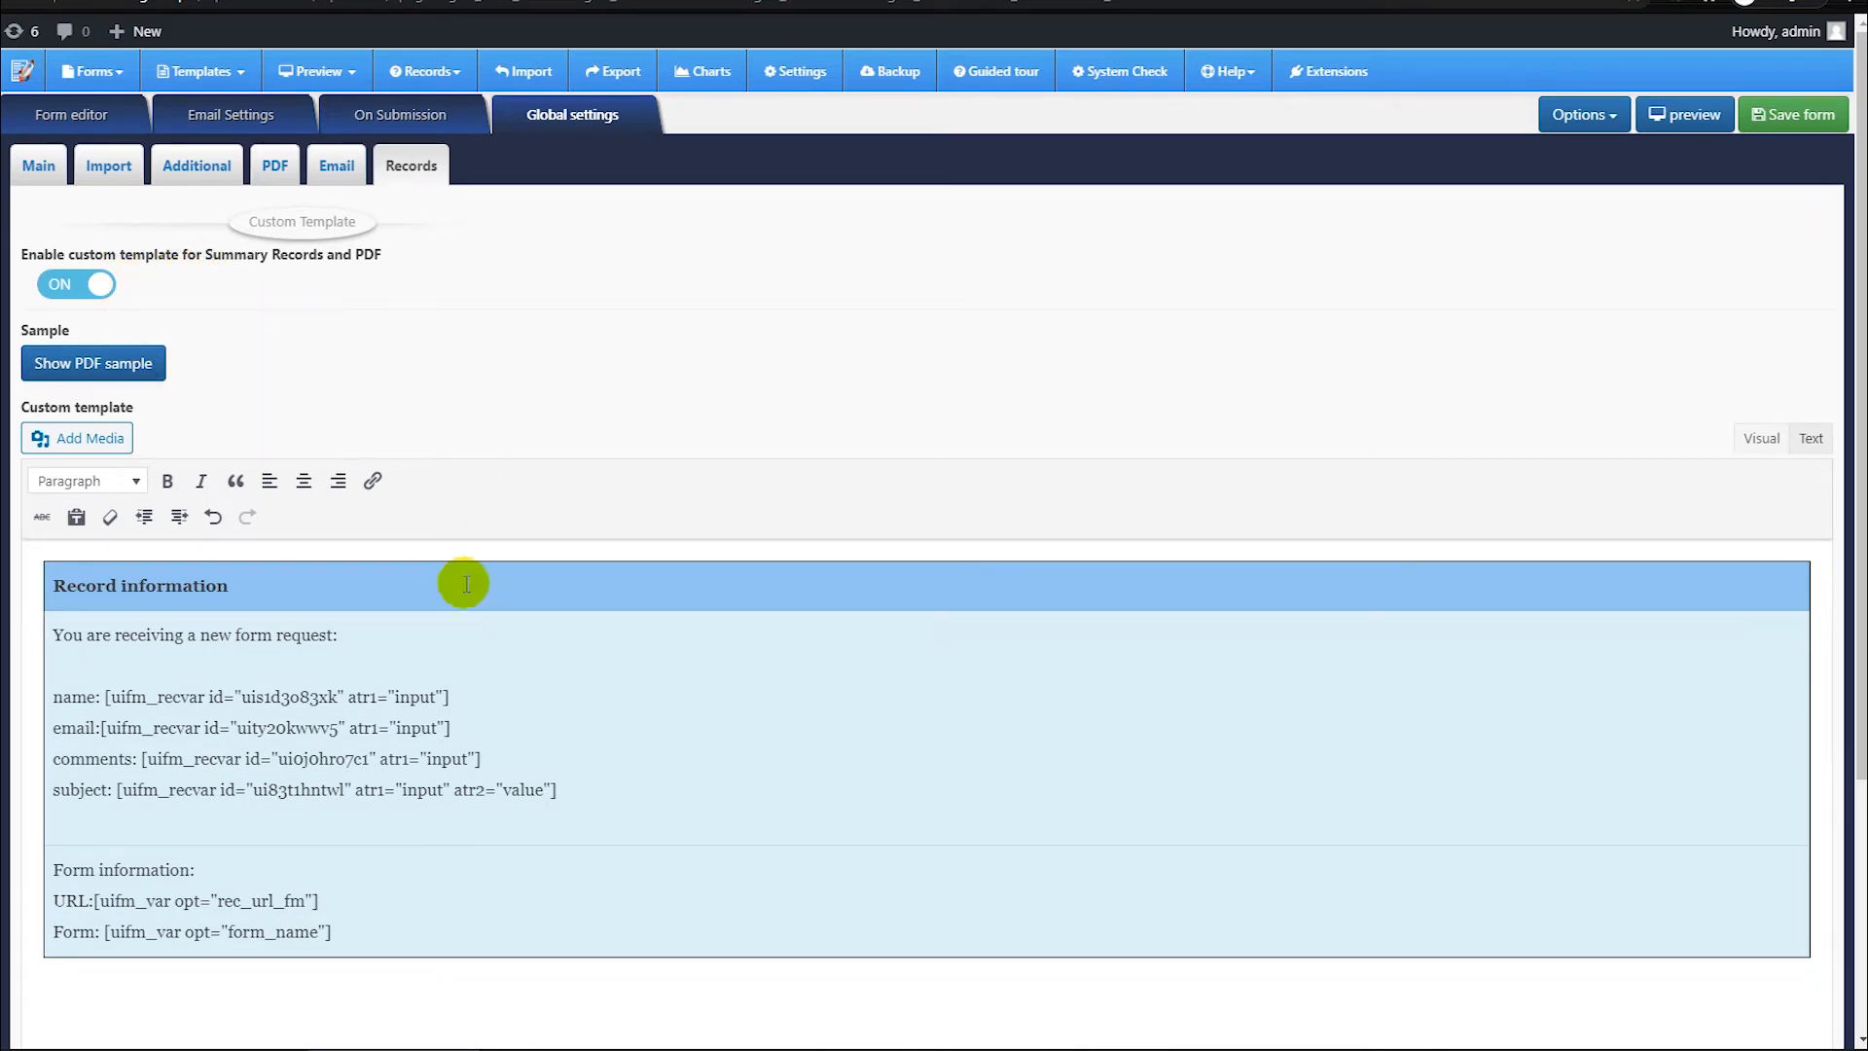
Step: Return to the form editor and save the form
{"action": "left_click", "coordinate": [97, 173]}
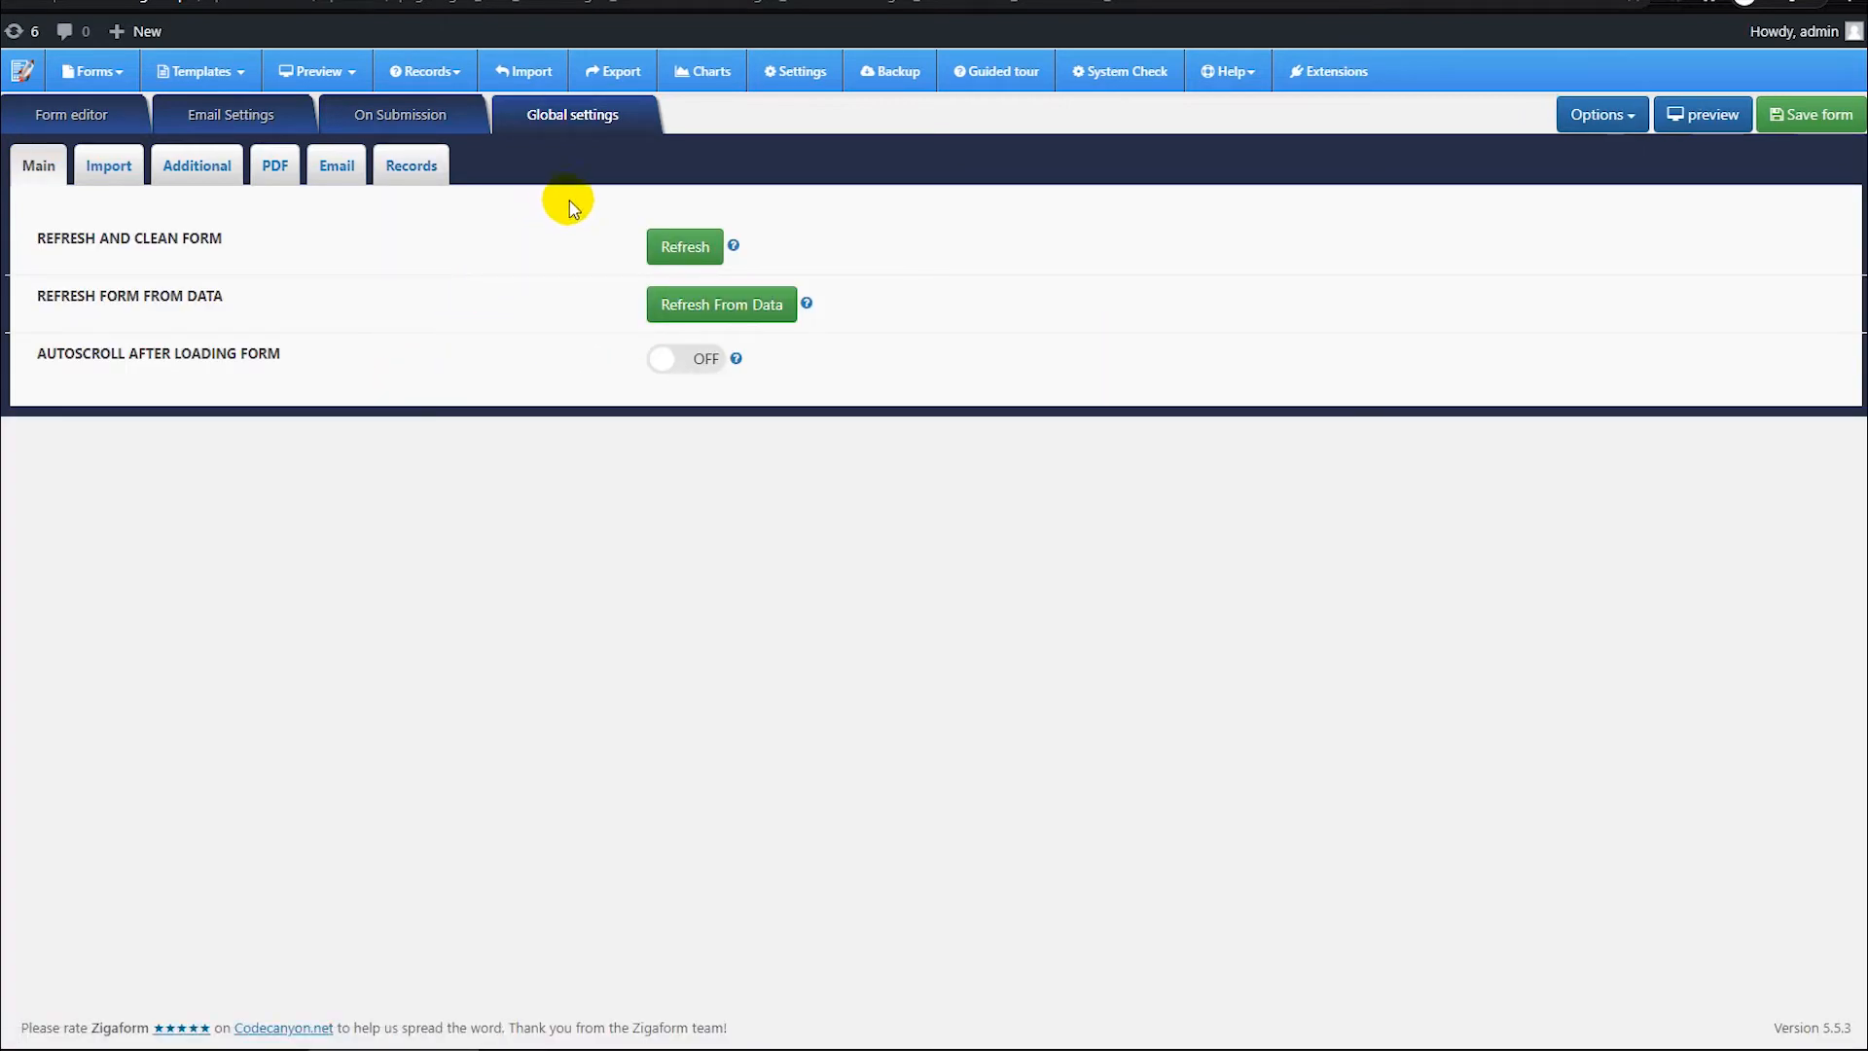
{"action": "left_click", "coordinate": [90, 120]}
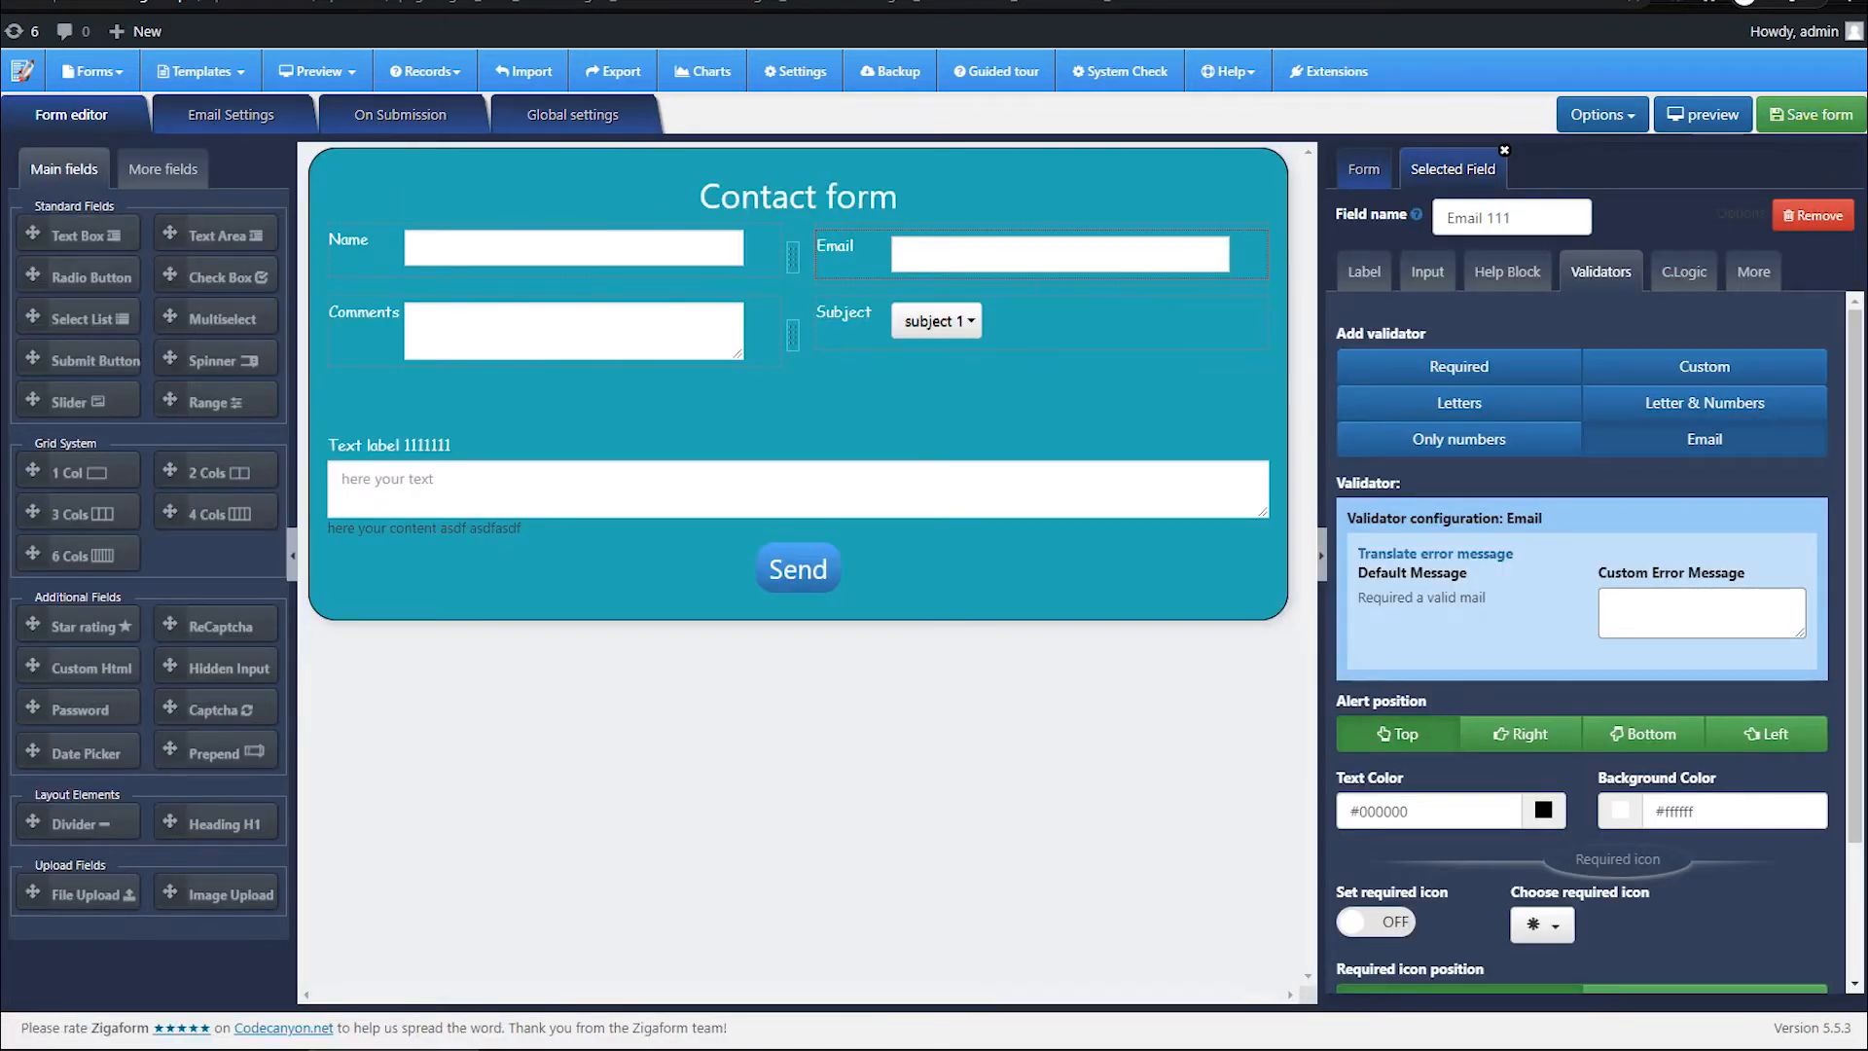
{"action": "left_click", "coordinate": [1817, 116]}
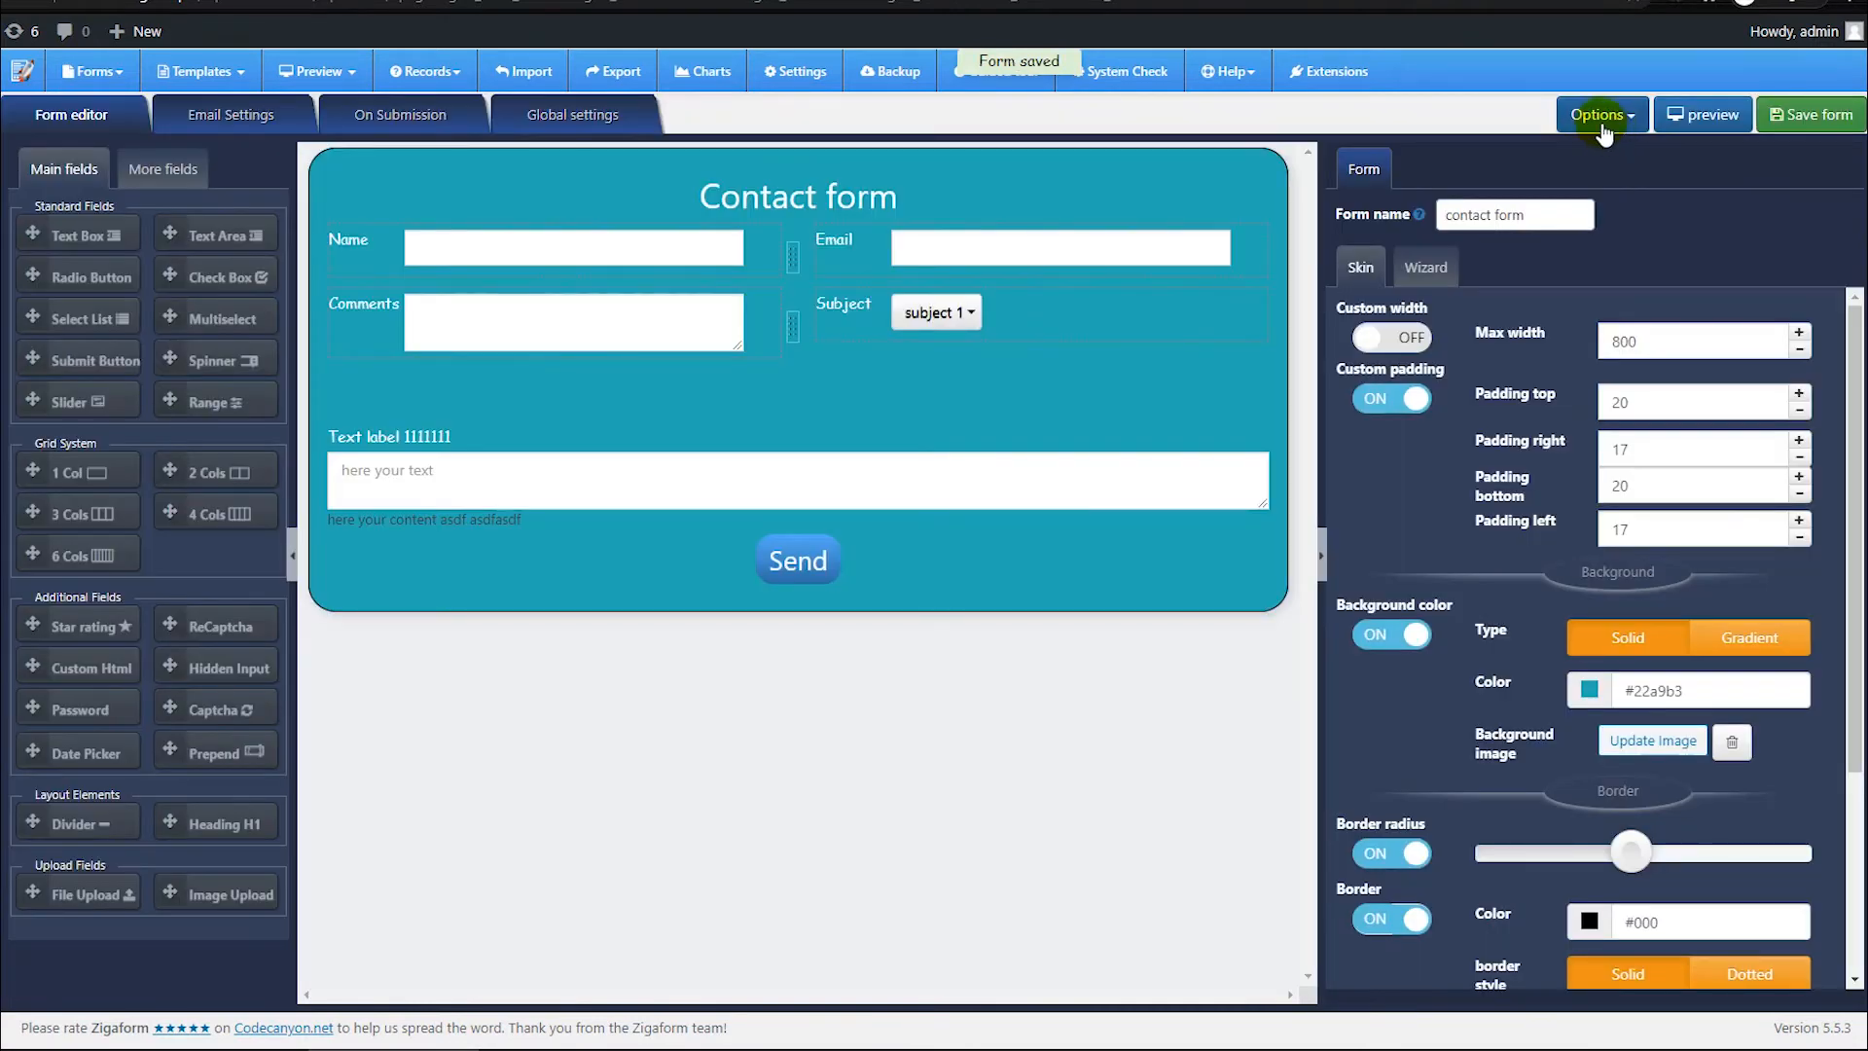
Step: Look over the form's extra options and open the rollback list of its saved versions
{"action": "left_click", "coordinate": [1603, 129]}
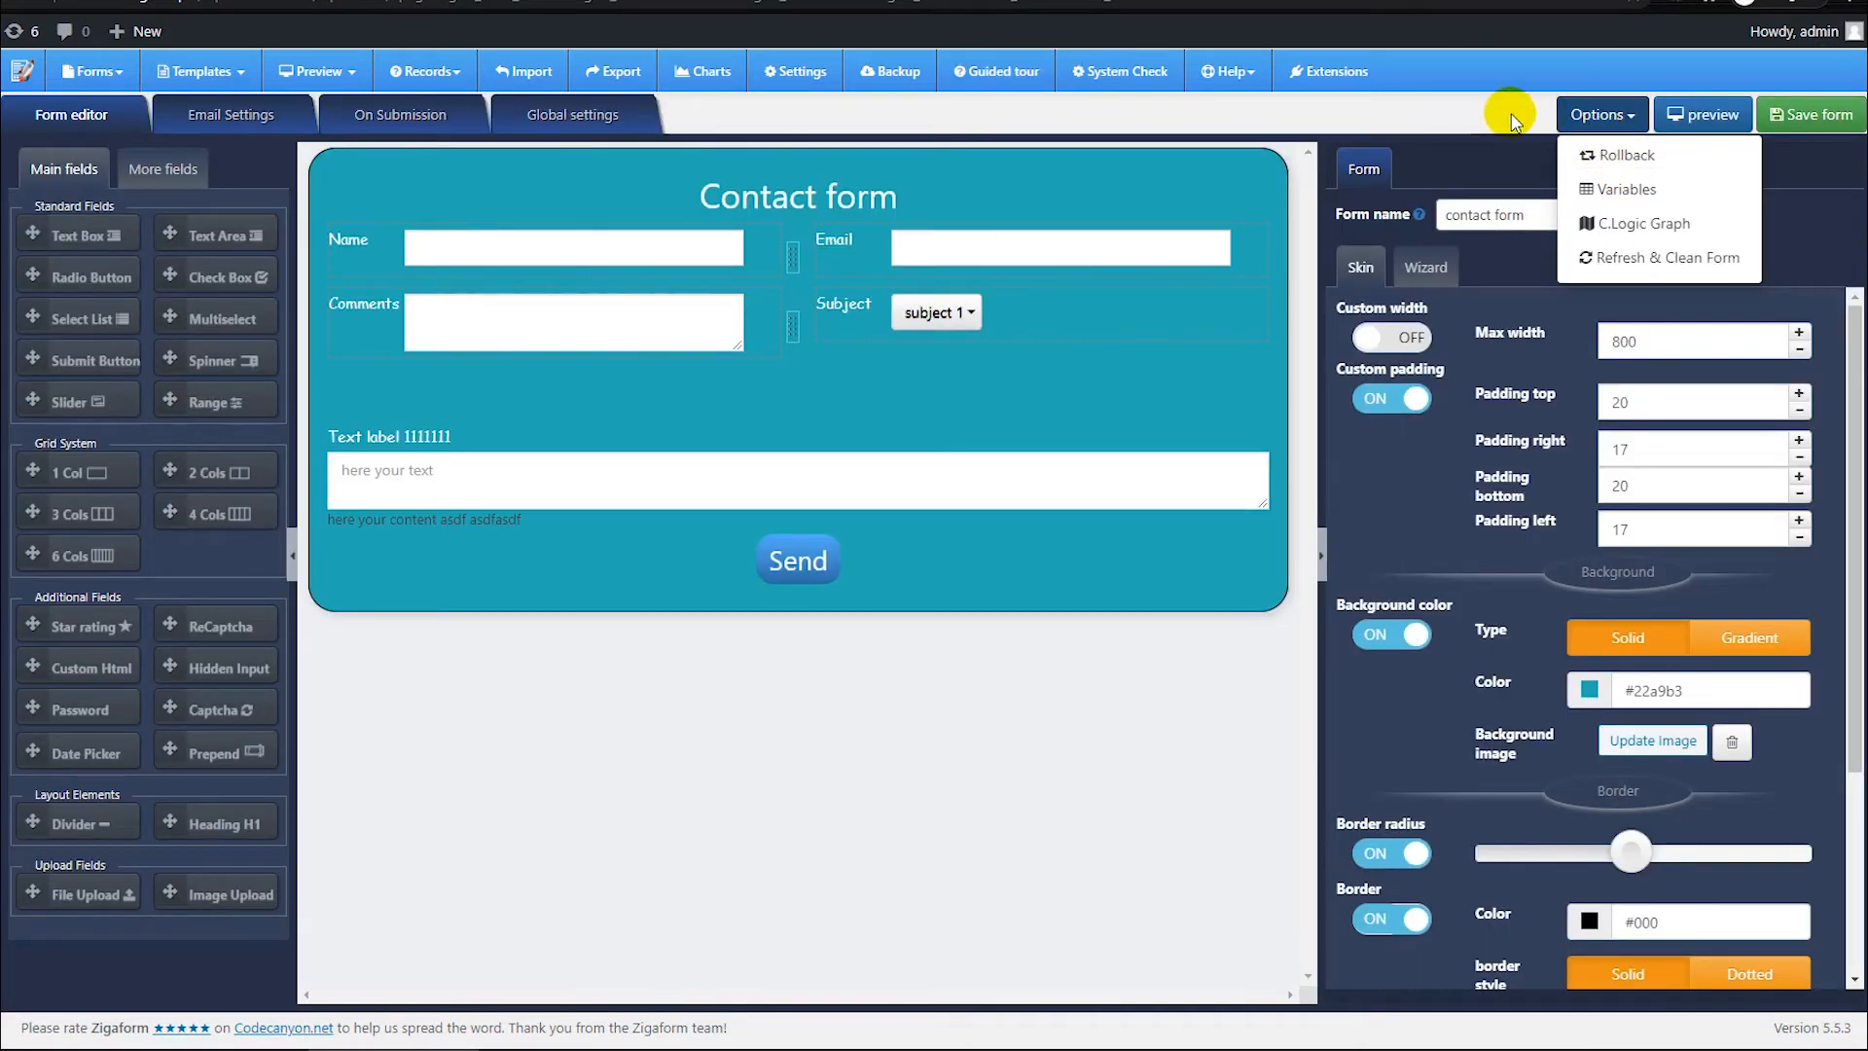
{"action": "left_click", "coordinate": [1510, 116]}
{"action": "left_click", "coordinate": [1600, 125]}
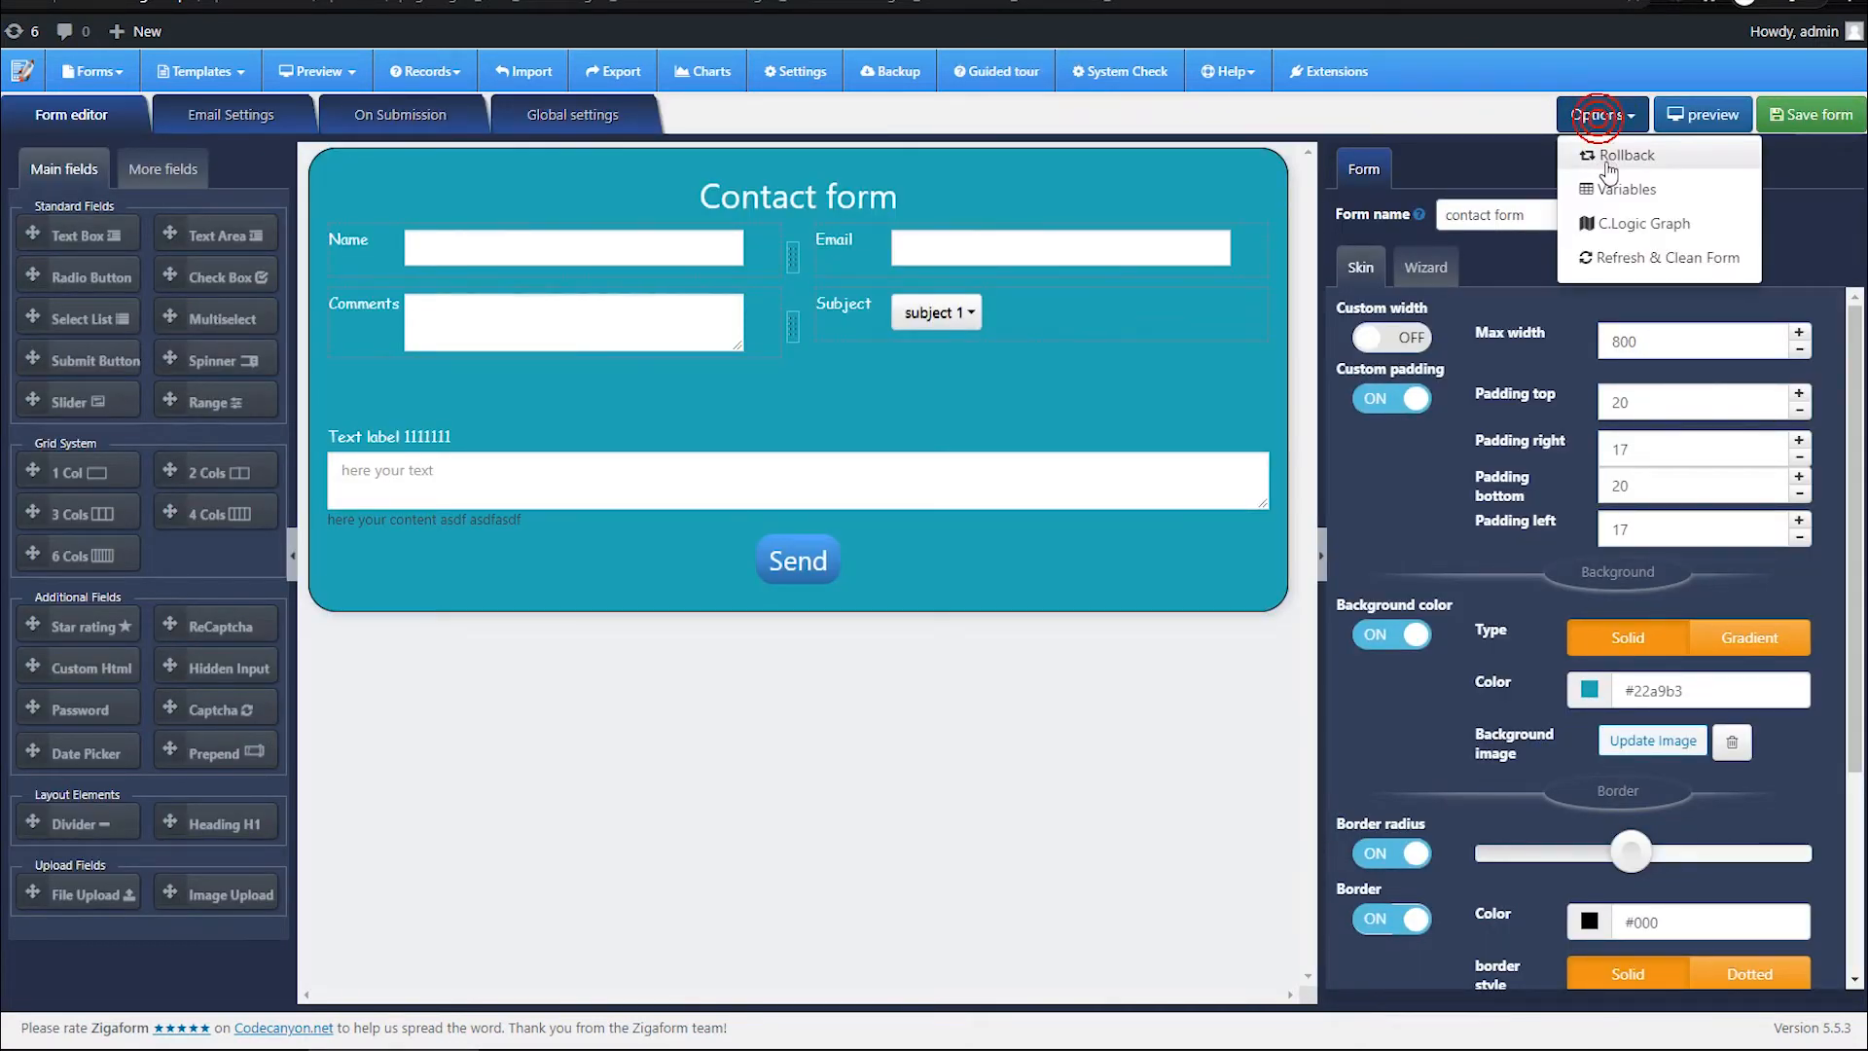
{"action": "left_click", "coordinate": [1614, 158]}
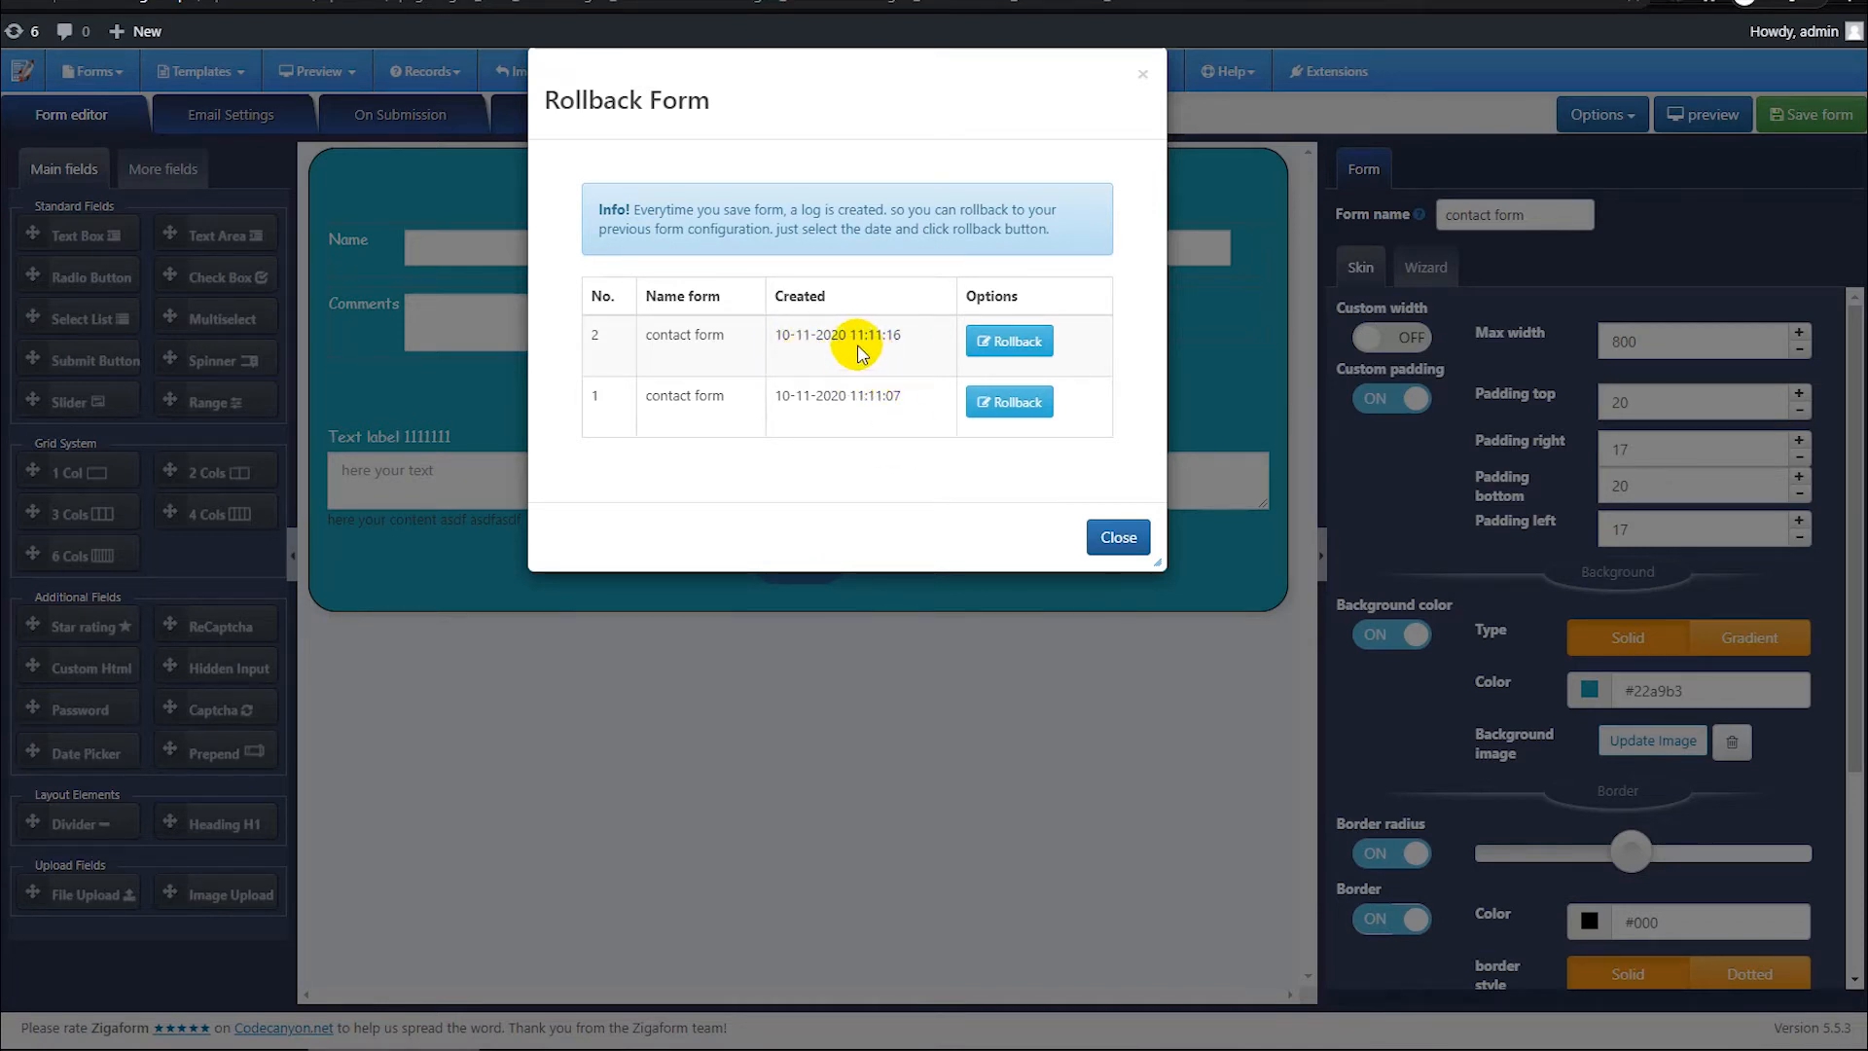
Step: Close the rollback list and review the form variables available for mail notifications and submission messages
{"action": "left_click", "coordinate": [1114, 540]}
{"action": "left_click", "coordinate": [1600, 114]}
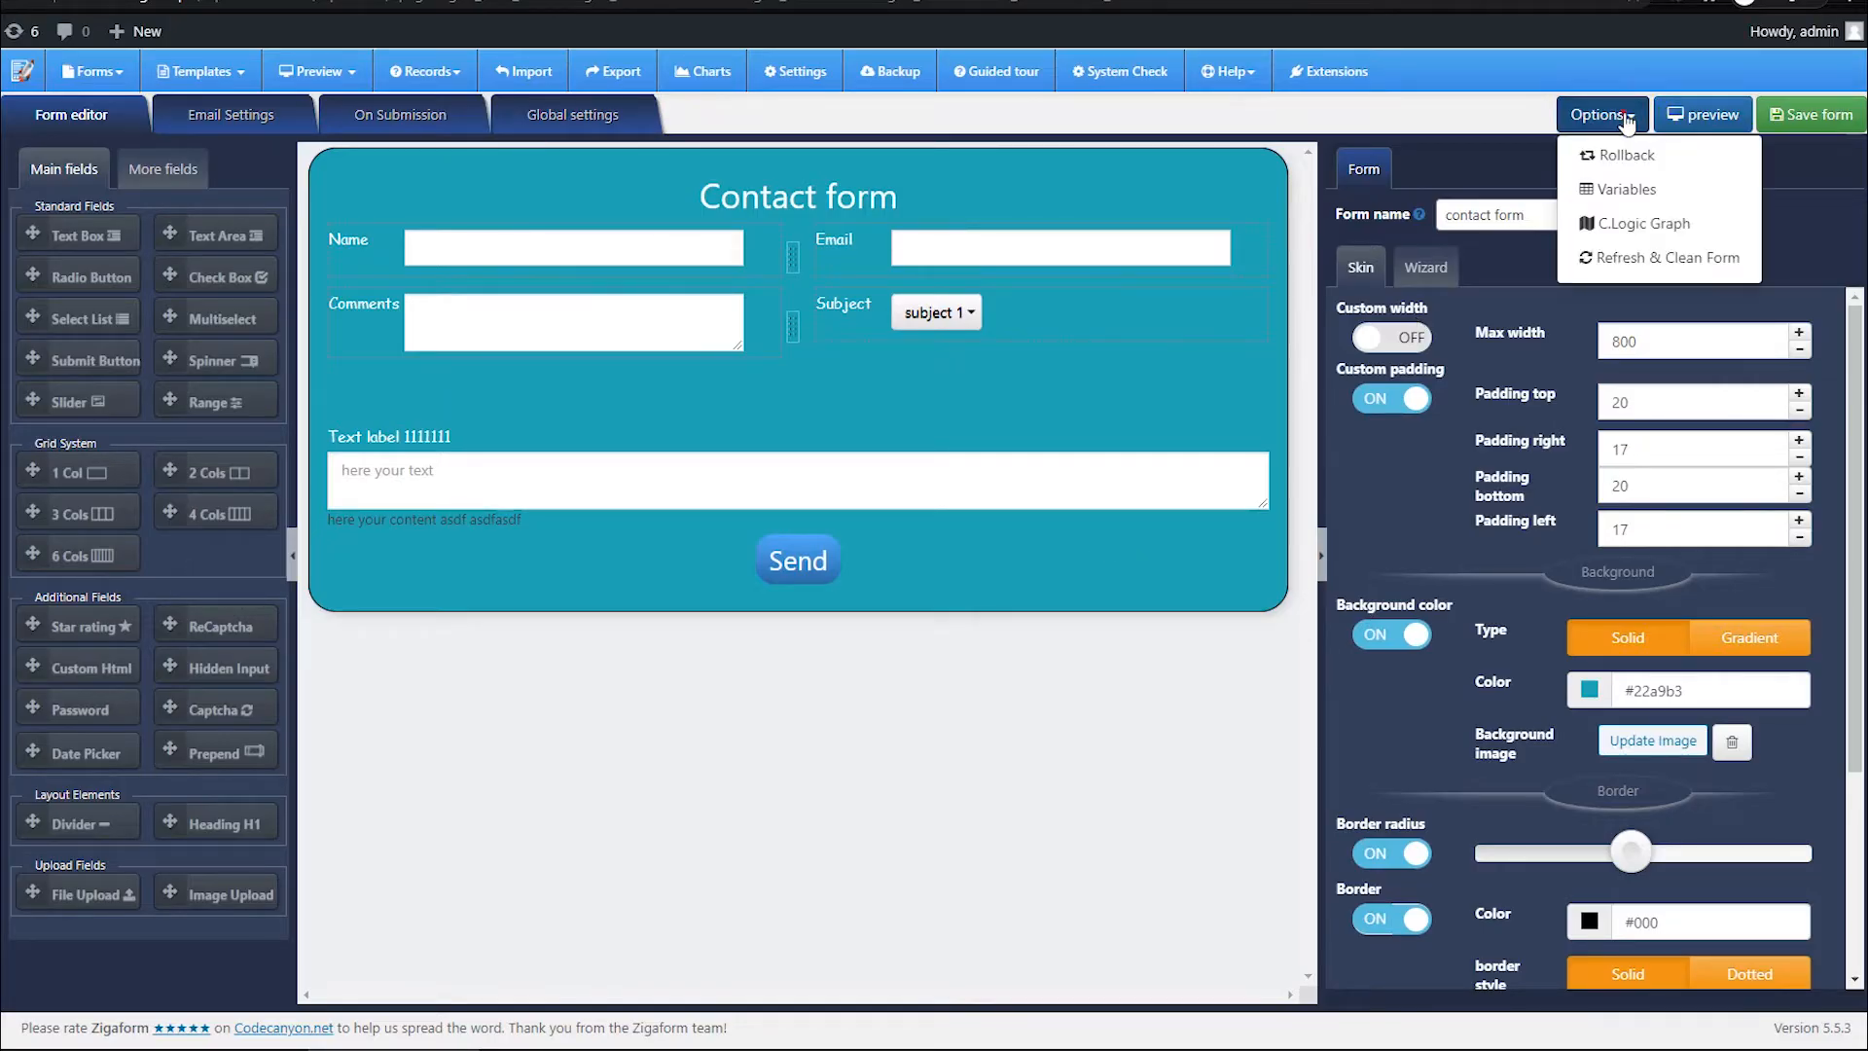
{"action": "left_click", "coordinate": [1632, 197]}
{"action": "scroll", "coordinate": [493, 446], "scroll_direction": "down", "scroll_amount": 2}
{"action": "scroll", "coordinate": [490, 514], "scroll_direction": "up", "scroll_amount": 2}
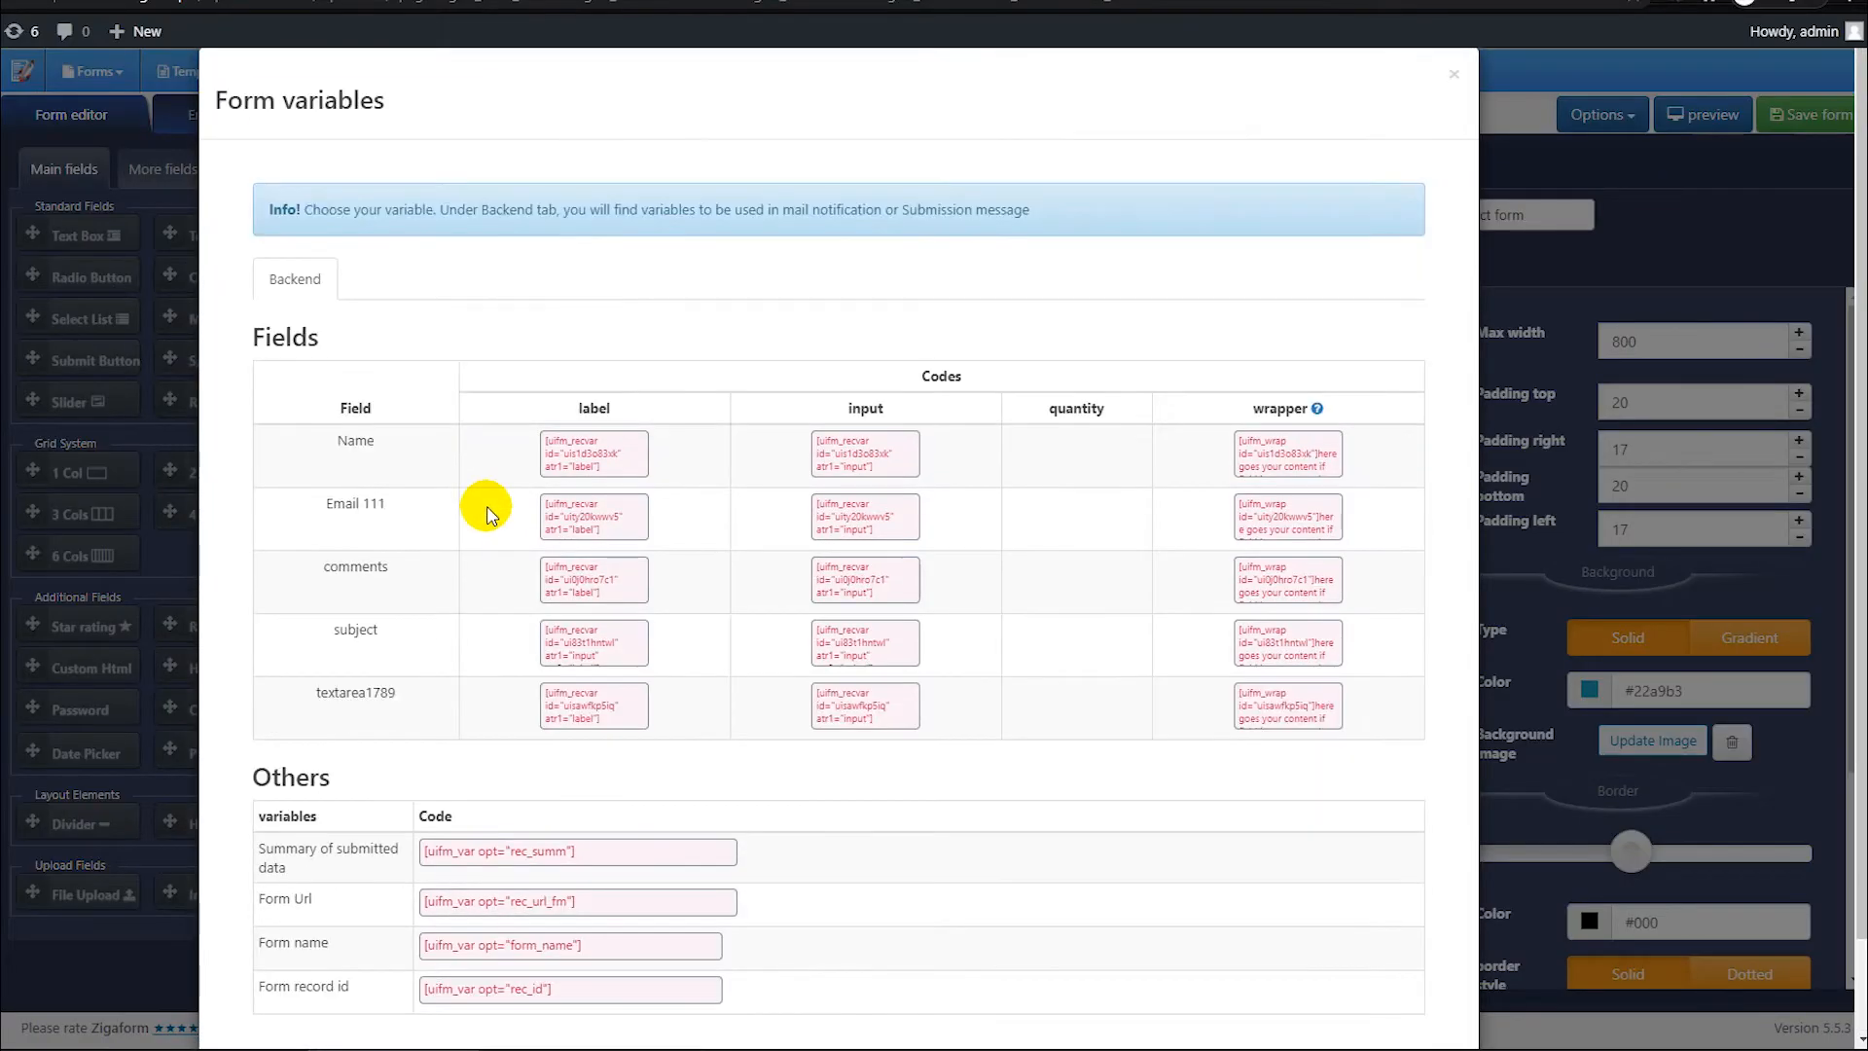
{"action": "scroll", "coordinate": [545, 526], "scroll_direction": "down", "scroll_amount": 2}
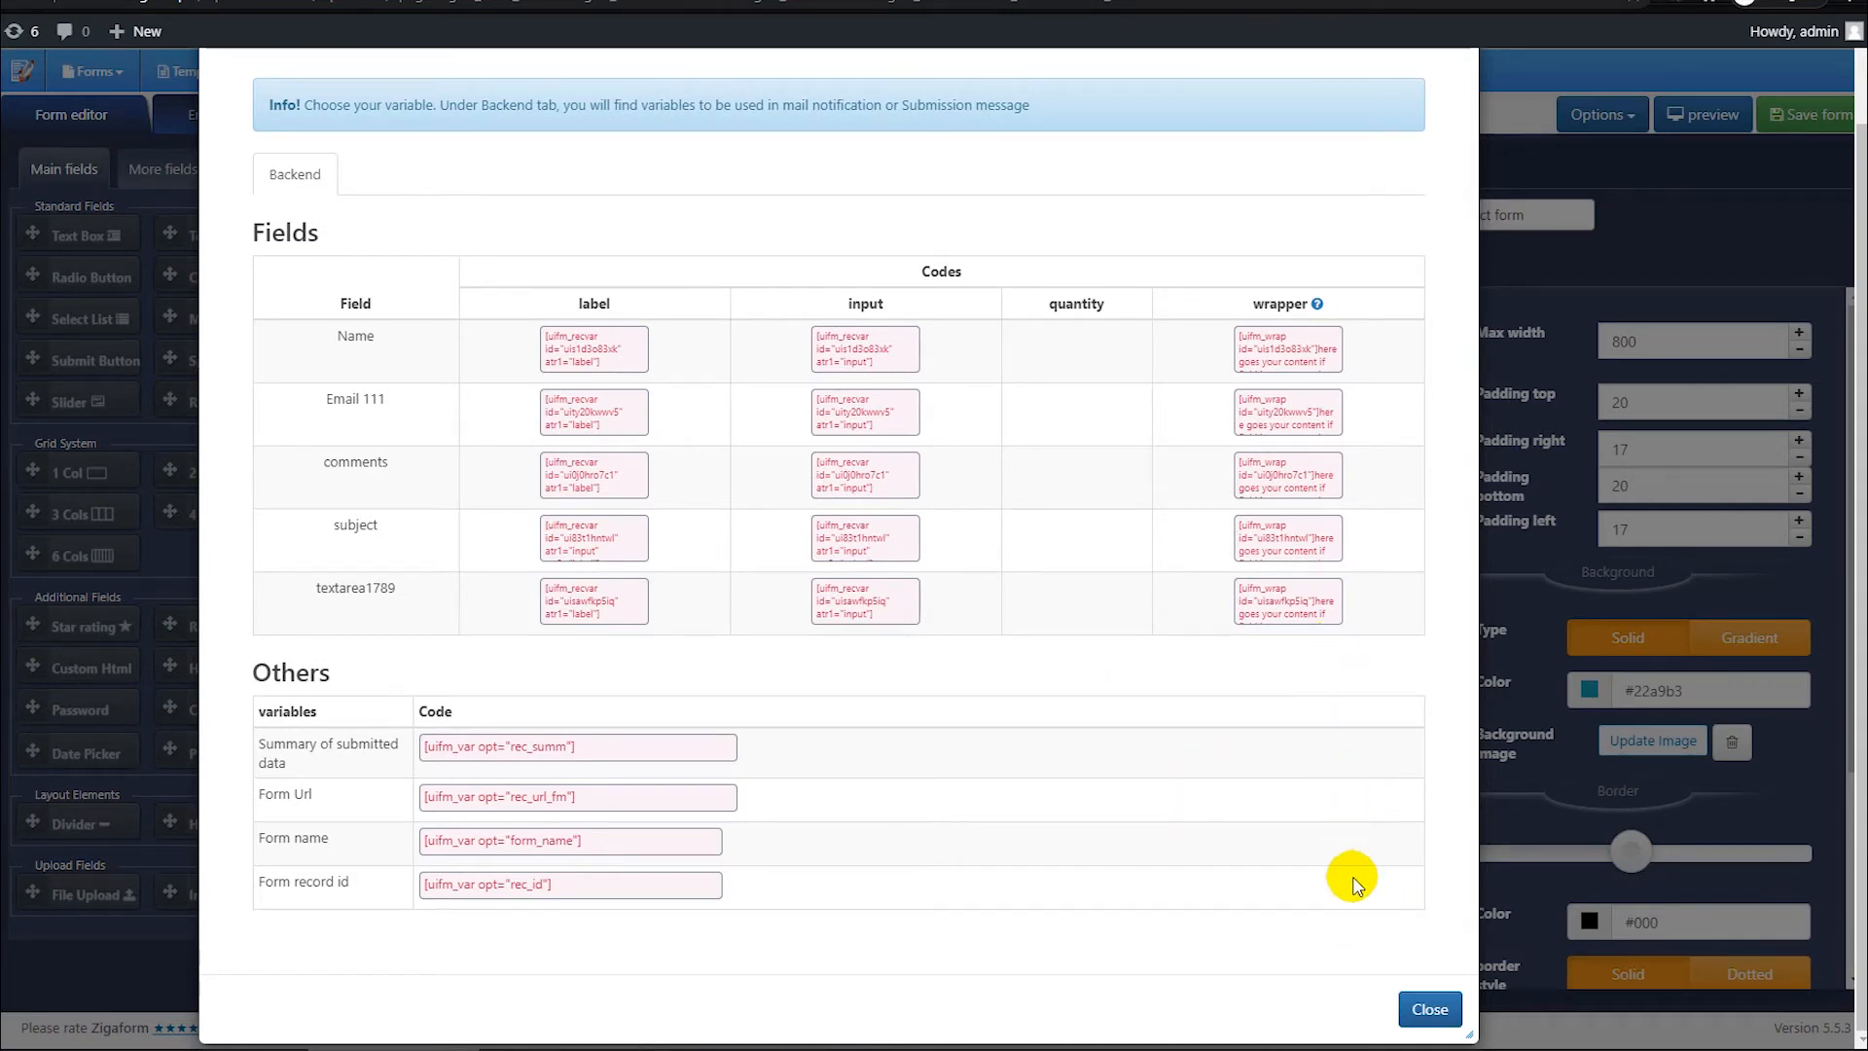
{"action": "left_click", "coordinate": [1428, 988]}
{"action": "left_click", "coordinate": [1617, 121]}
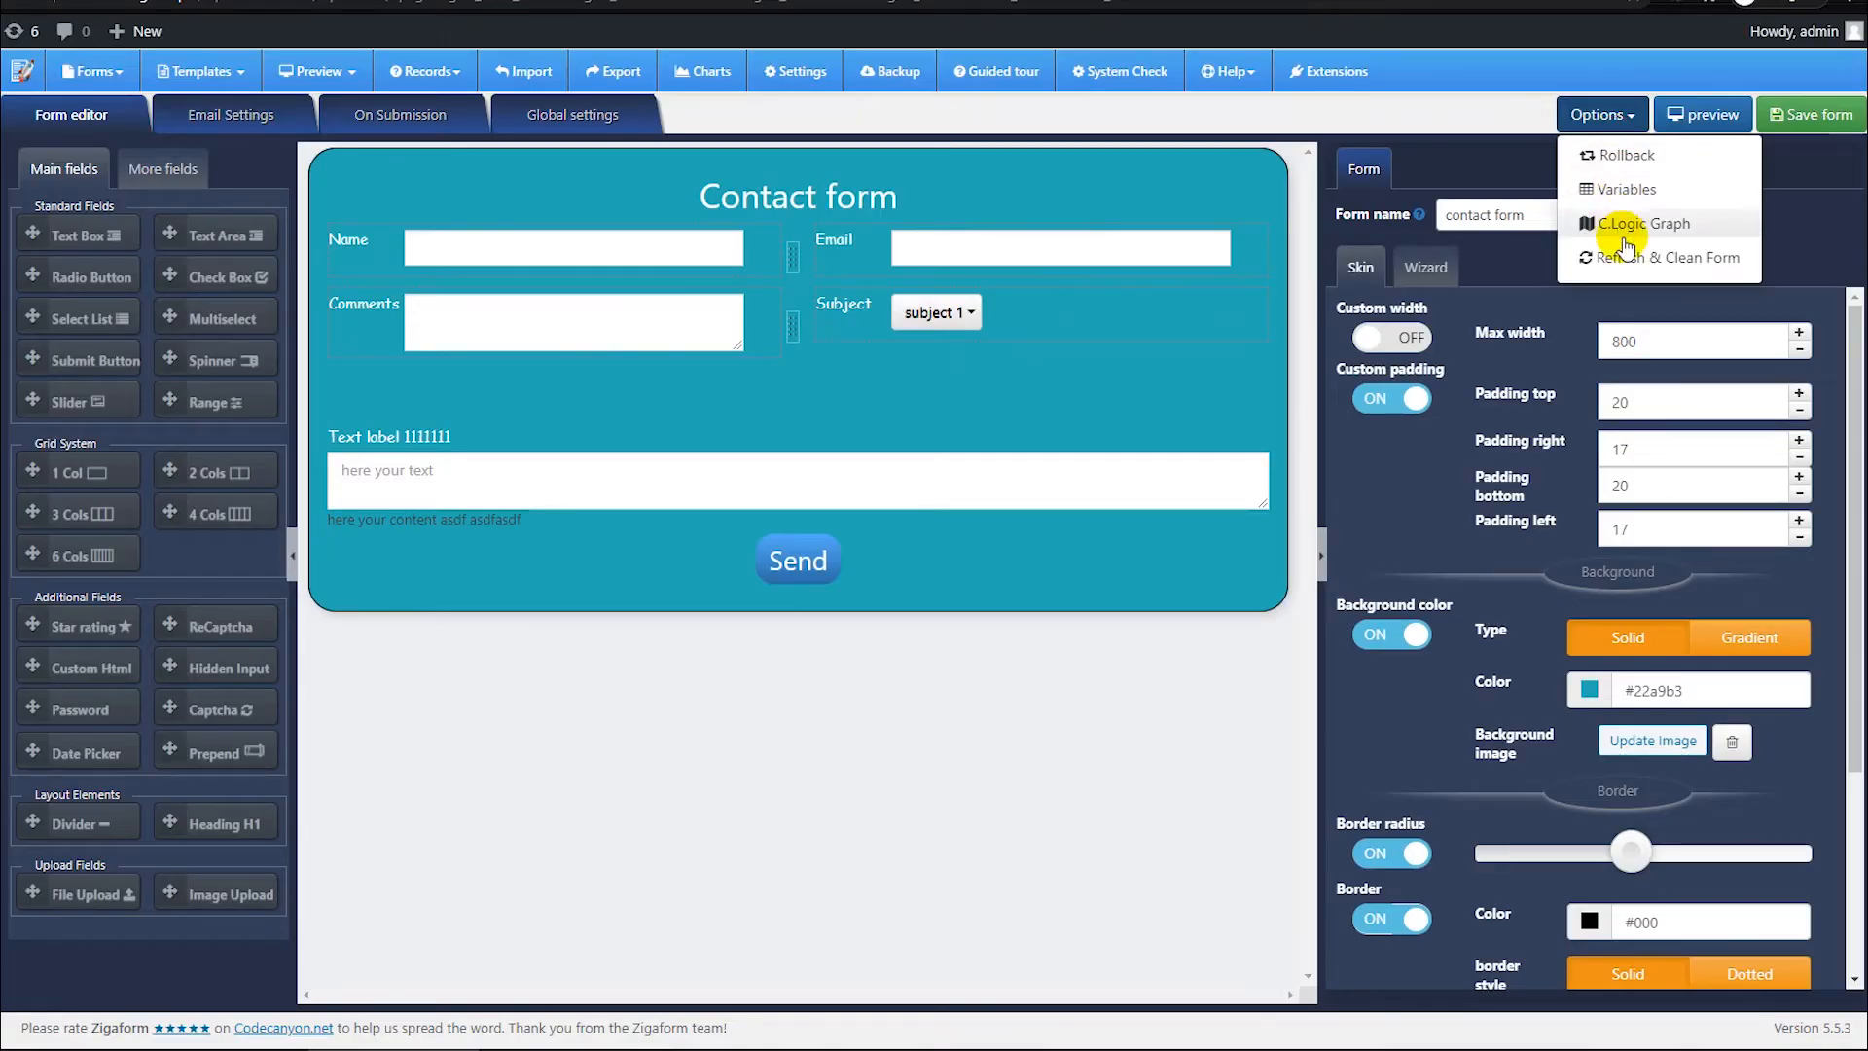
{"action": "left_click", "coordinate": [1440, 113]}
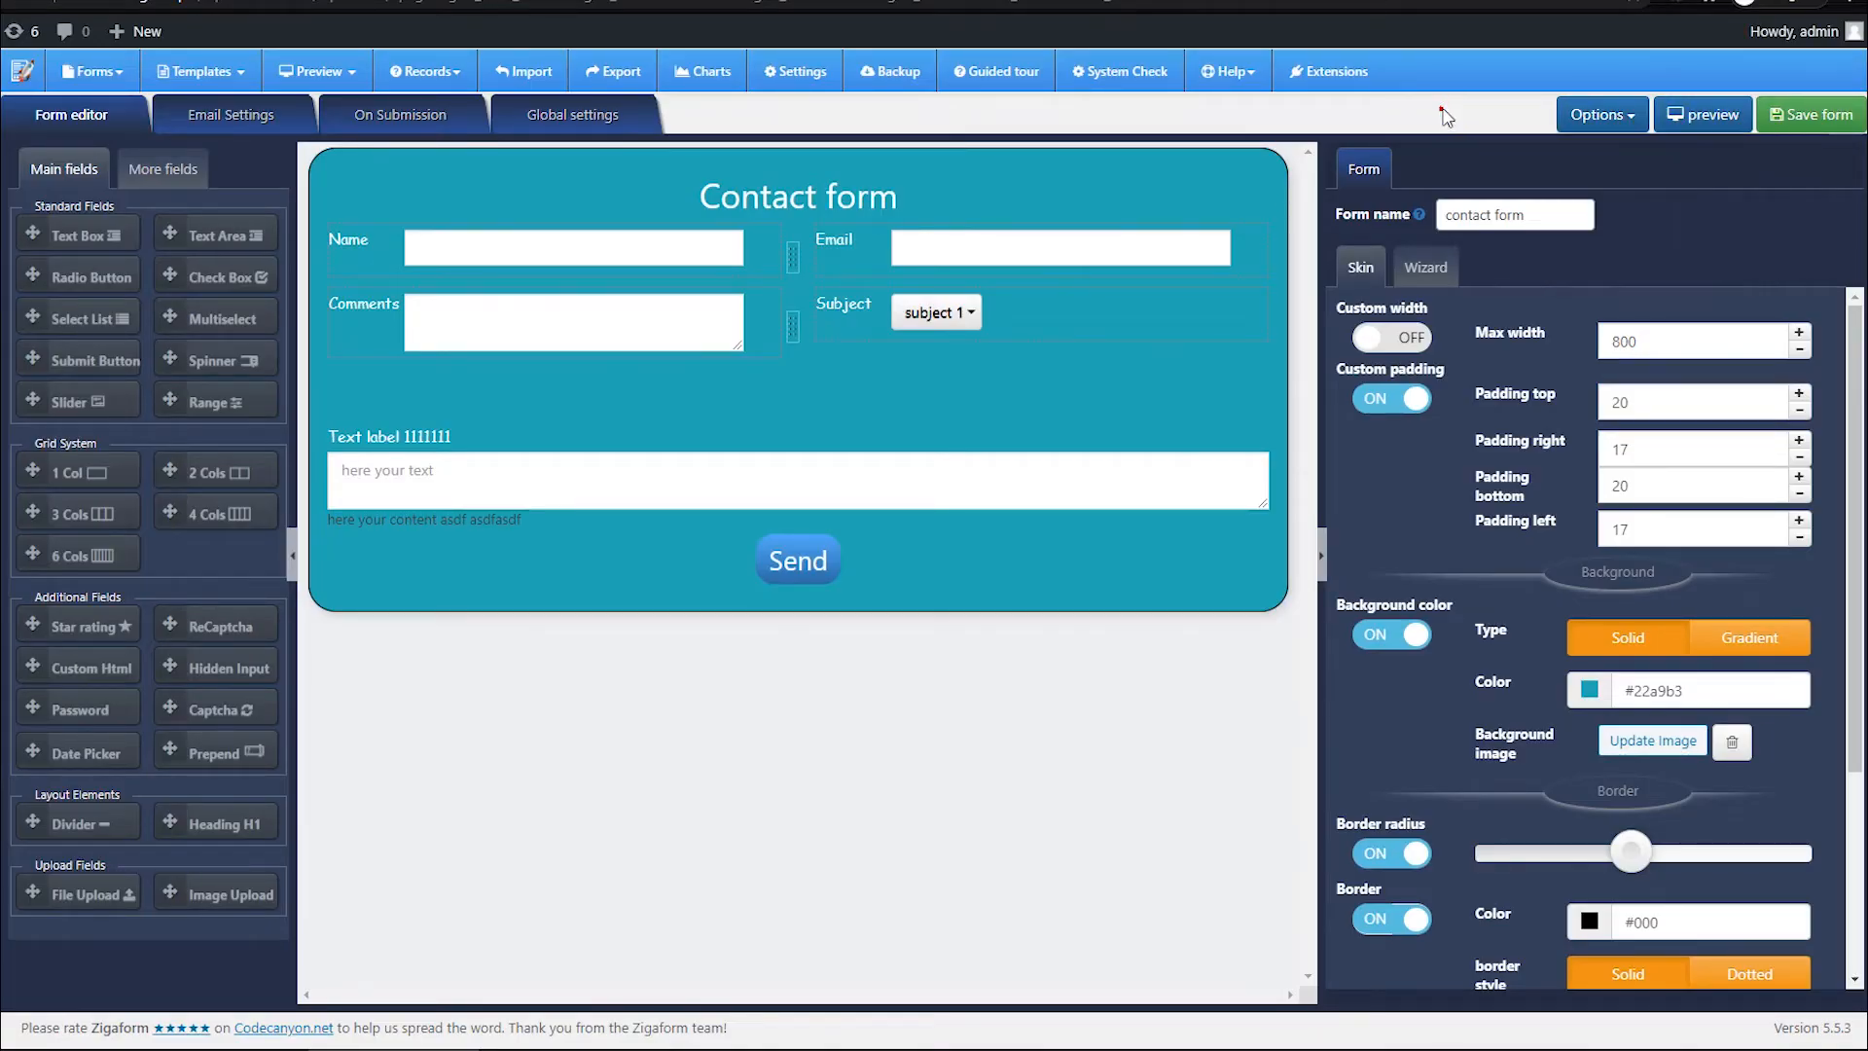
Step: Save the form and test its field validation by submitting the desktop preview empty
{"action": "left_click", "coordinate": [1796, 116]}
{"action": "left_click", "coordinate": [1704, 115]}
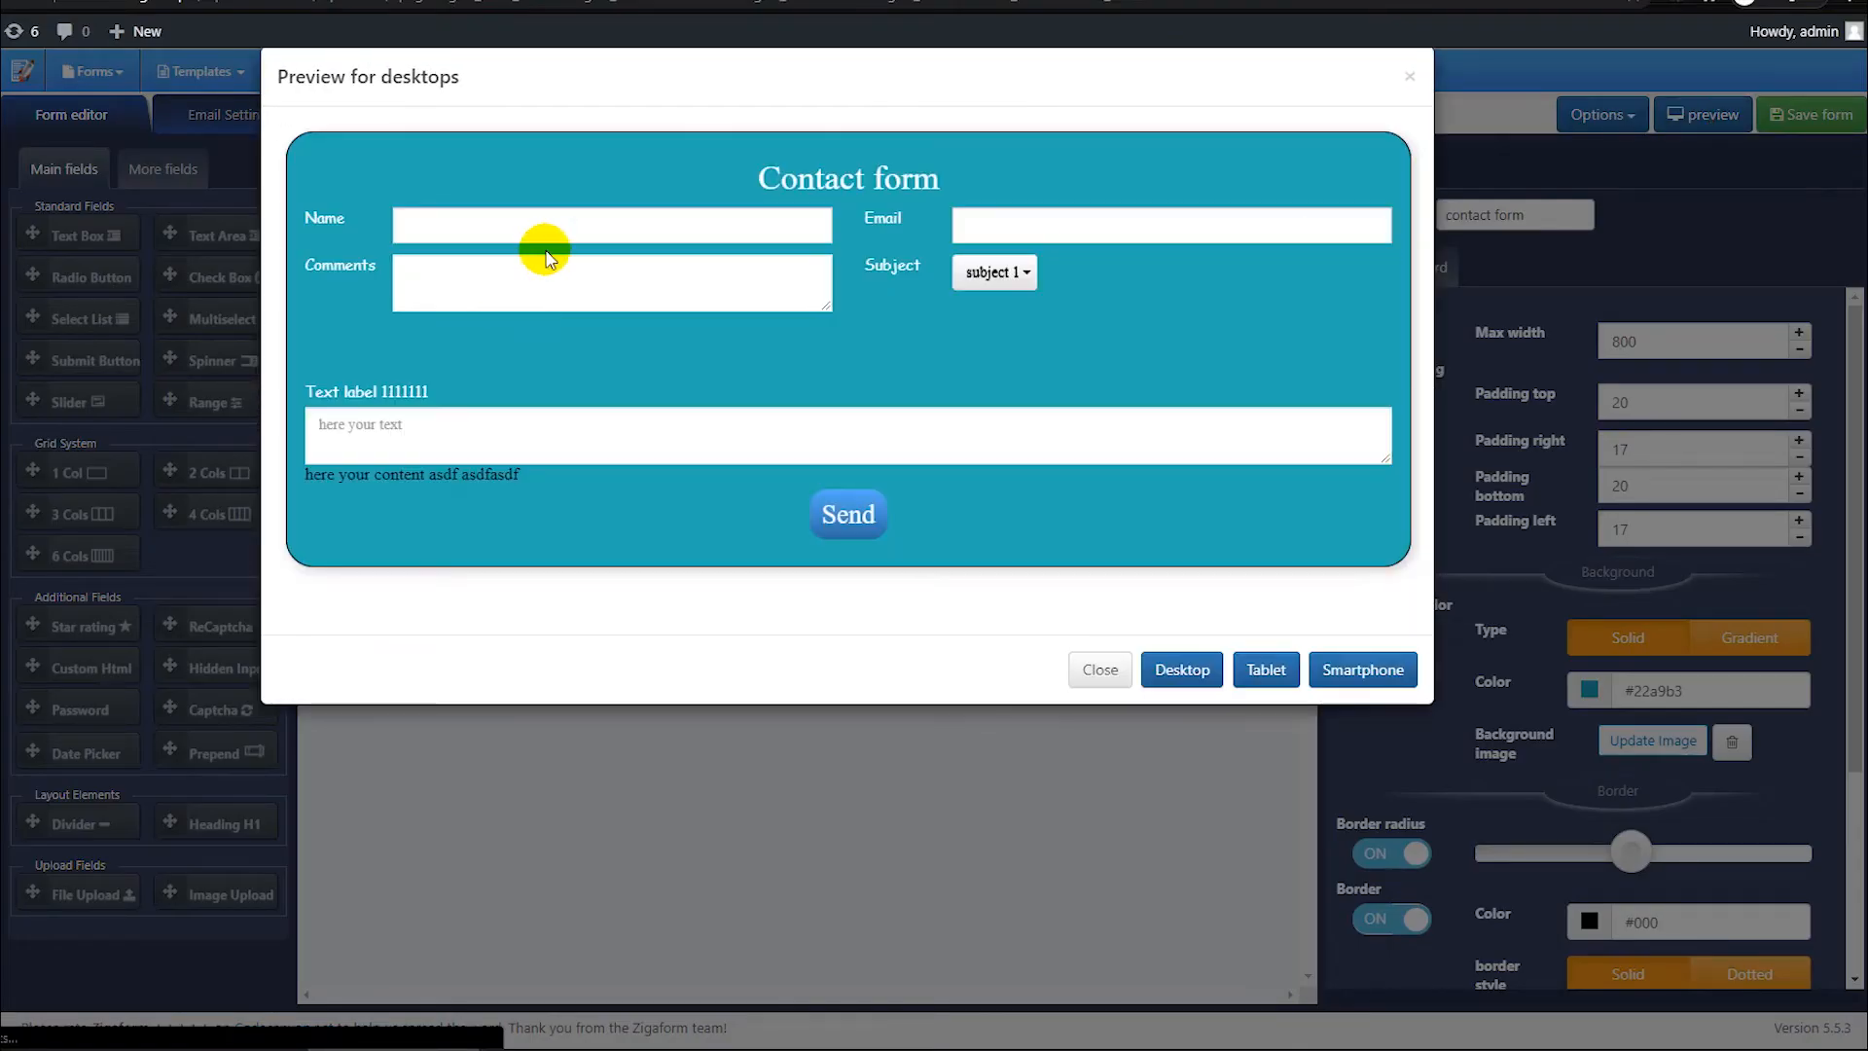
{"action": "left_click", "coordinate": [872, 511]}
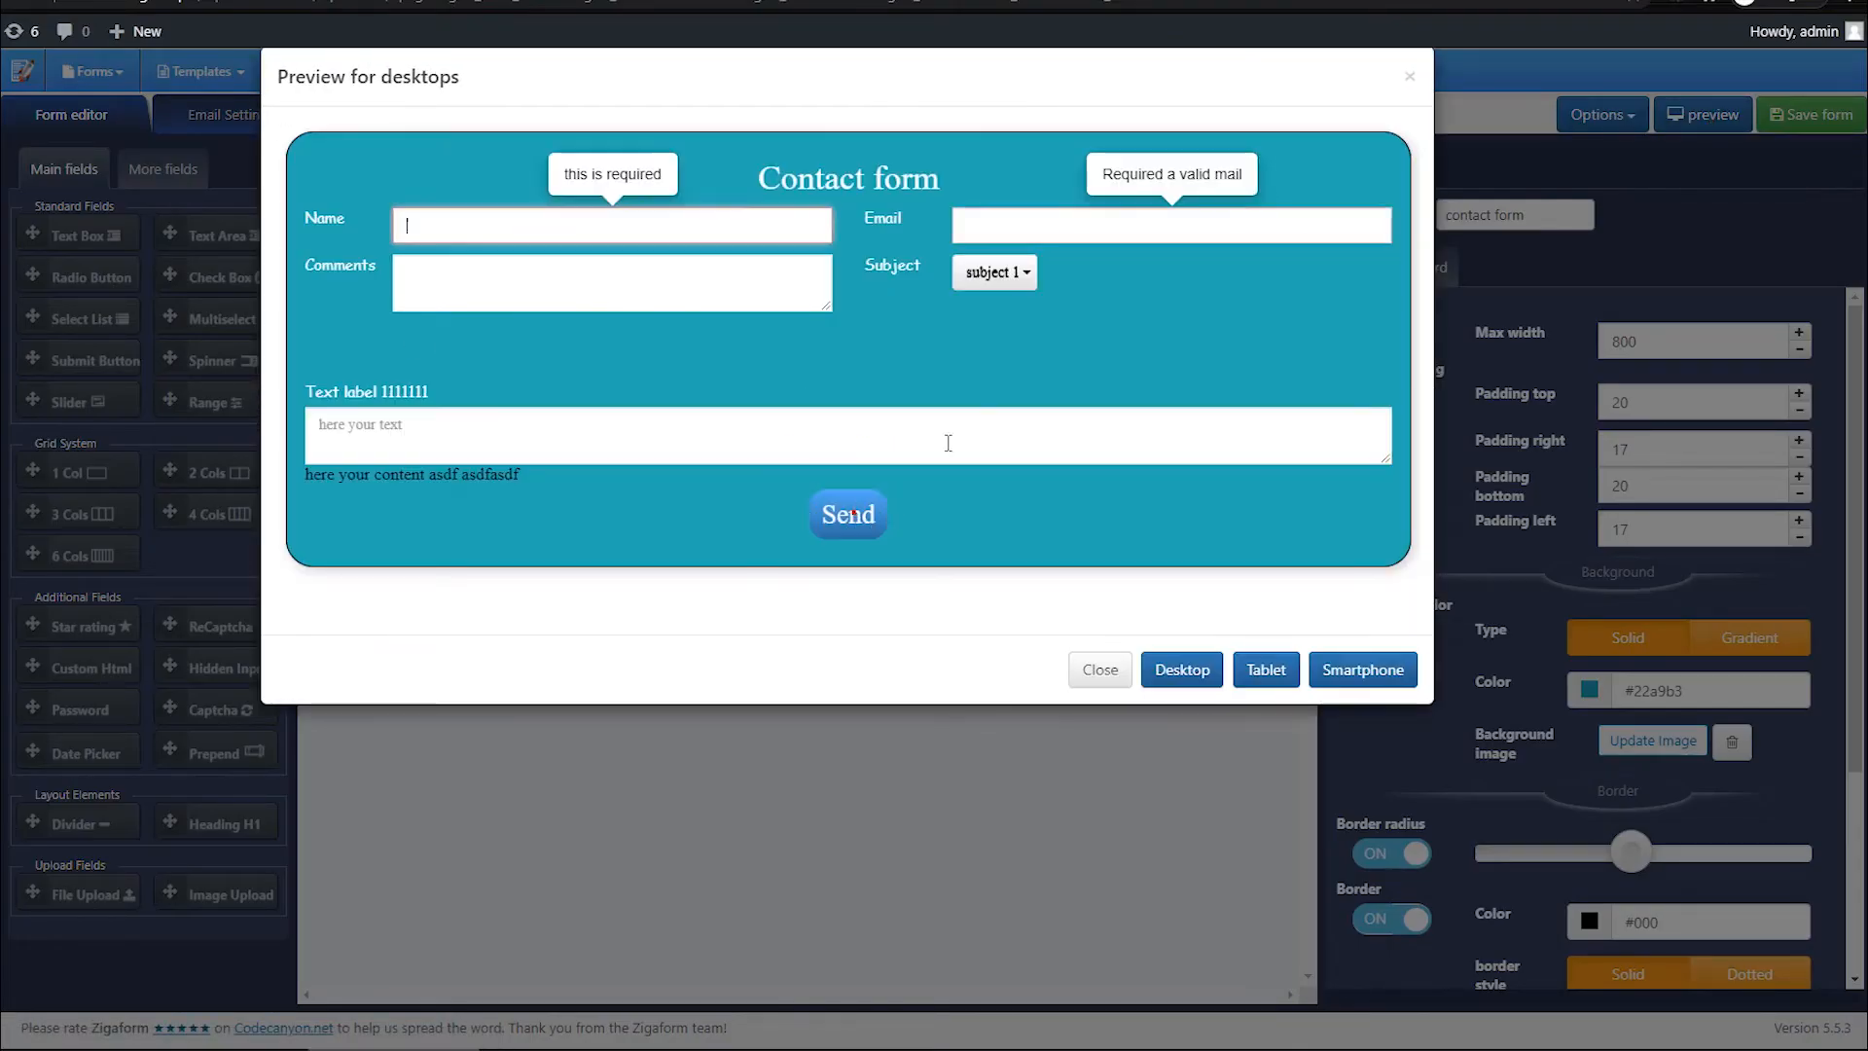
{"action": "left_click", "coordinate": [1097, 671]}
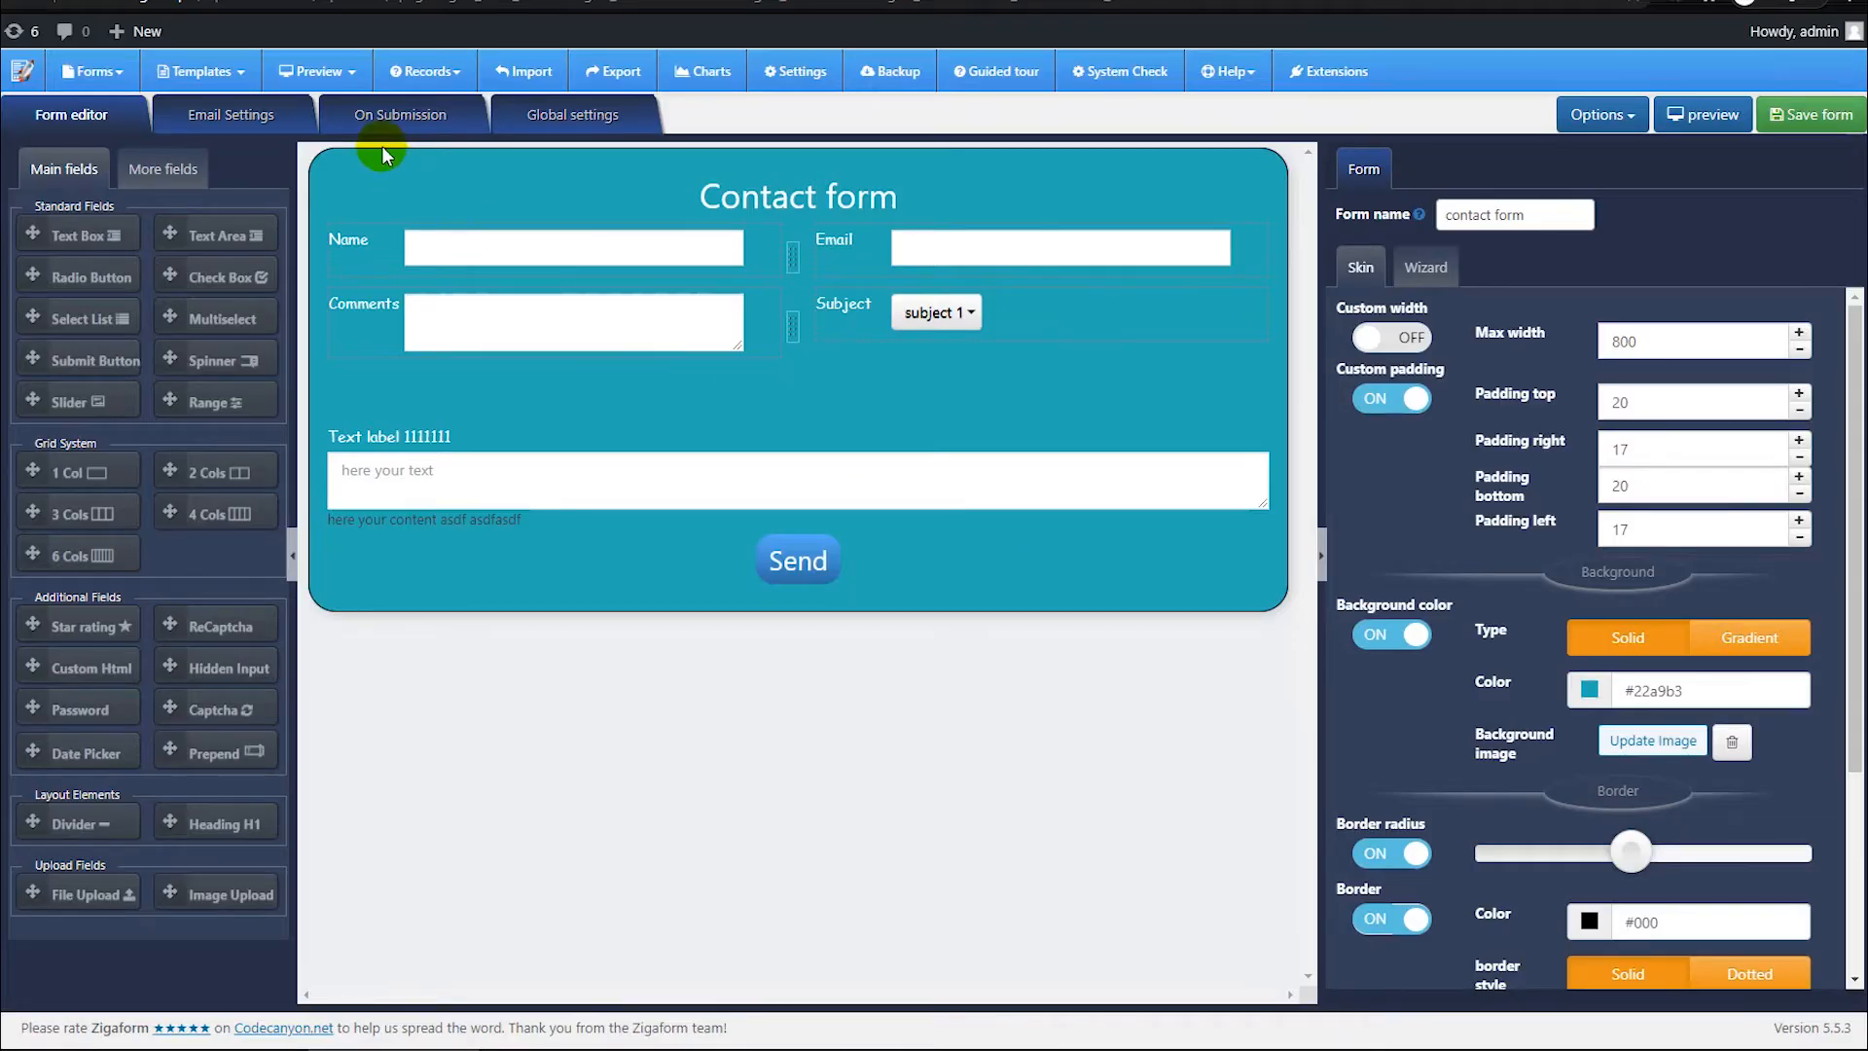
Step: Look over the form templates and the record options, and view the contact form's request chart
{"action": "left_click", "coordinate": [206, 71]}
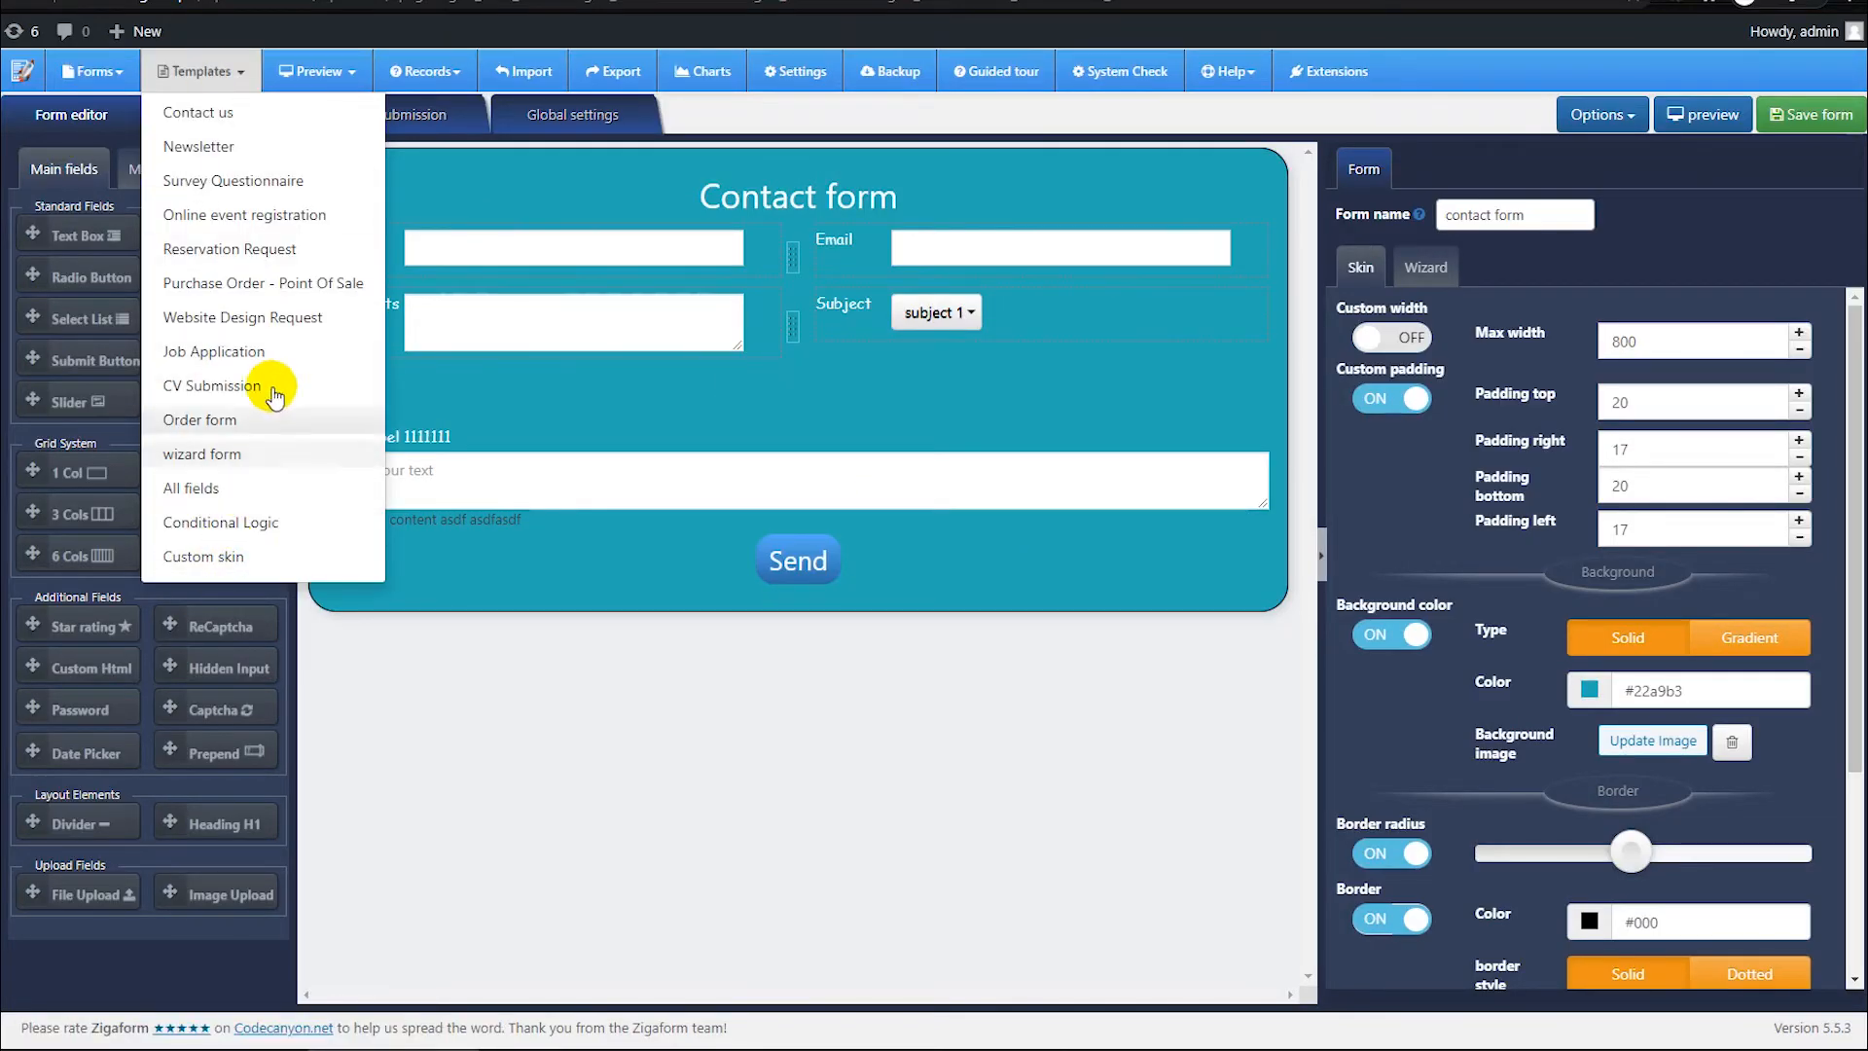
{"action": "left_click", "coordinate": [345, 73]}
{"action": "left_click", "coordinate": [425, 71]}
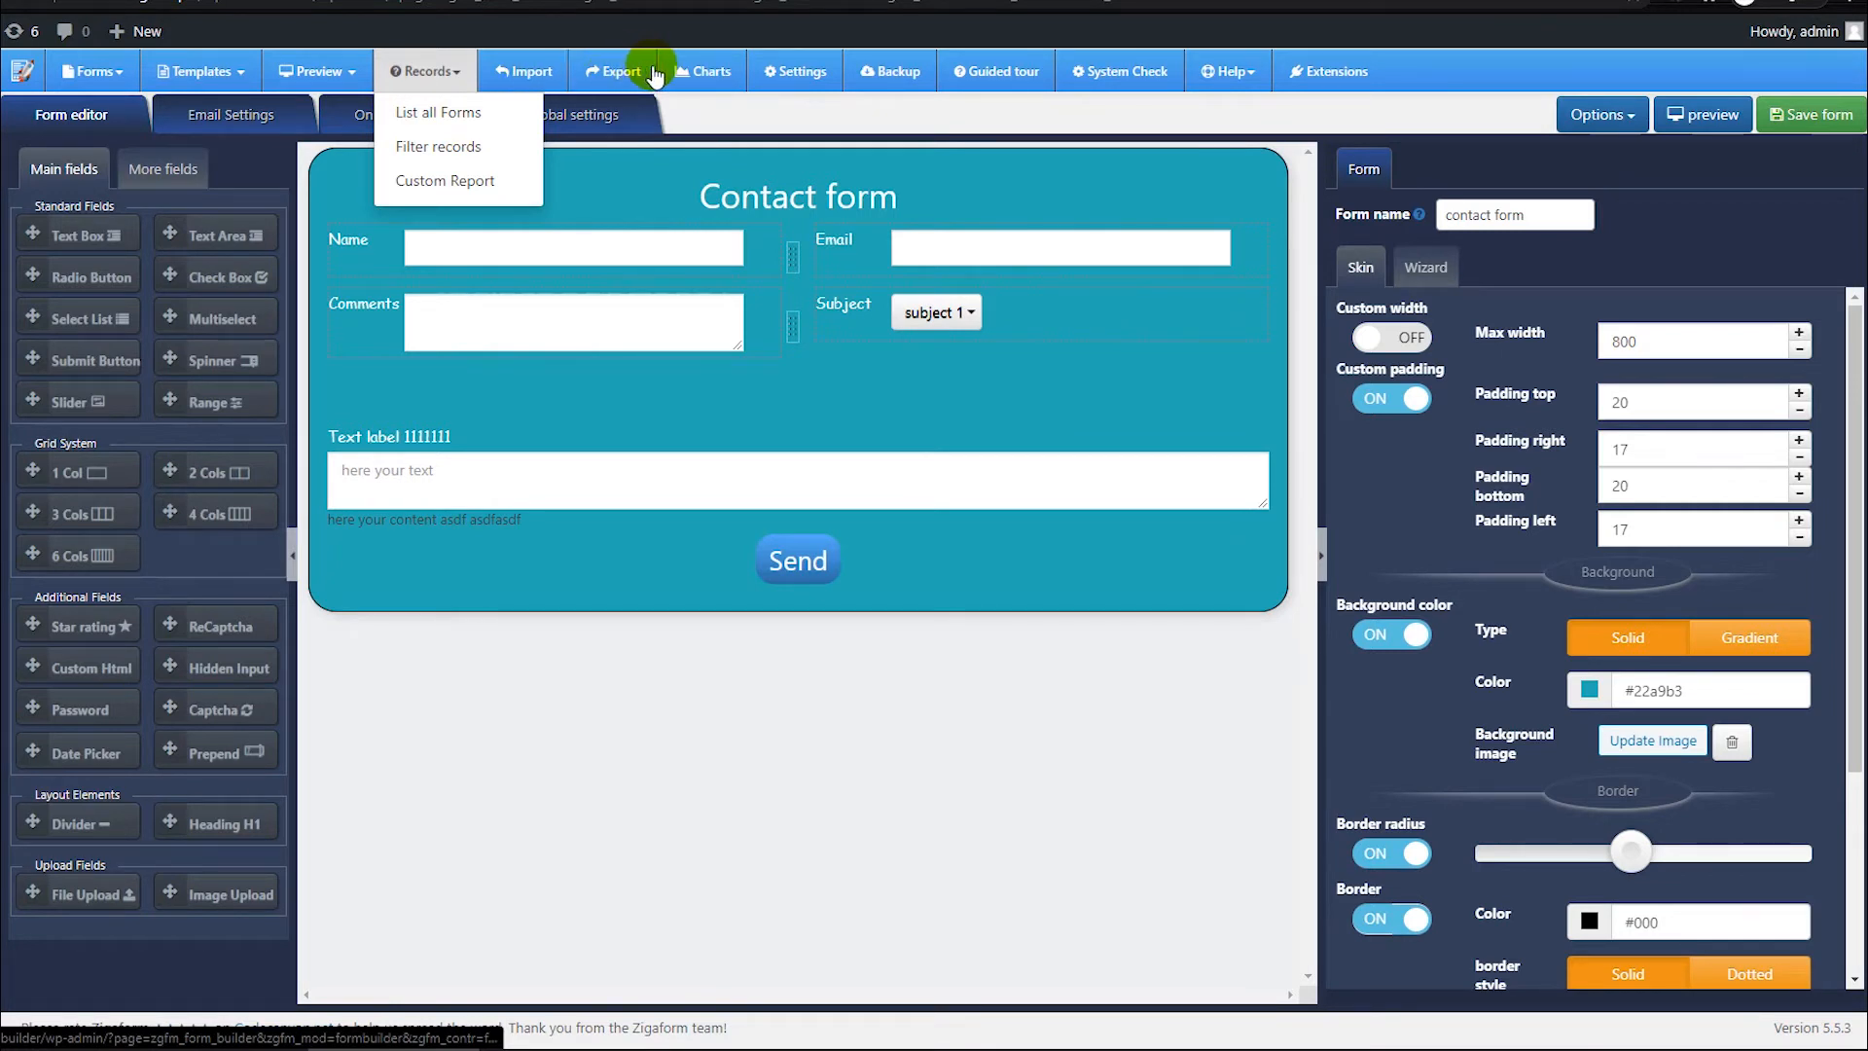
{"action": "left_click", "coordinate": [711, 62]}
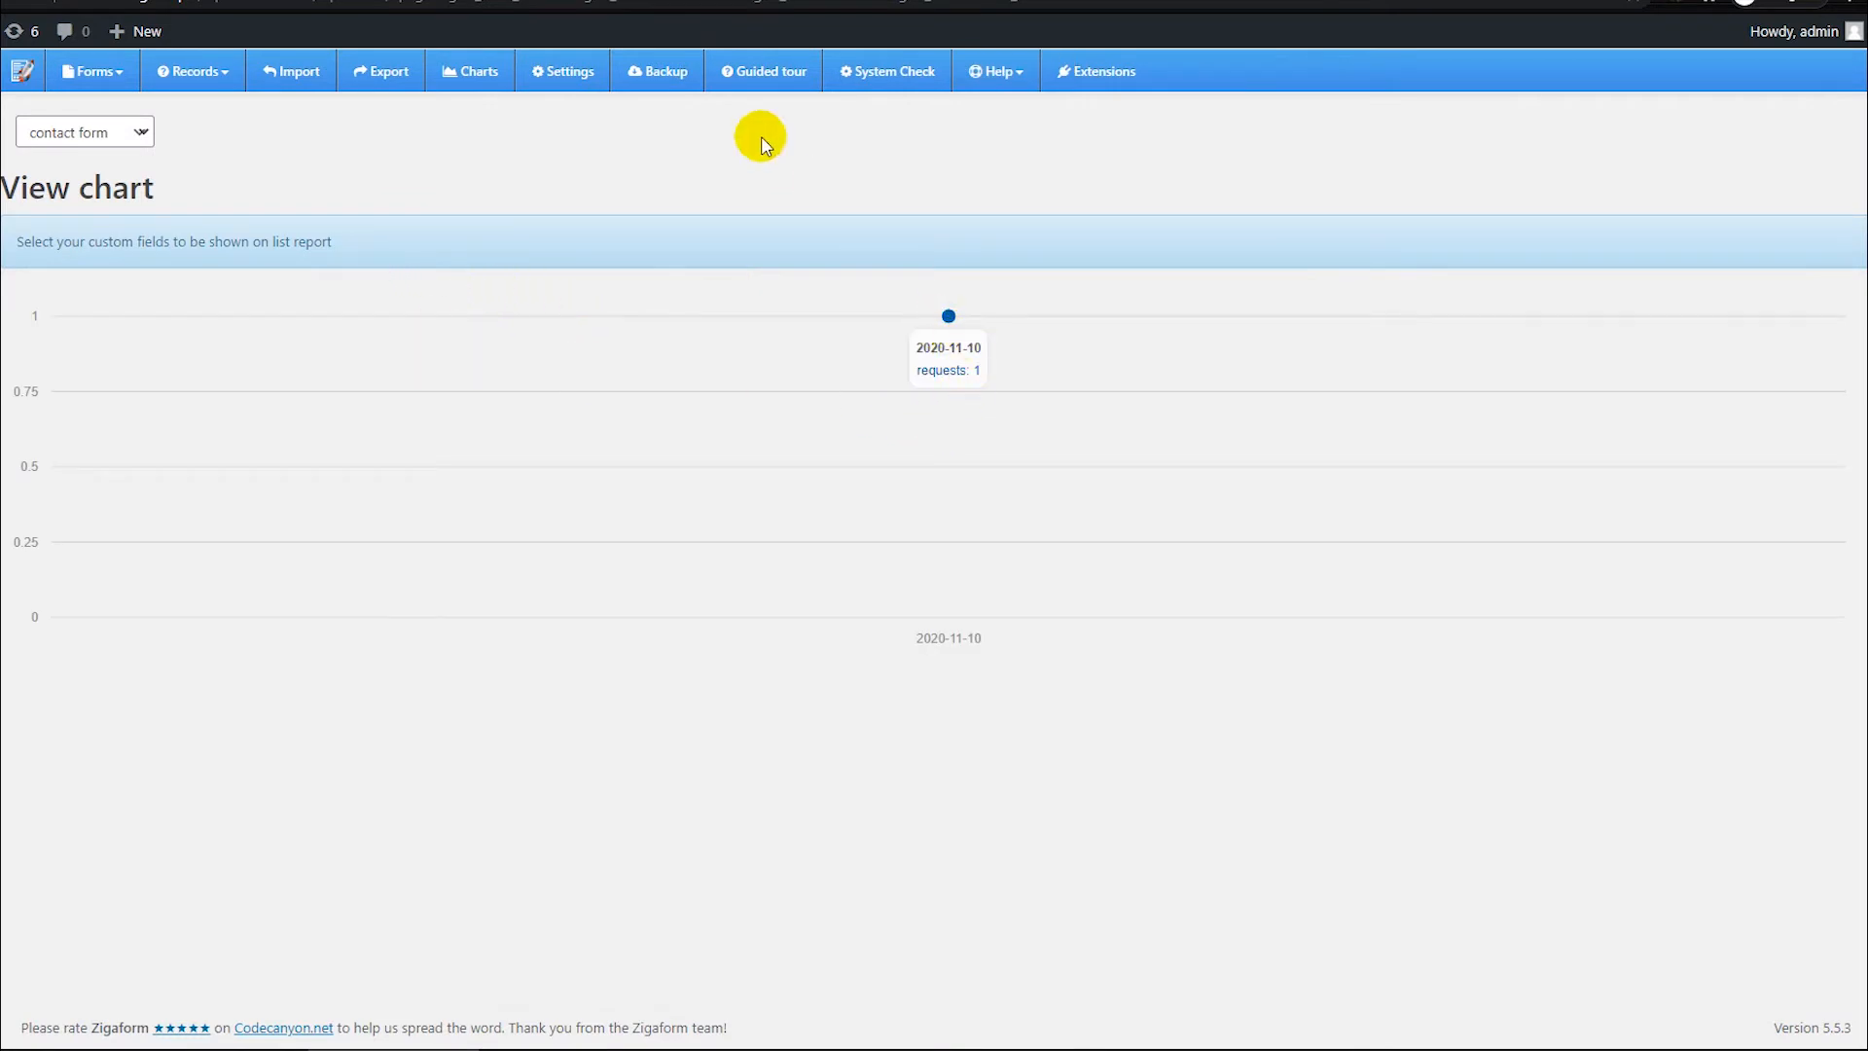
Step: Review the plugin-wide global settings, including the available languages, modal mode and fast loading of fields
{"action": "left_click", "coordinate": [573, 78]}
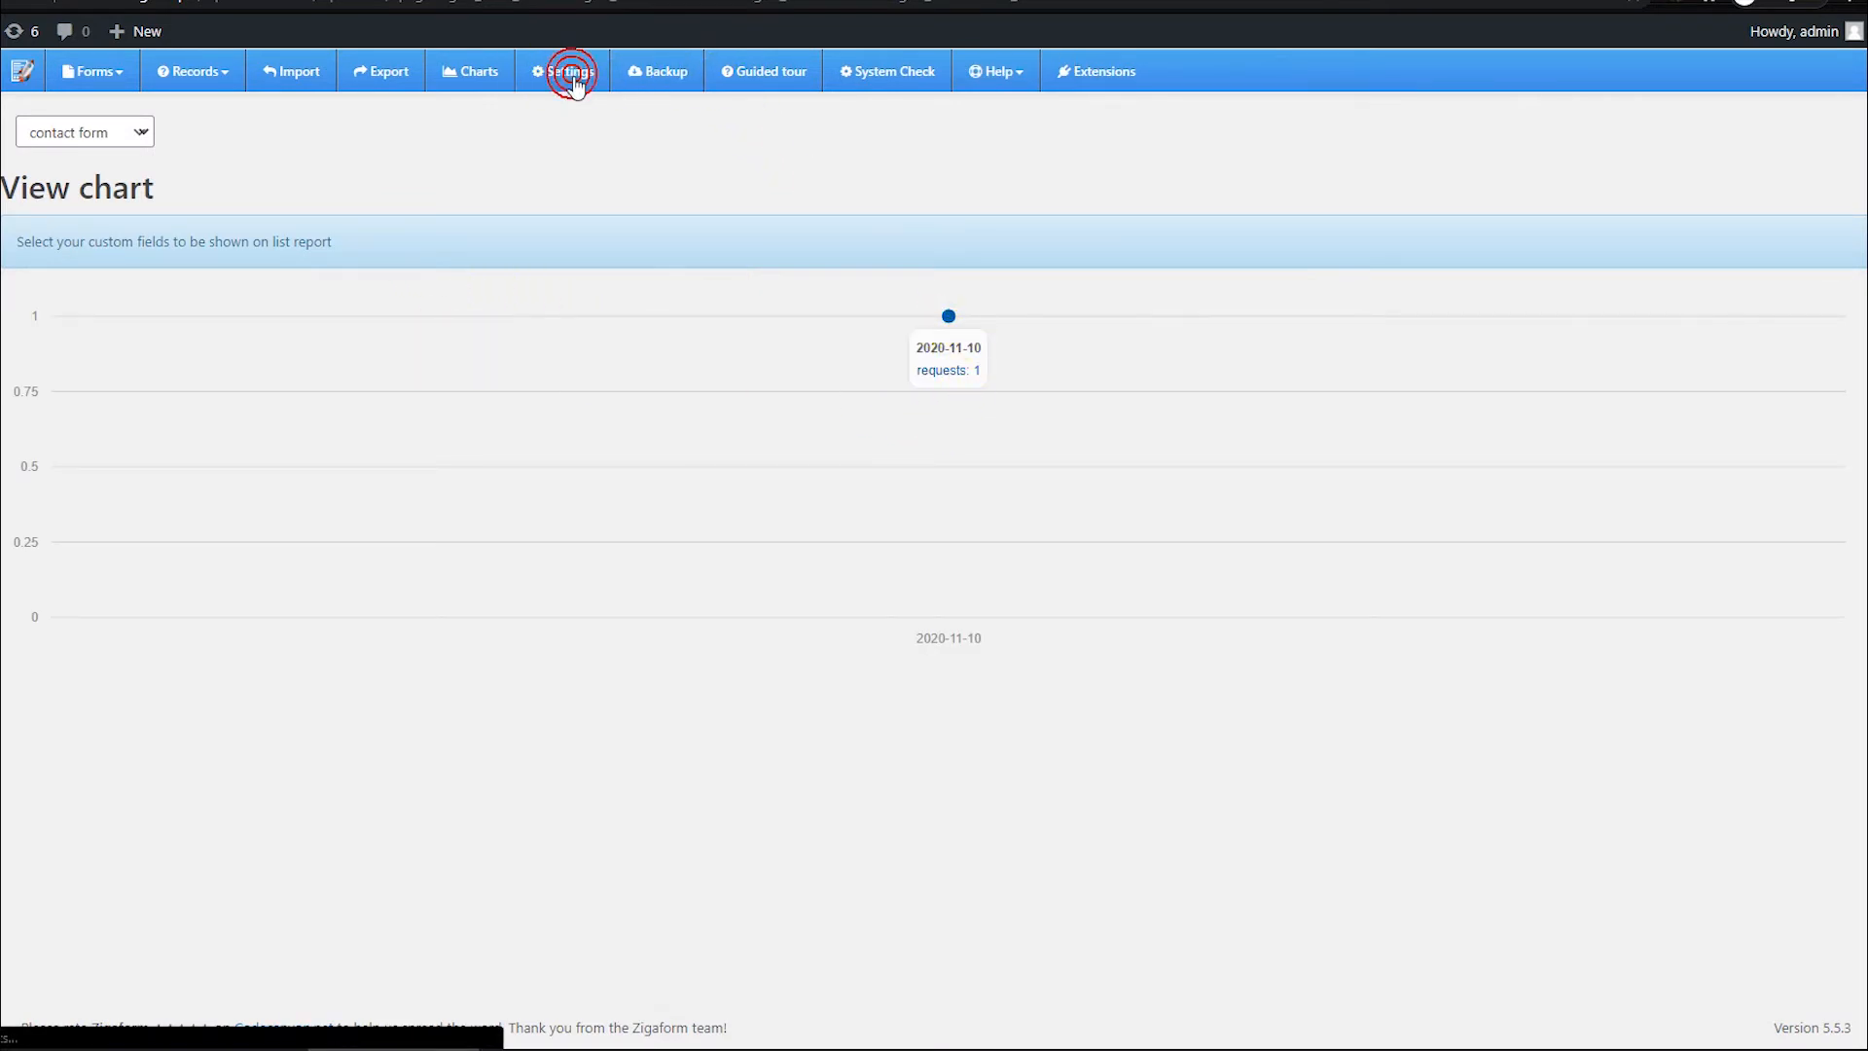
{"action": "left_click", "coordinate": [716, 201]}
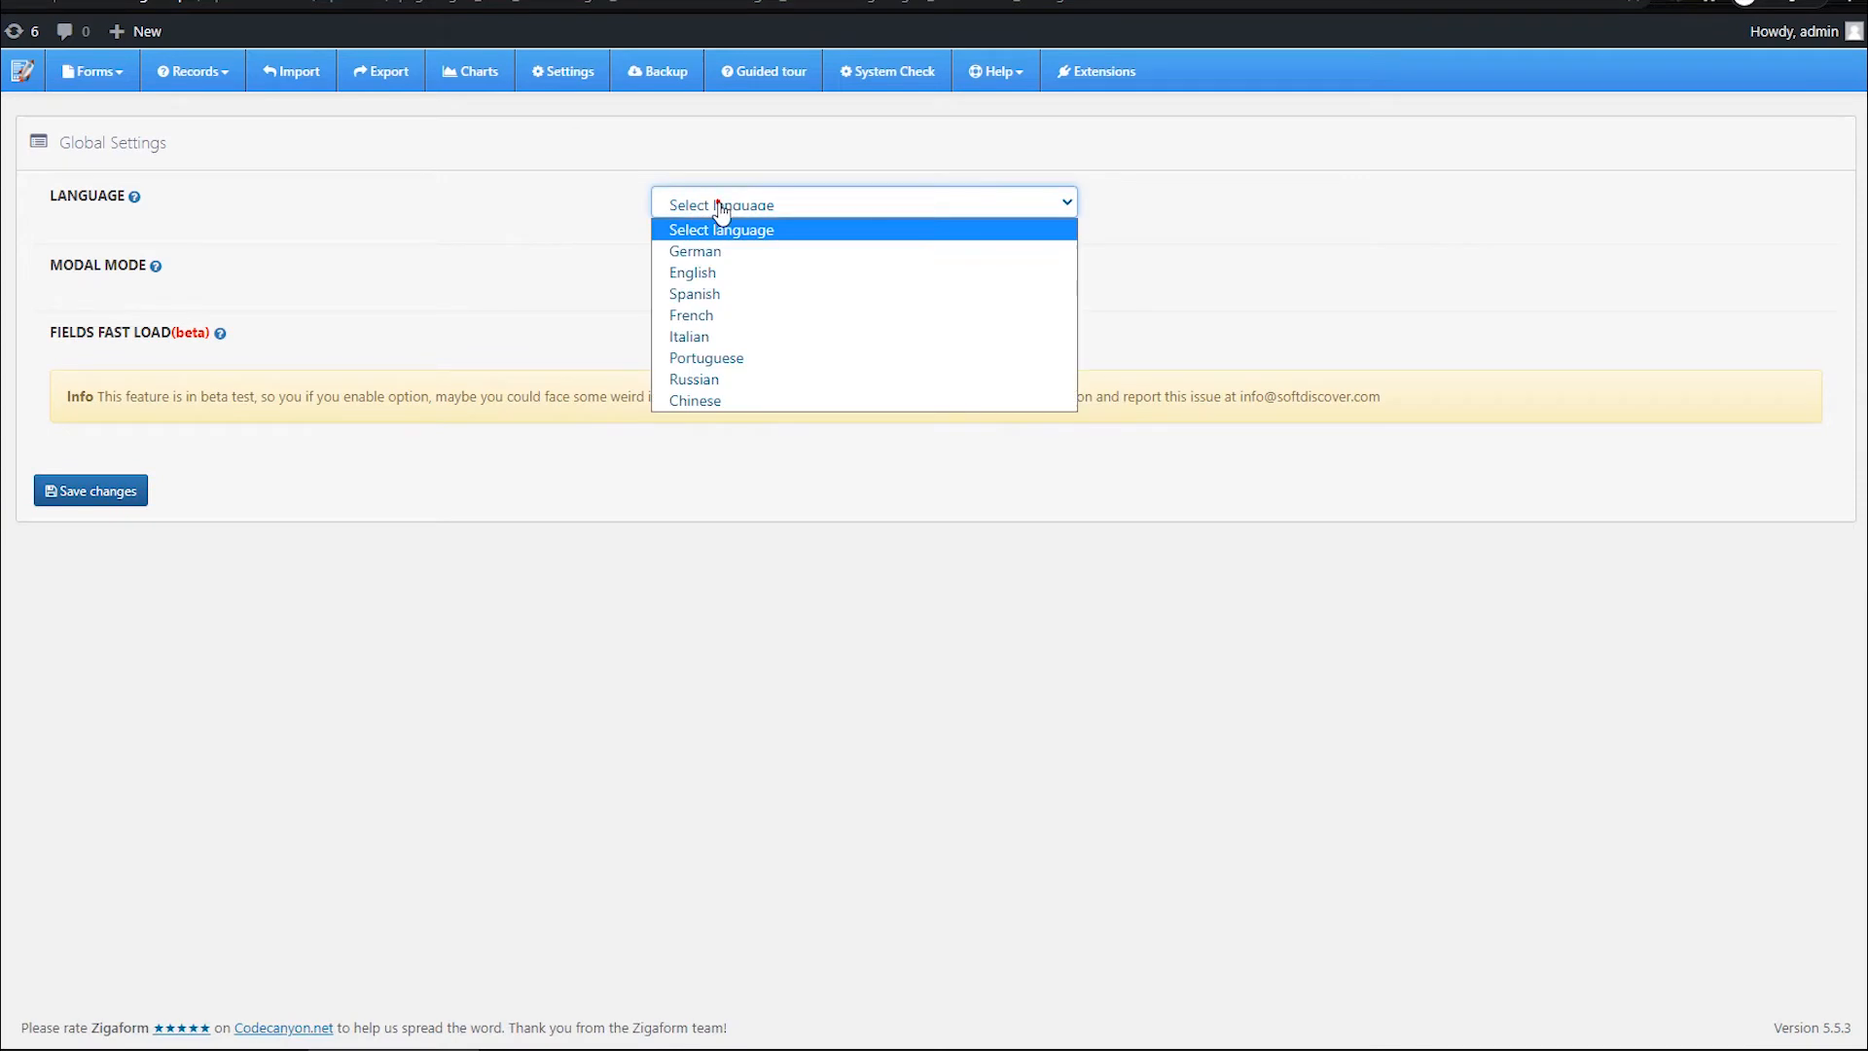
{"action": "left_click", "coordinate": [530, 282]}
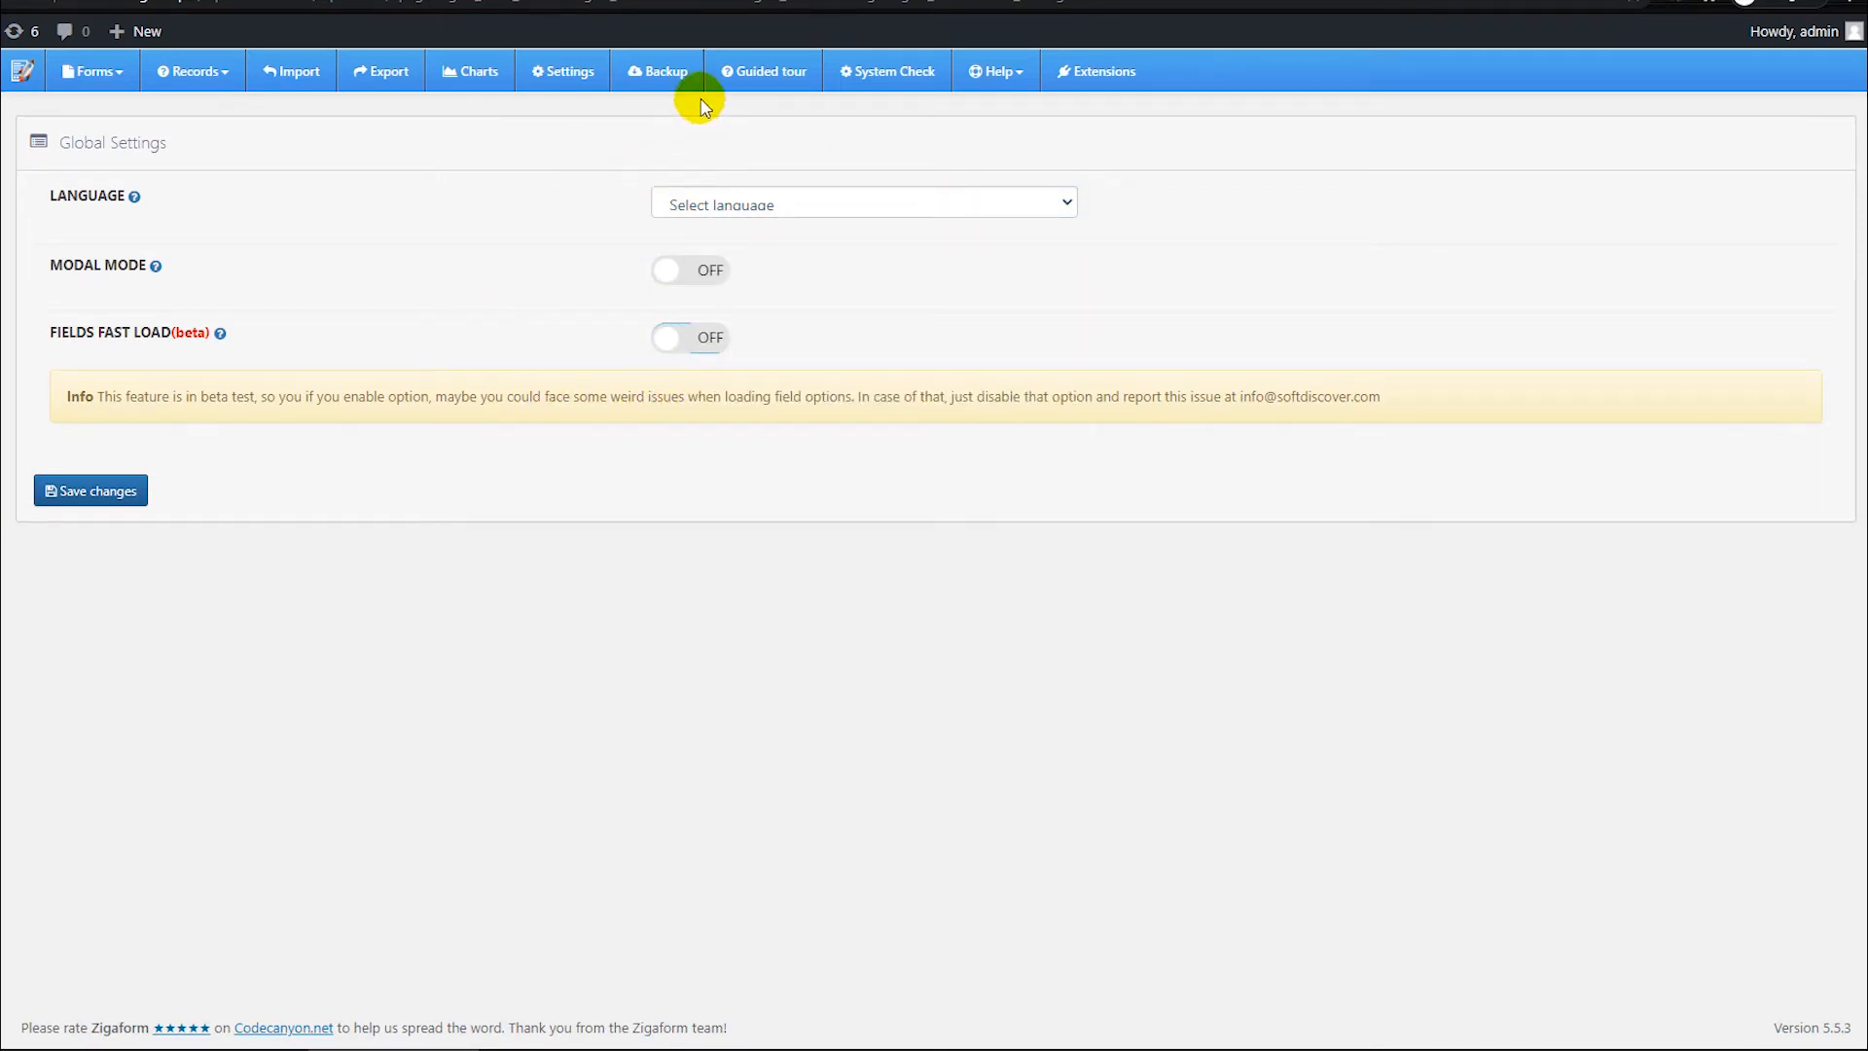
Step: Review the backup page's options for creating, storing and uploading form backups
{"action": "left_click", "coordinate": [639, 84]}
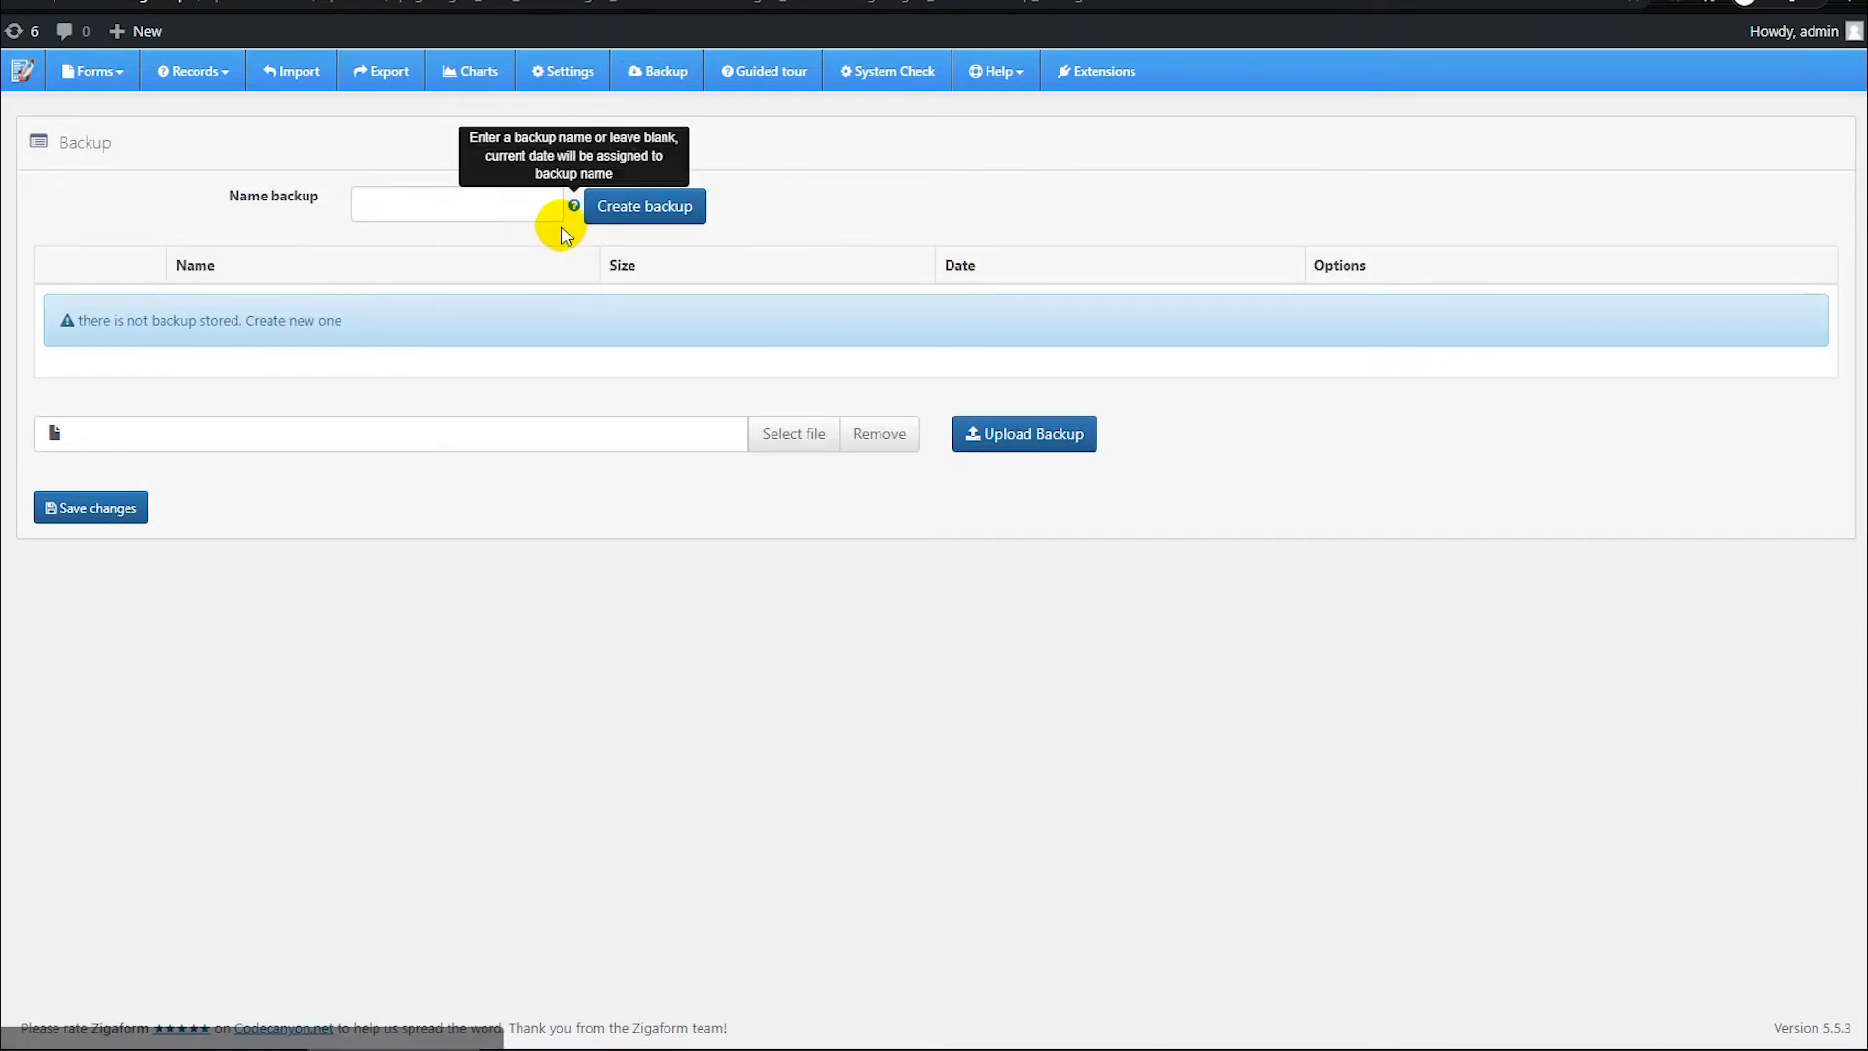
{"action": "left_click_drag", "start_coordinate": [286, 322], "coordinate": [268, 324]}
{"action": "left_click", "coordinate": [136, 329]}
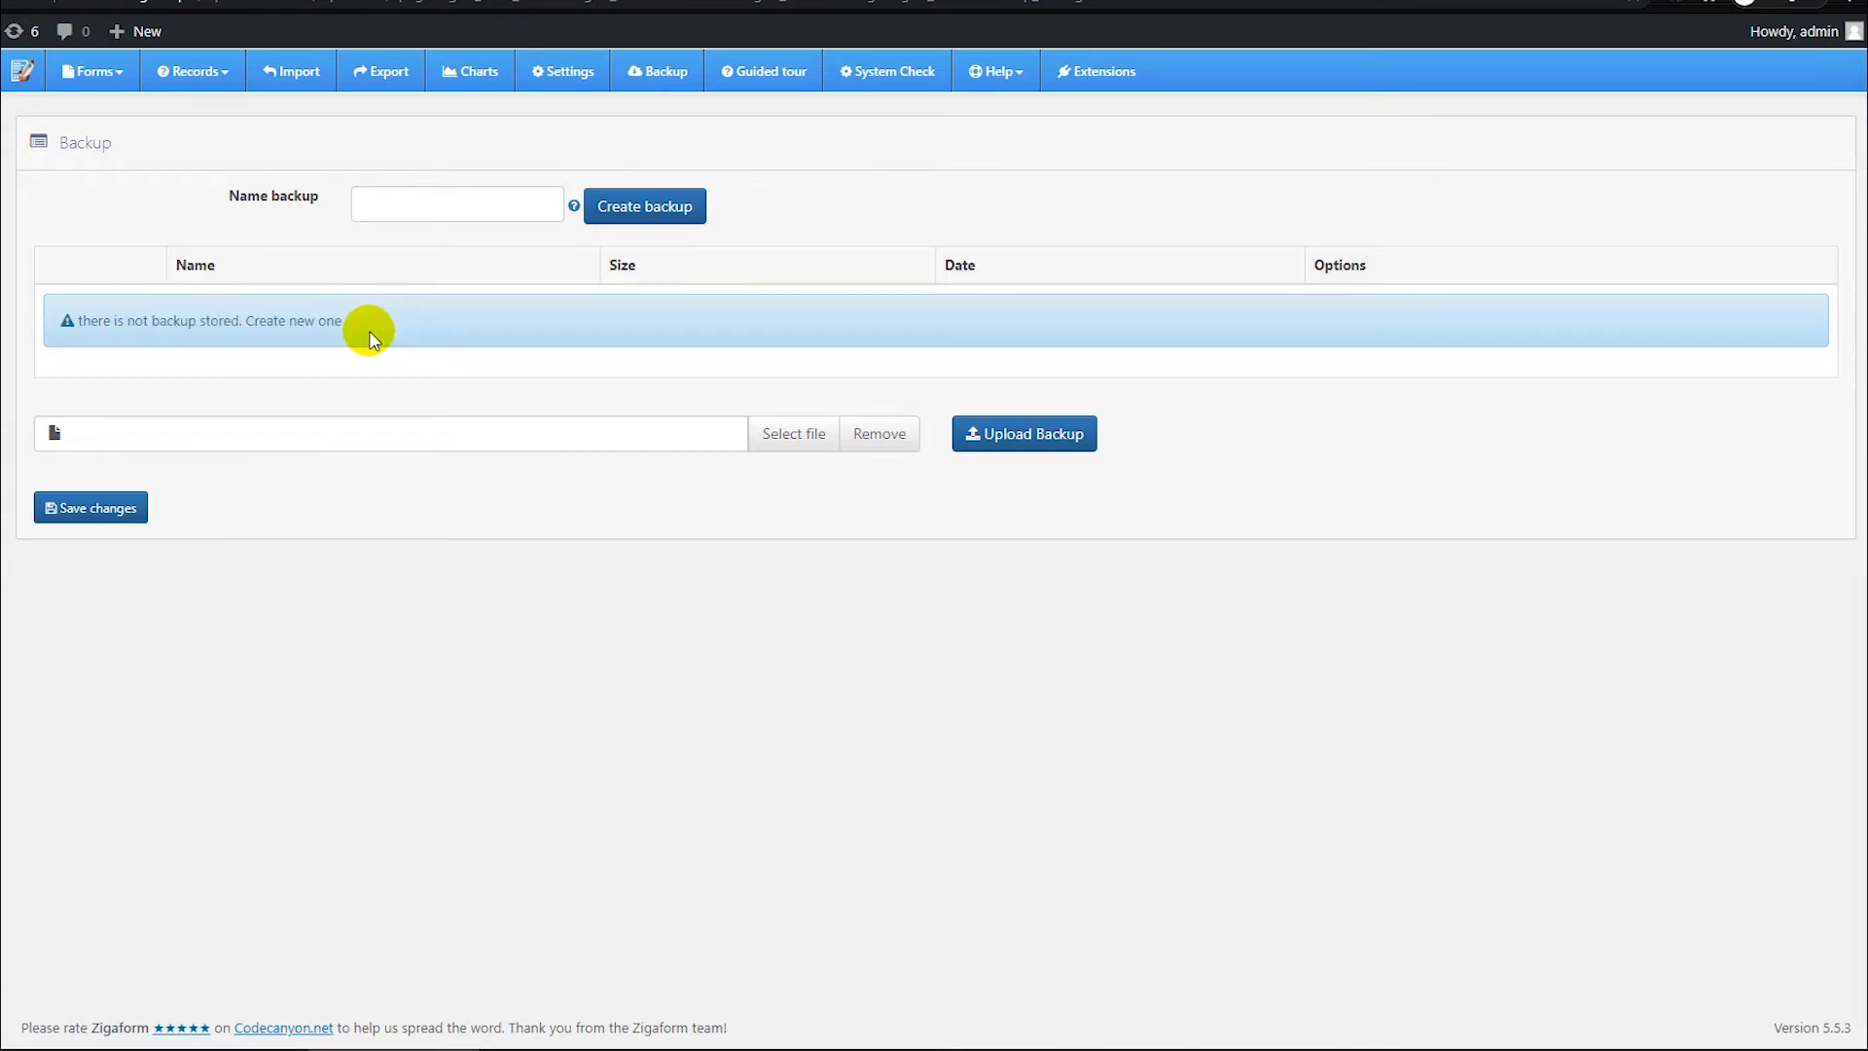
{"action": "left_click_drag", "start_coordinate": [248, 328], "coordinate": [105, 326]}
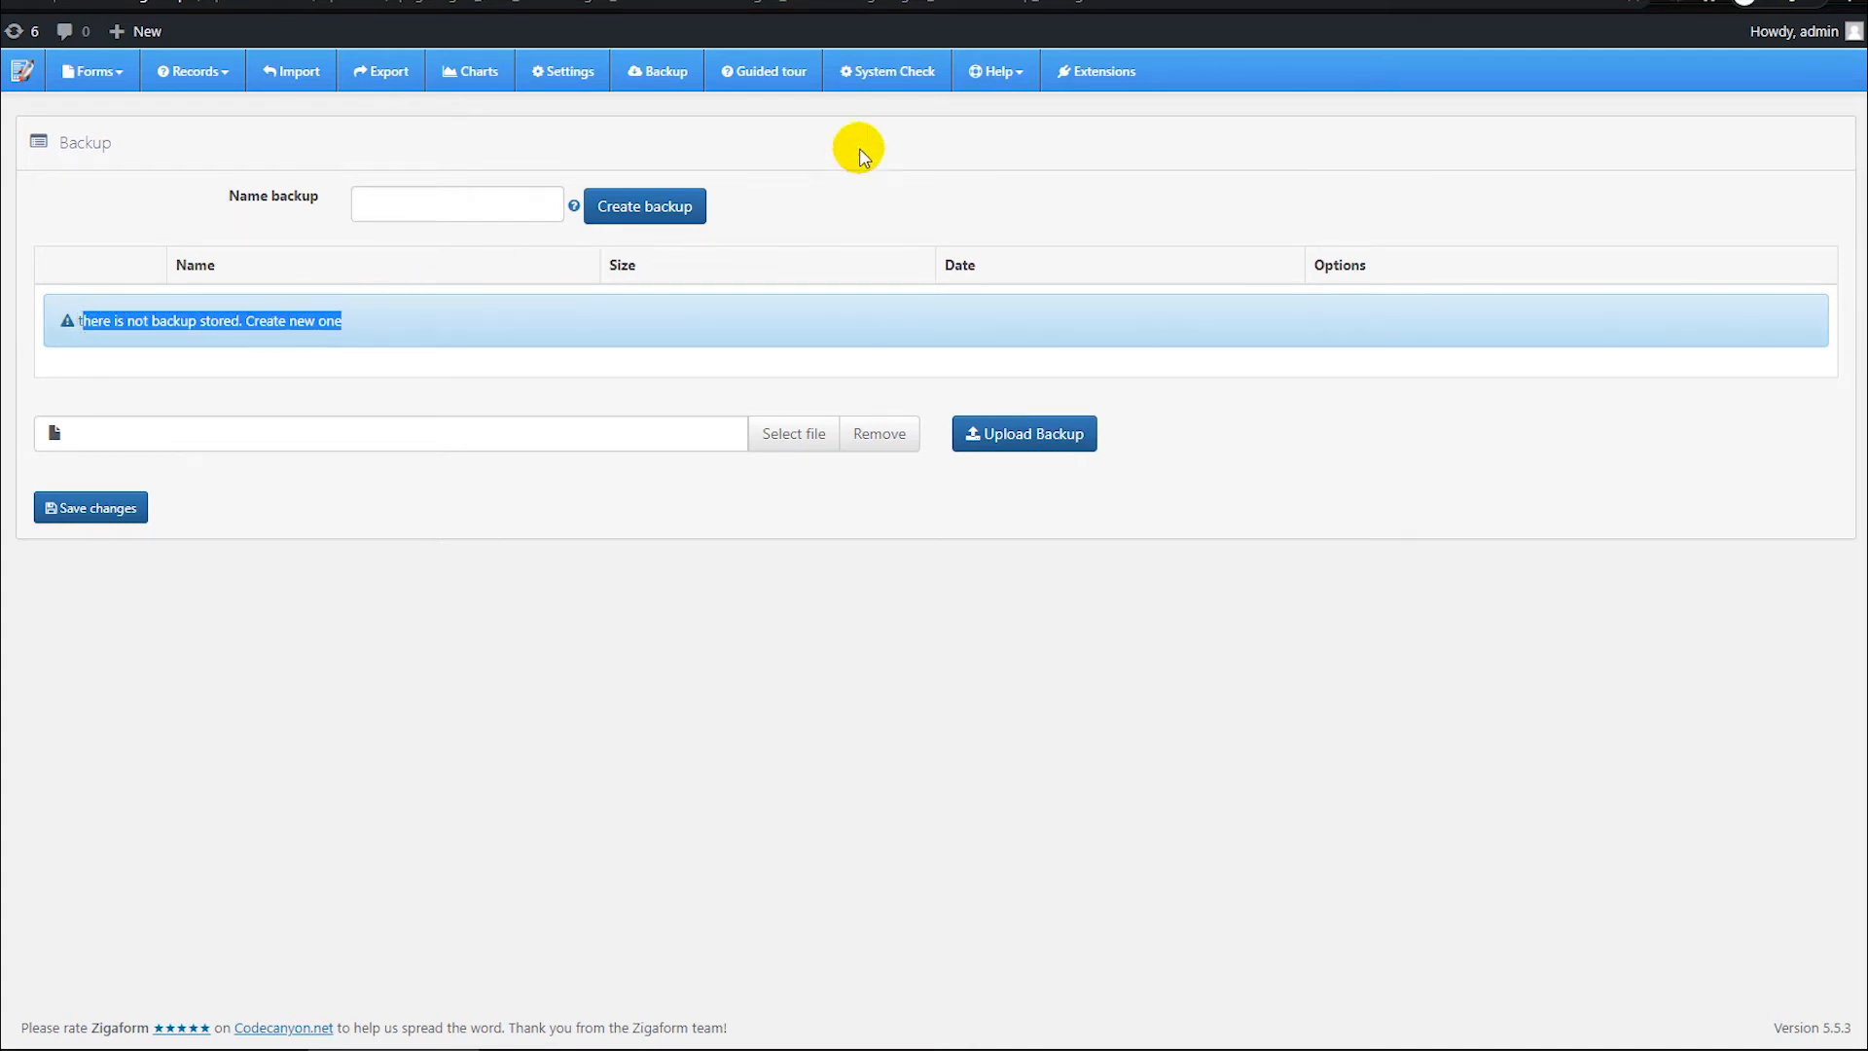
Step: Check the system's database integrity, directives and PHP extensions
{"action": "left_click", "coordinate": [878, 86]}
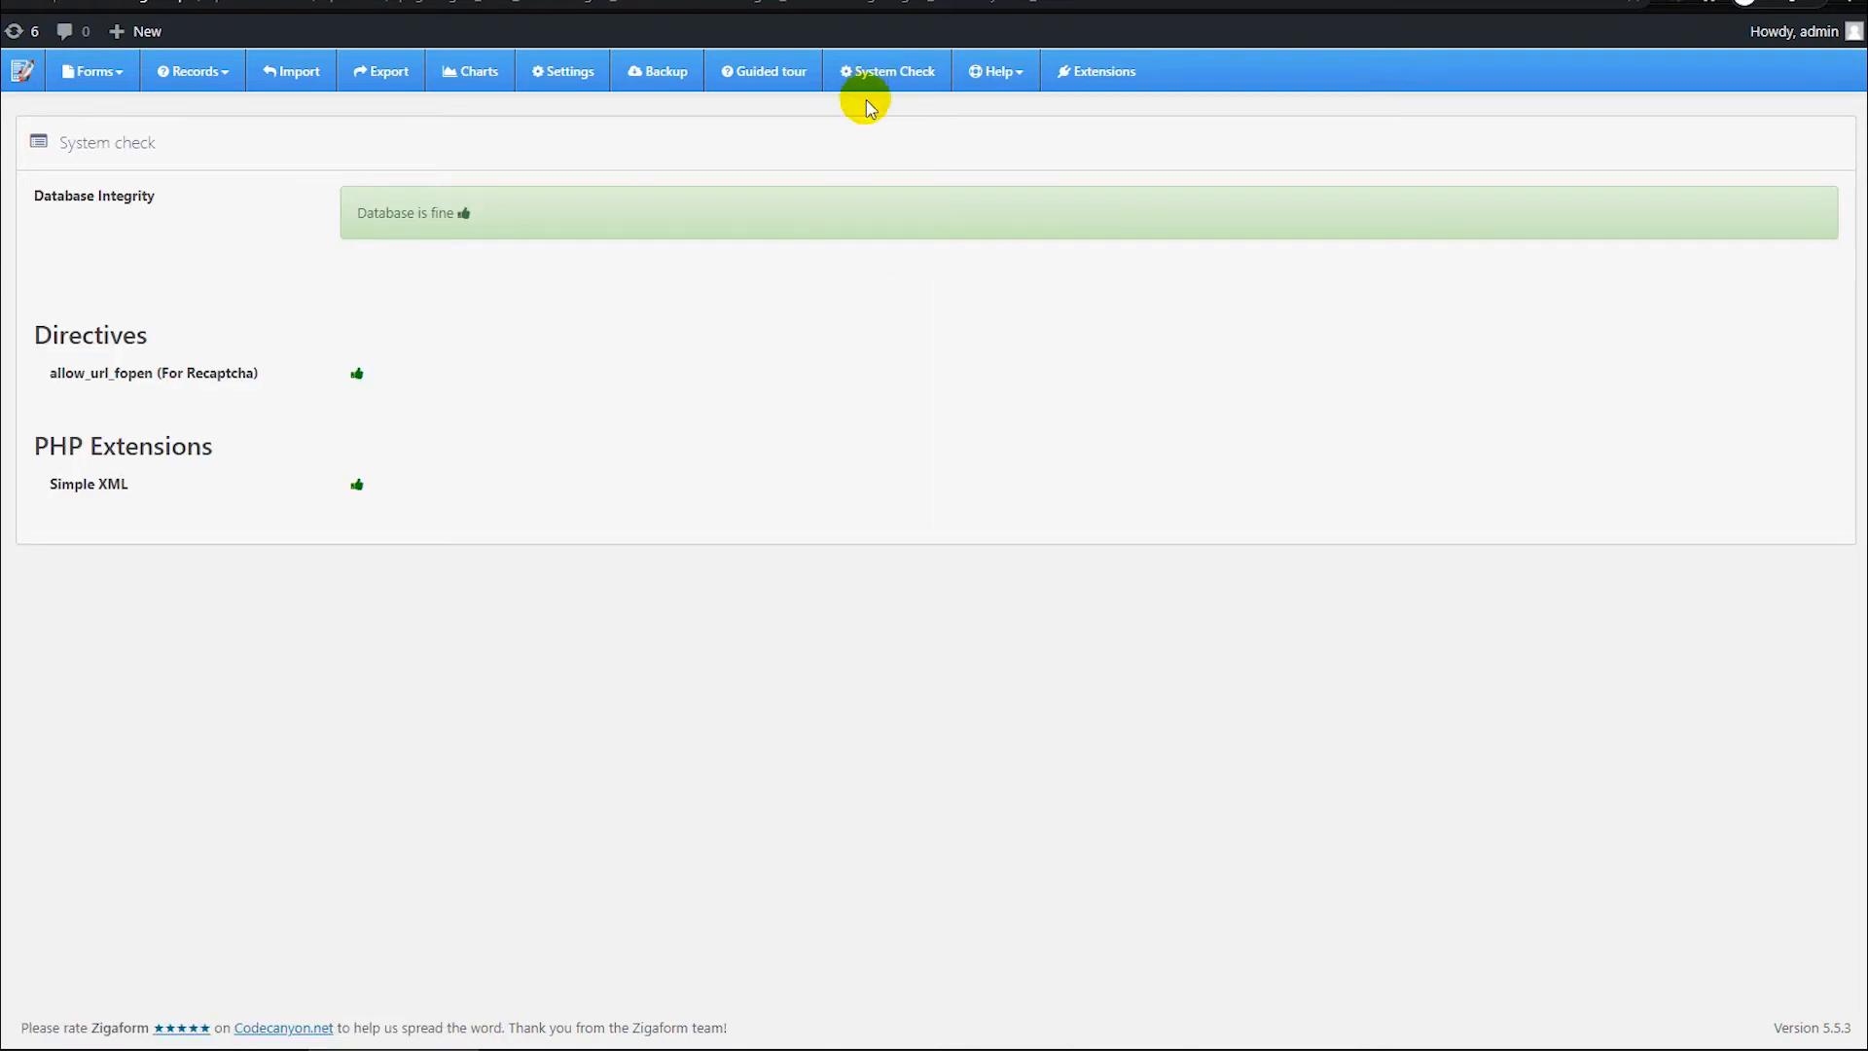
{"action": "left_click", "coordinate": [169, 215]}
{"action": "left_click", "coordinate": [522, 219]}
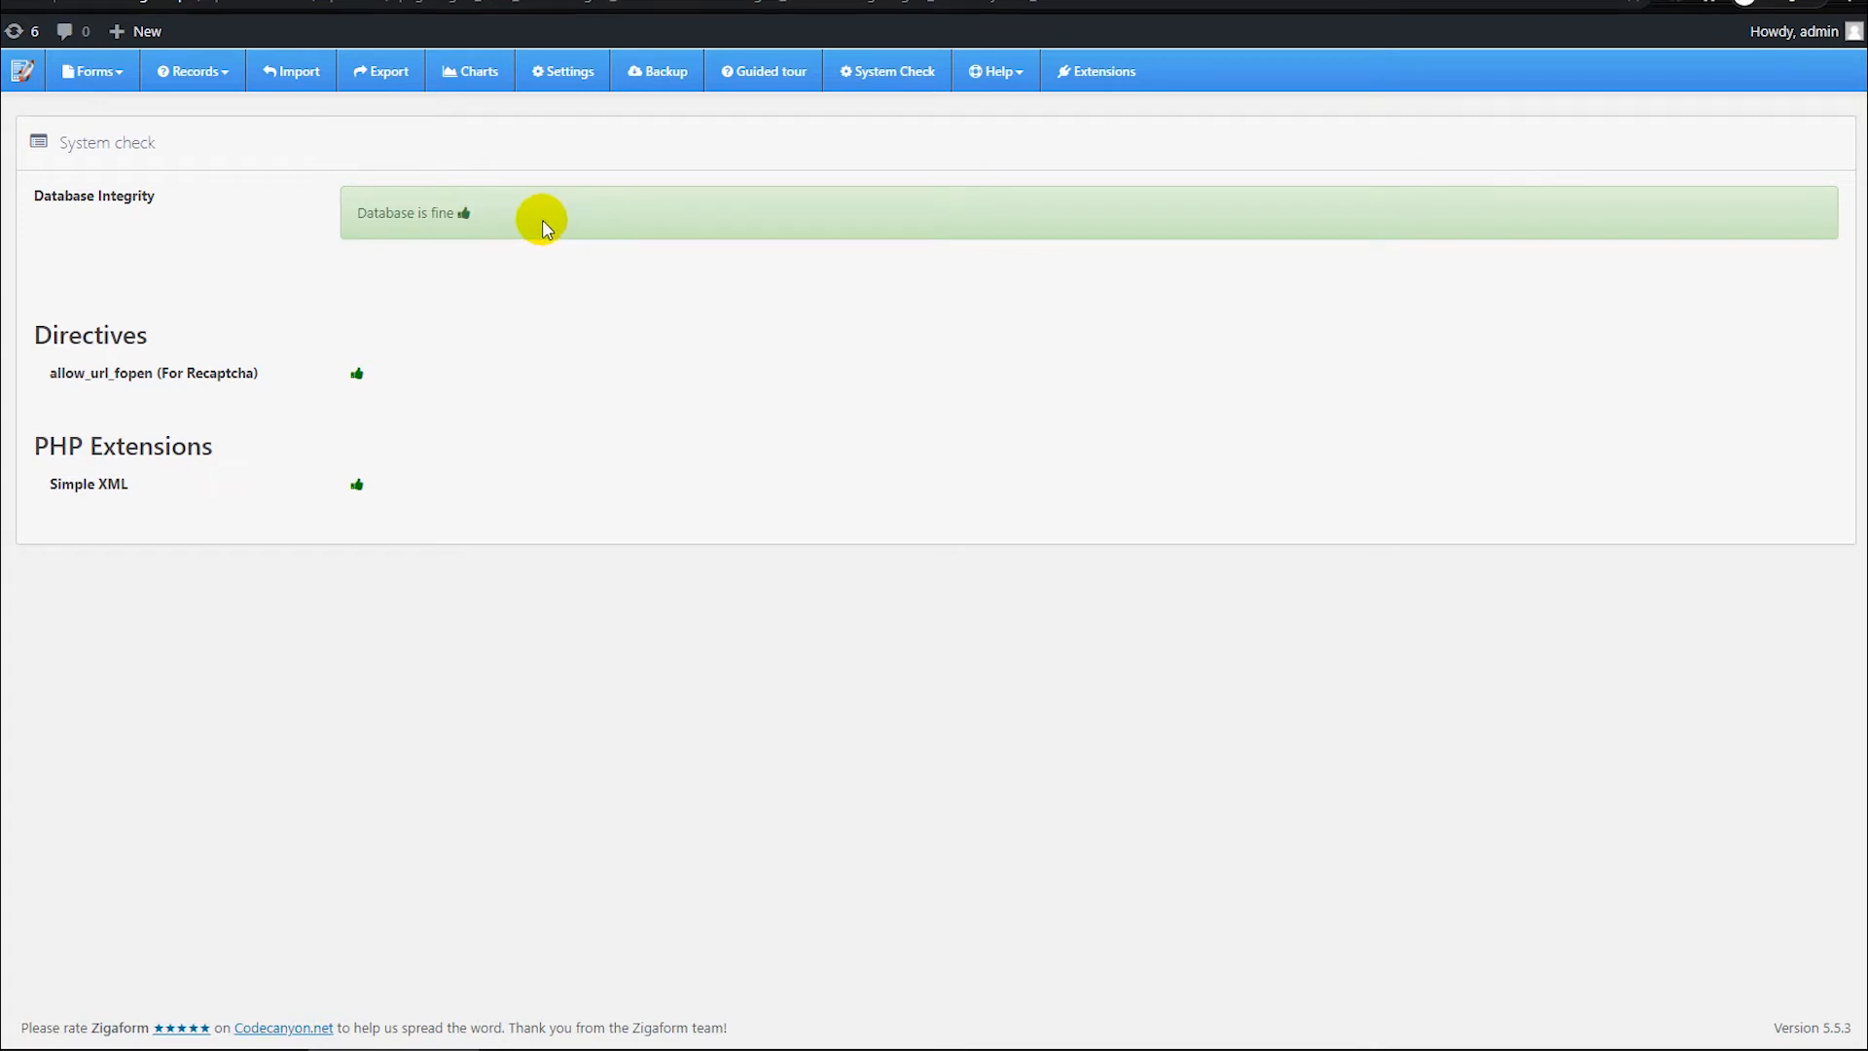
Step: Enable the Translation Manager Add-on and open its translation page
{"action": "left_click", "coordinate": [1099, 78]}
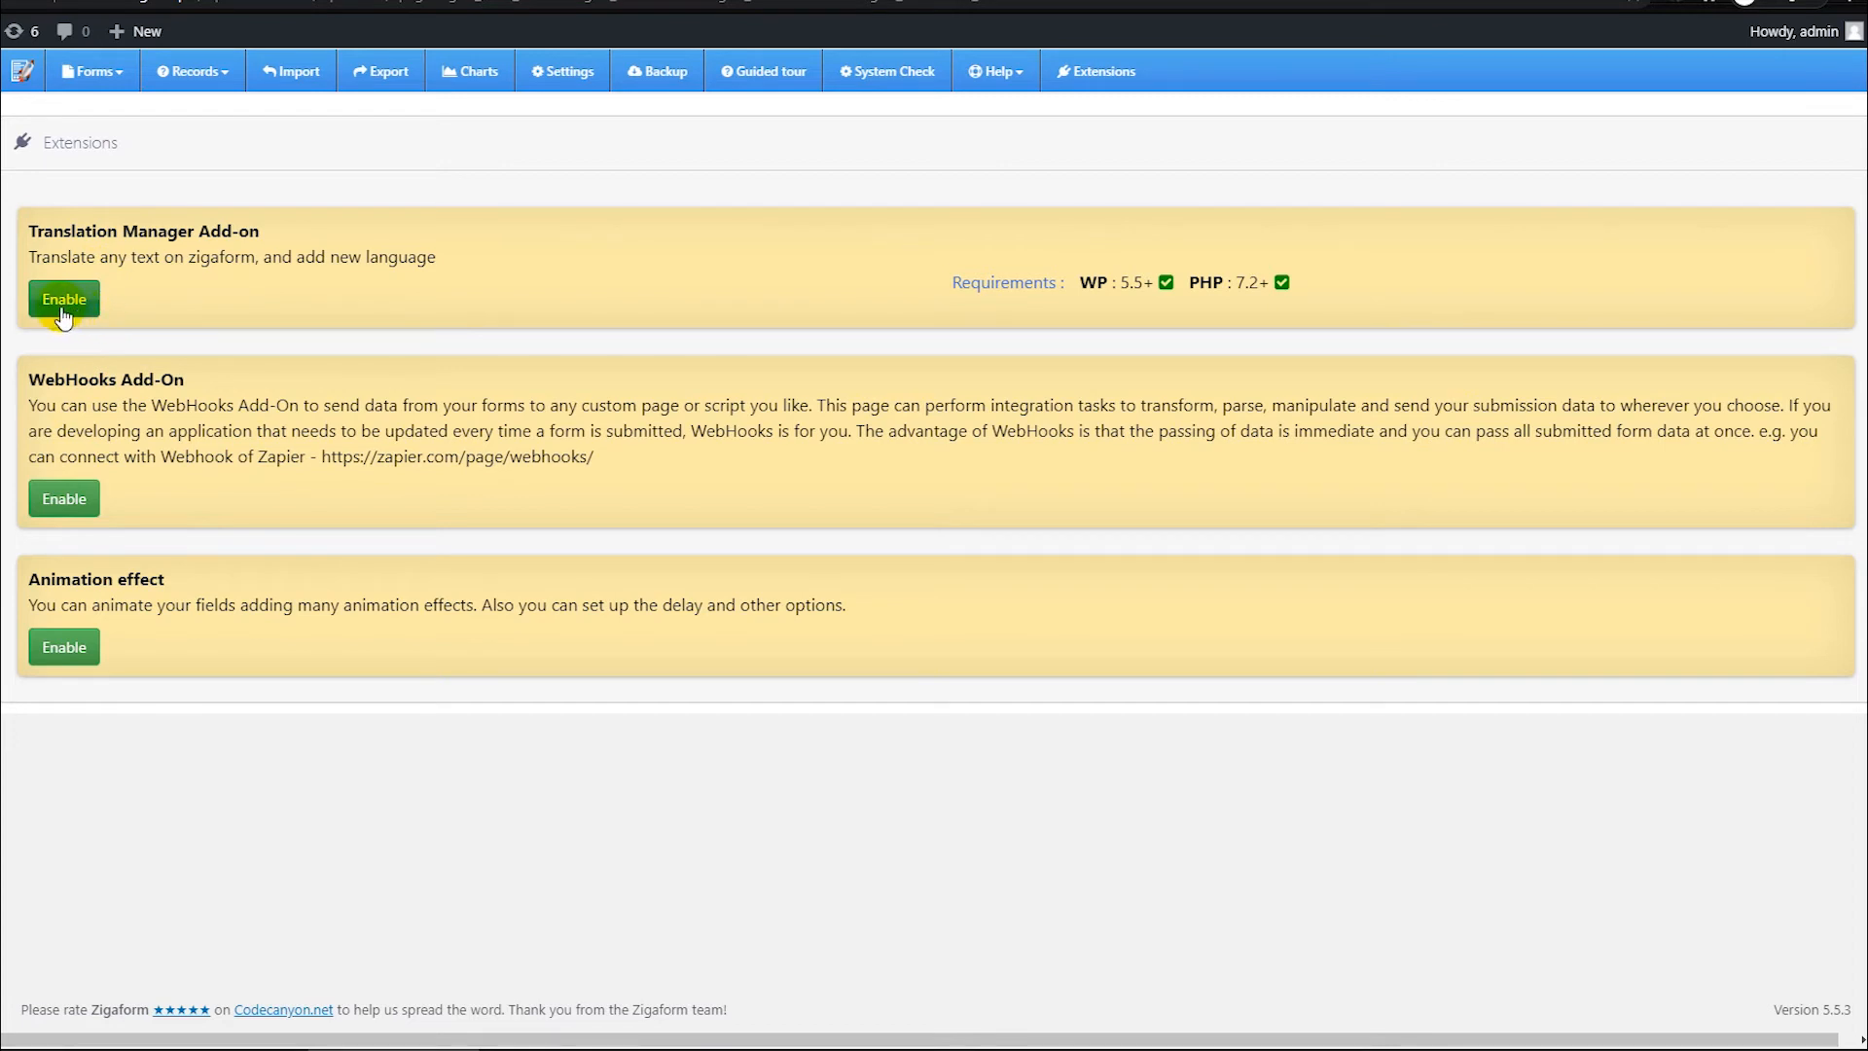
{"action": "left_click", "coordinate": [85, 288]}
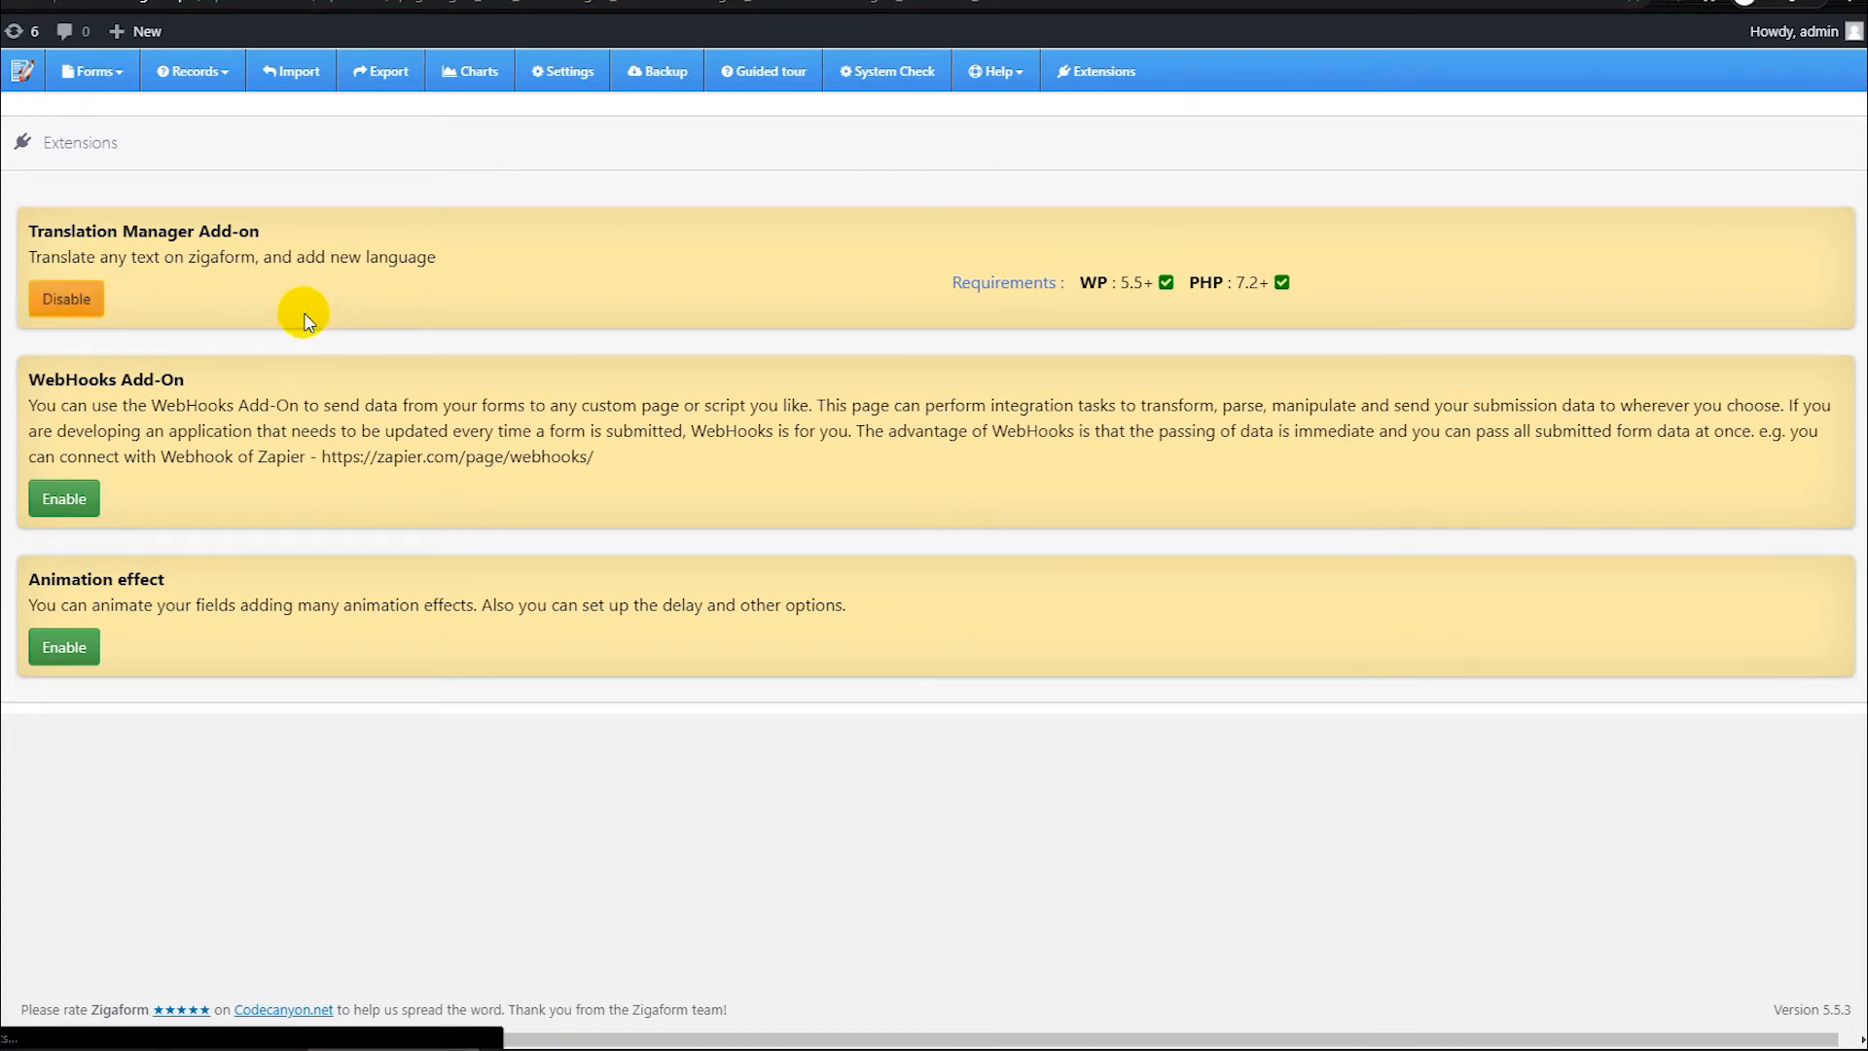
{"action": "mouse_move", "coordinate": [2, 551]}
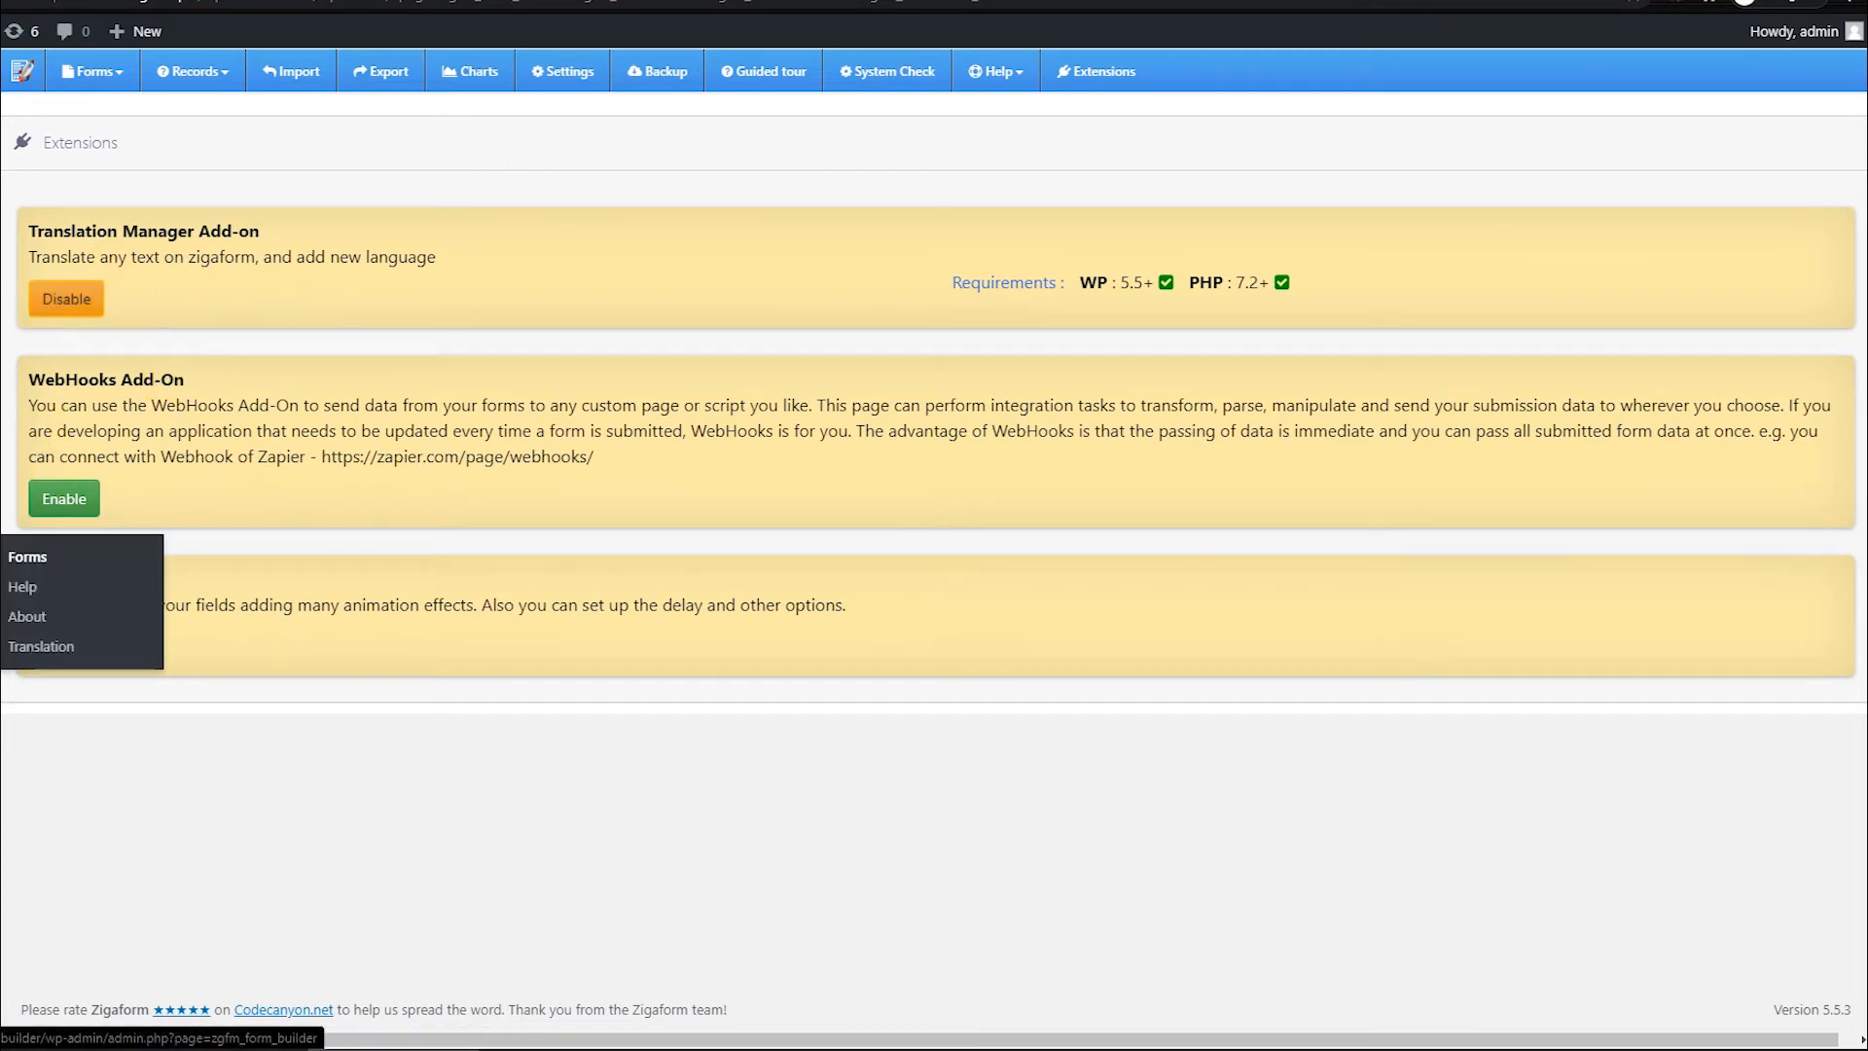
{"action": "left_click", "coordinate": [65, 659]}
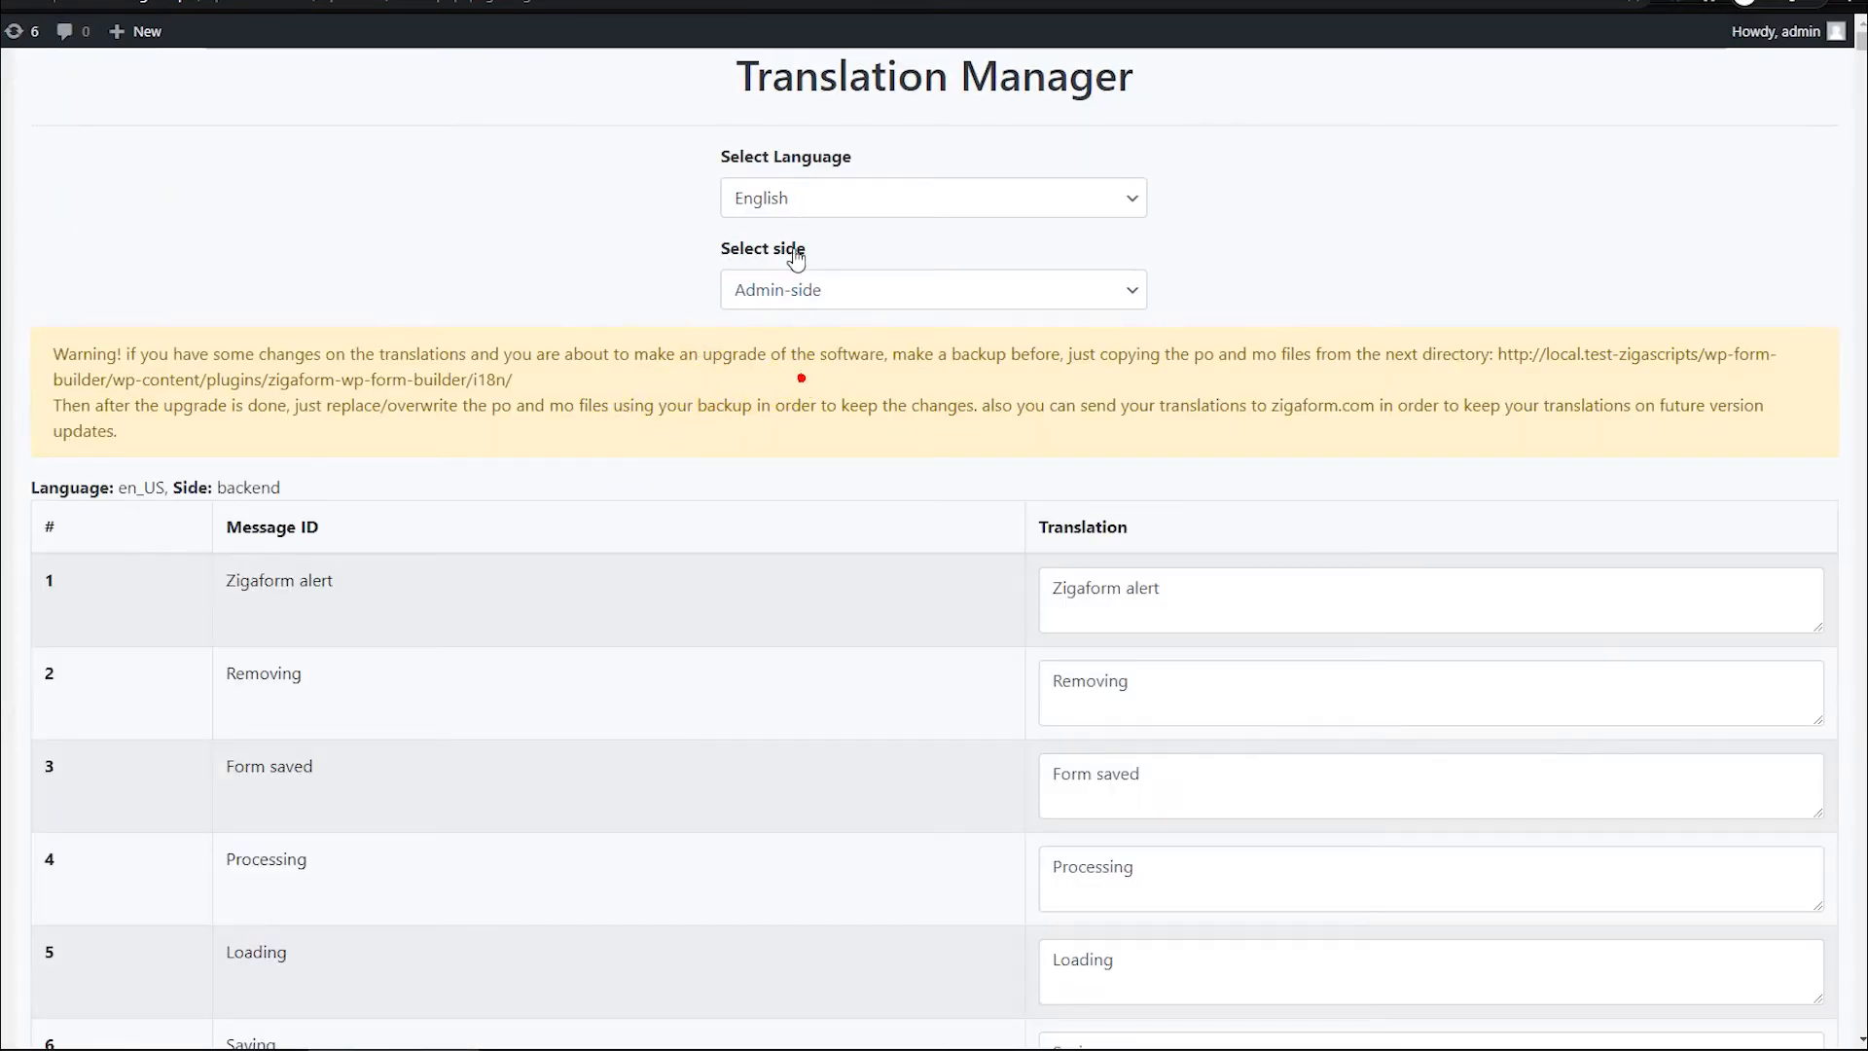
Step: Examine the Translation Manager's language choice and its full list of admin-side English messages with their editable translations
{"action": "left_click", "coordinate": [905, 208]}
{"action": "left_click", "coordinate": [905, 212]}
{"action": "scroll", "coordinate": [951, 492], "scroll_direction": "down", "scroll_amount": 3}
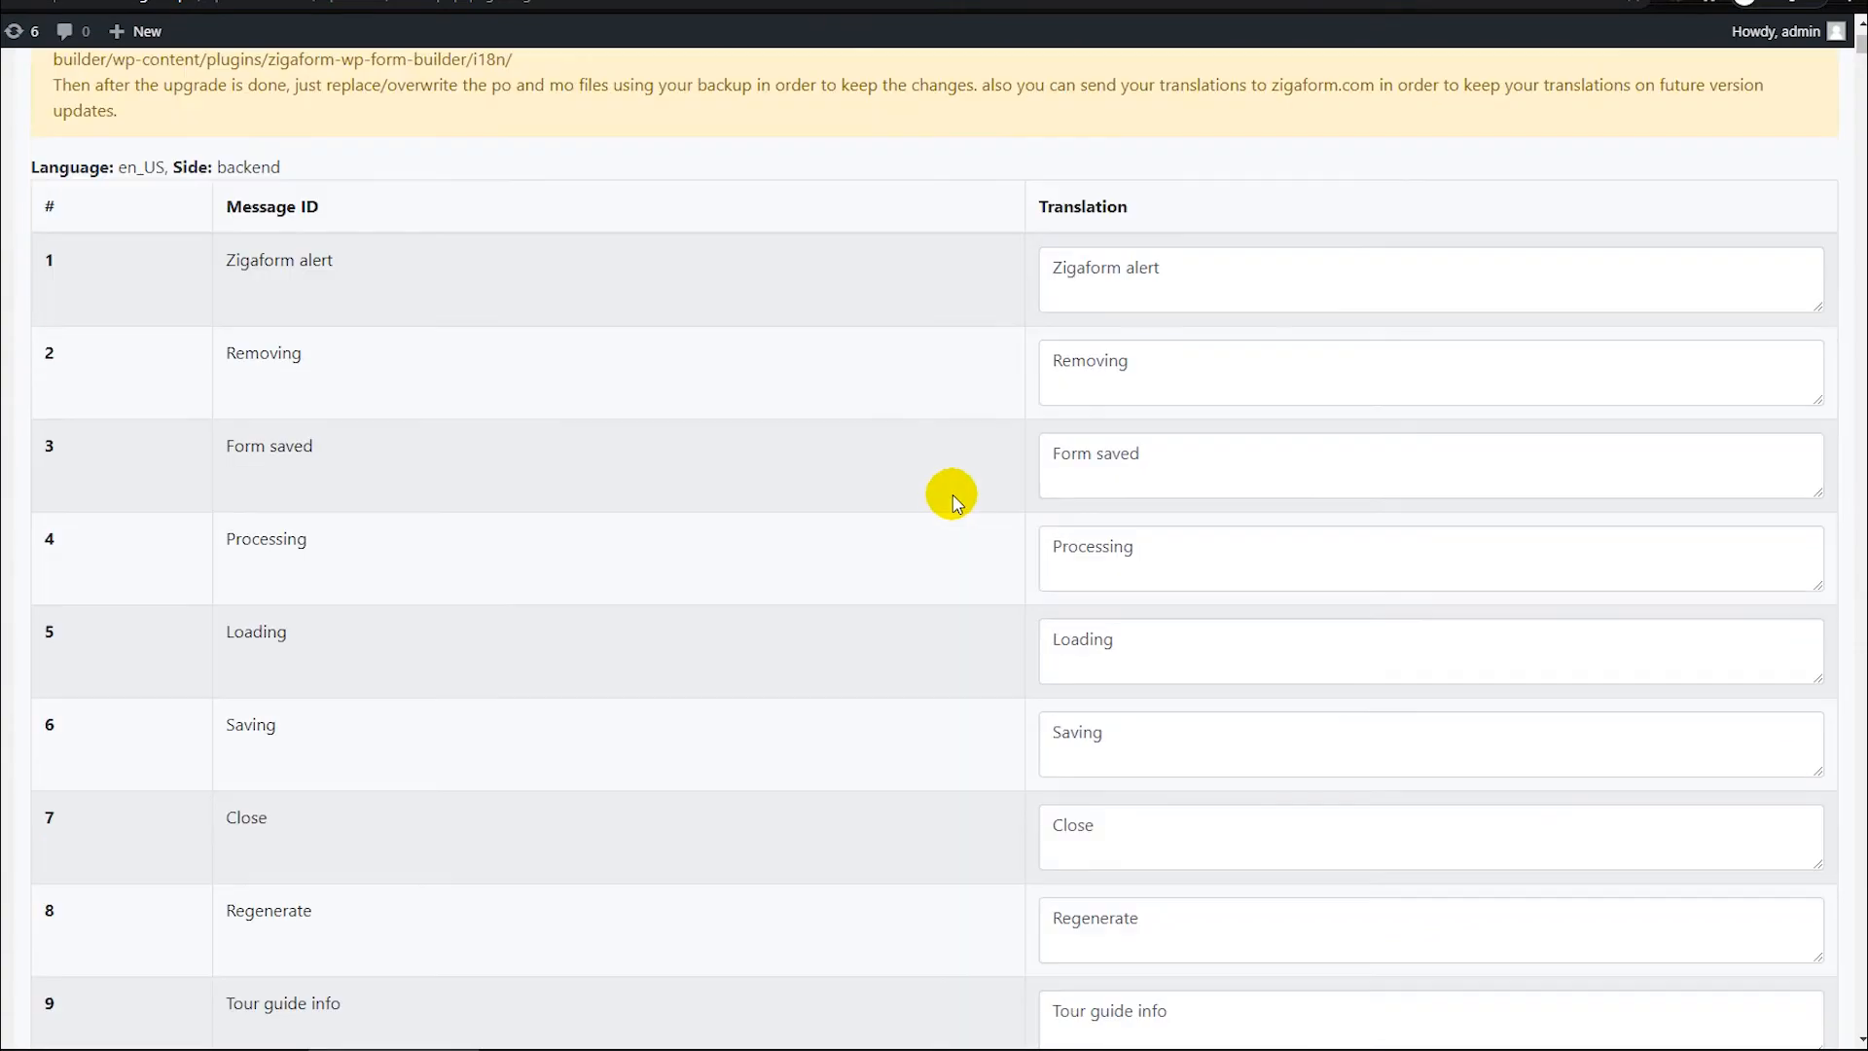
{"action": "scroll", "coordinate": [1163, 467], "scroll_direction": "up", "scroll_amount": 2}
{"action": "left_click", "coordinate": [1205, 479]}
{"action": "scroll", "coordinate": [924, 544], "scroll_direction": "down", "scroll_amount": 5}
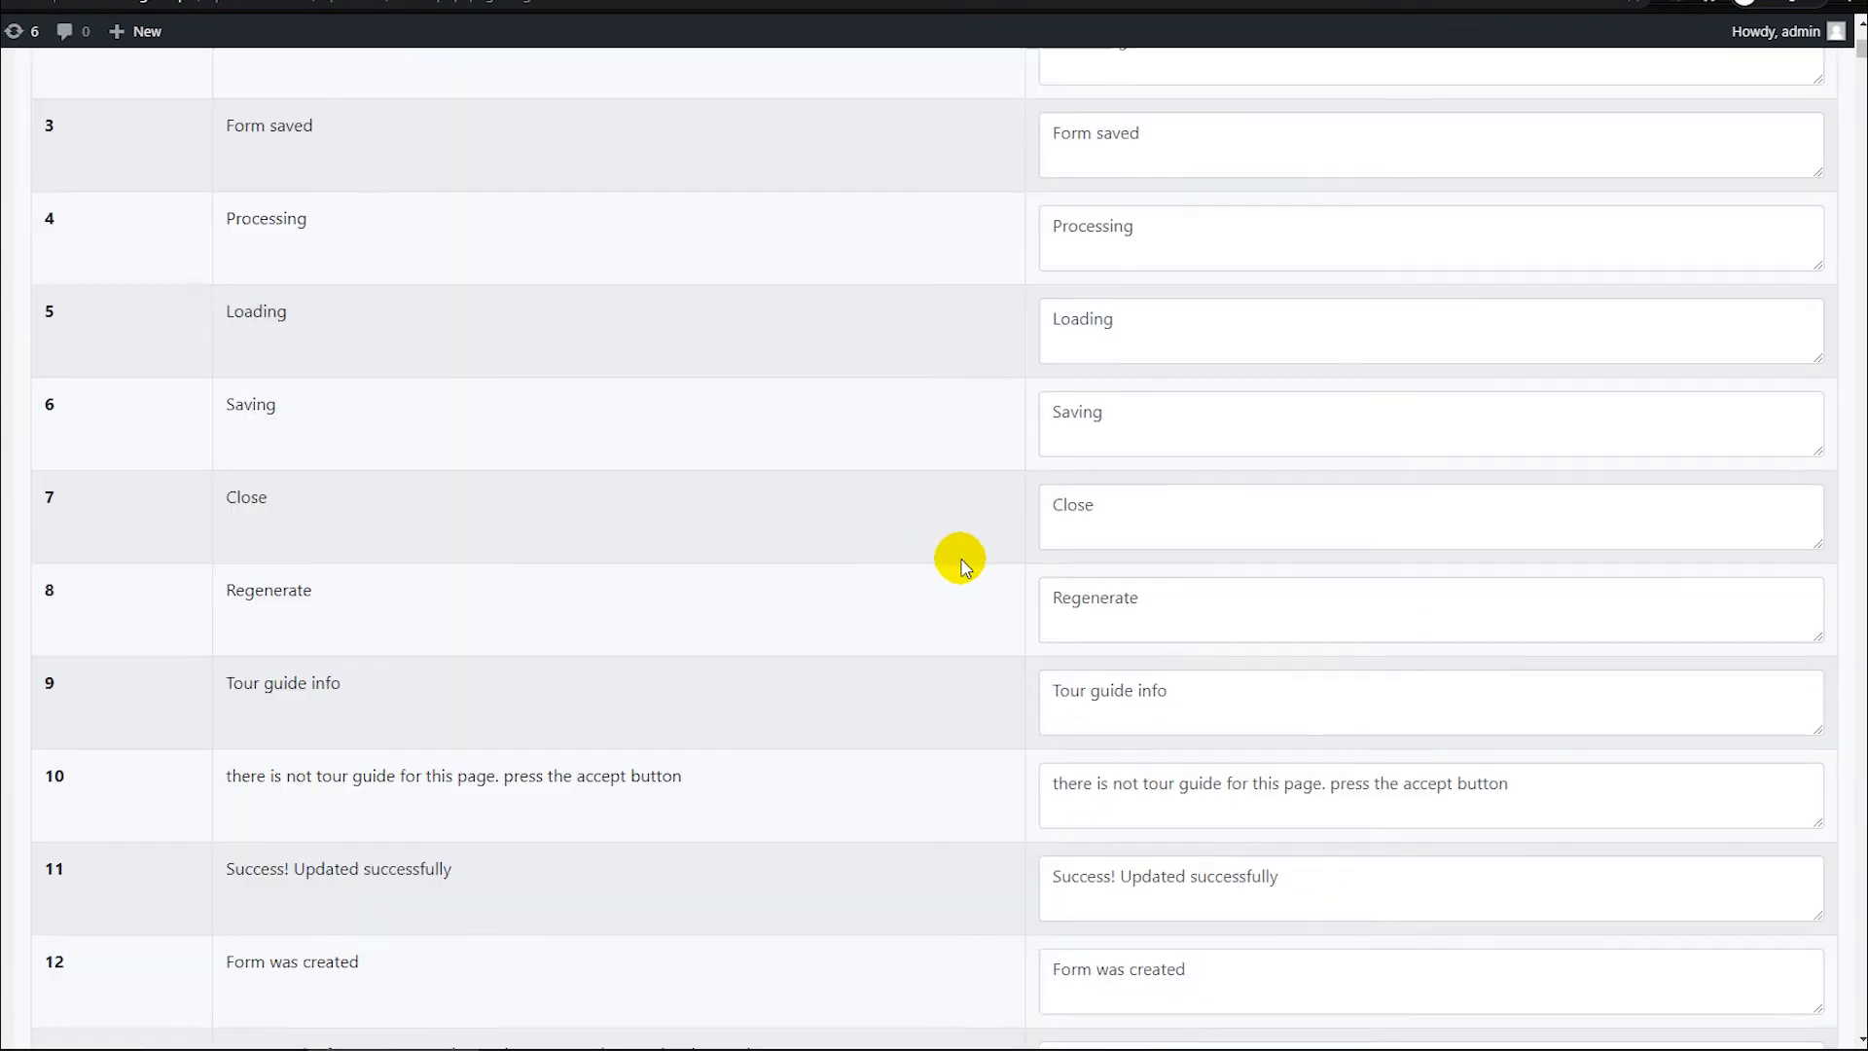
{"action": "scroll", "coordinate": [1109, 587], "scroll_direction": "up", "scroll_amount": 2}
{"action": "scroll", "coordinate": [1063, 584], "scroll_direction": "up", "scroll_amount": 6}
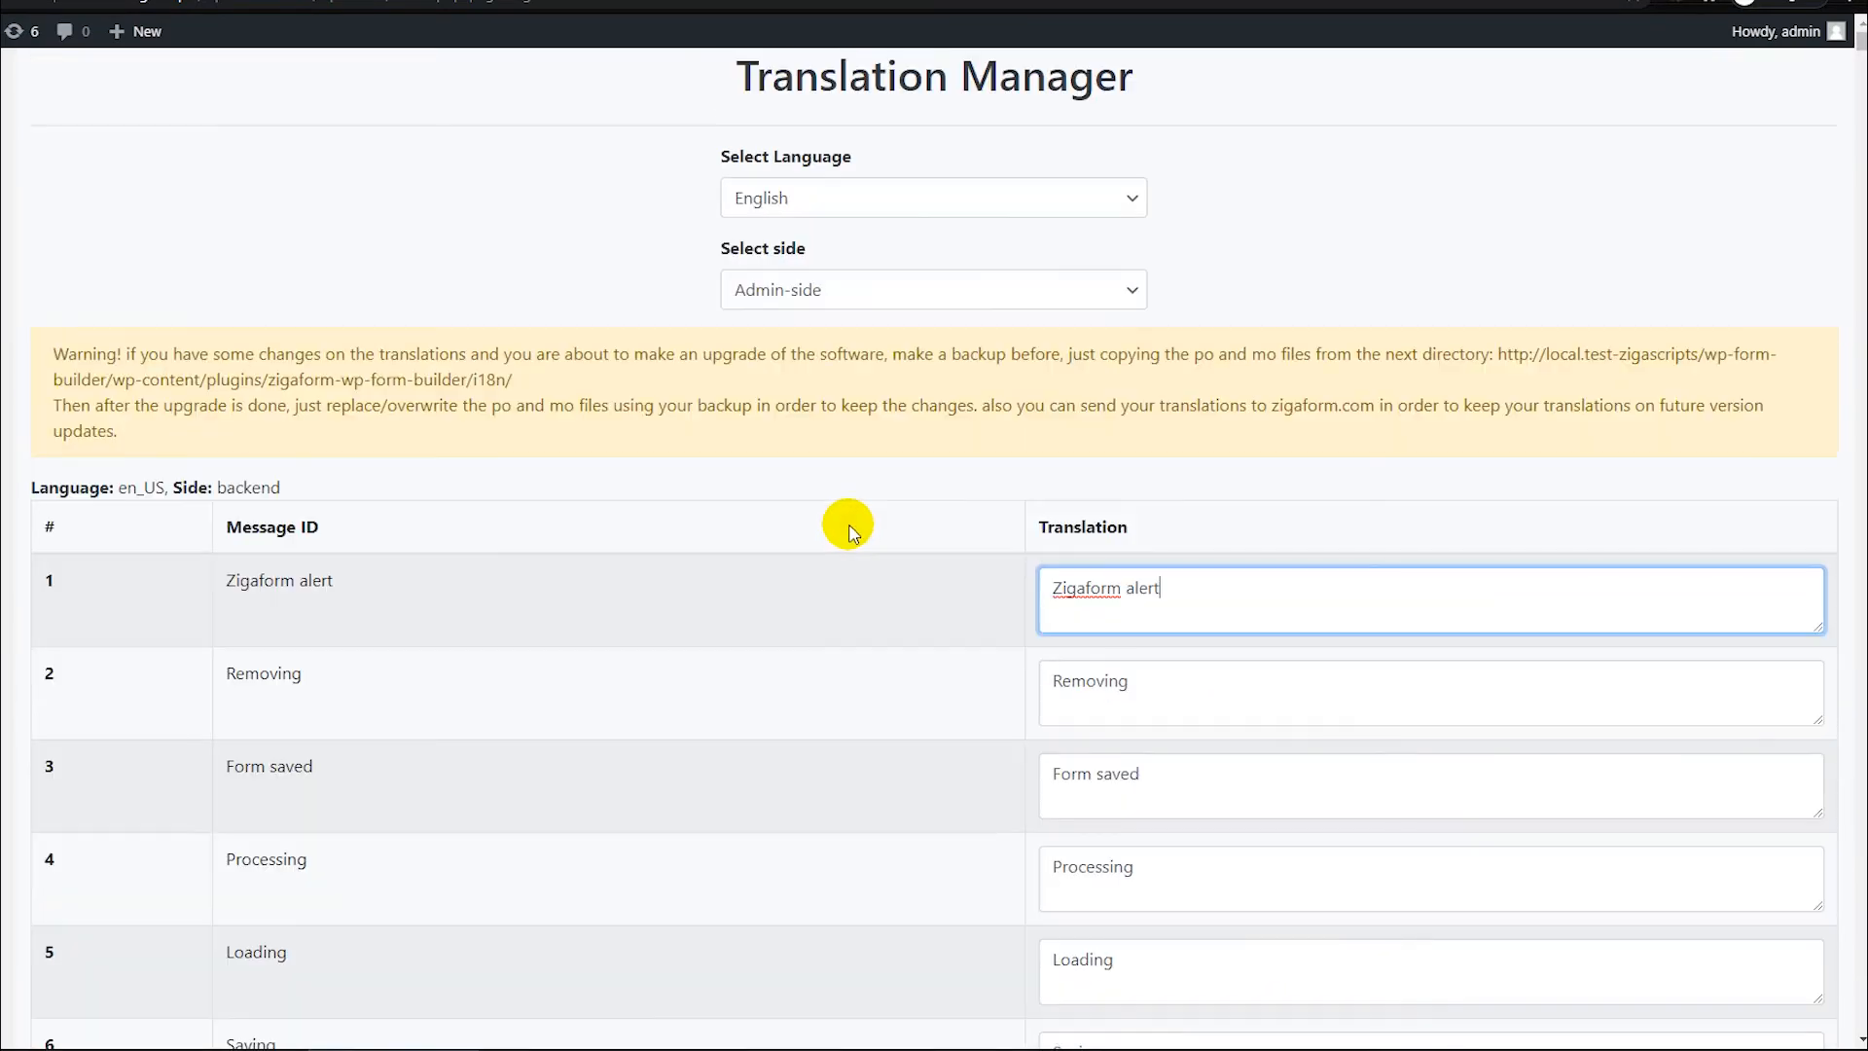
{"action": "scroll", "coordinate": [934, 613], "scroll_direction": "down", "scroll_amount": 20}
{"action": "scroll", "coordinate": [976, 637], "scroll_direction": "down", "scroll_amount": 1}
{"action": "left_click", "coordinate": [1089, 521]}
{"action": "left_click", "coordinate": [813, 477]}
{"action": "key", "text": "End"}
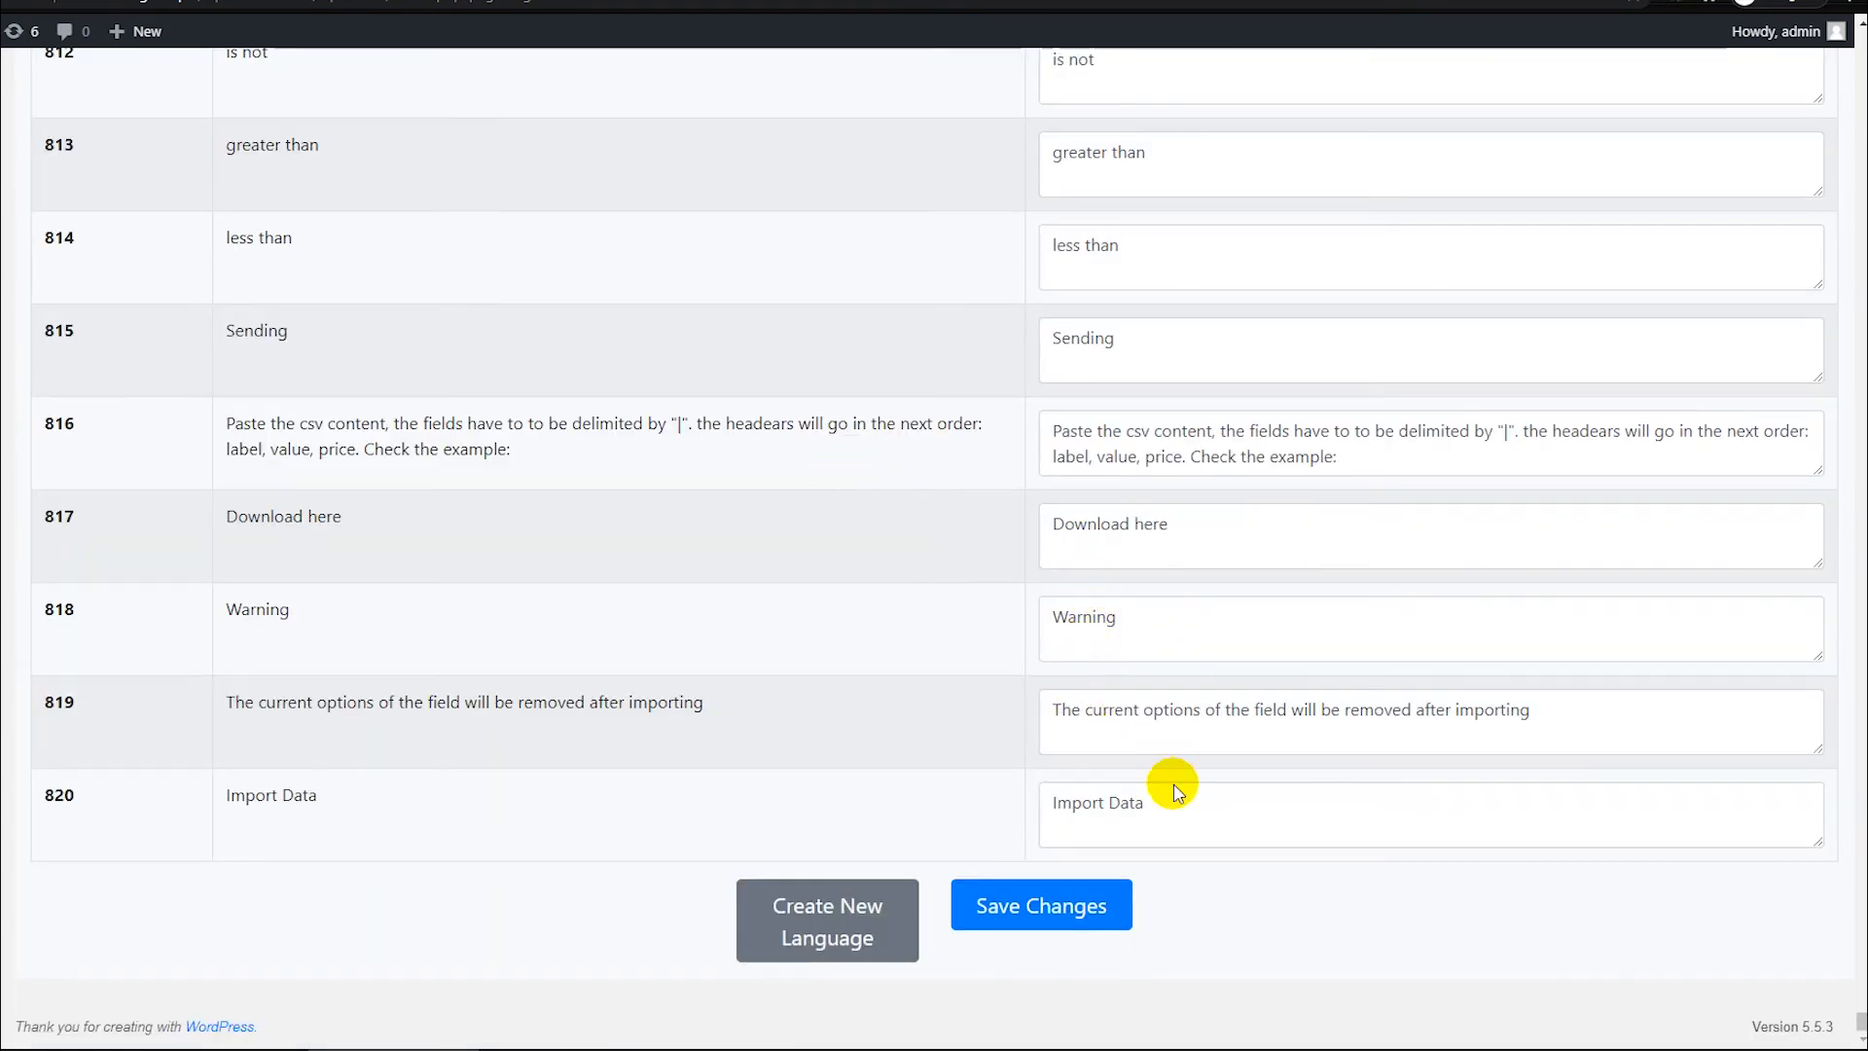
{"action": "scroll", "coordinate": [895, 622], "scroll_direction": "up", "scroll_amount": 20}
{"action": "scroll", "coordinate": [886, 581], "scroll_direction": "up", "scroll_amount": 20}
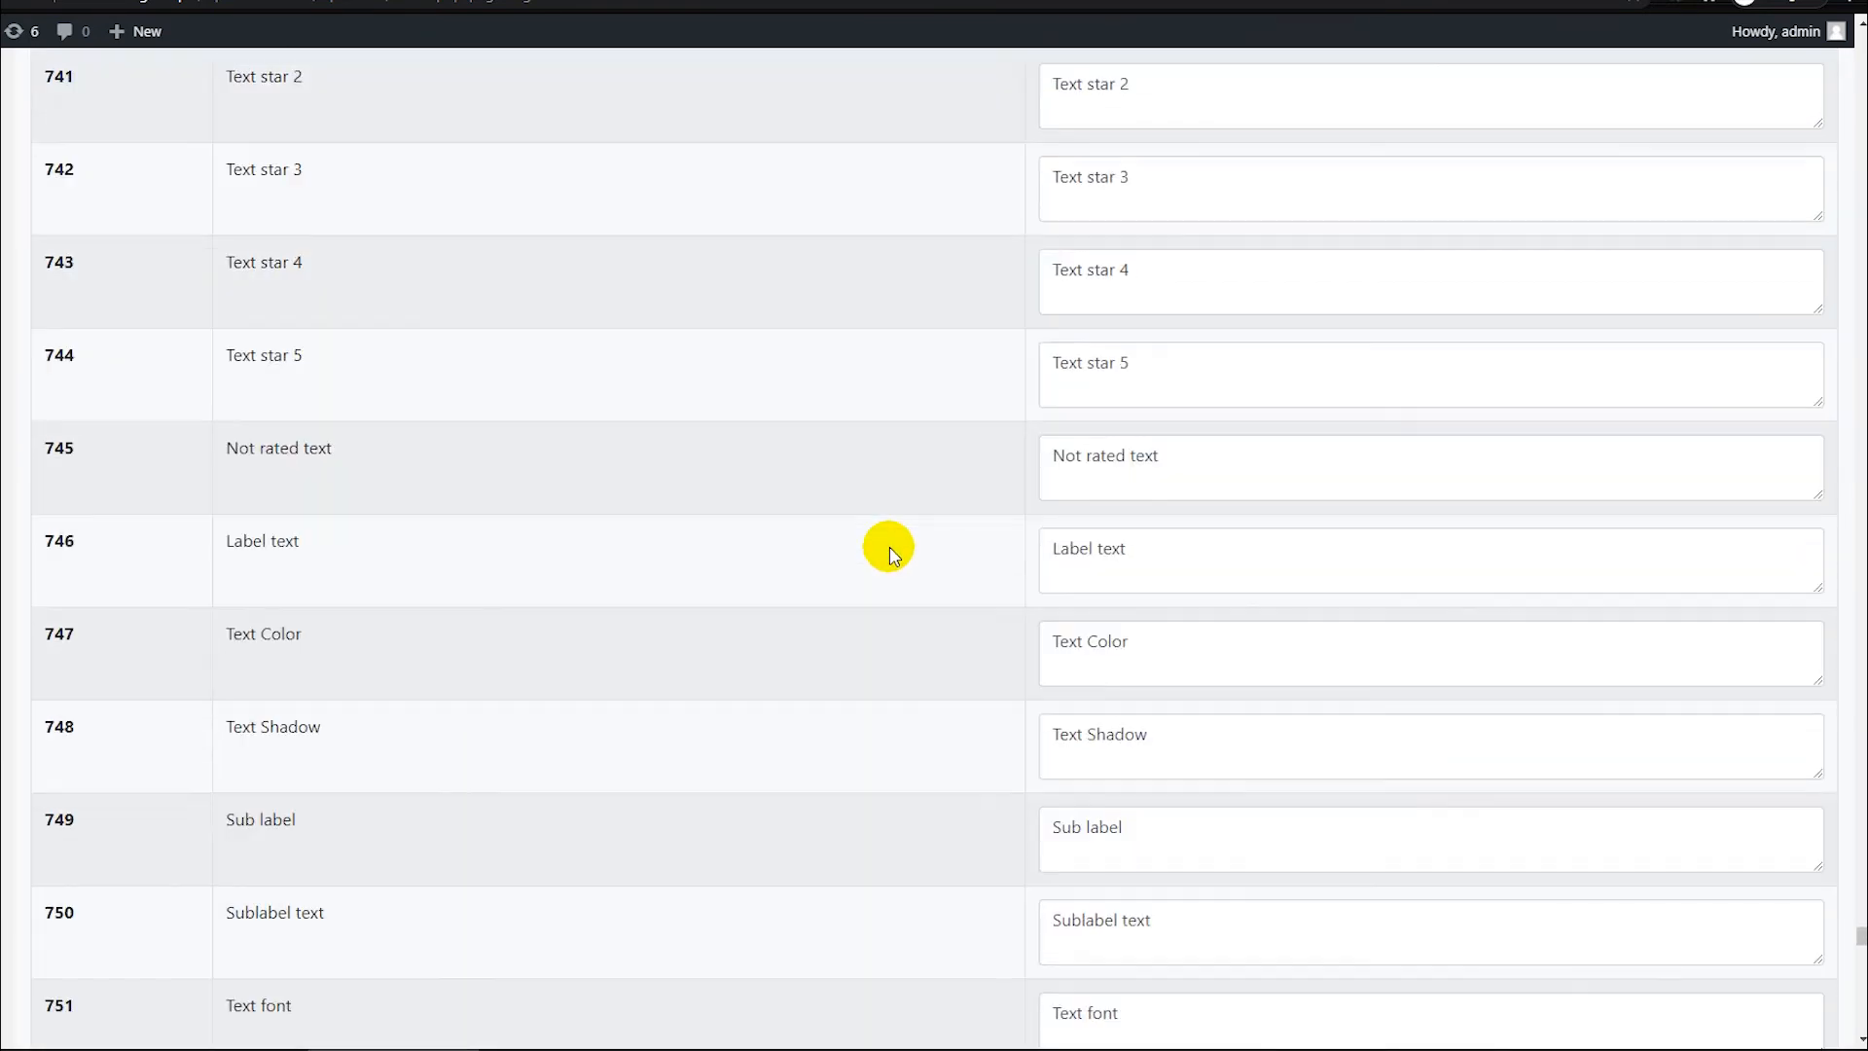
{"action": "key", "text": "Home"}
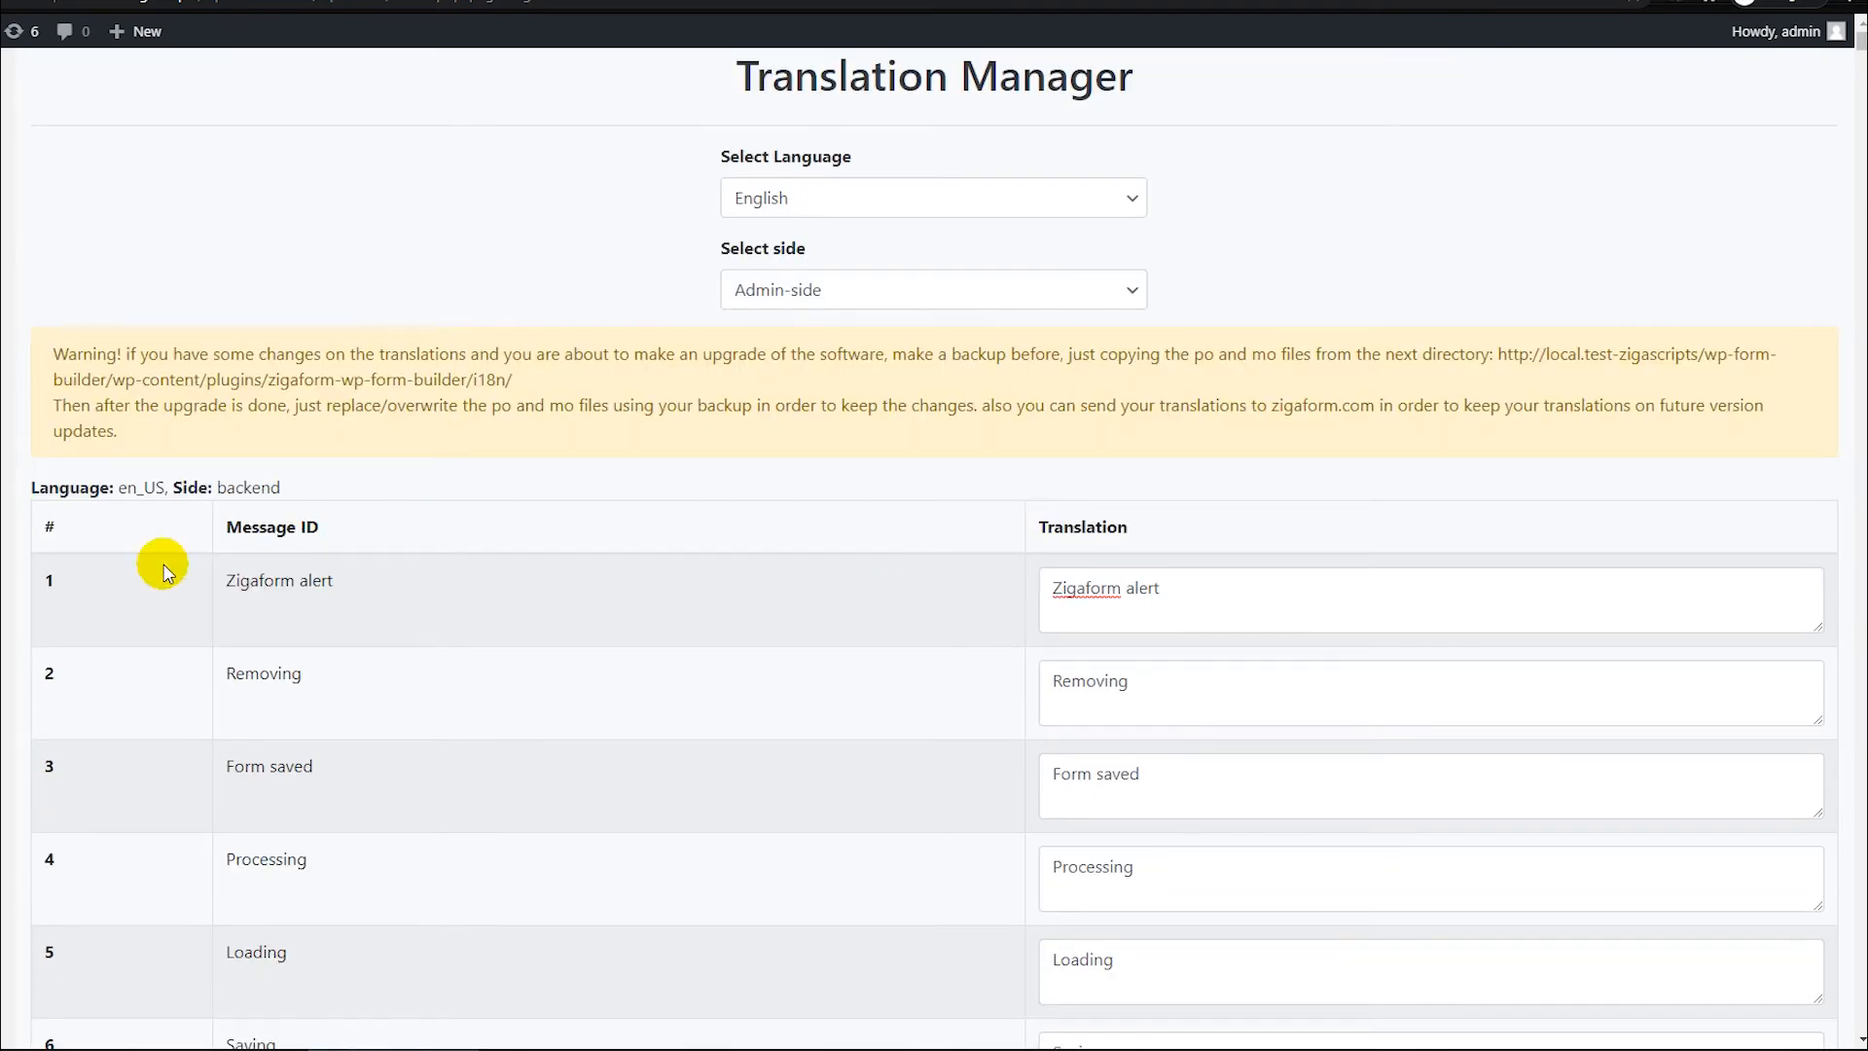
Step: Return to the extensions through the forms list and read the WebHooks Add-On description, including its Zapier link
{"action": "left_click", "coordinate": [3, 494]}
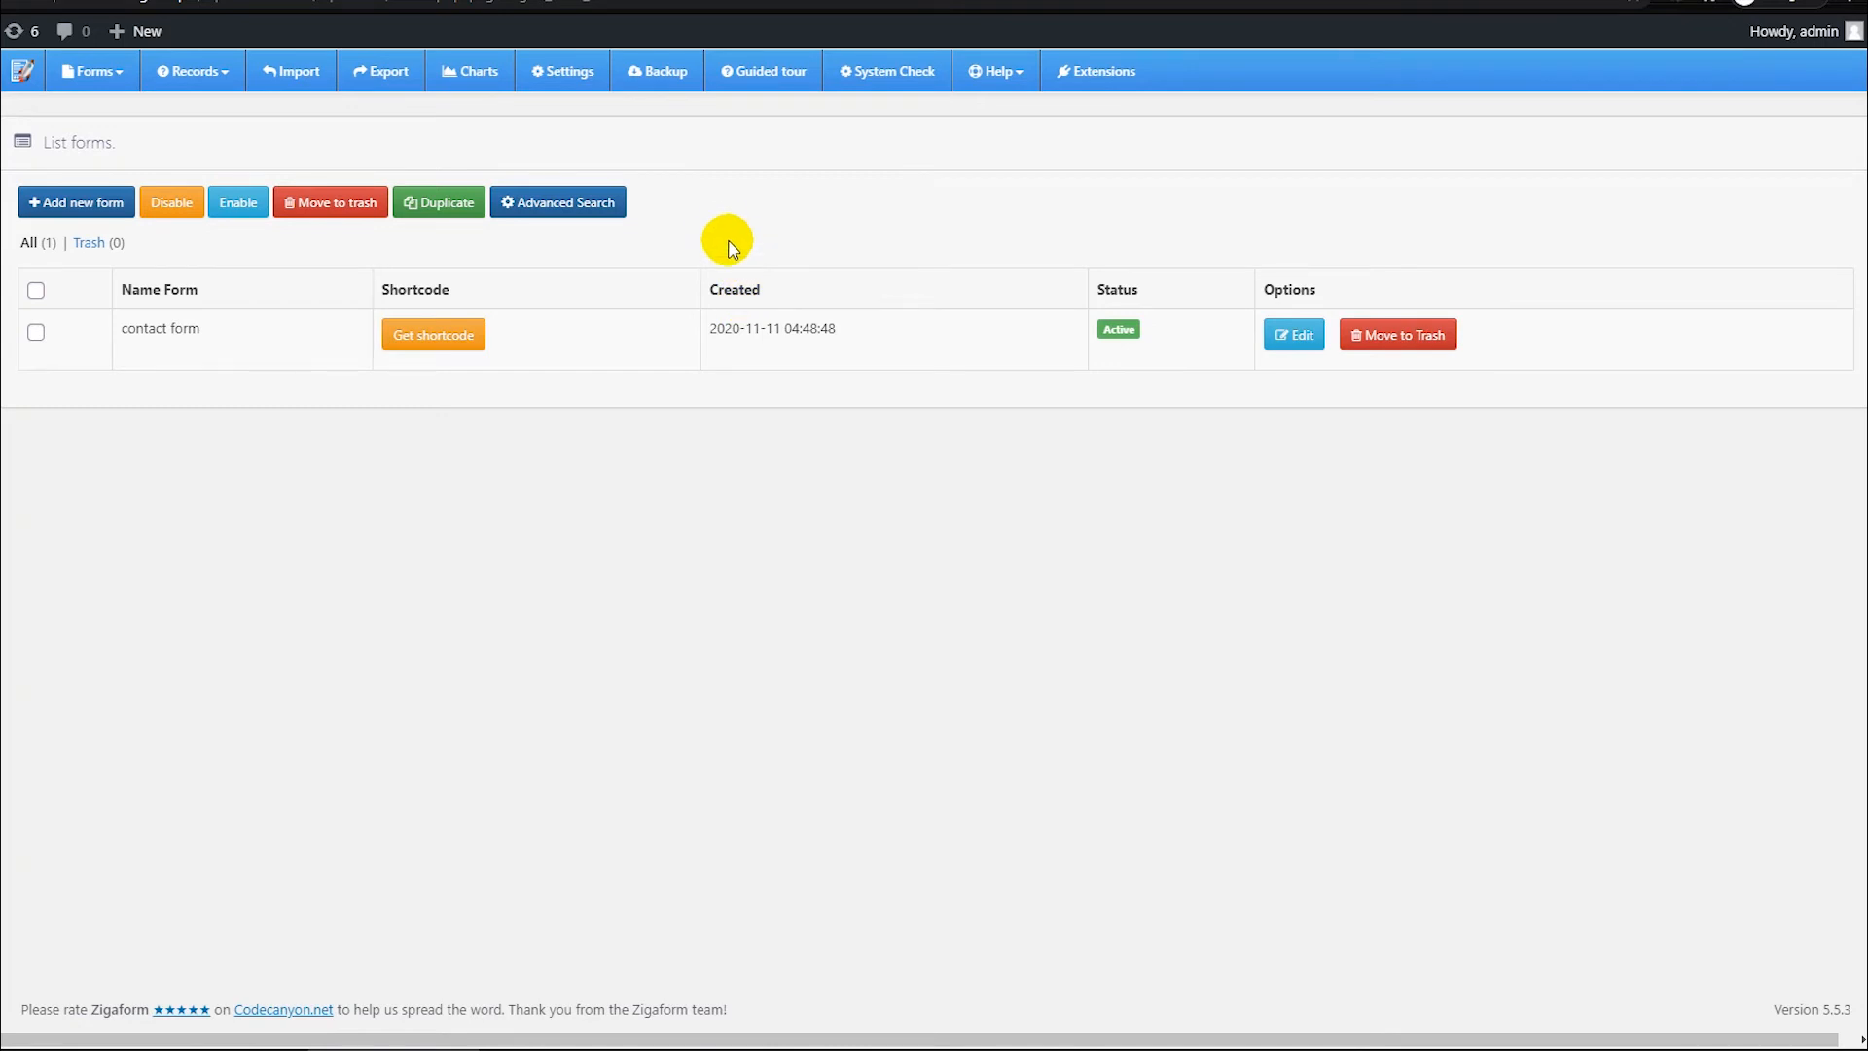
{"action": "left_click", "coordinate": [1079, 71]}
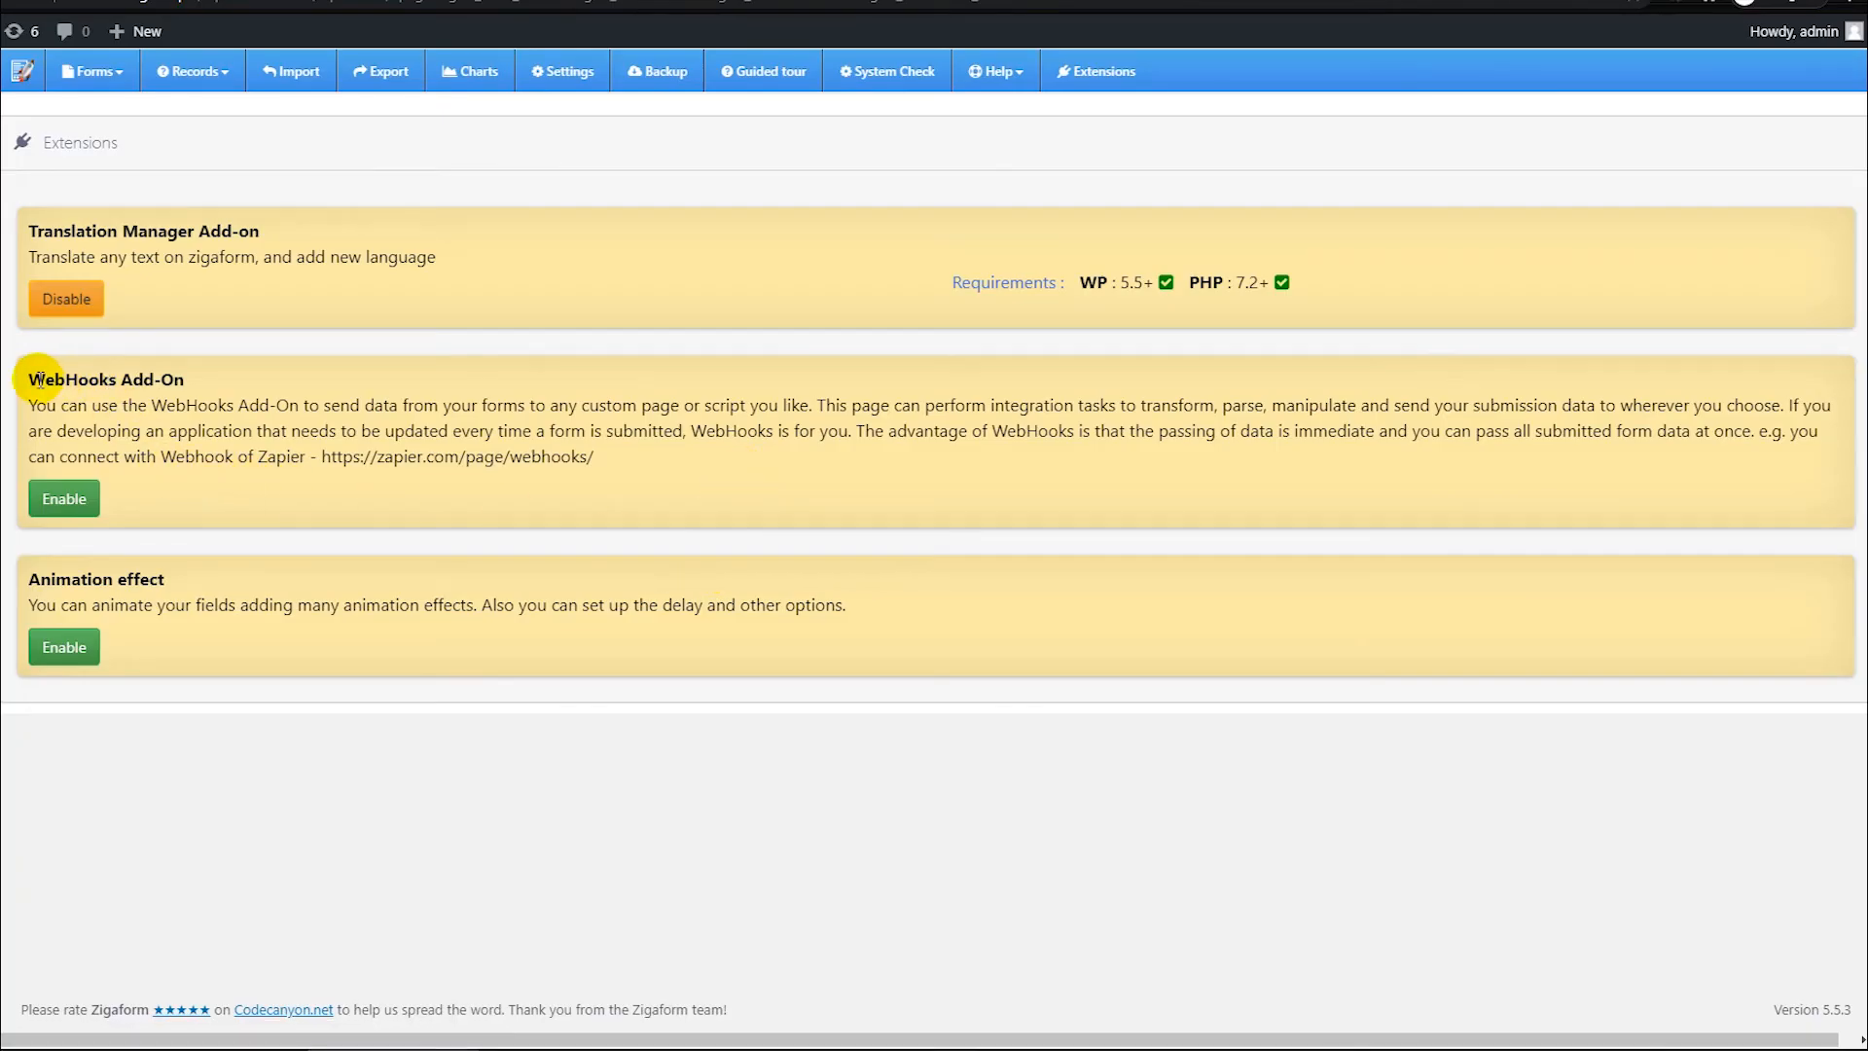
{"action": "left_click_drag", "start_coordinate": [55, 380], "coordinate": [176, 396]}
{"action": "left_click", "coordinate": [262, 401]}
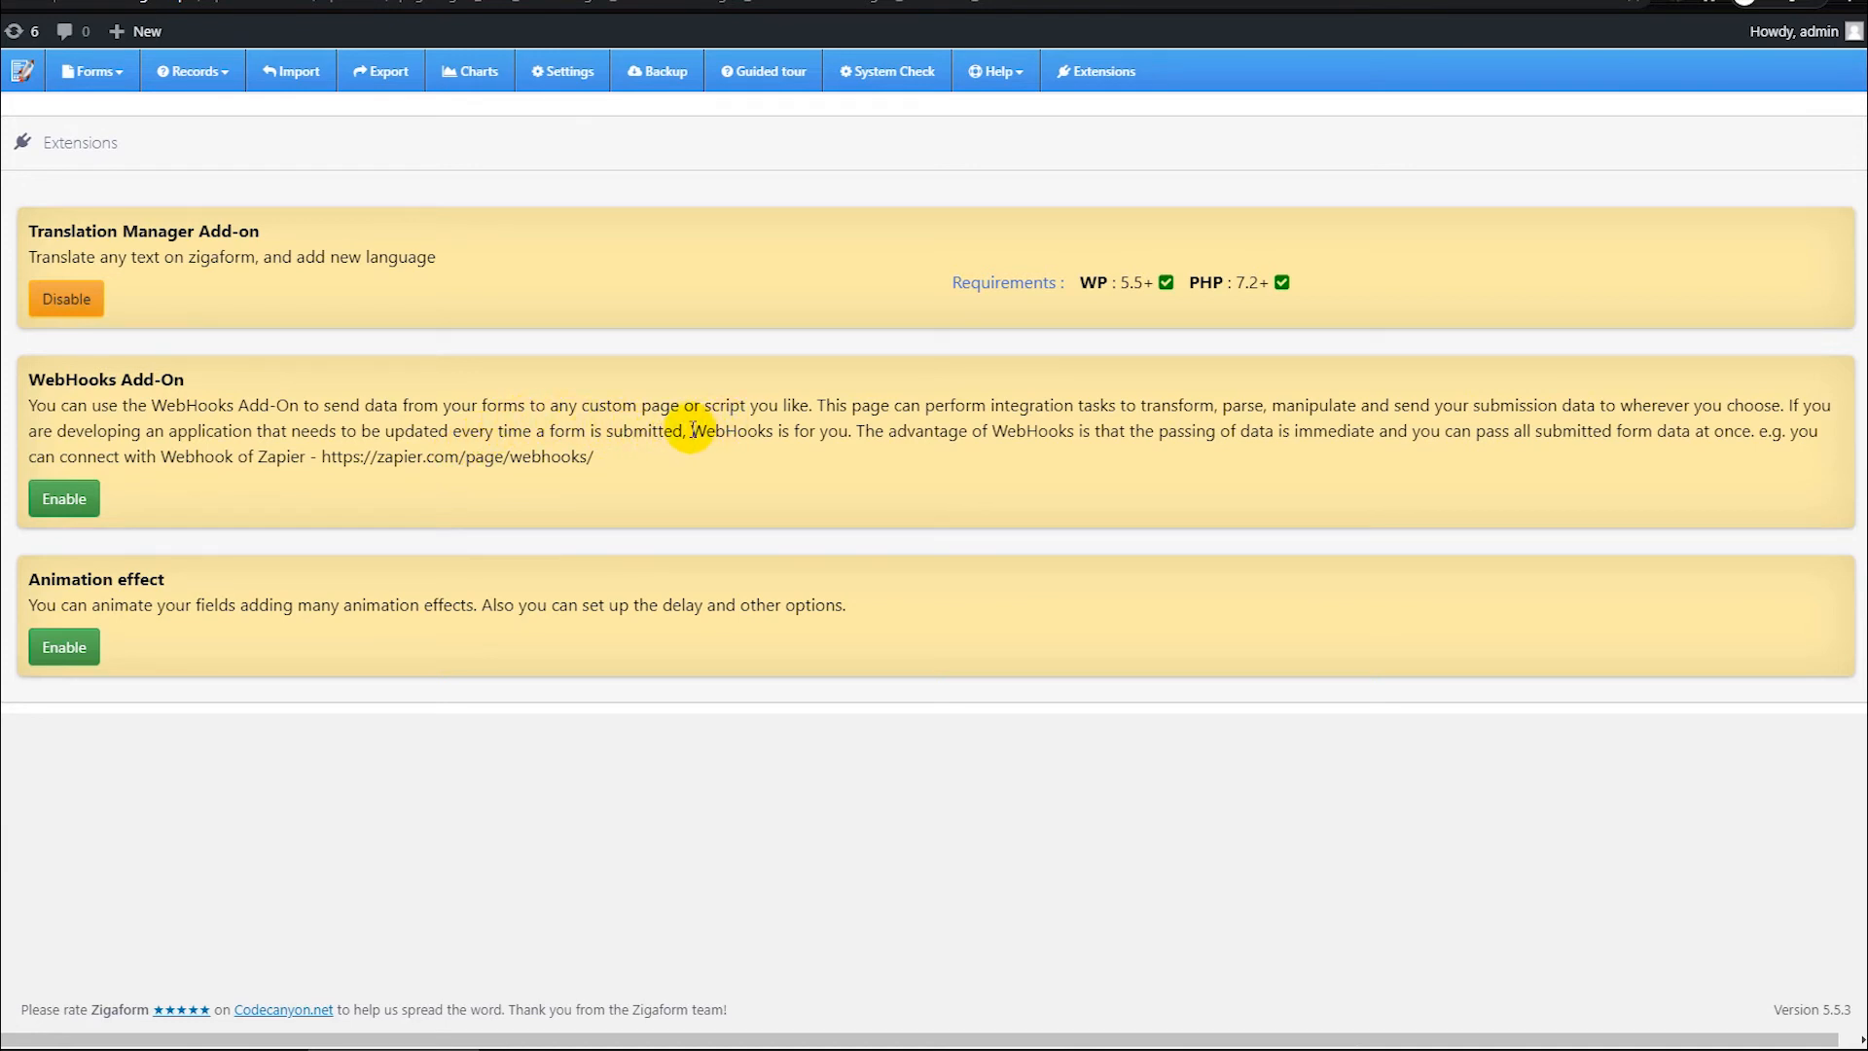
{"action": "left_click", "coordinate": [561, 406]}
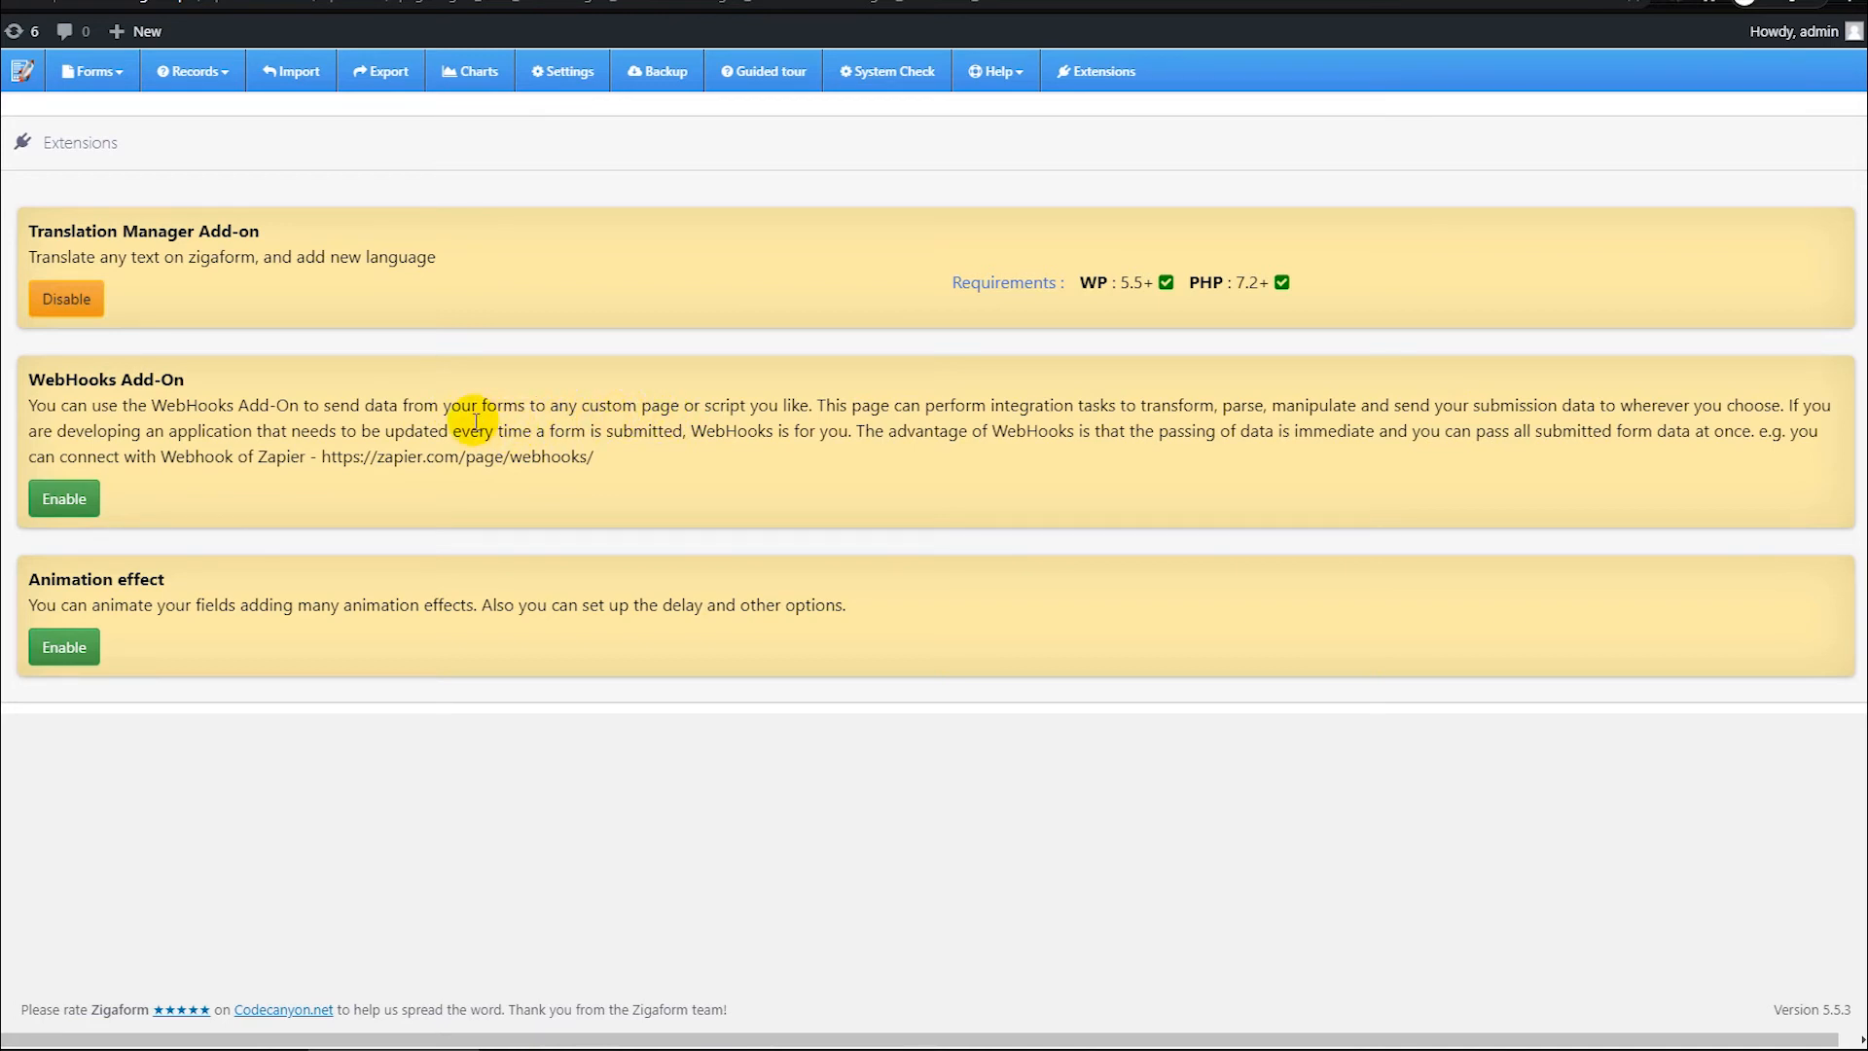
{"action": "left_click_drag", "start_coordinate": [390, 463], "coordinate": [581, 463]}
{"action": "left_click", "coordinate": [361, 473]}
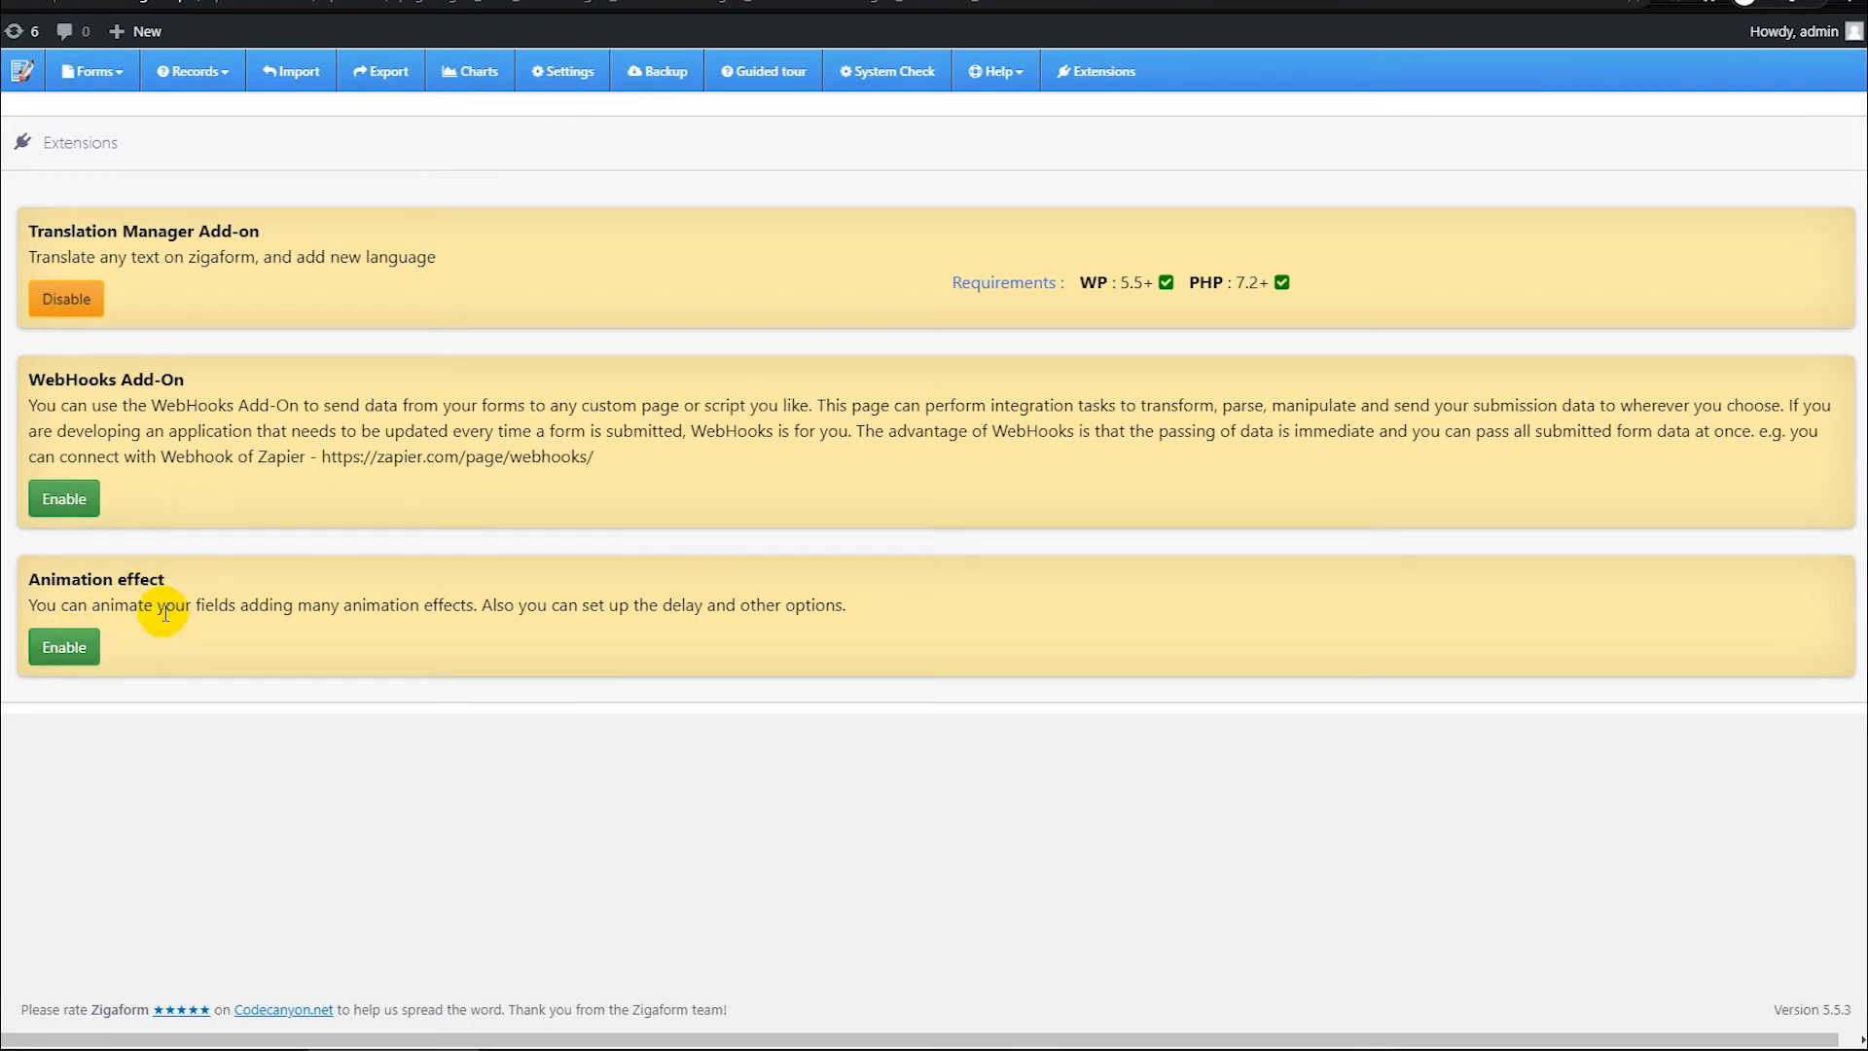
Step: Enable the Animation effect extension
{"action": "left_click", "coordinate": [66, 650]}
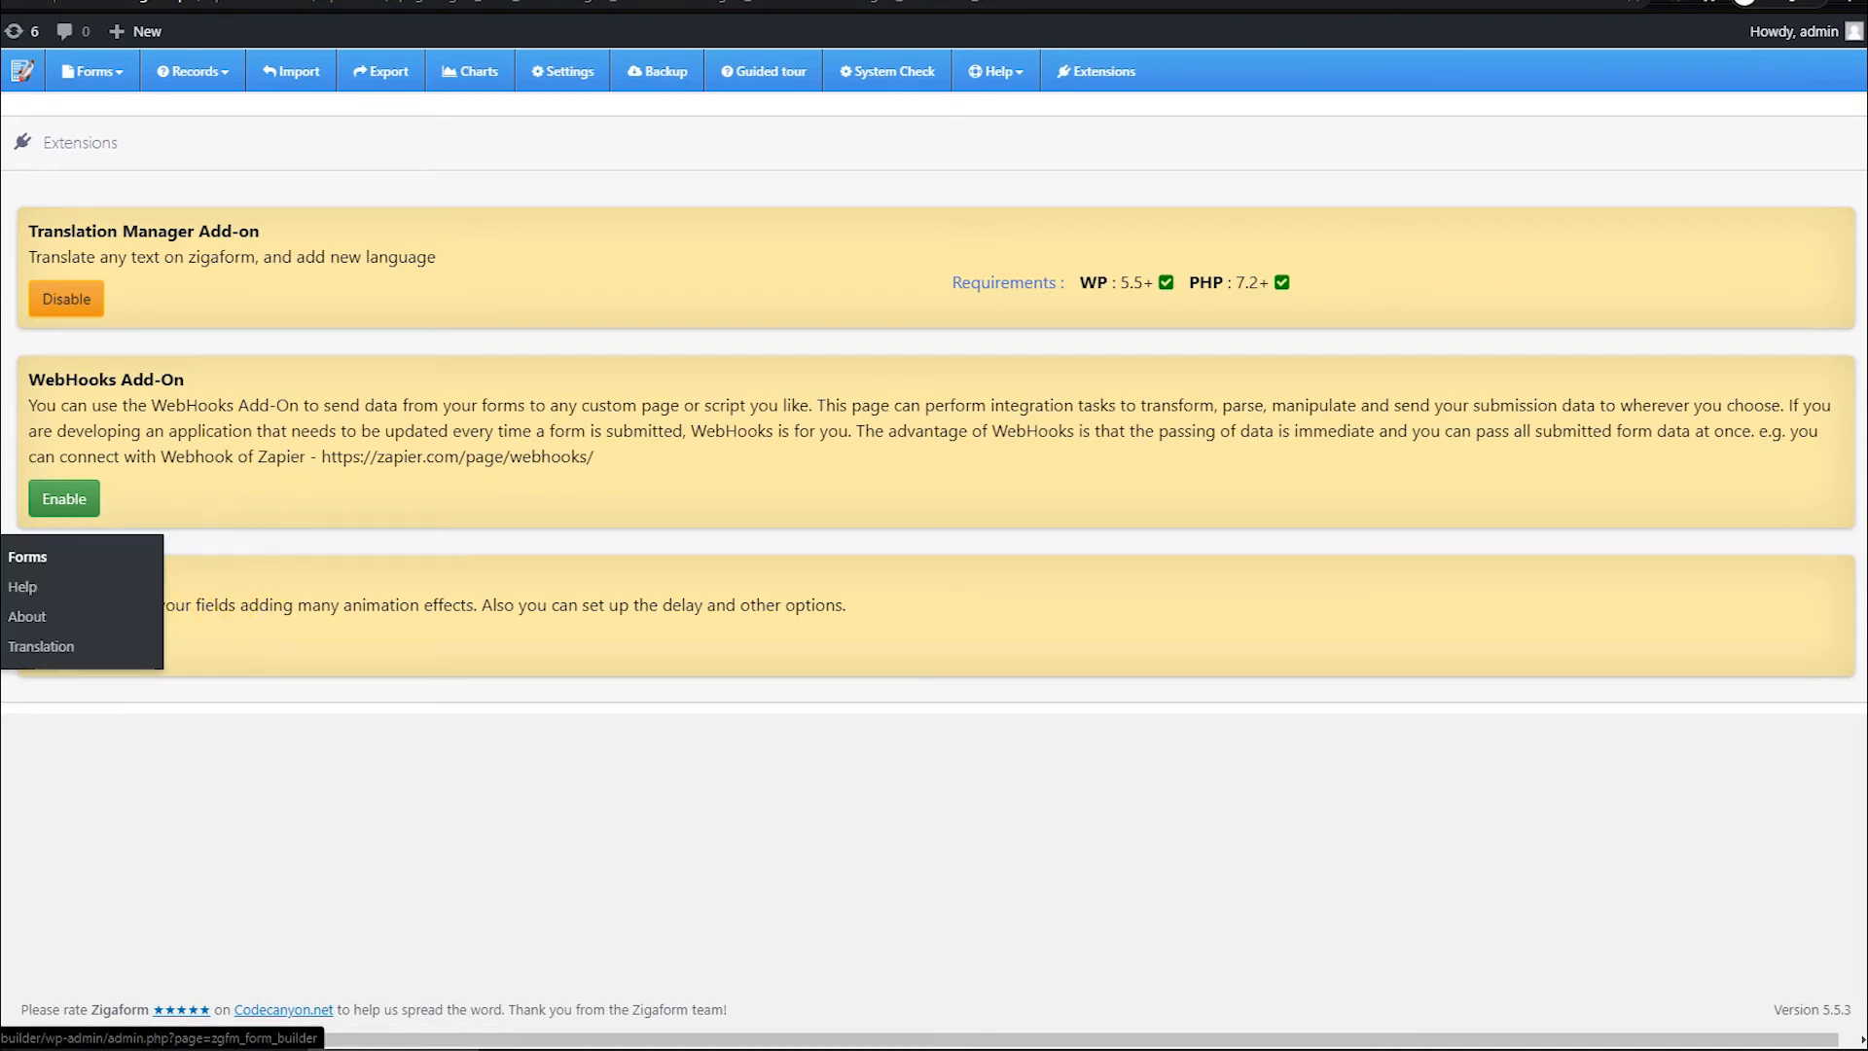
Step: Open the contact form for editing and bring up the animation settings of its "Contact form" heading
{"action": "left_click", "coordinate": [17, 558]}
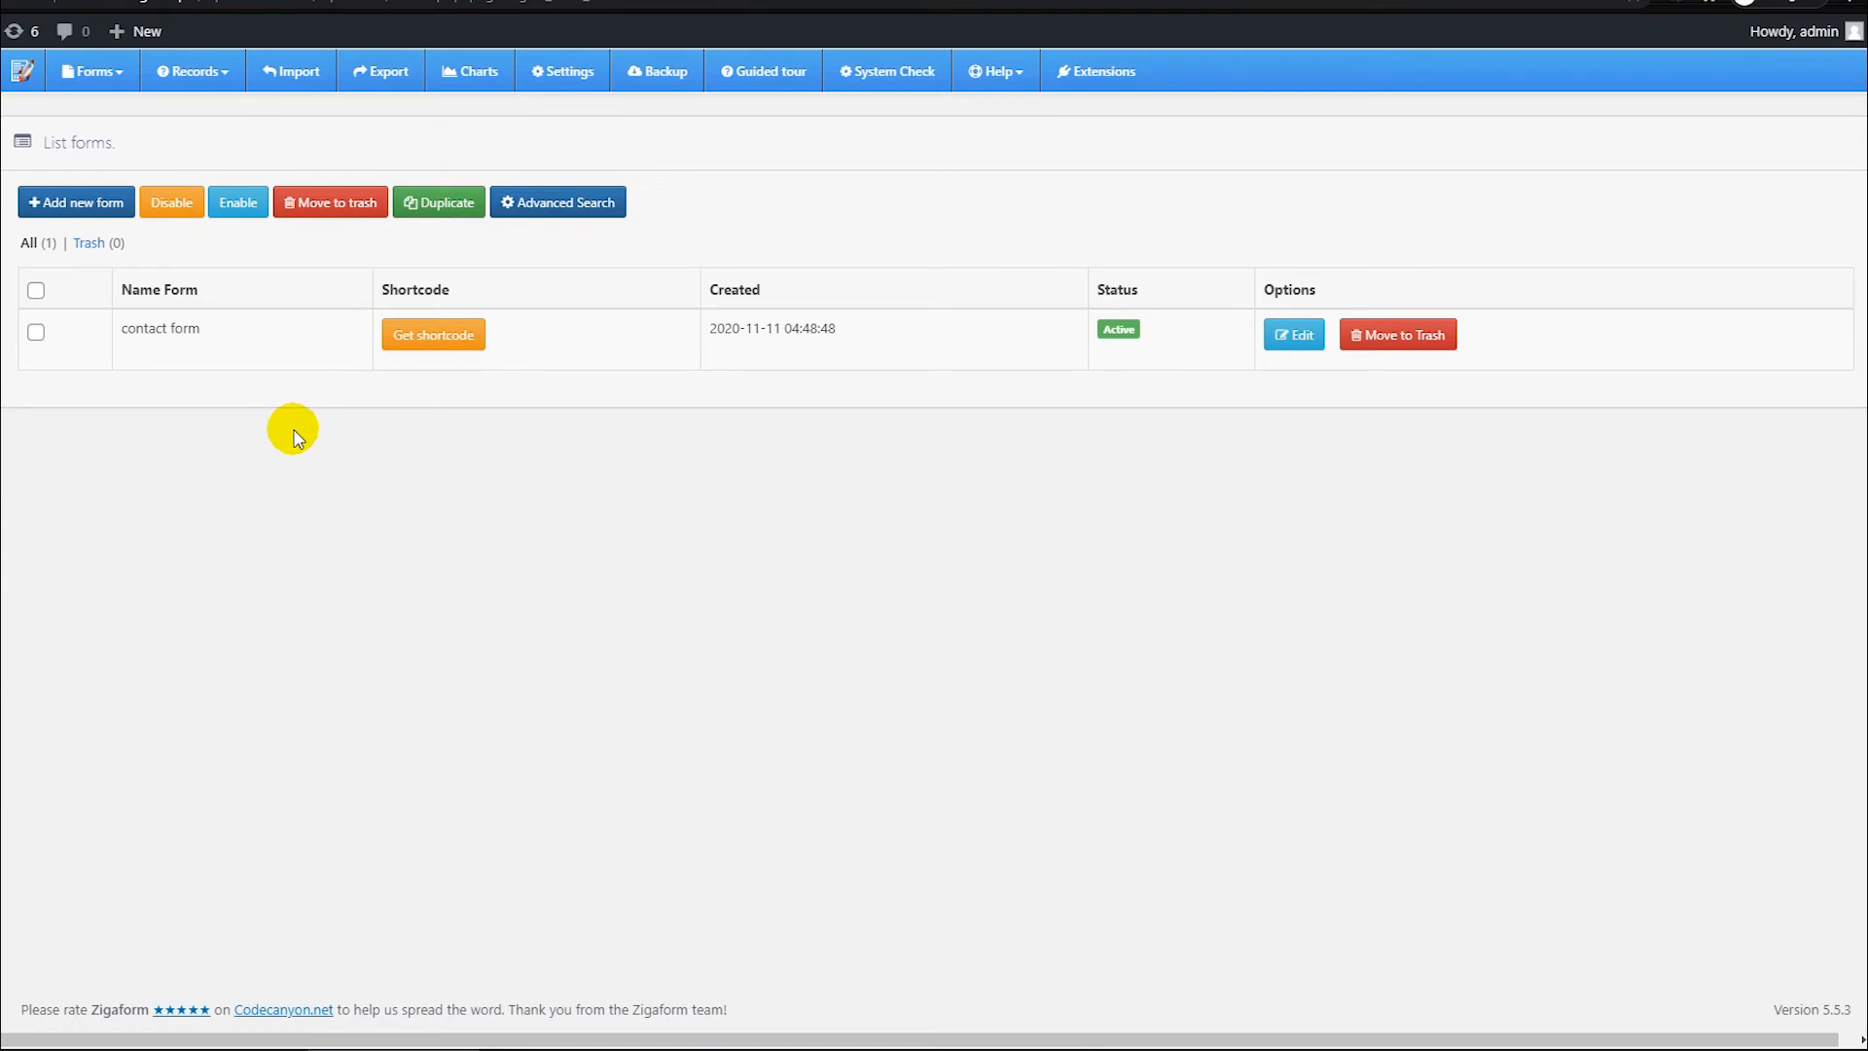
{"action": "left_click", "coordinate": [1315, 342]}
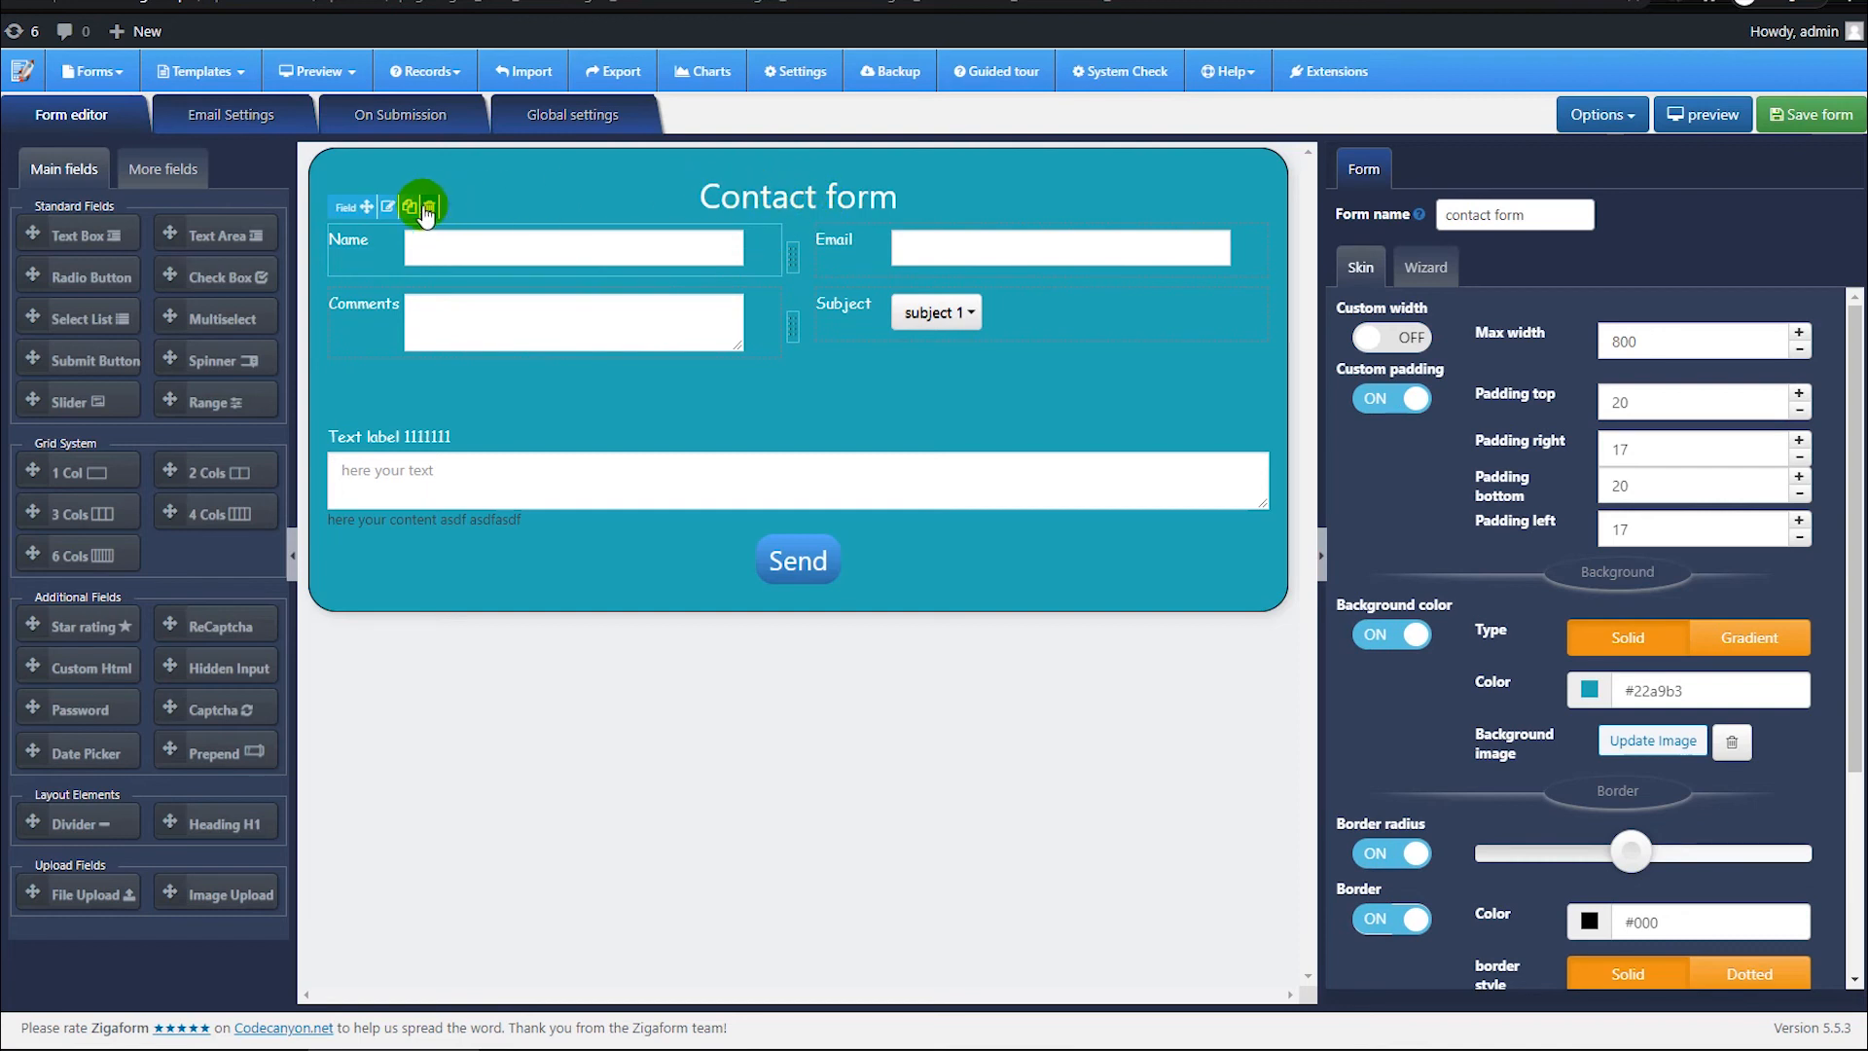
{"action": "left_click", "coordinate": [389, 207]}
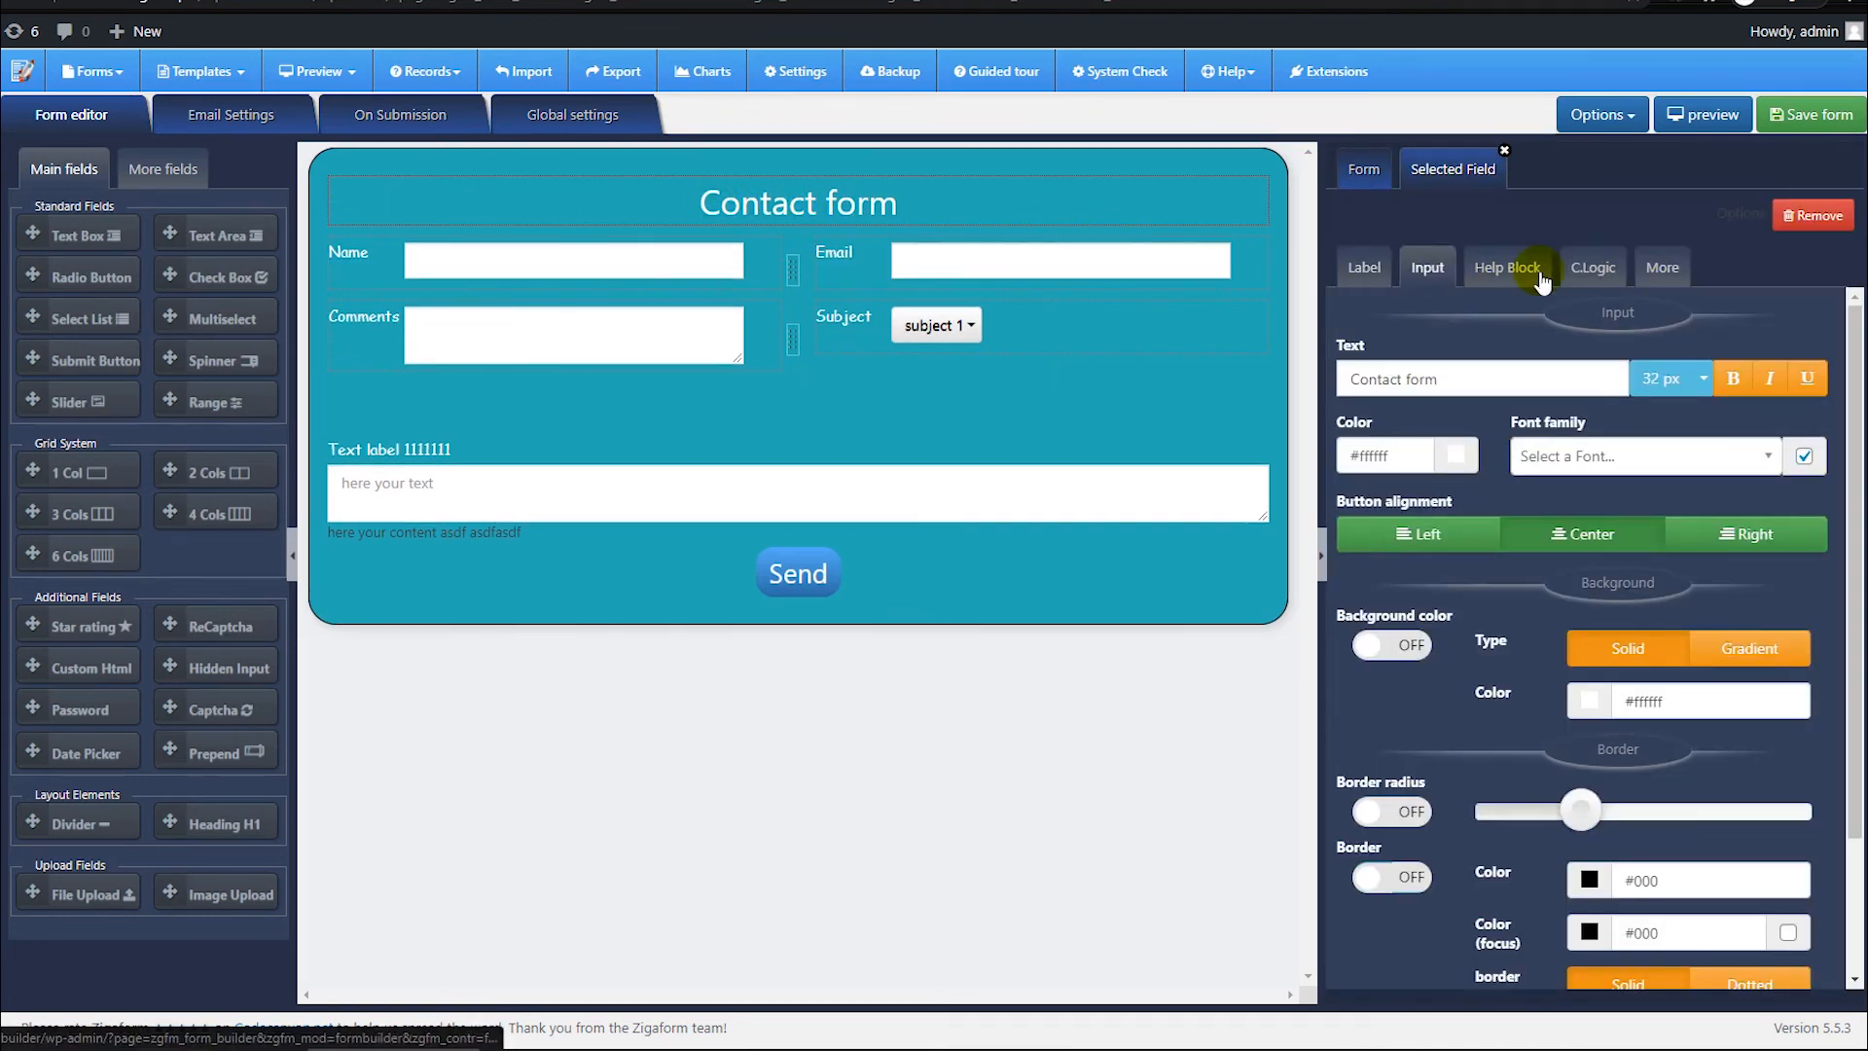
{"action": "left_click", "coordinate": [1661, 272]}
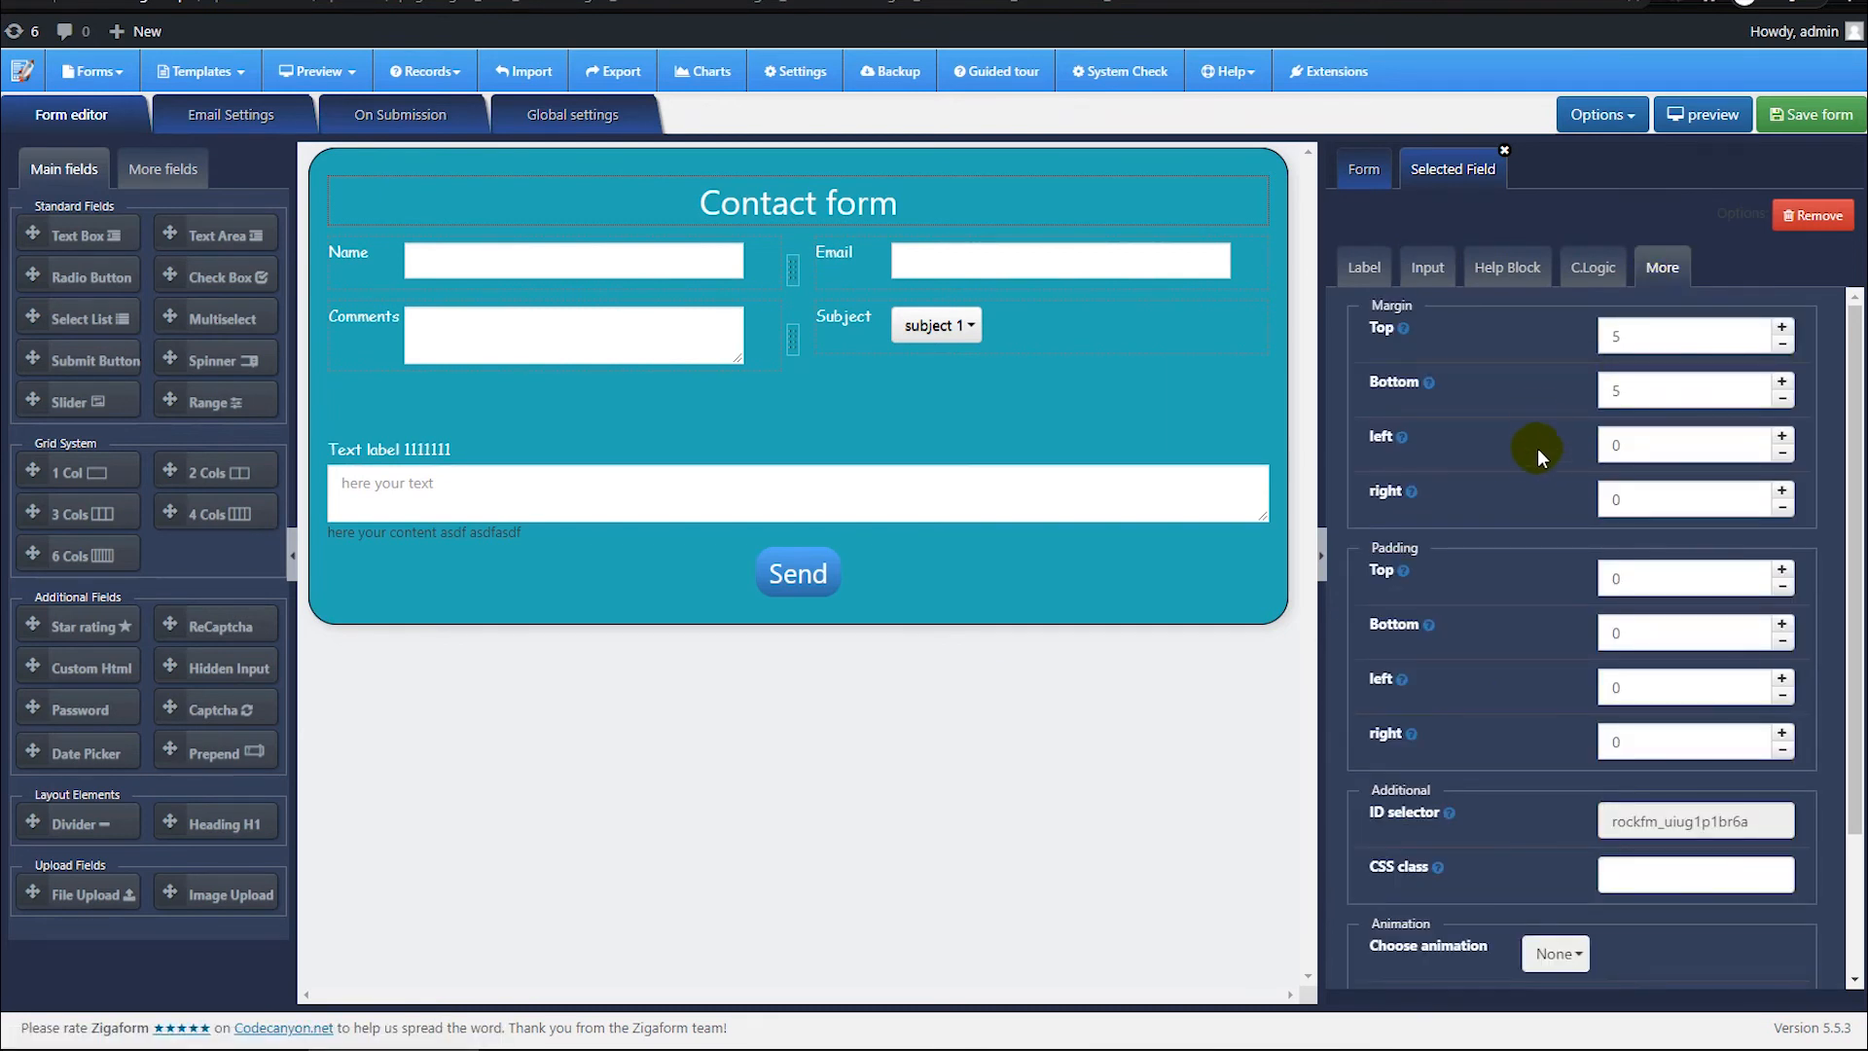
{"action": "scroll", "coordinate": [1537, 448], "scroll_direction": "down", "scroll_amount": 3}
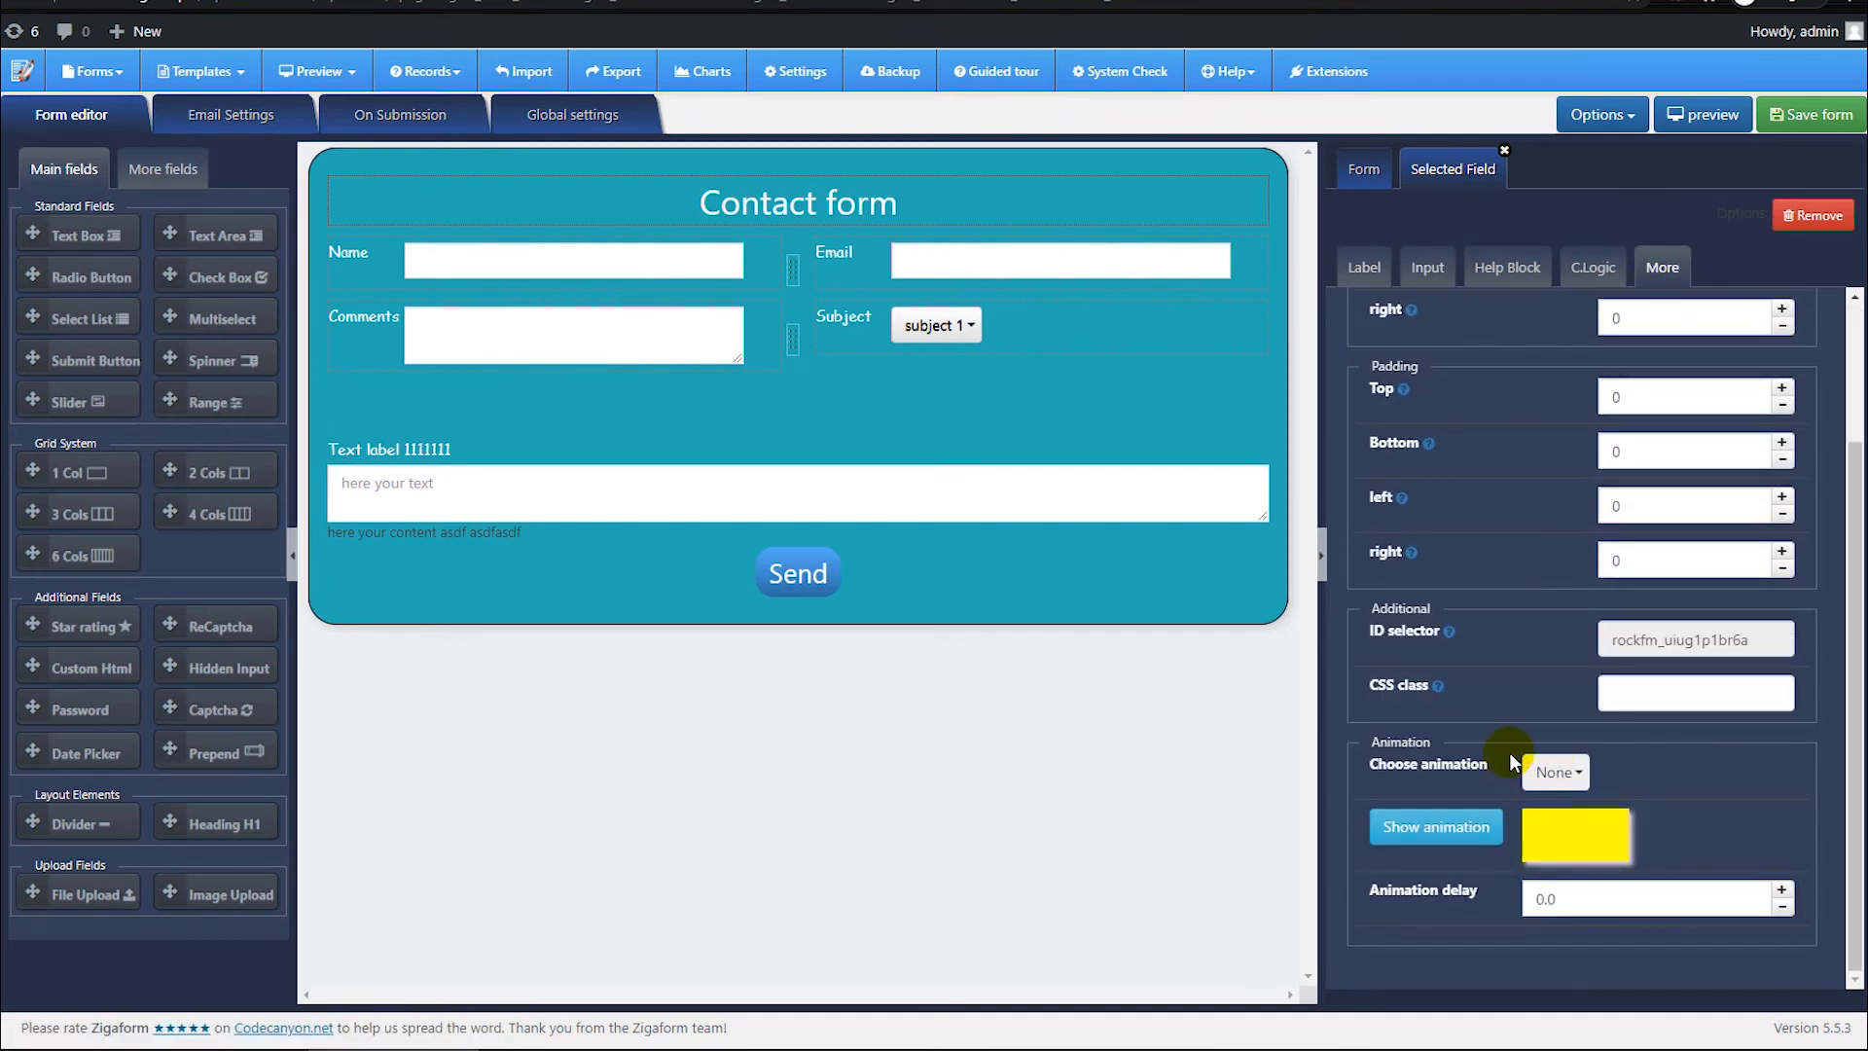
{"action": "mouse_move", "coordinate": [1369, 746]}
{"action": "left_mouse_down"}
{"action": "mouse_move", "coordinate": [1800, 1011]}
{"action": "mouse_move", "coordinate": [1846, 990]}
{"action": "mouse_move", "coordinate": [1838, 961]}
{"action": "left_mouse_up"}
{"action": "key", "text": "Escape"}
Step: Set the heading's animation delay to 1, choose the Bottom to Top animation and play its preview
{"action": "left_click", "coordinate": [1552, 786]}
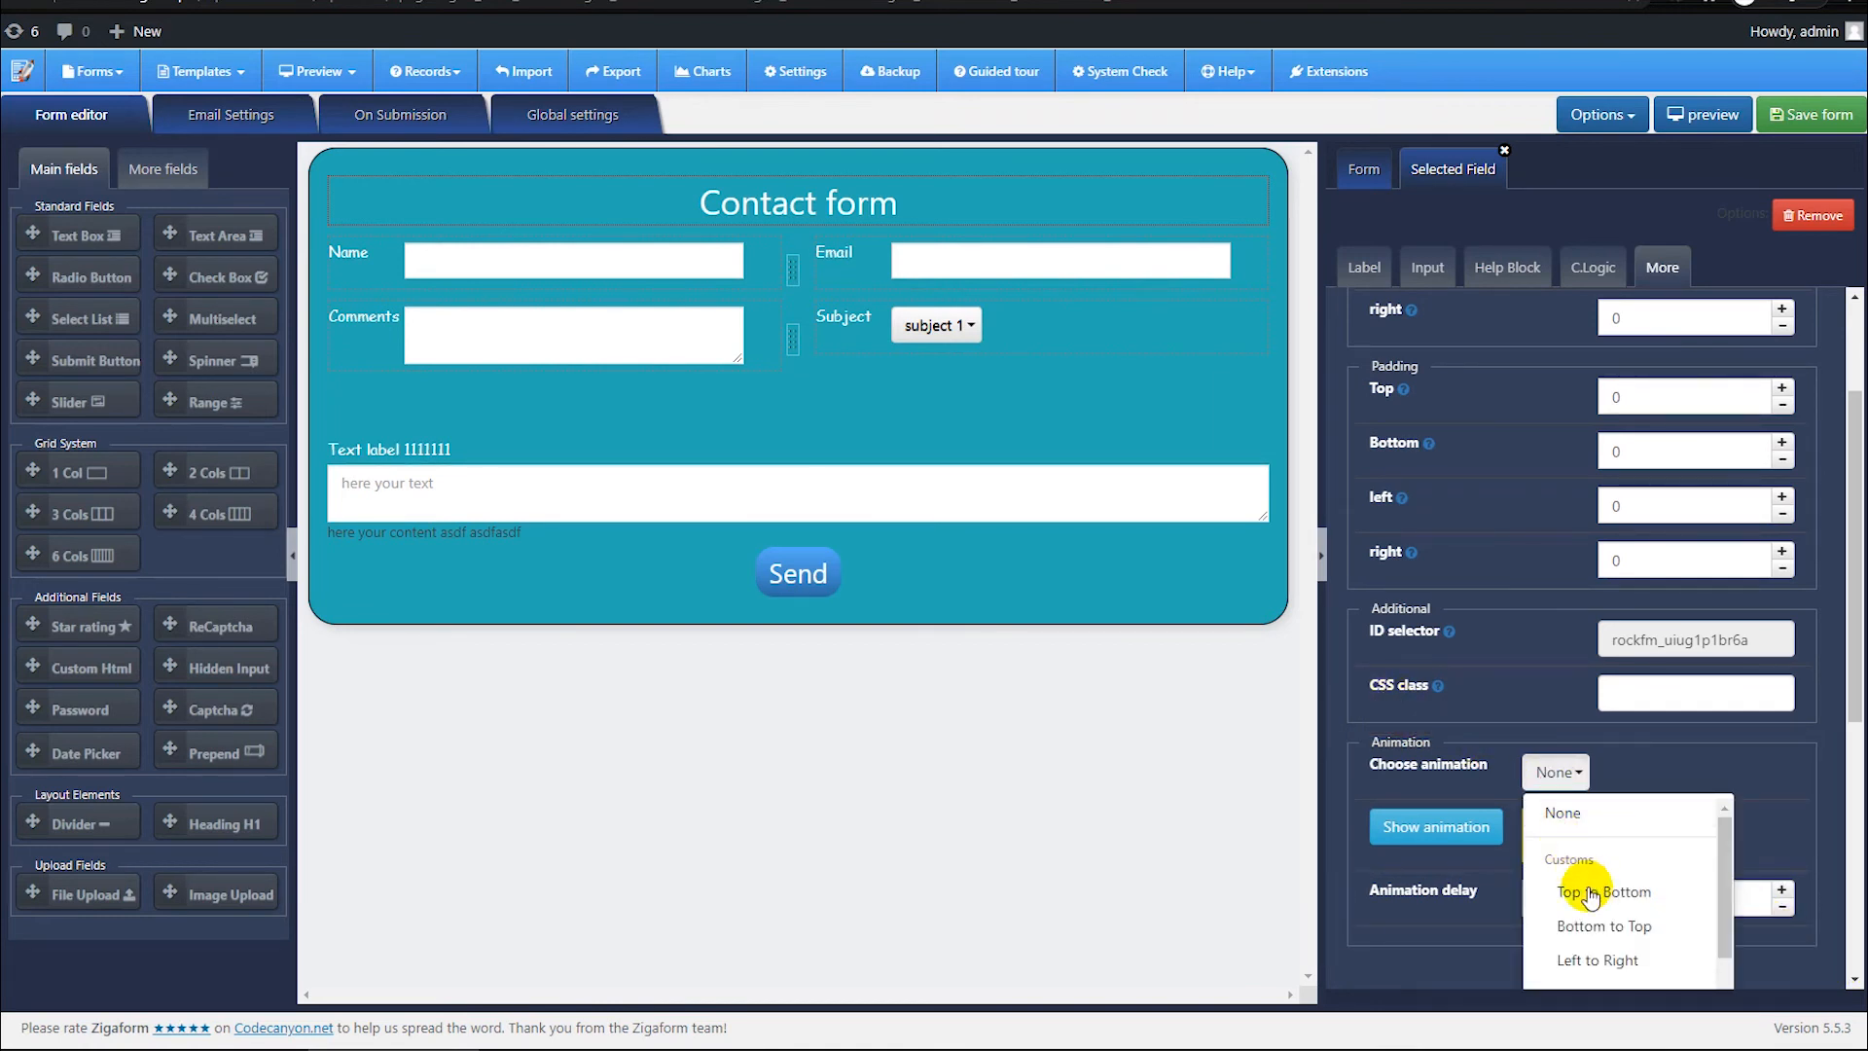
{"action": "left_click", "coordinate": [1606, 958]}
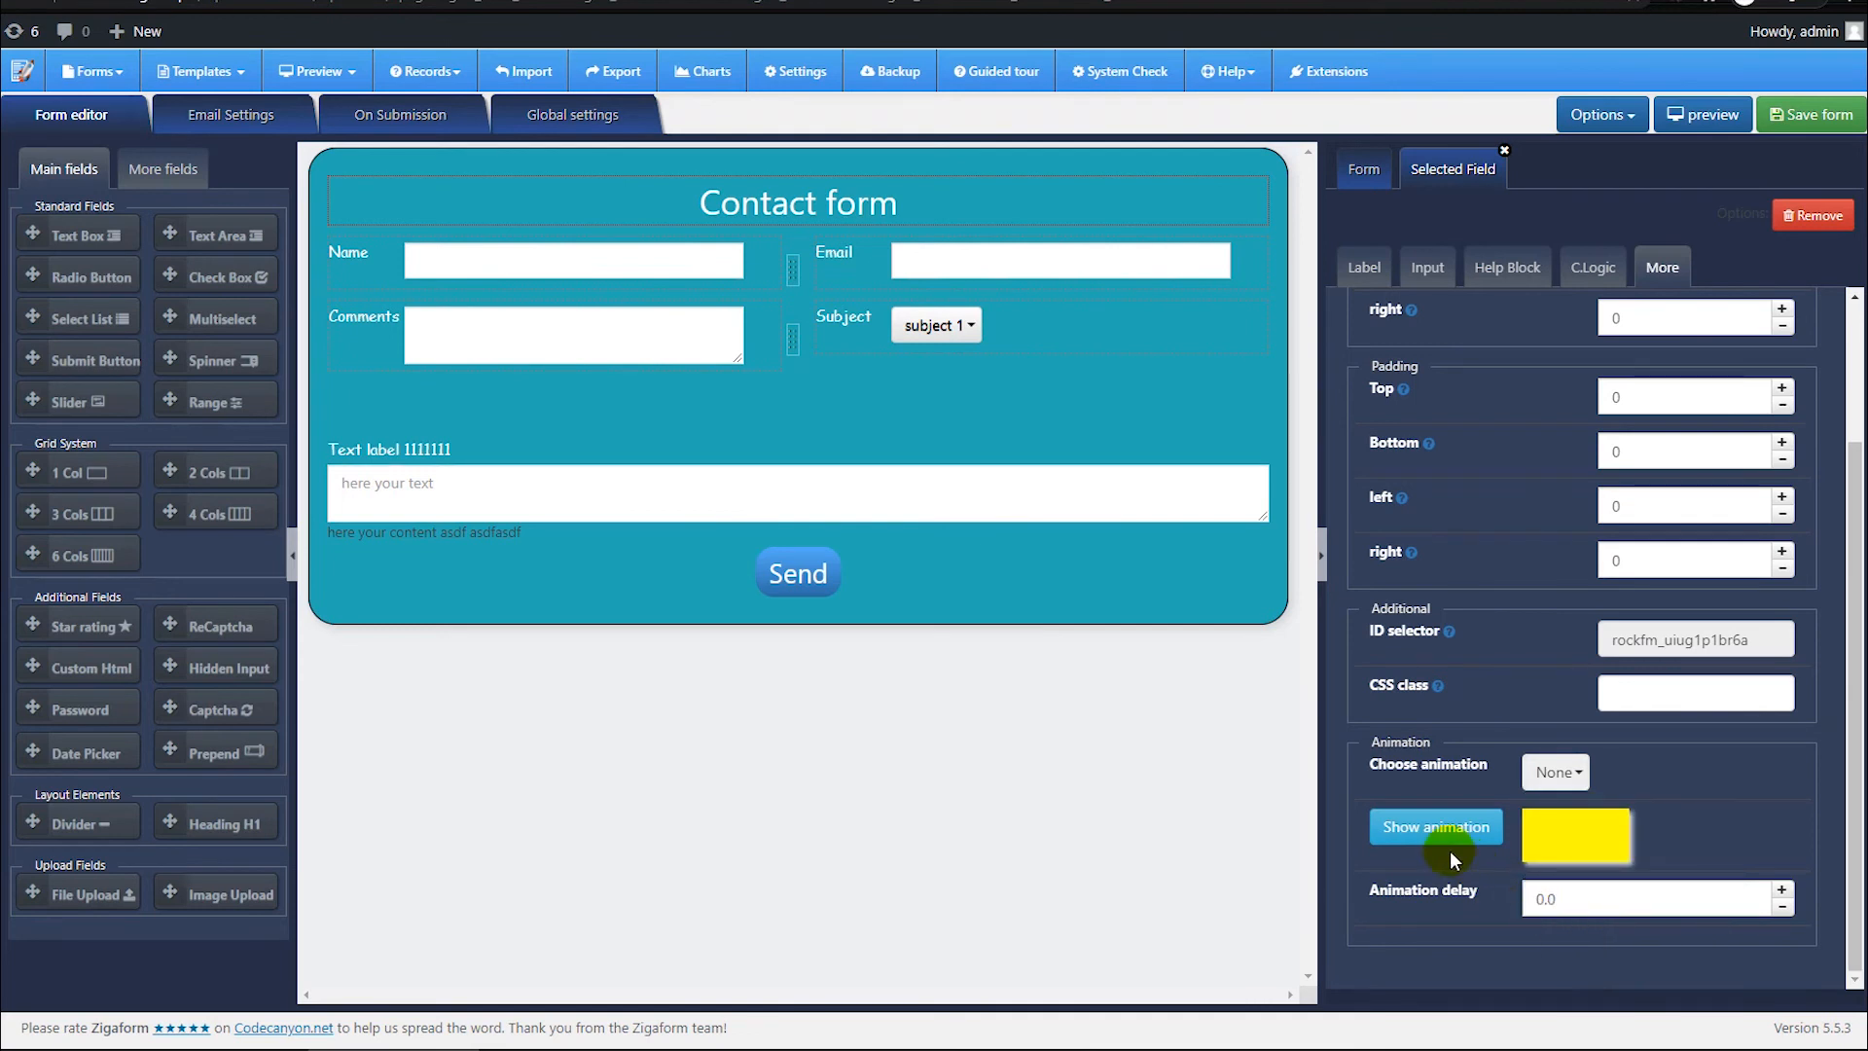
{"action": "double_click", "coordinate": [1527, 895]}
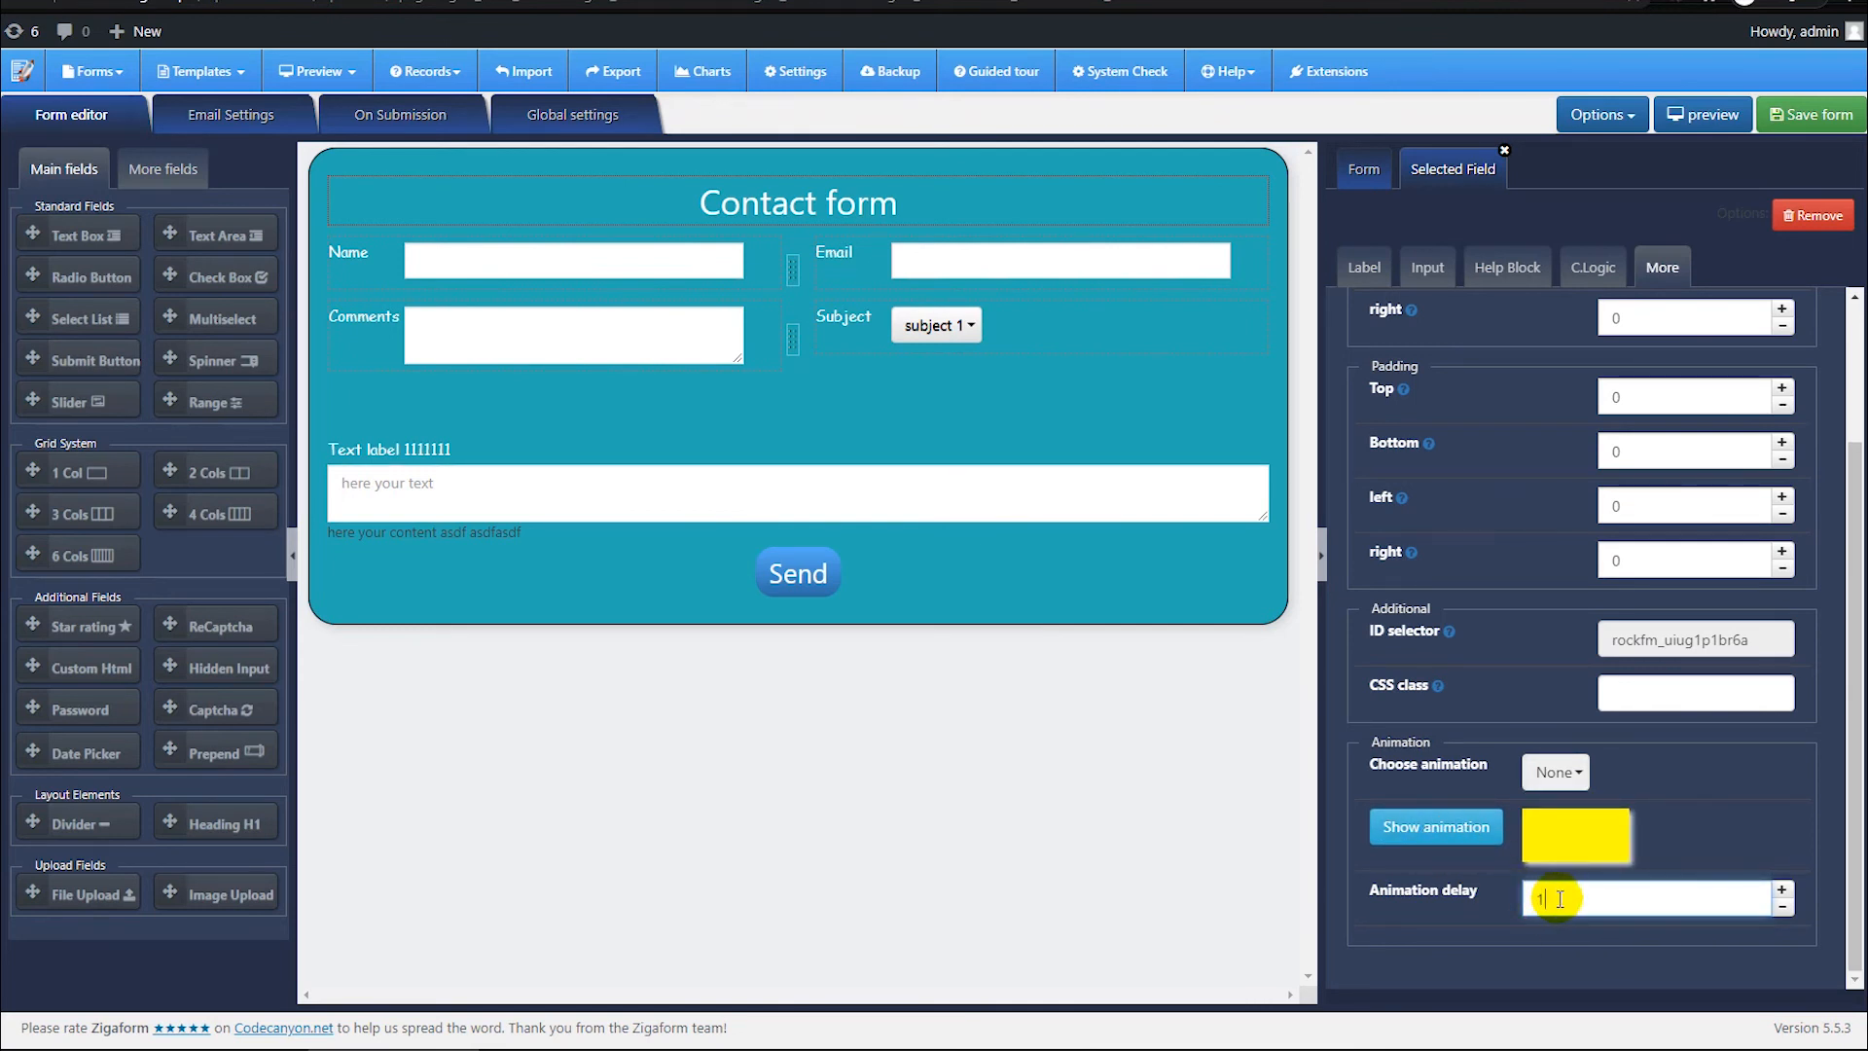
{"action": "left_click", "coordinate": [1559, 778]}
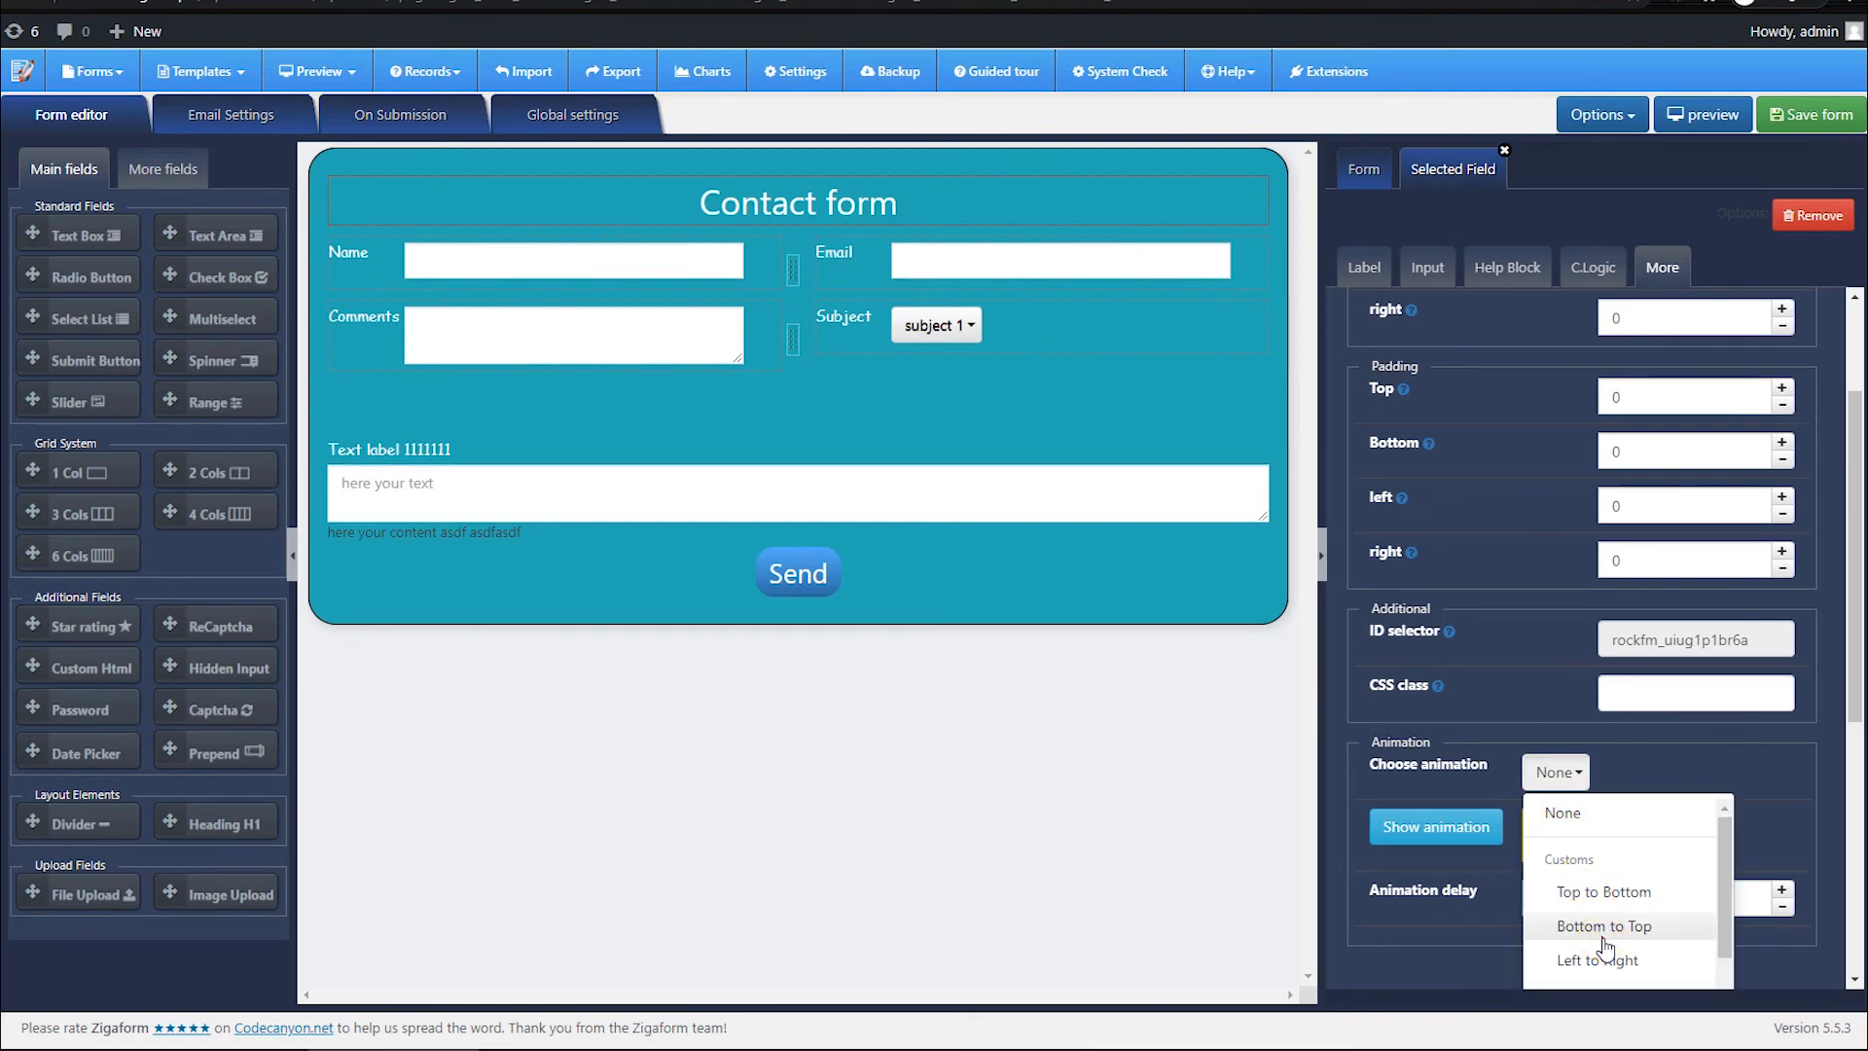
{"action": "left_click", "coordinate": [1576, 924]}
{"action": "left_click", "coordinate": [1462, 827]}
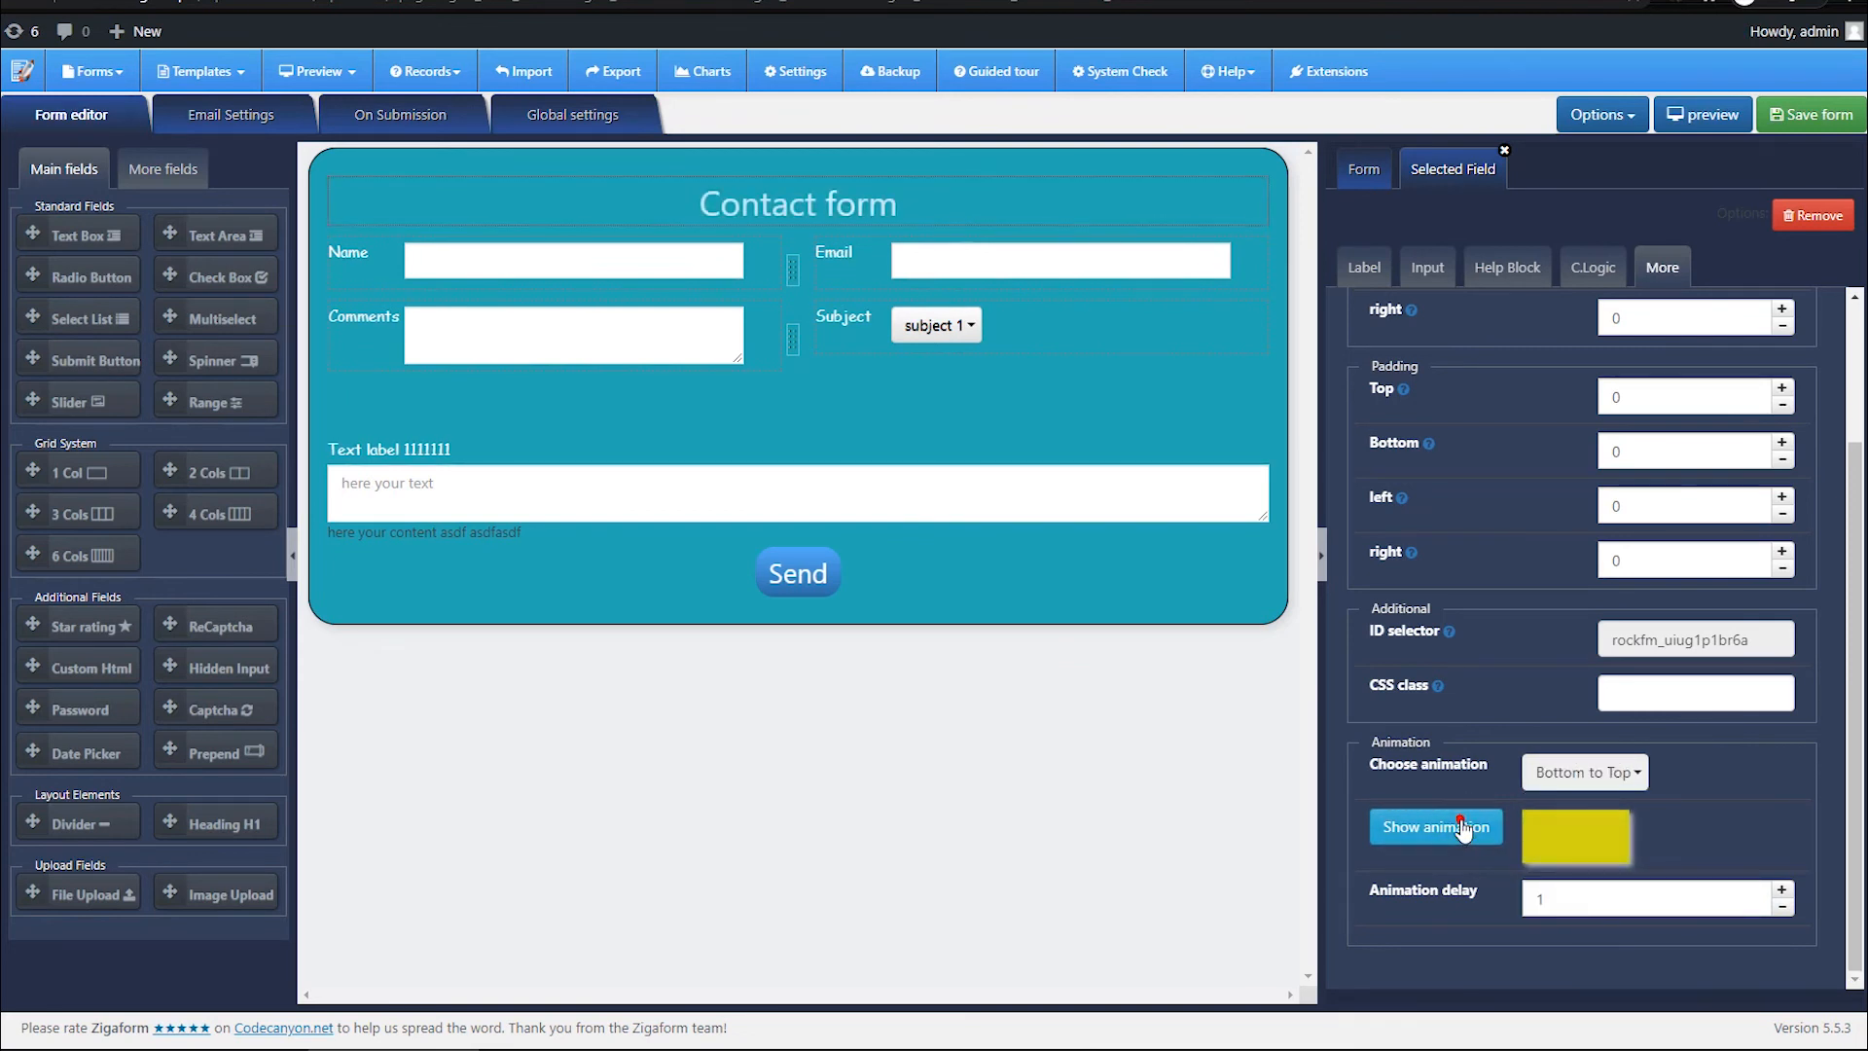
Step: Change the heading's animation to Left to Right and play its preview
{"action": "left_click", "coordinate": [1608, 778]}
{"action": "scroll", "coordinate": [1583, 842], "scroll_direction": "down", "scroll_amount": 2}
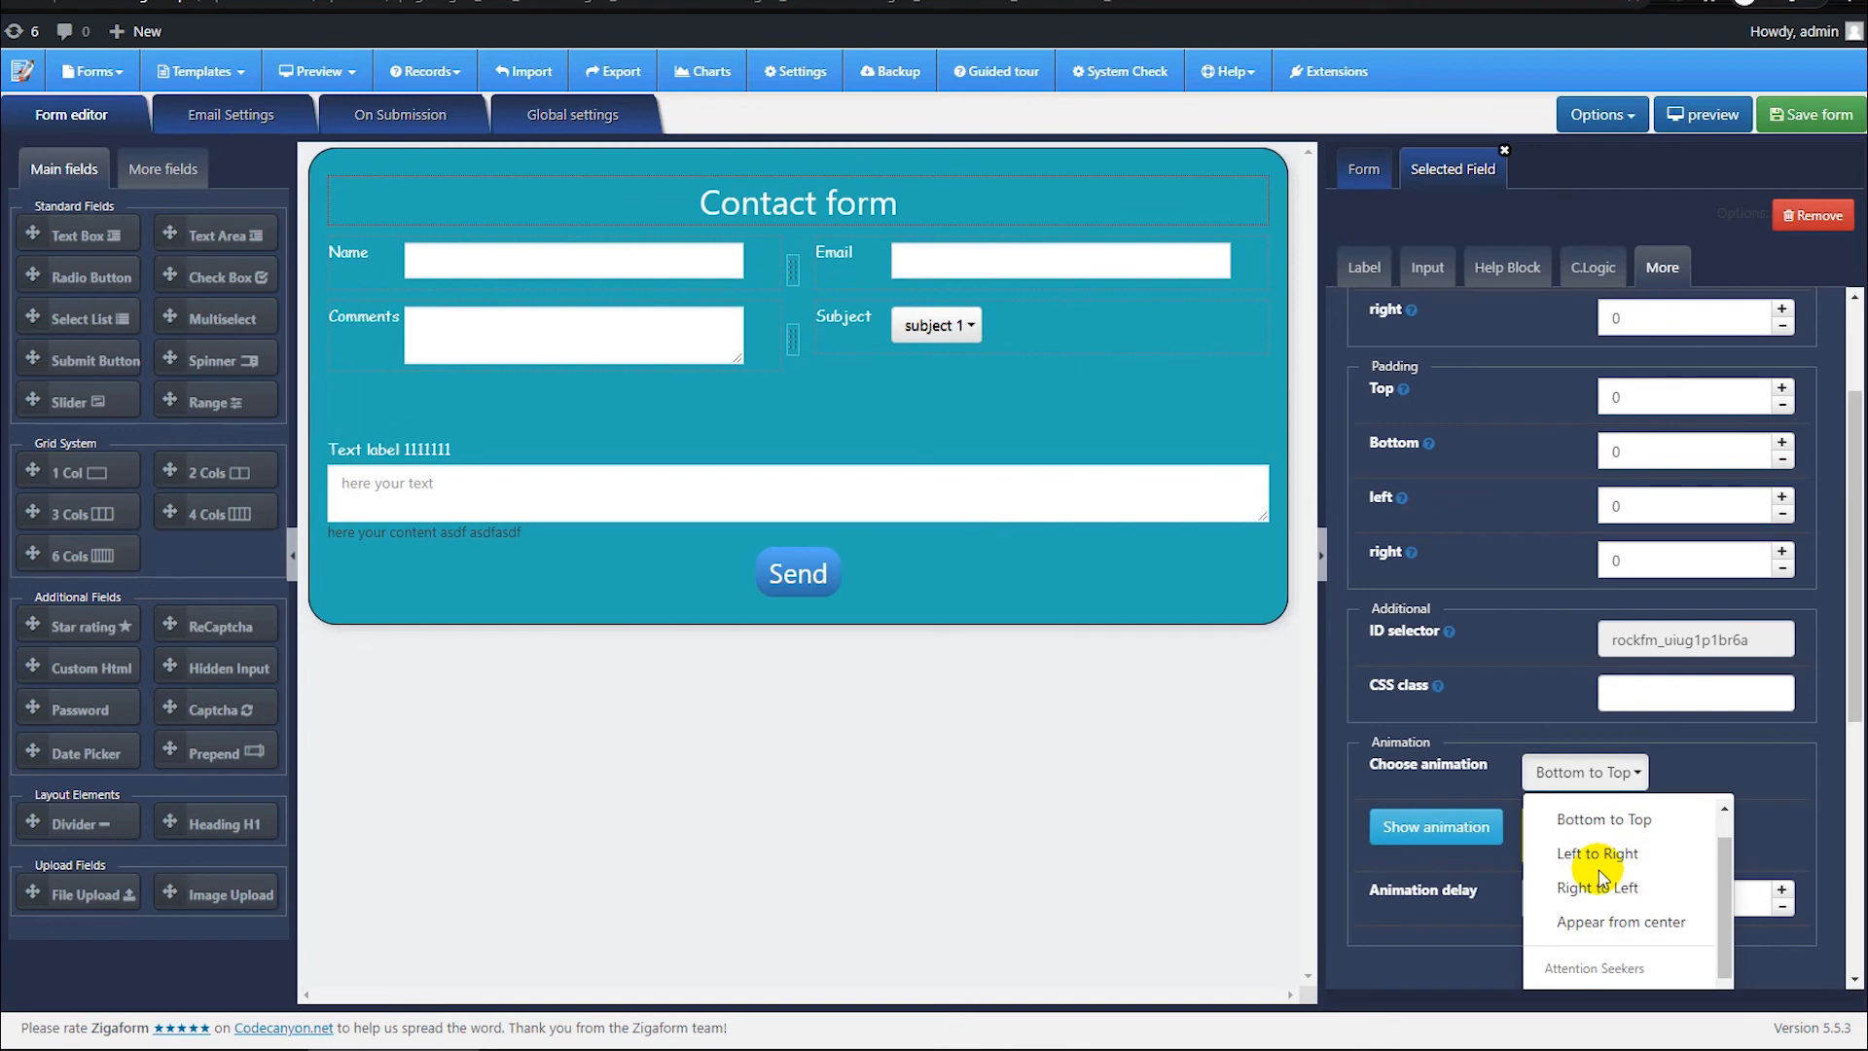
{"action": "left_click", "coordinate": [1597, 856]}
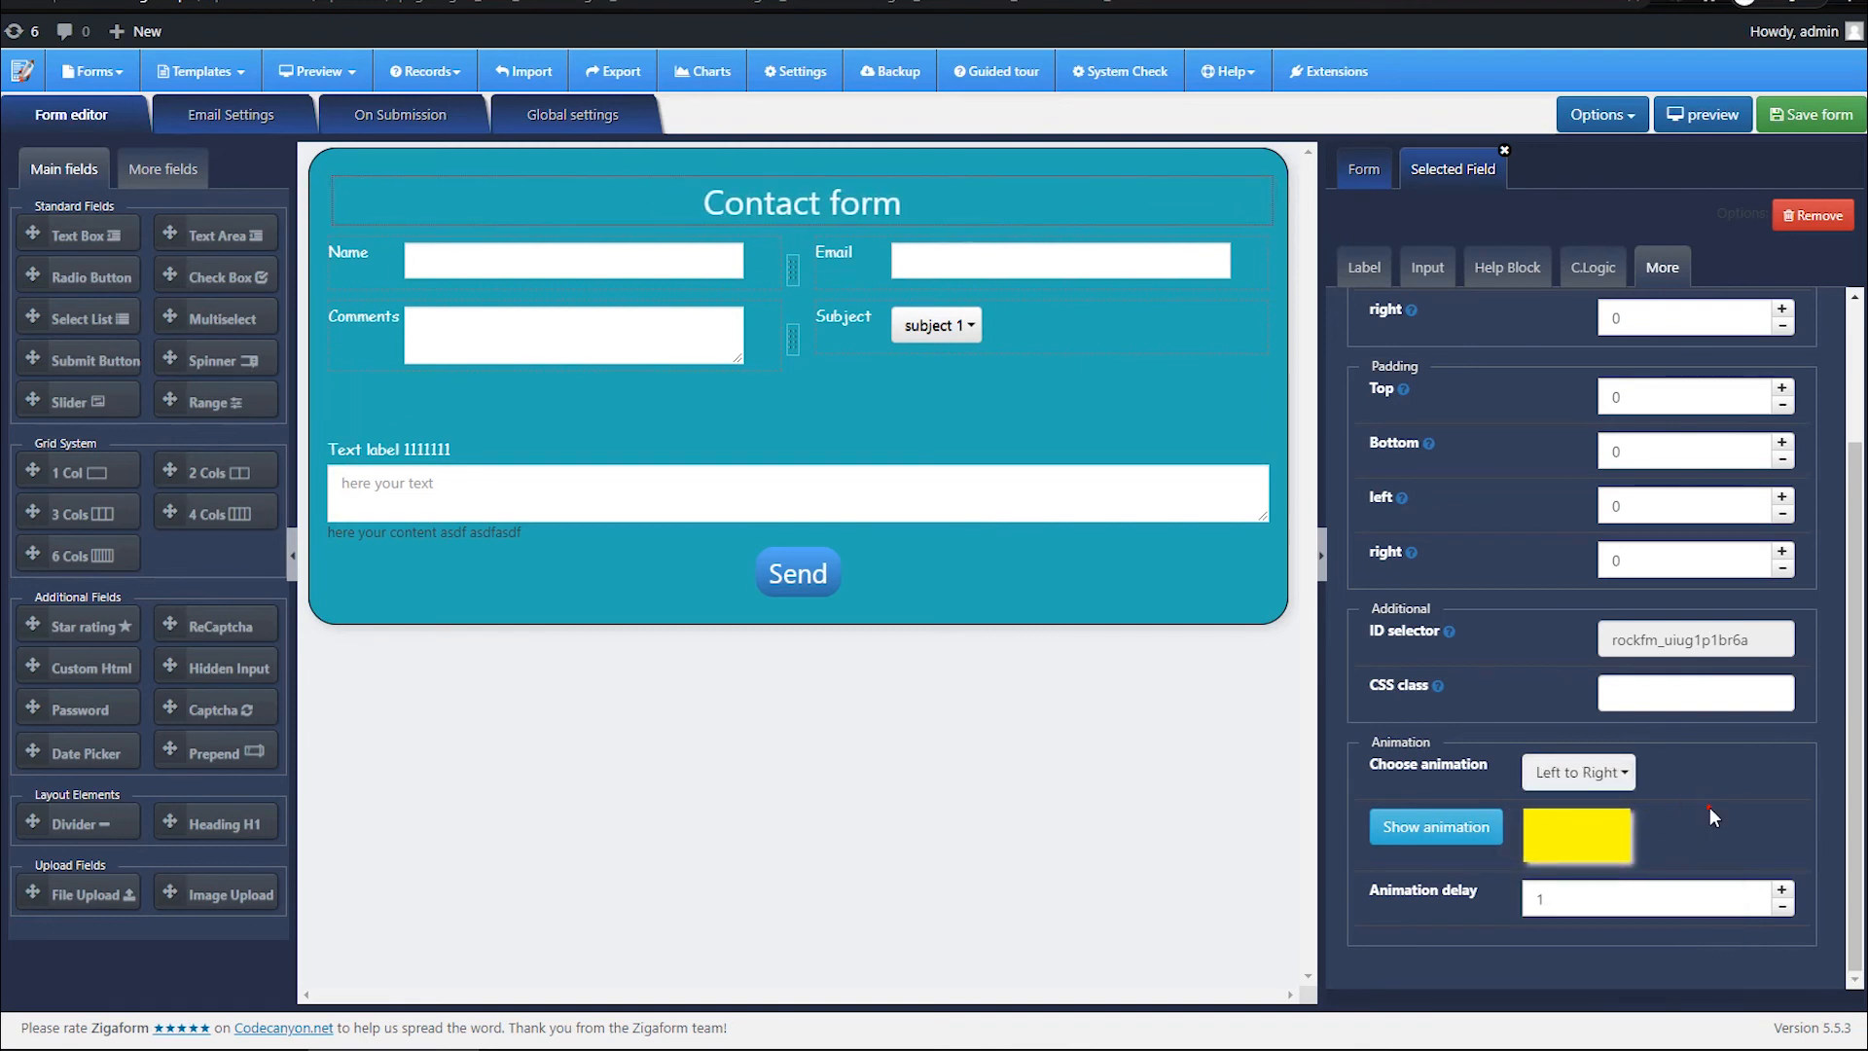
{"action": "left_click", "coordinate": [1459, 834]}
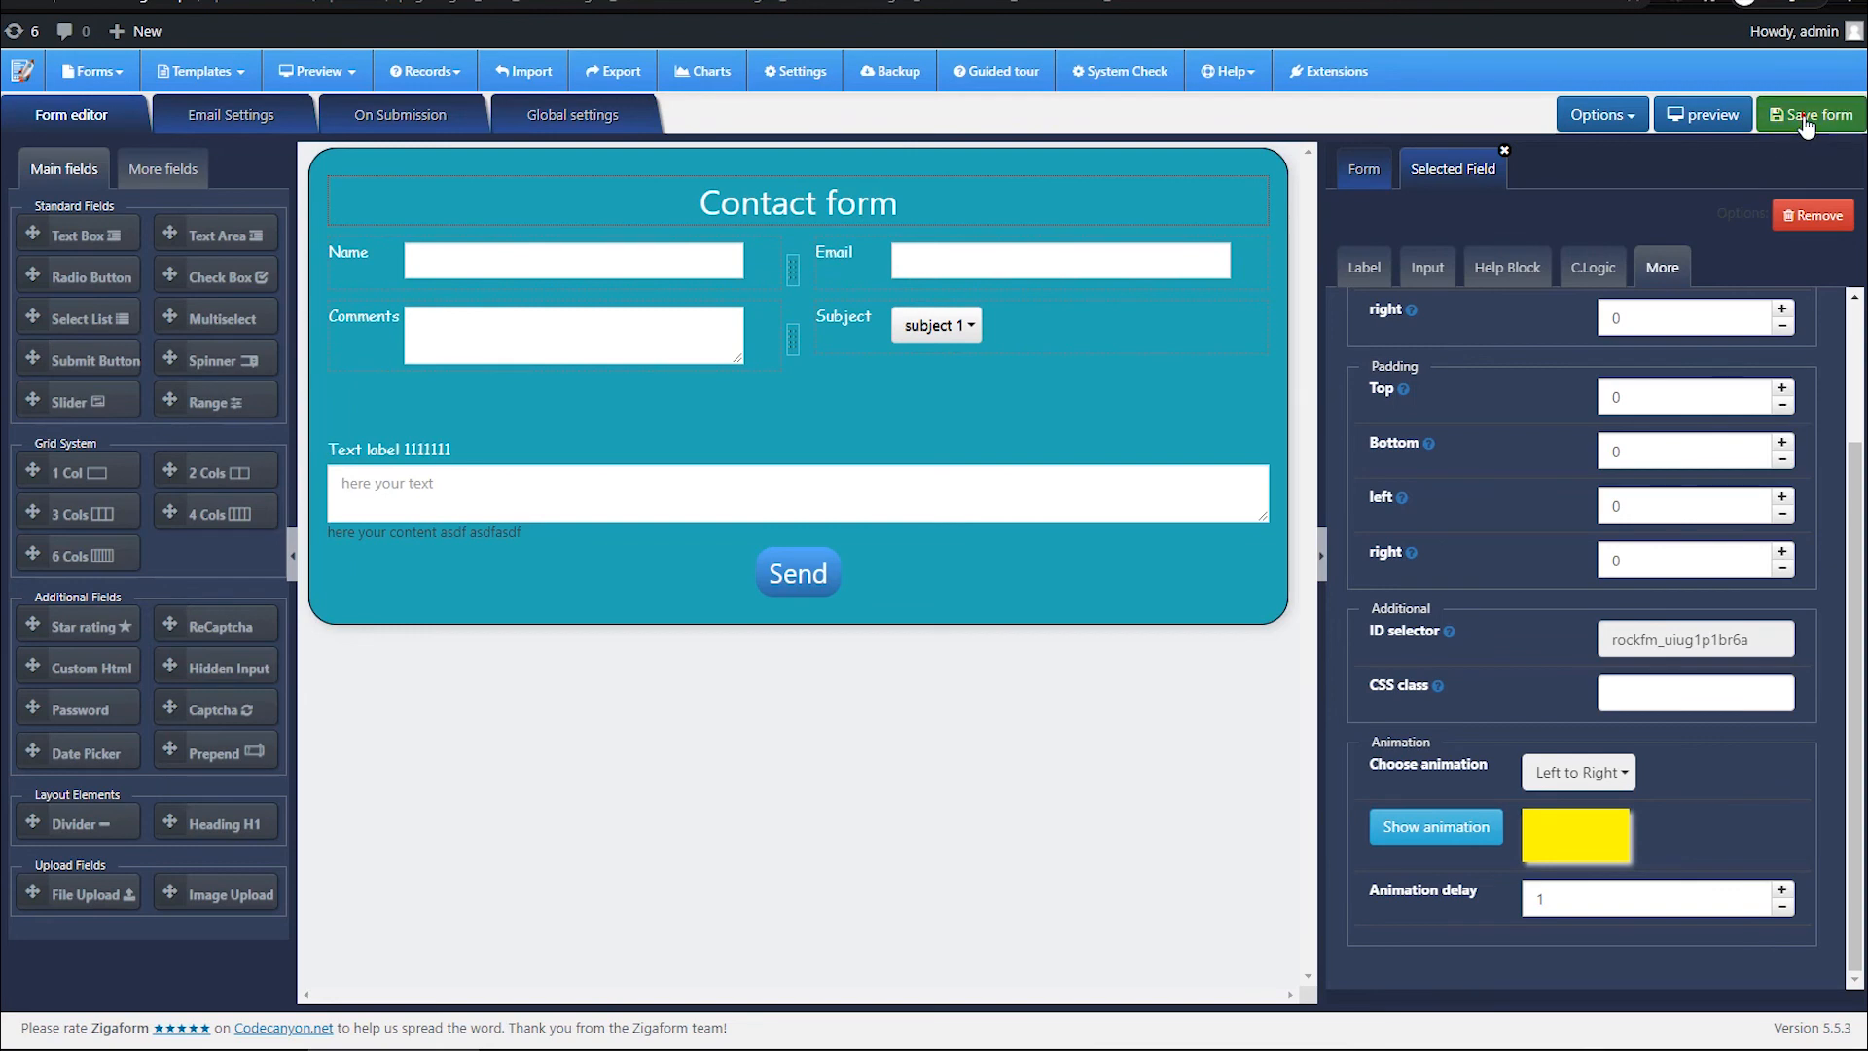
Step: Save the form and reload the published testing form page to watch the heading's animation
{"action": "left_click", "coordinate": [1801, 123]}
{"action": "left_click", "coordinate": [360, 1]}
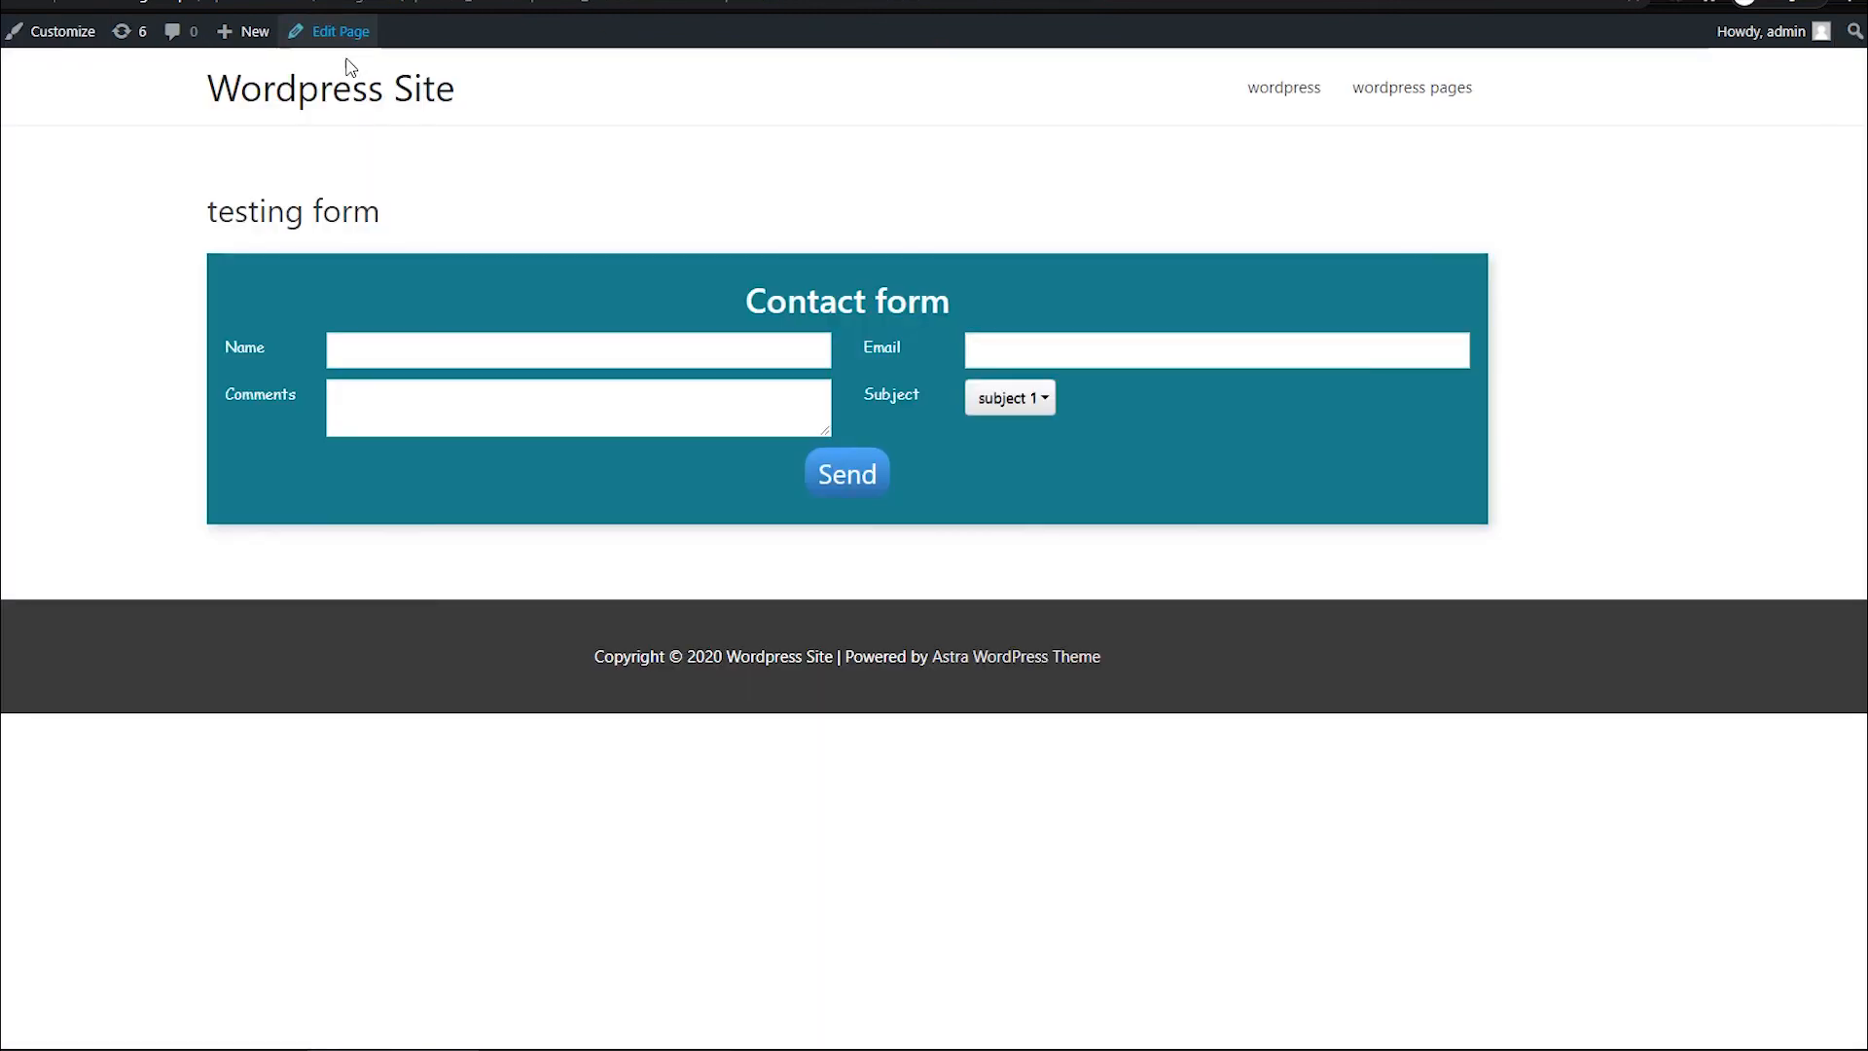
{"action": "key", "text": "F5"}
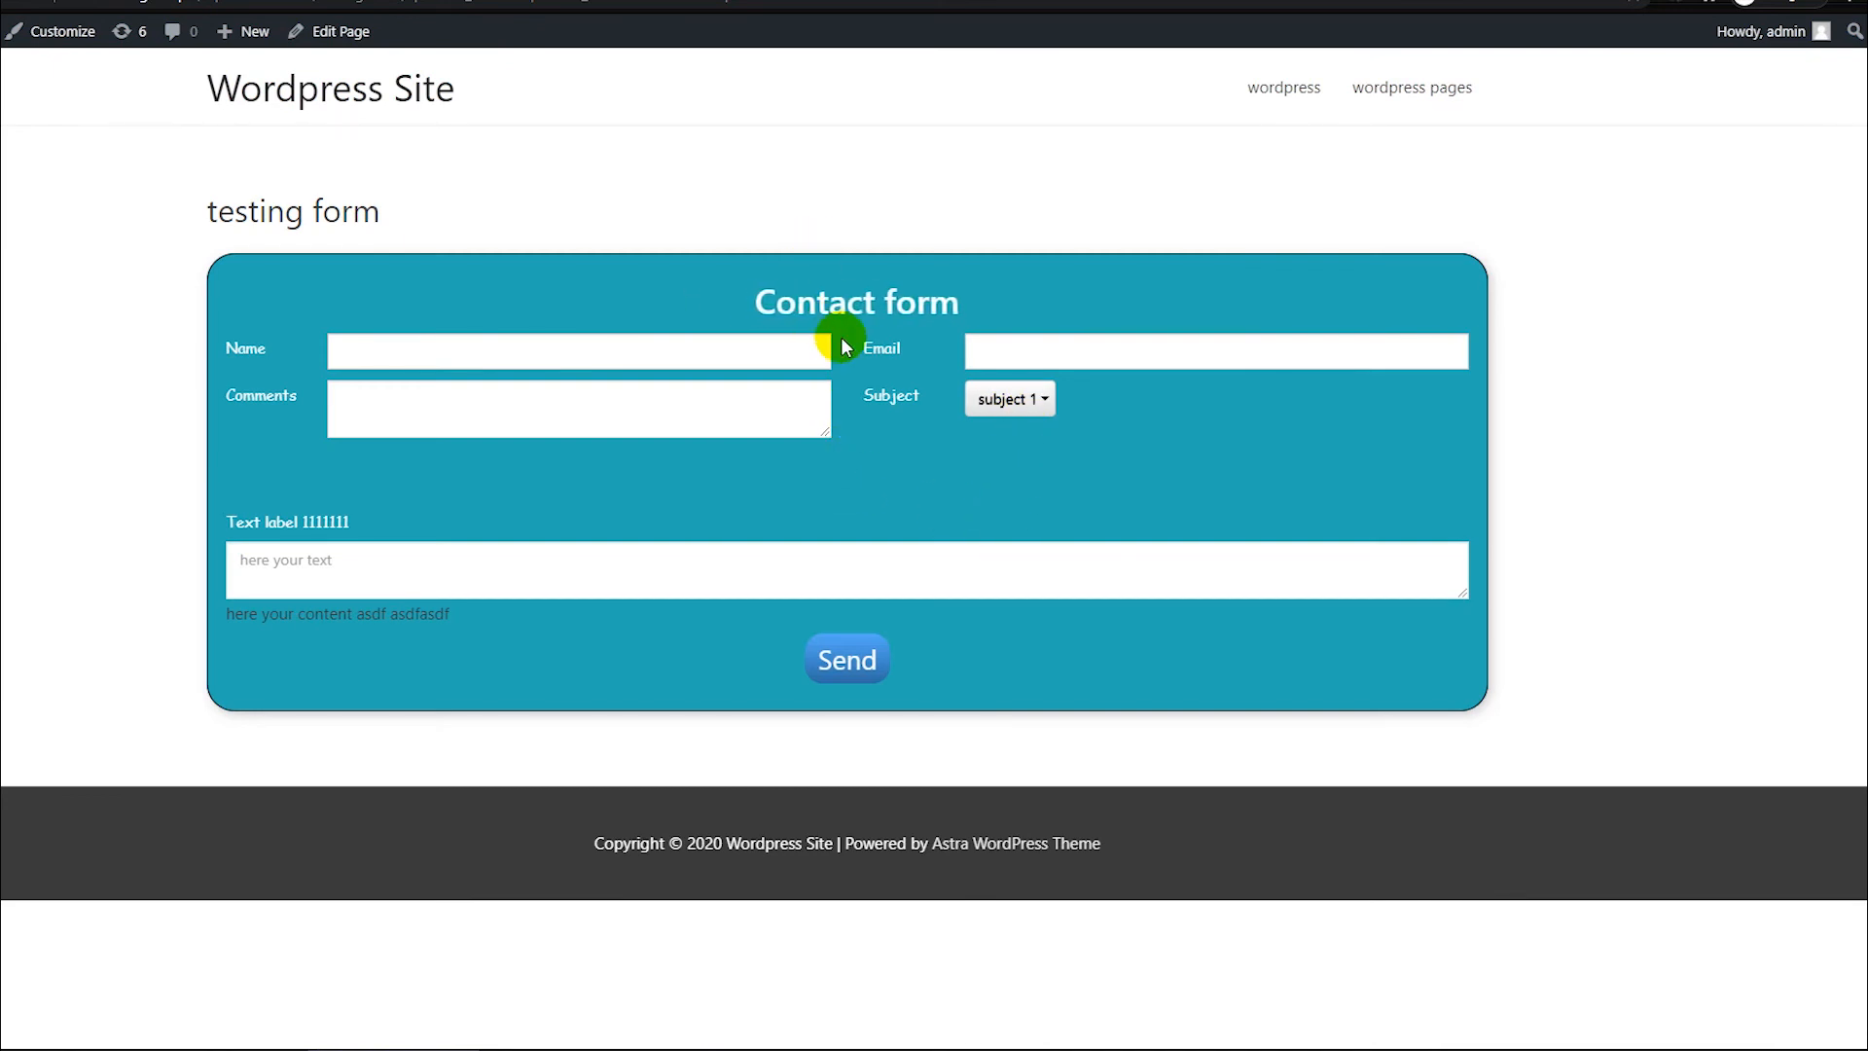
Step: Return to the form editor, open the heading's animation delay for editing and save the form
{"action": "left_click", "coordinate": [146, 1]}
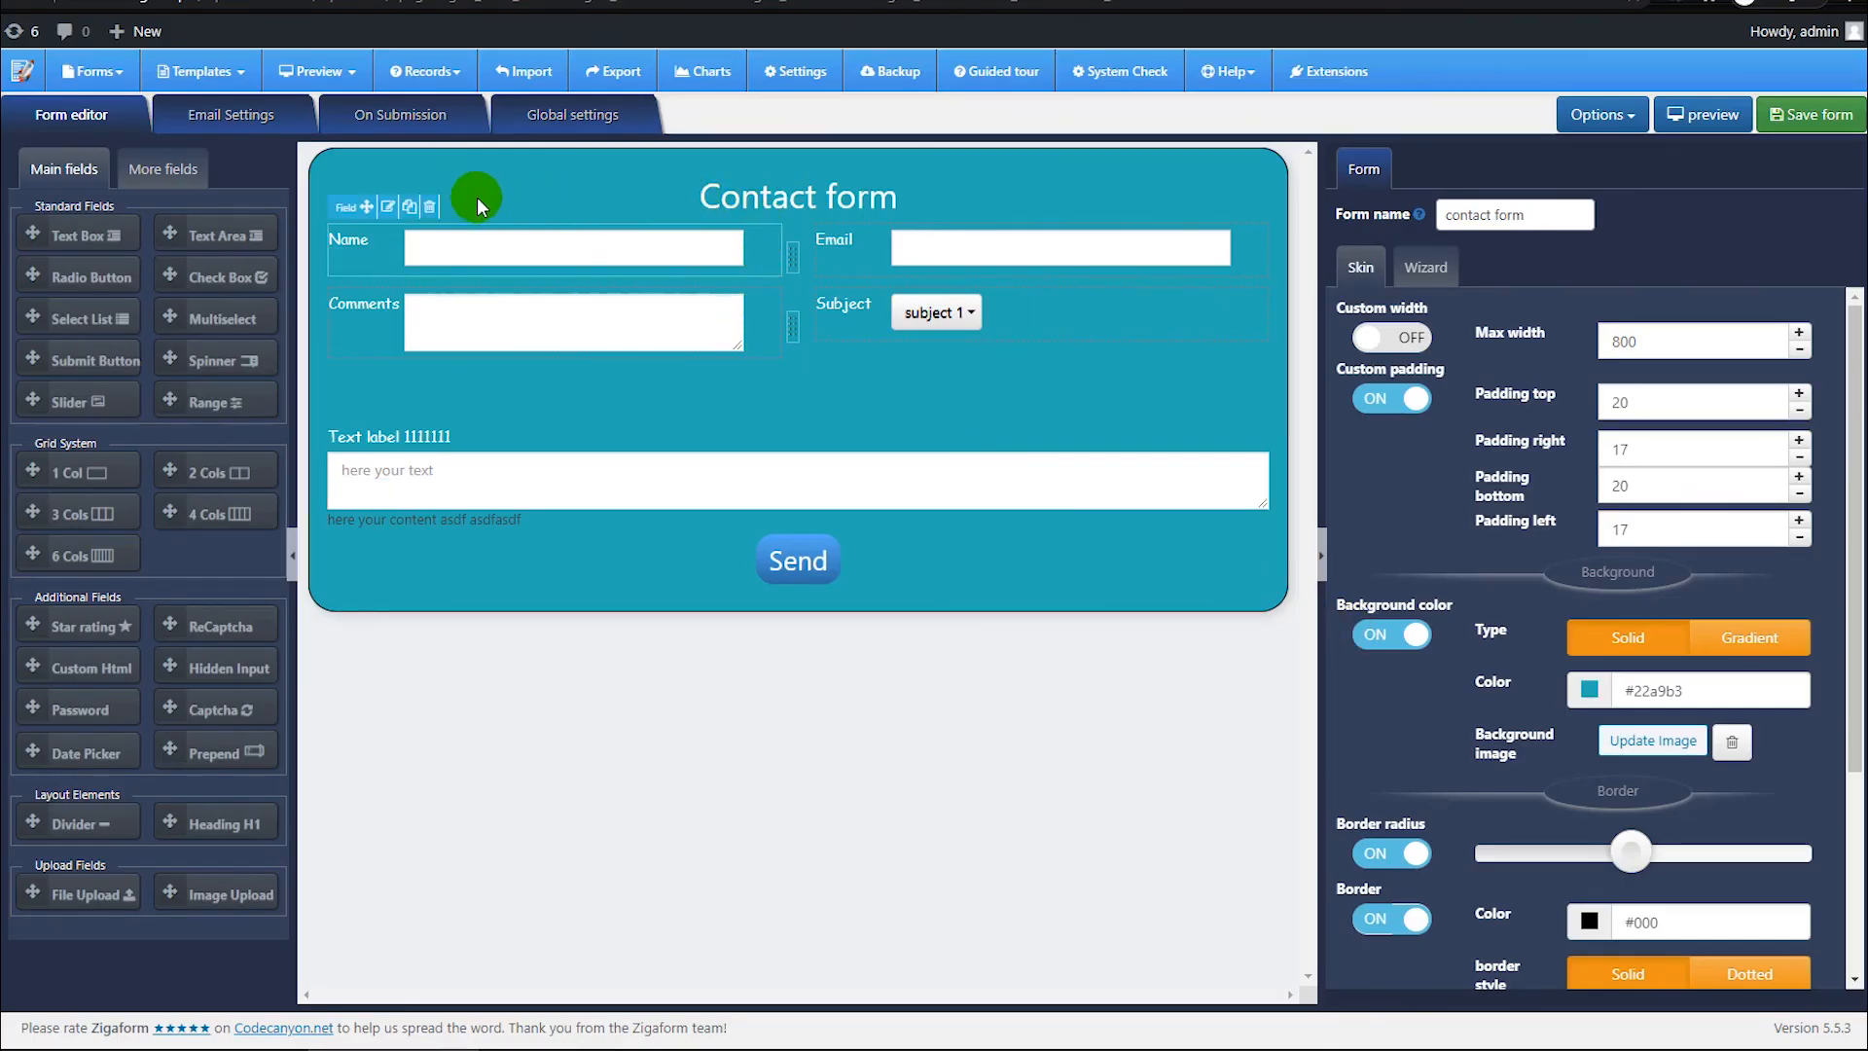
{"action": "left_click", "coordinate": [387, 206]}
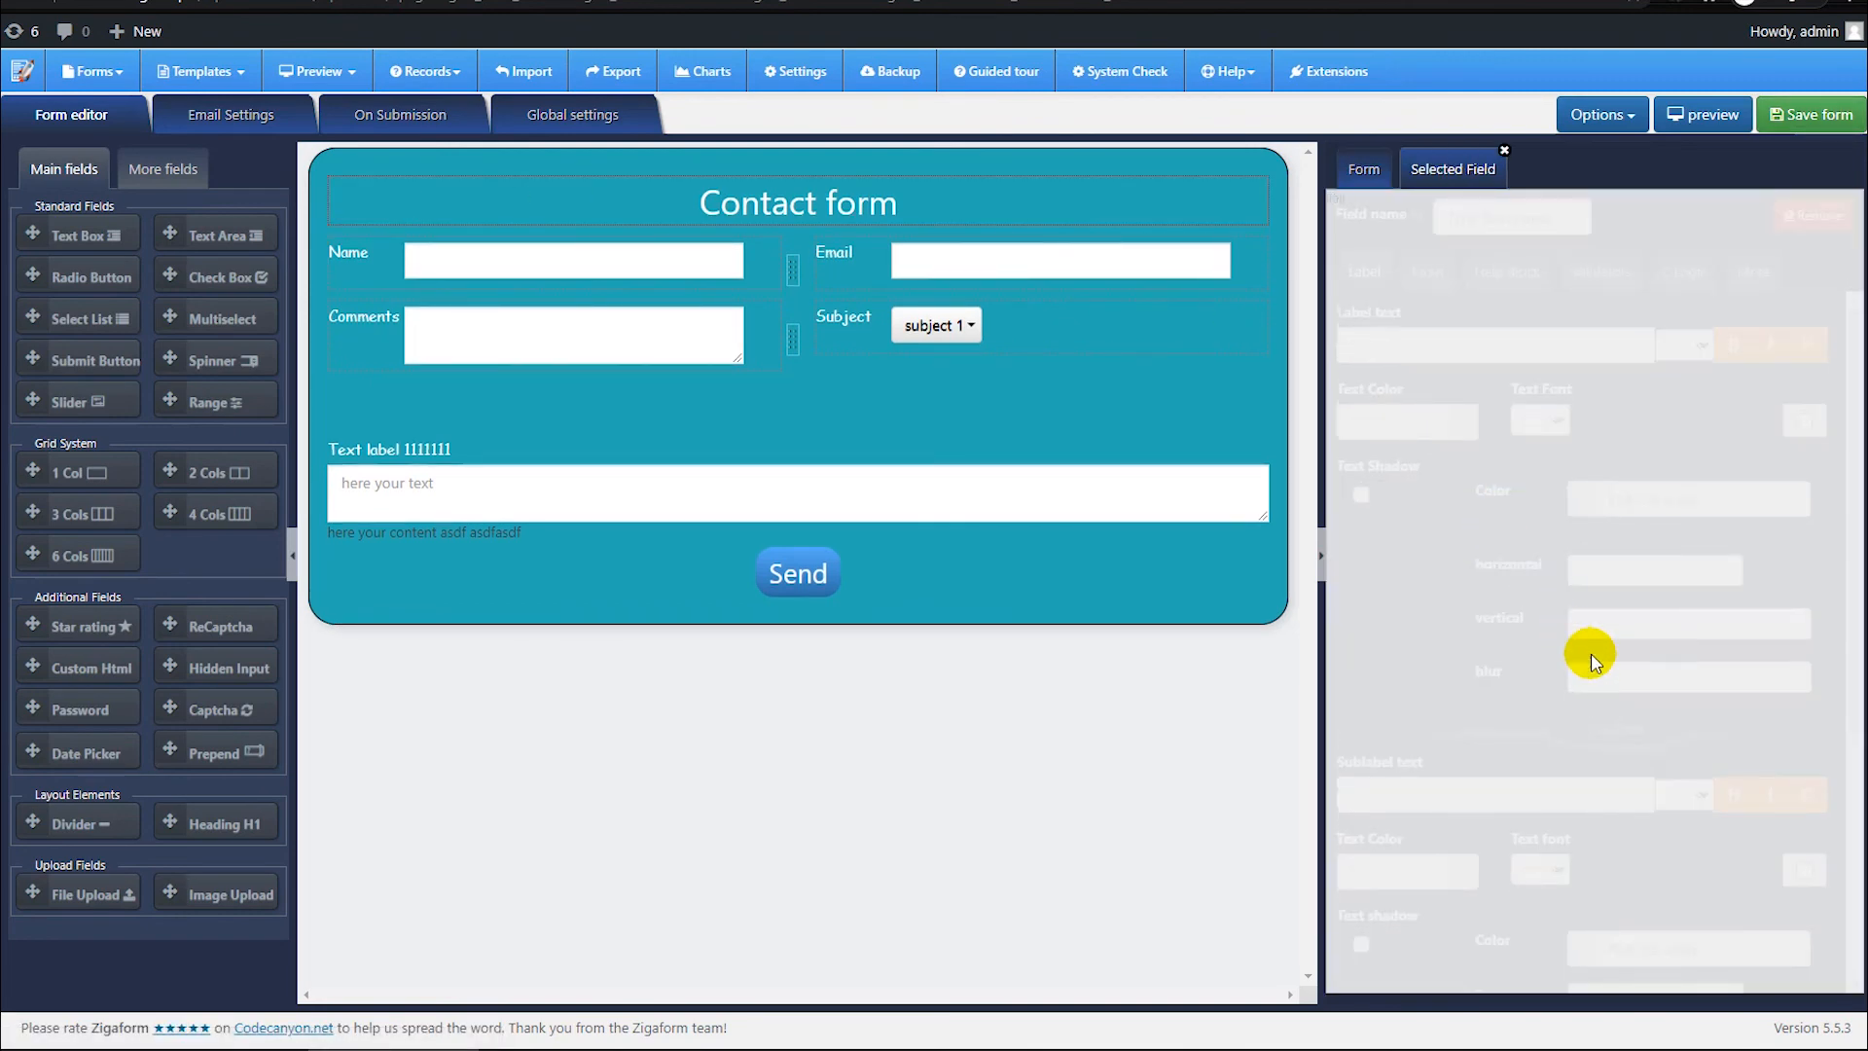
{"action": "left_click", "coordinate": [1659, 267]}
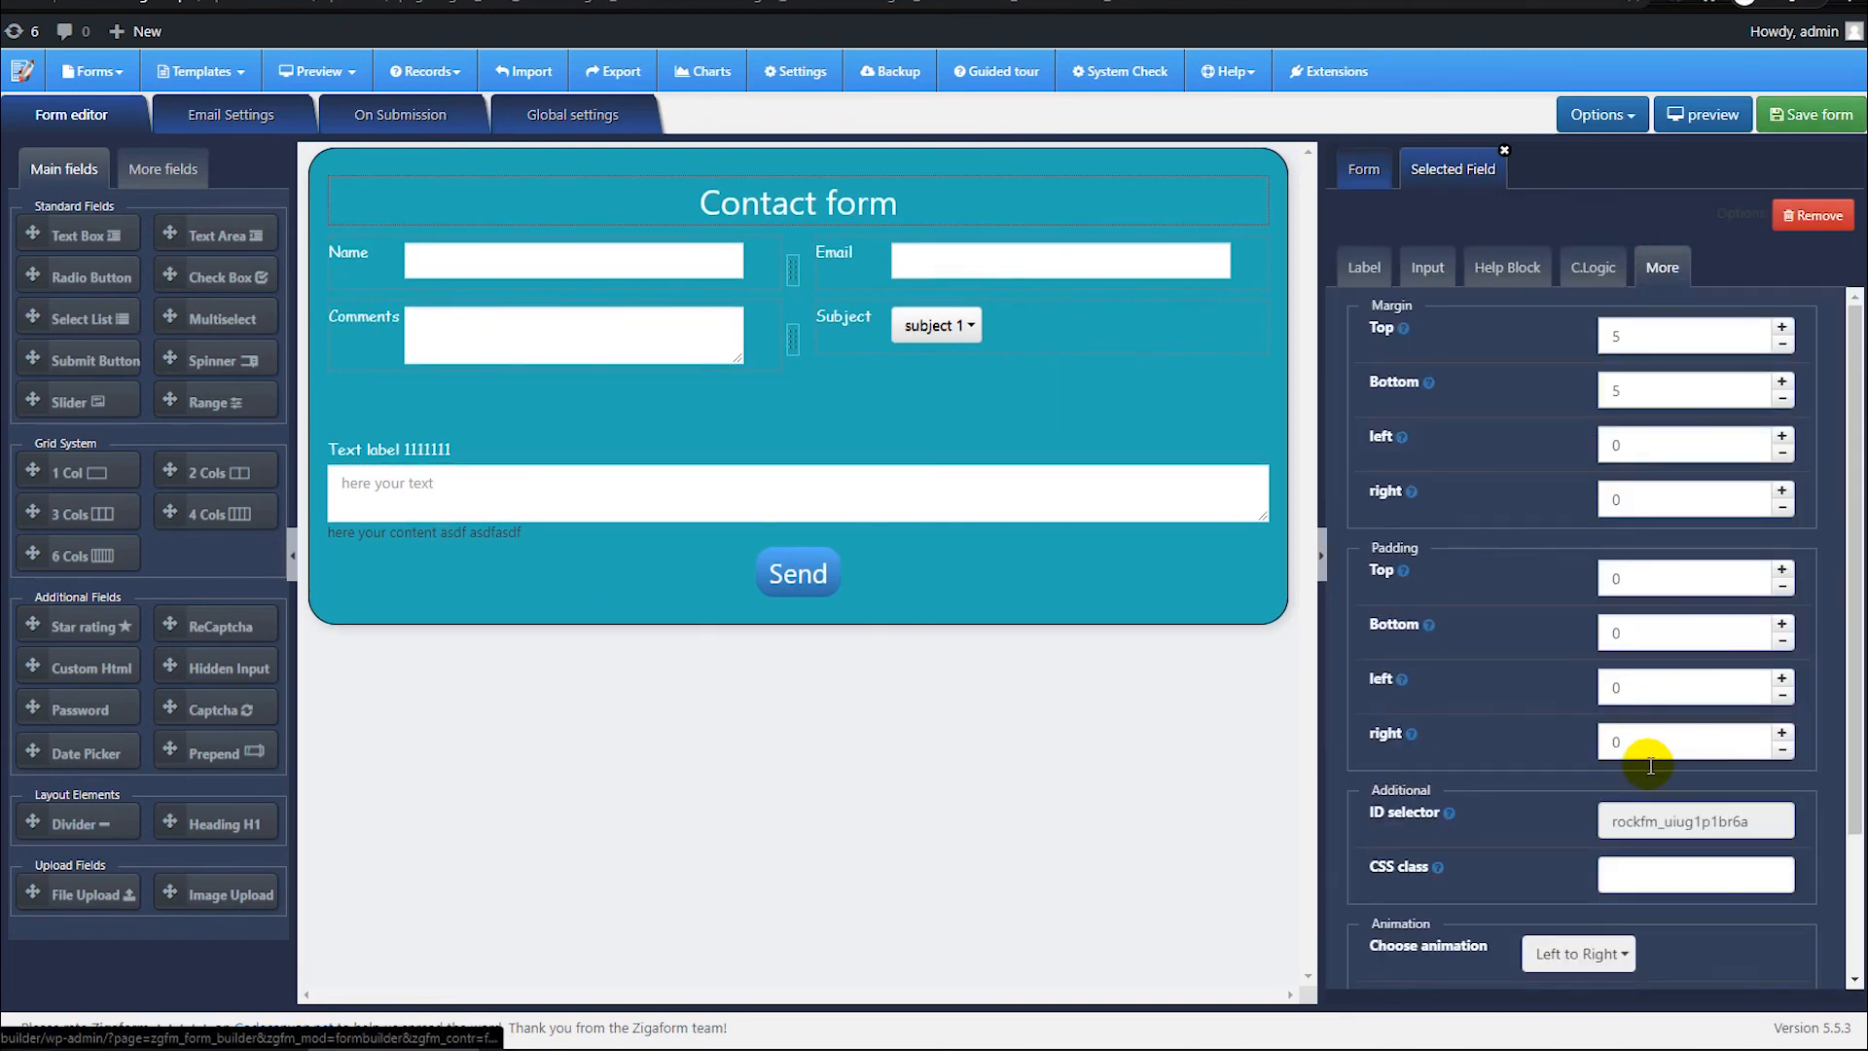
{"action": "scroll", "coordinate": [1644, 827], "scroll_direction": "down", "scroll_amount": 2}
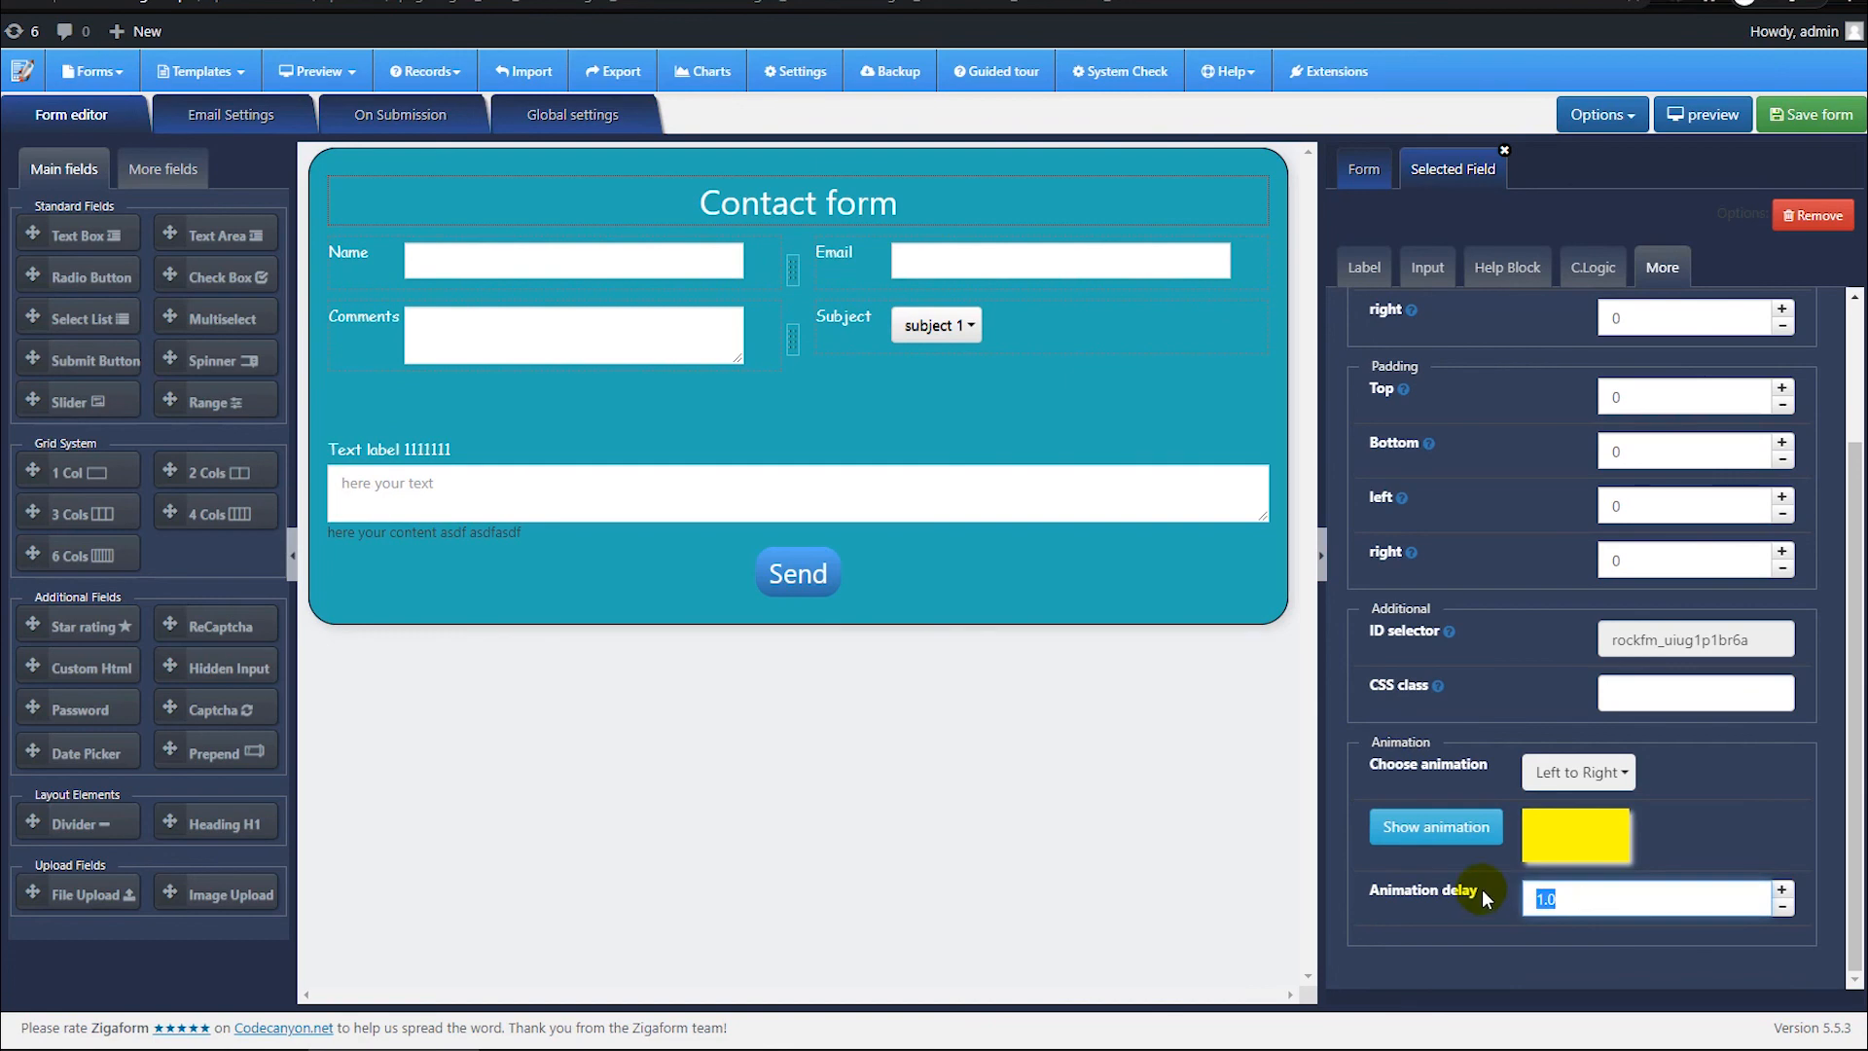
{"action": "left_click", "coordinate": [1795, 122]}
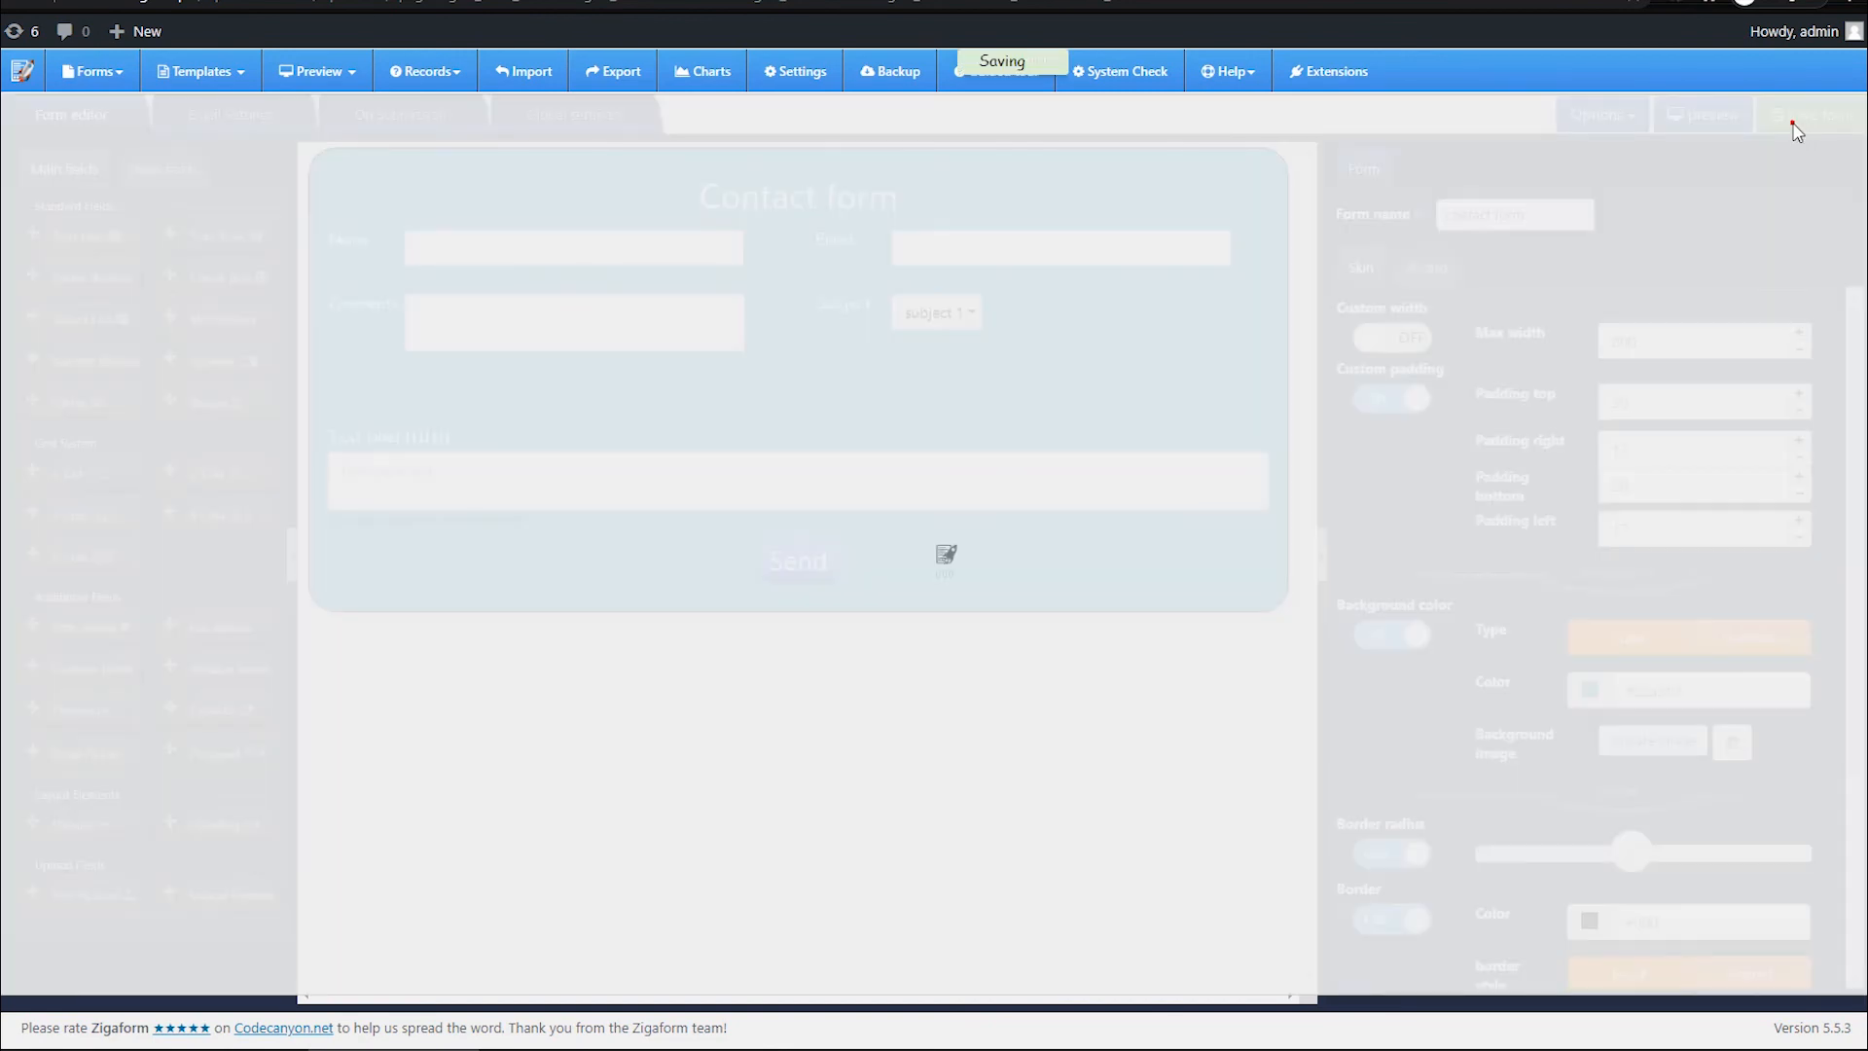
Step: Reload the testing form page again and check how the "Contact form" heading animates
{"action": "key", "text": "ctrl+Tab"}
{"action": "key", "text": "ctrl+Tab"}
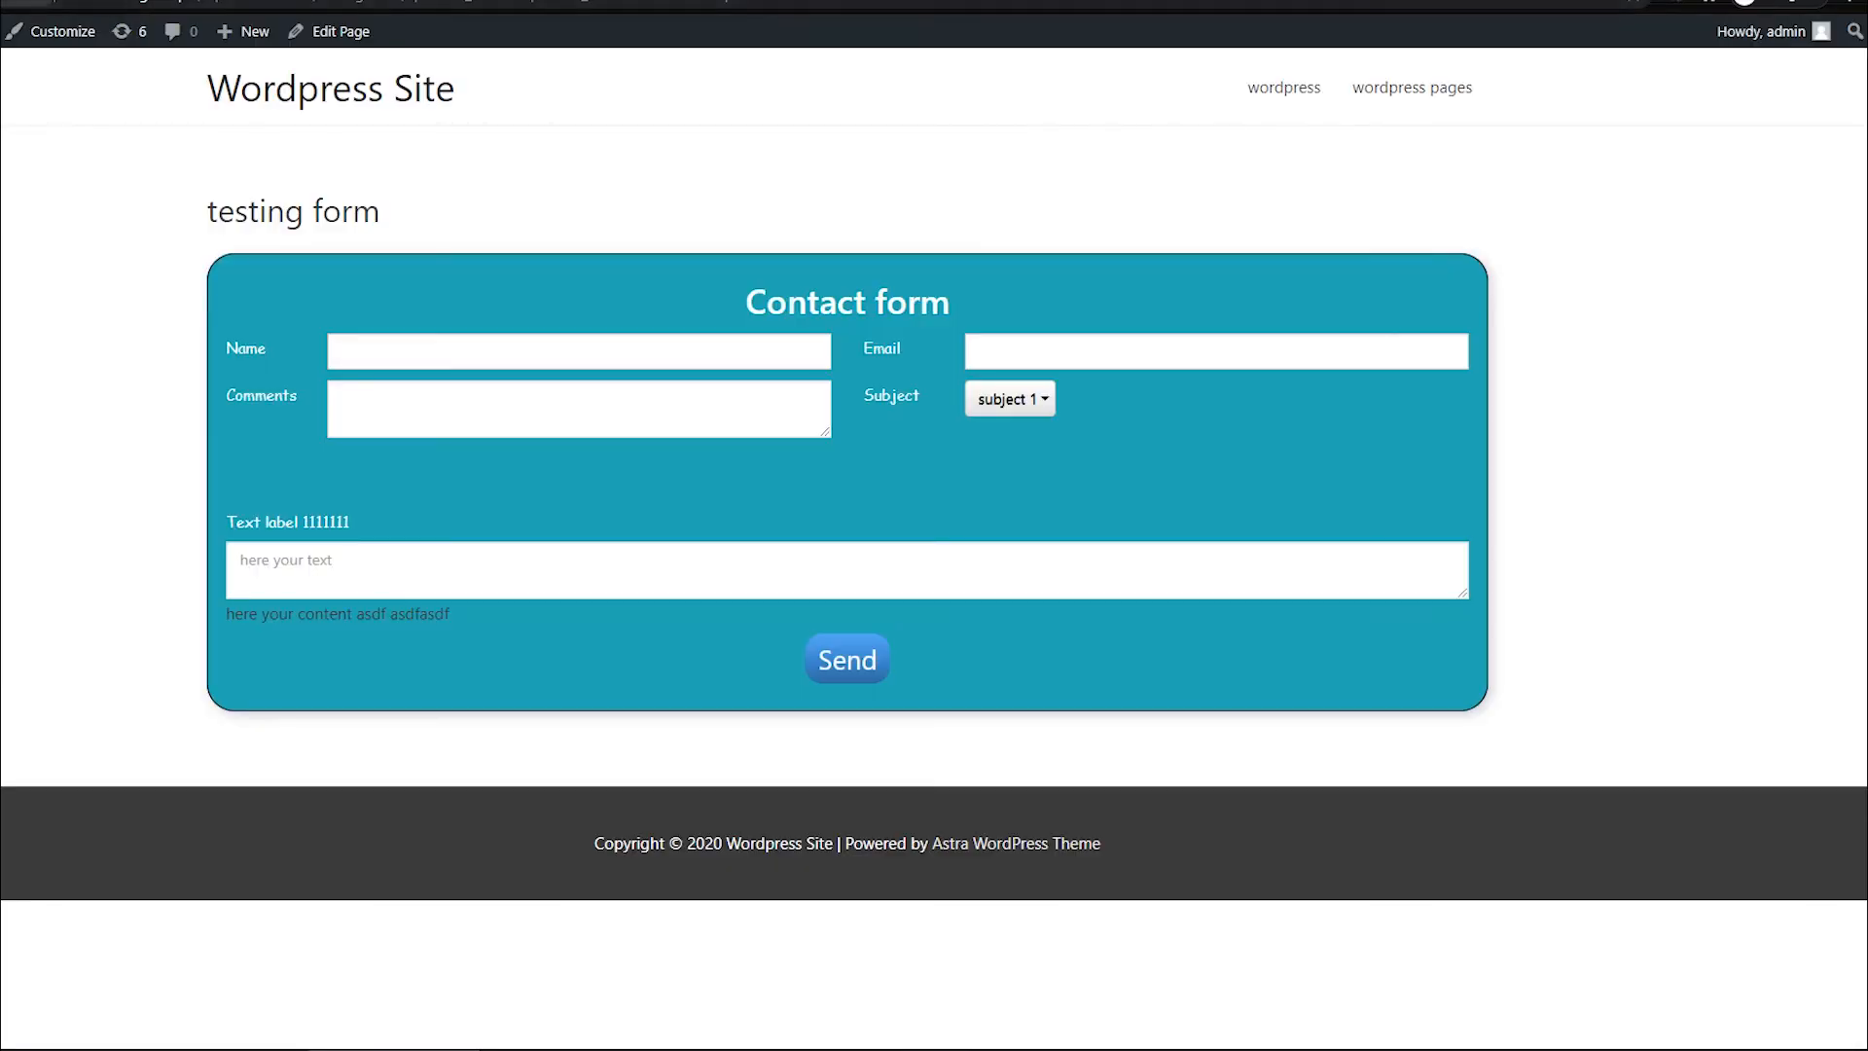
{"action": "key", "text": "F5"}
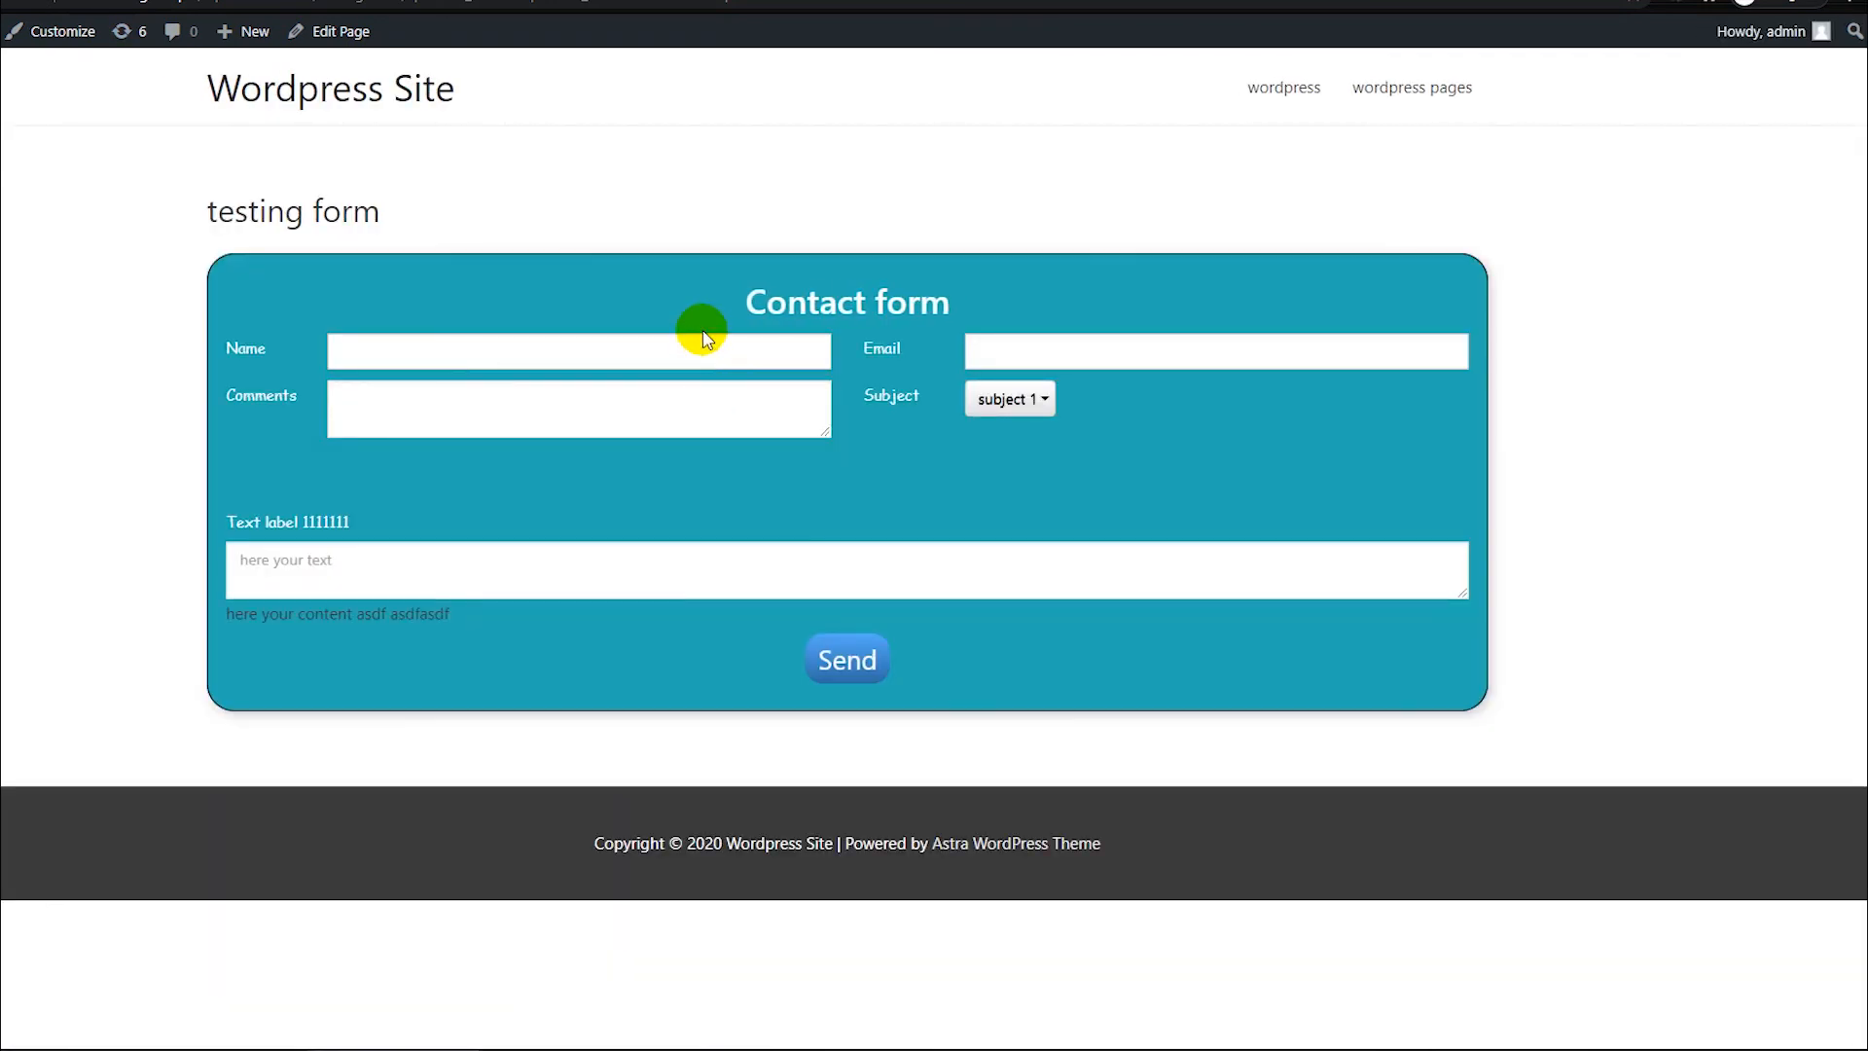
{"action": "left_click_drag", "start_coordinate": [739, 301], "coordinate": [953, 304]}
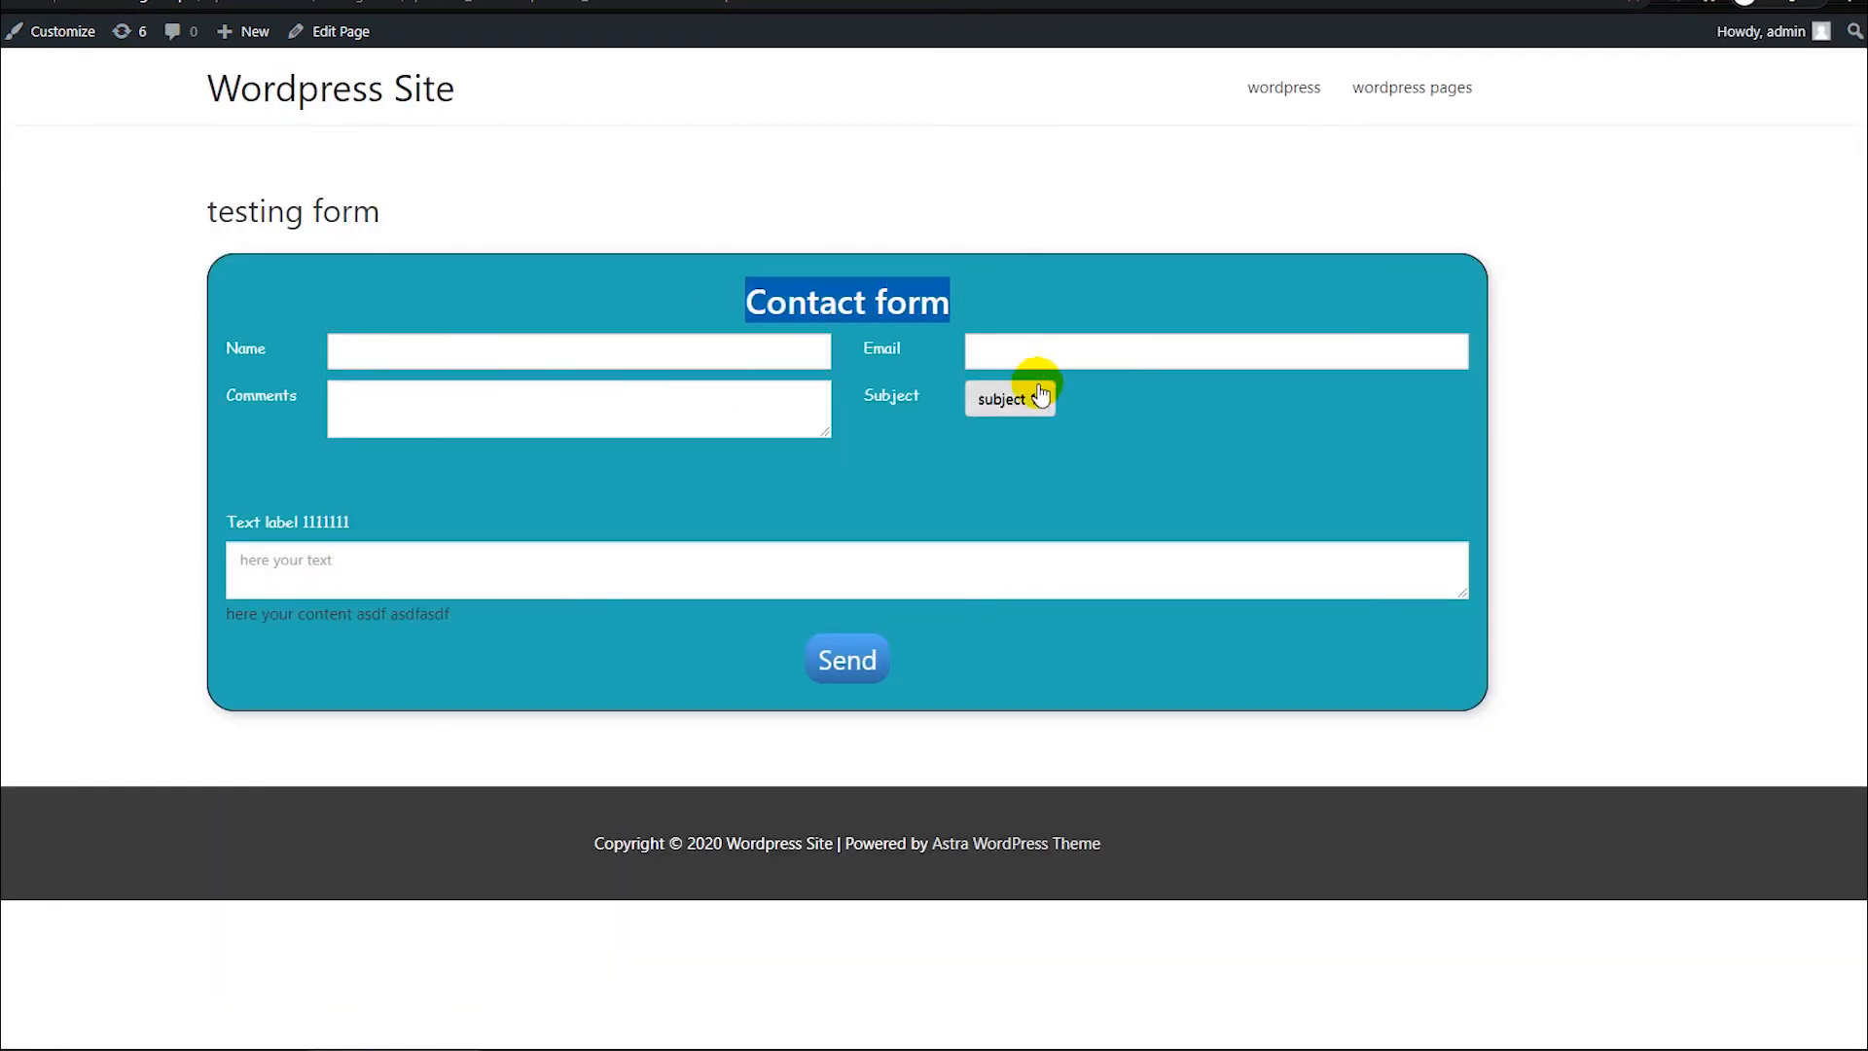
Step: Return to the form editor, open the filtered records page and review the contact form's submitted entry
{"action": "left_click", "coordinate": [200, 1]}
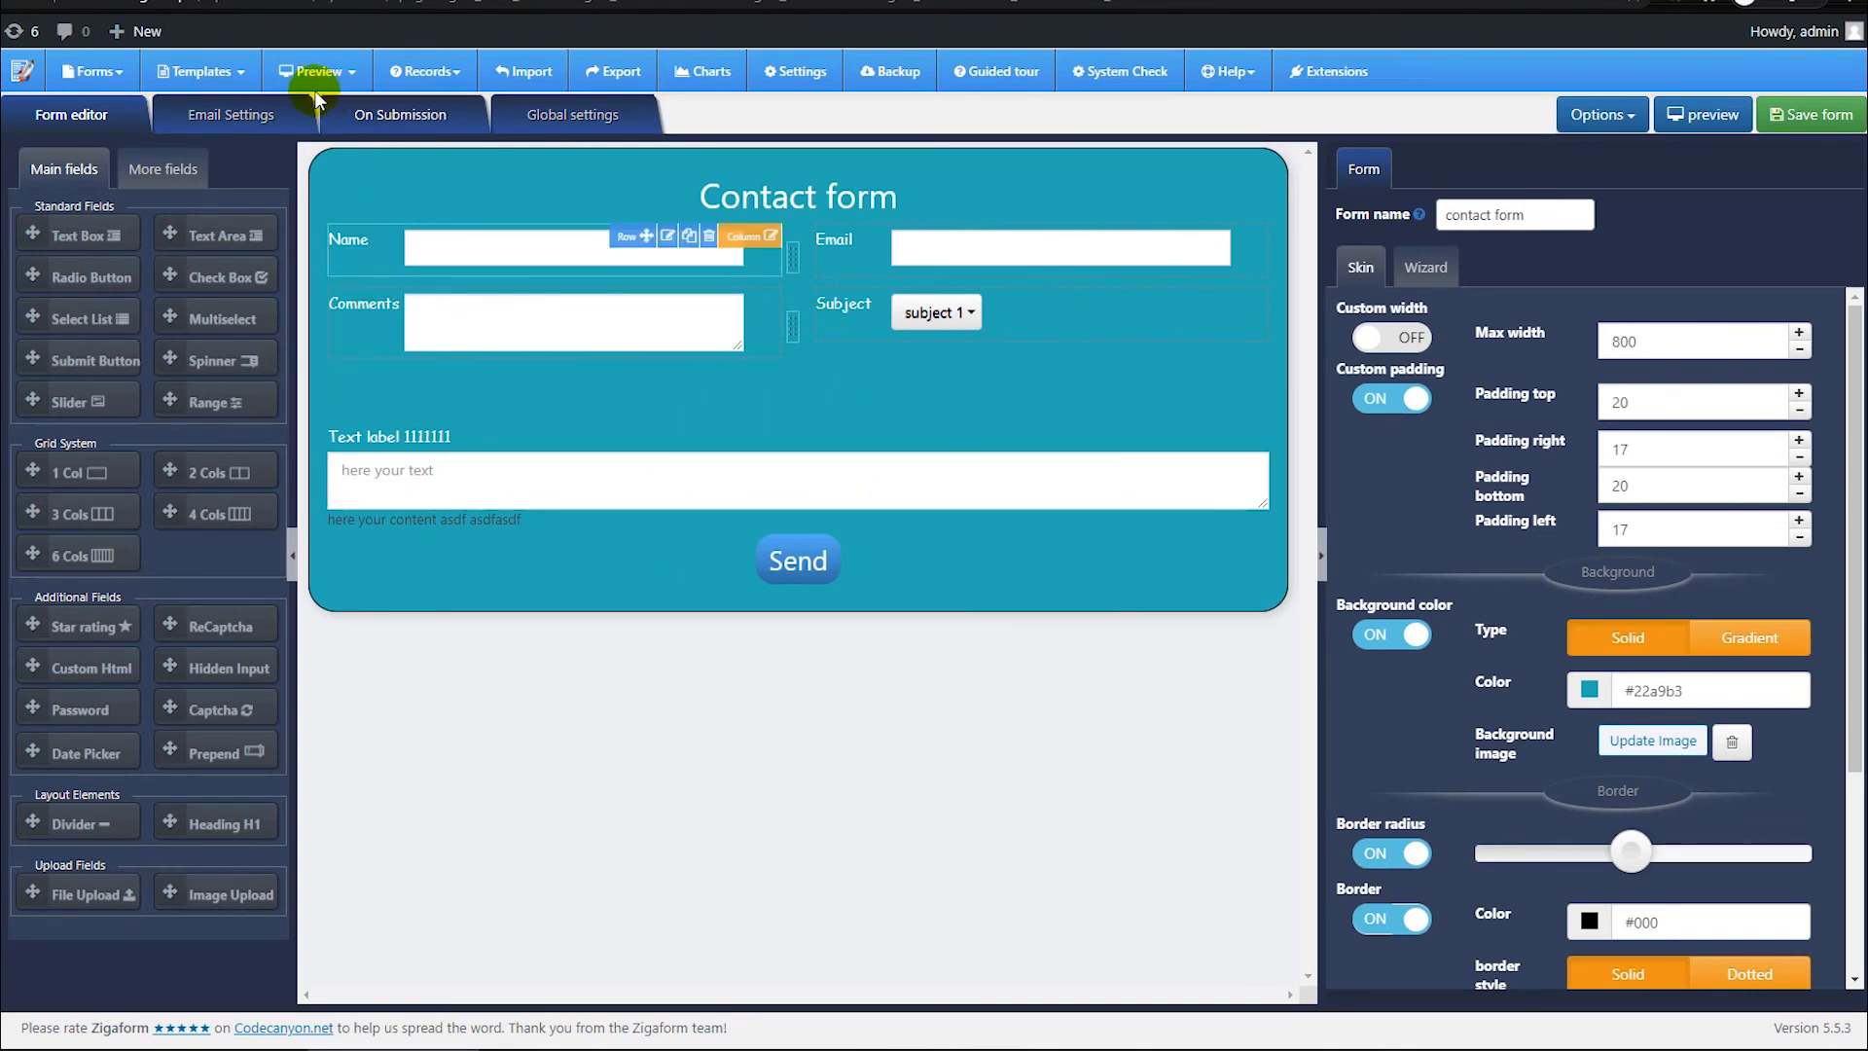
{"action": "left_click", "coordinate": [422, 75]}
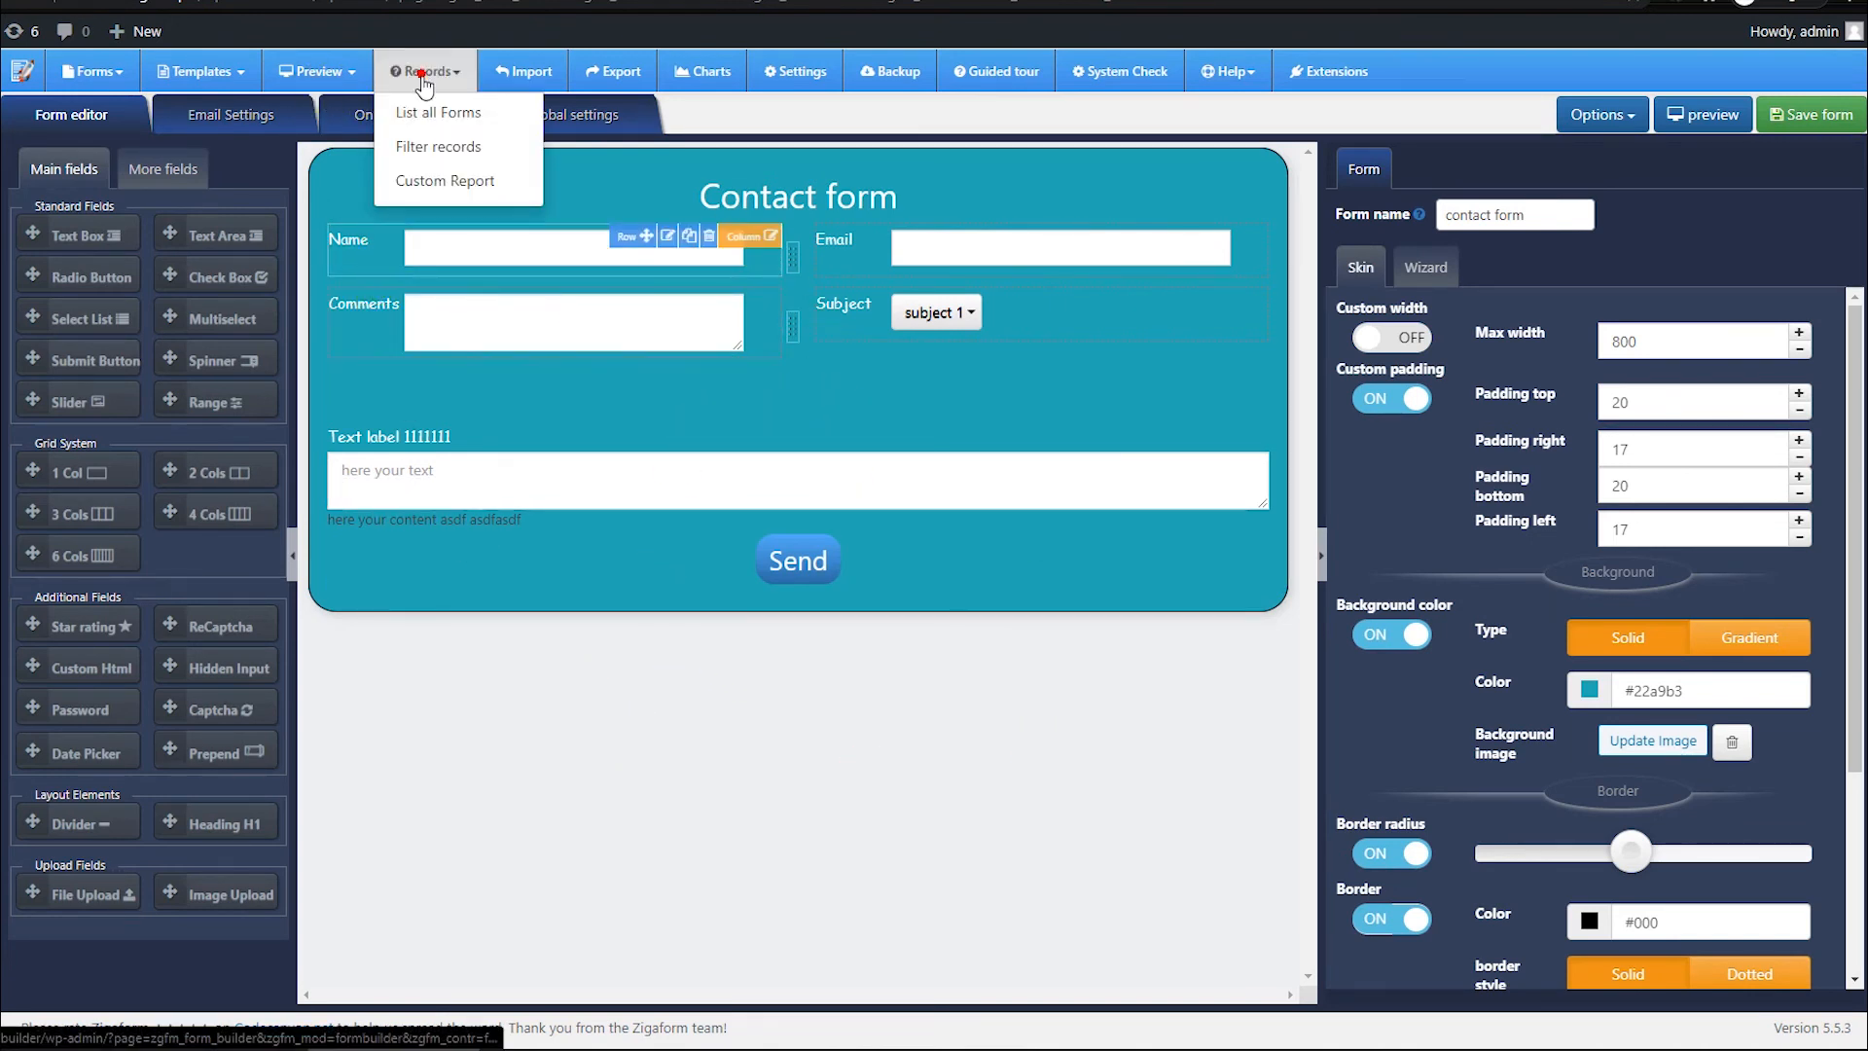
{"action": "left_click", "coordinate": [447, 147]}
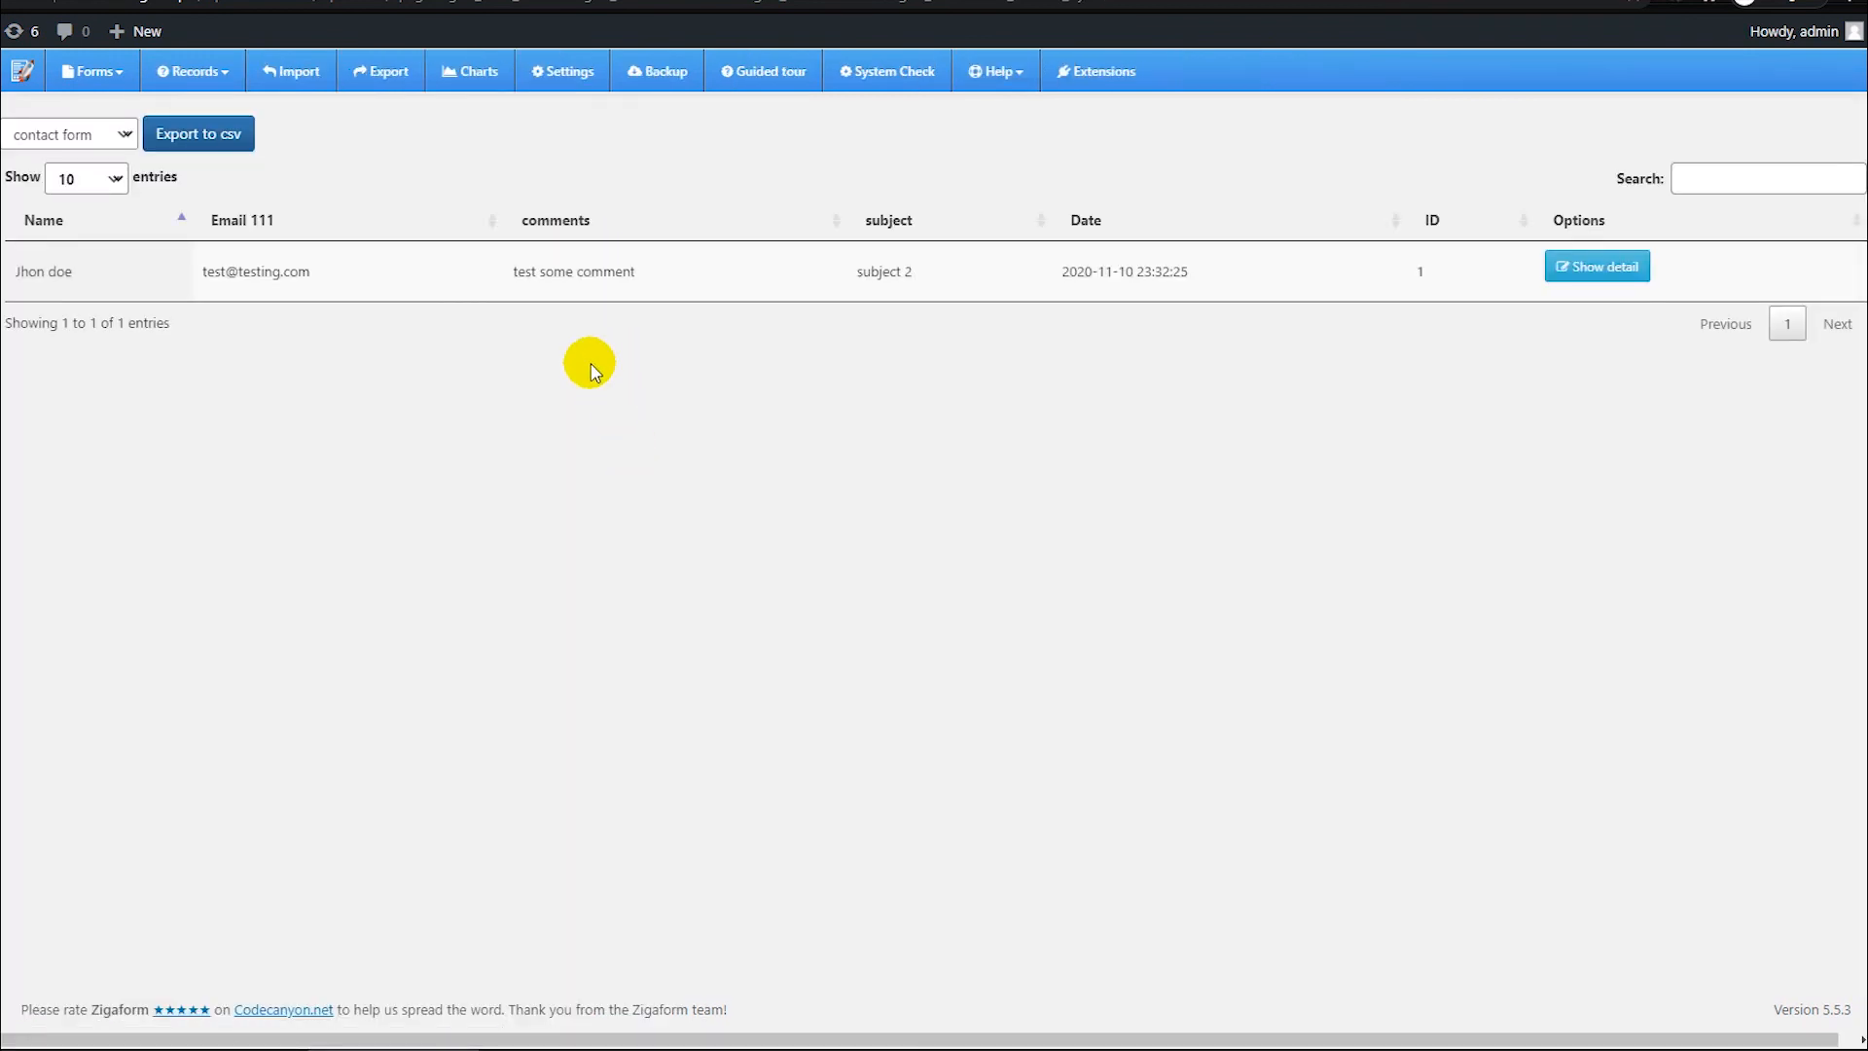
{"action": "left_click_drag", "start_coordinate": [58, 270], "coordinate": [1333, 258]}
{"action": "left_click", "coordinate": [1252, 276]}
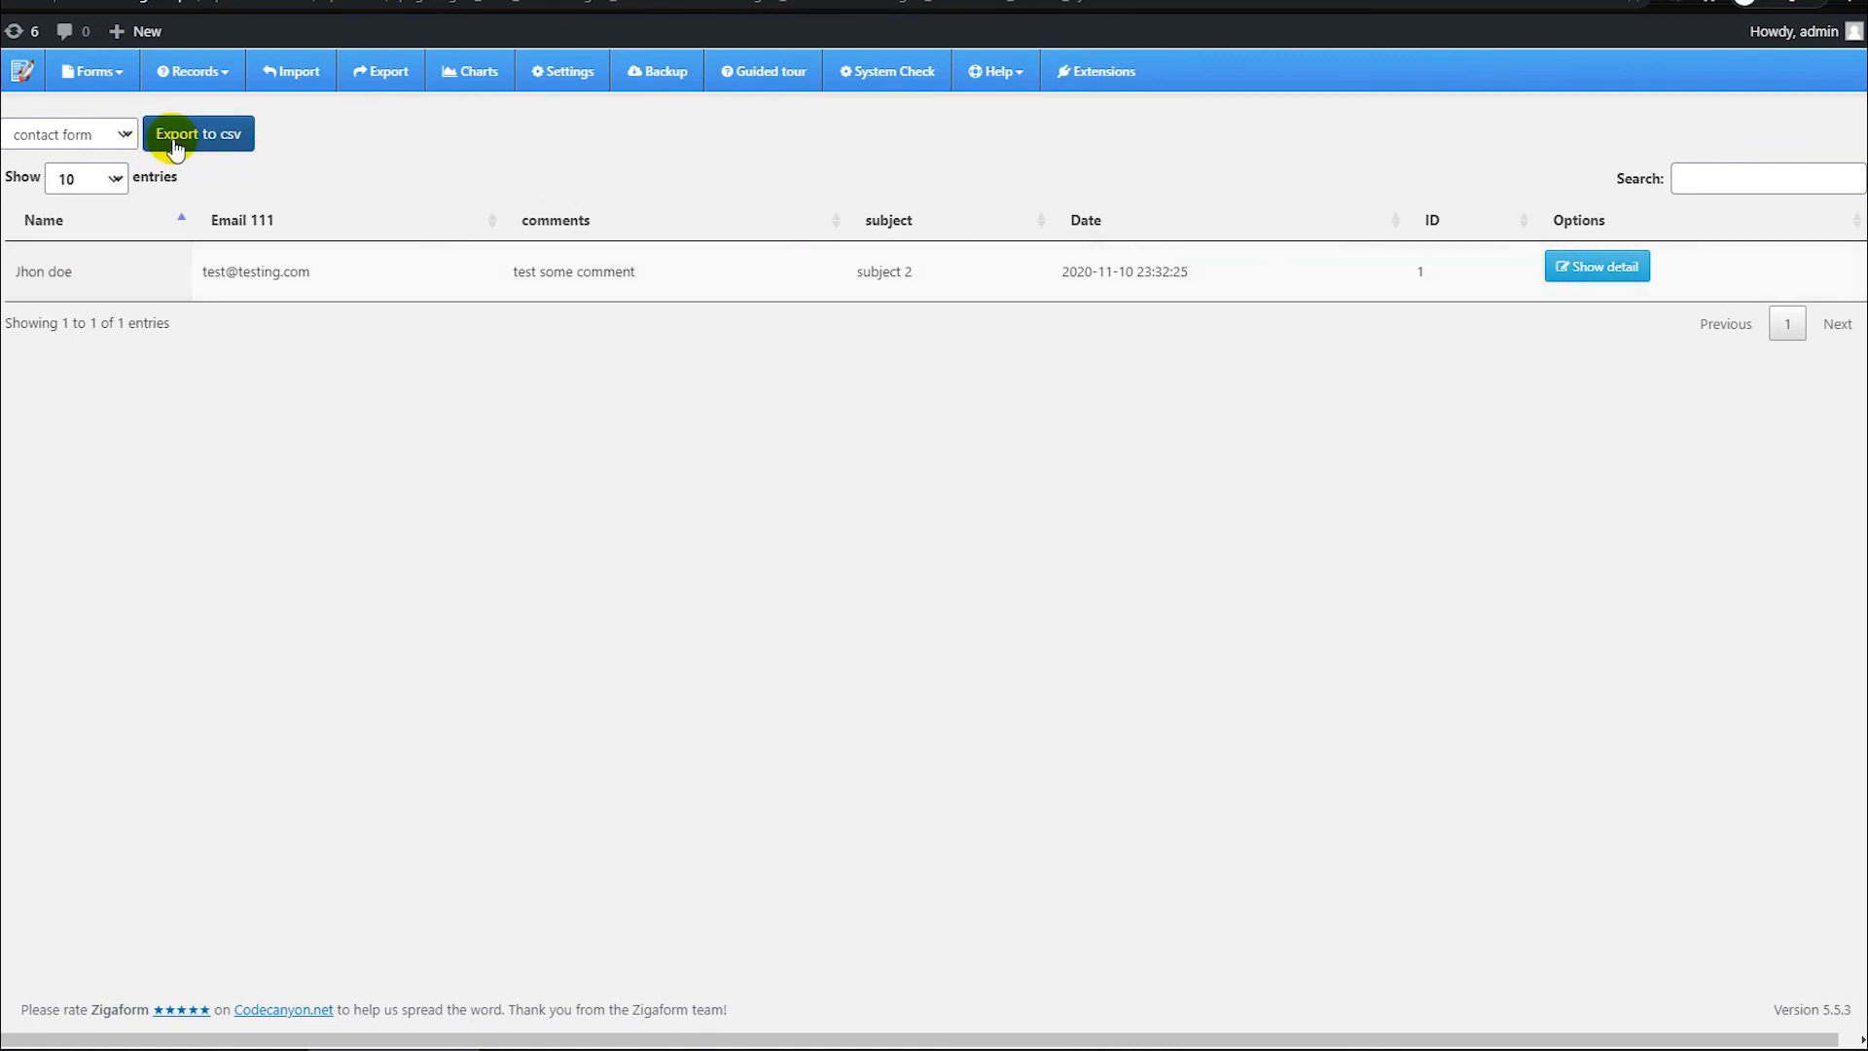
Step: Show the submitted record's detail and examine its name, email, comments and subject values
{"action": "left_click", "coordinate": [1595, 274]}
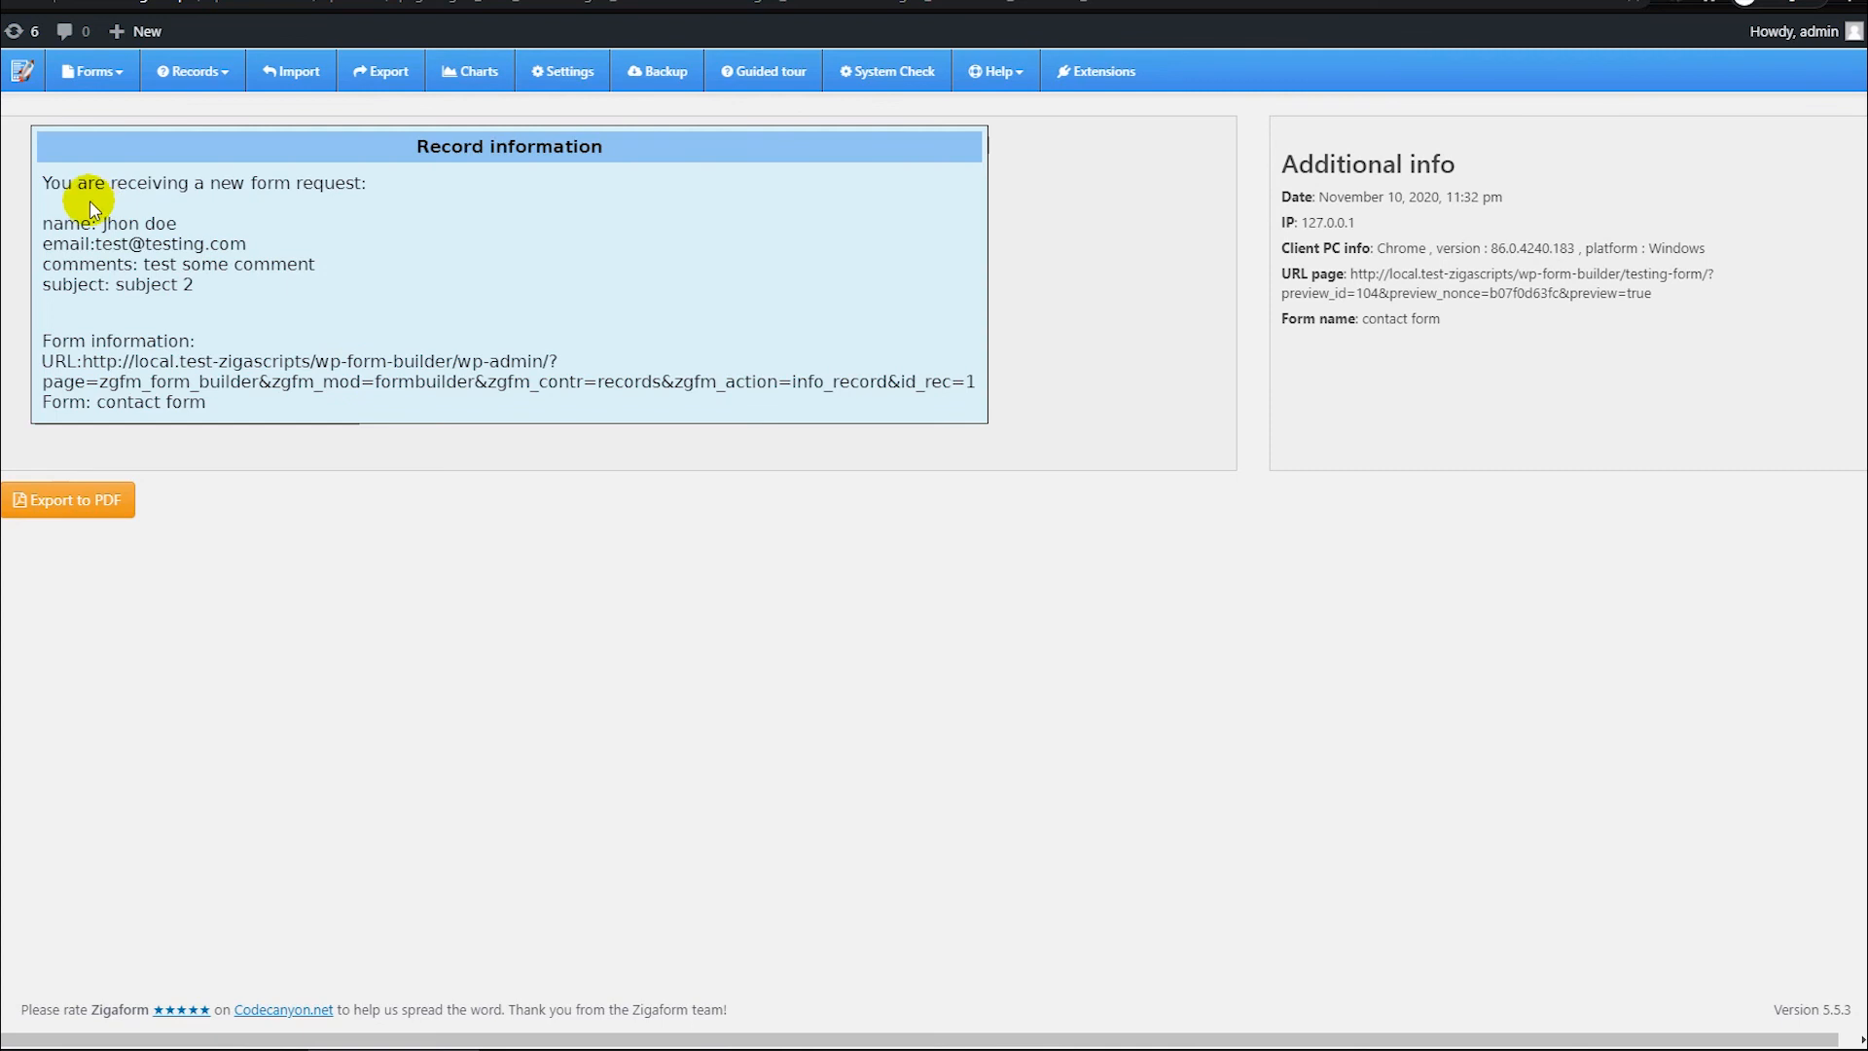
{"action": "left_click_drag", "start_coordinate": [96, 202], "coordinate": [280, 347]}
{"action": "left_click", "coordinate": [301, 282]}
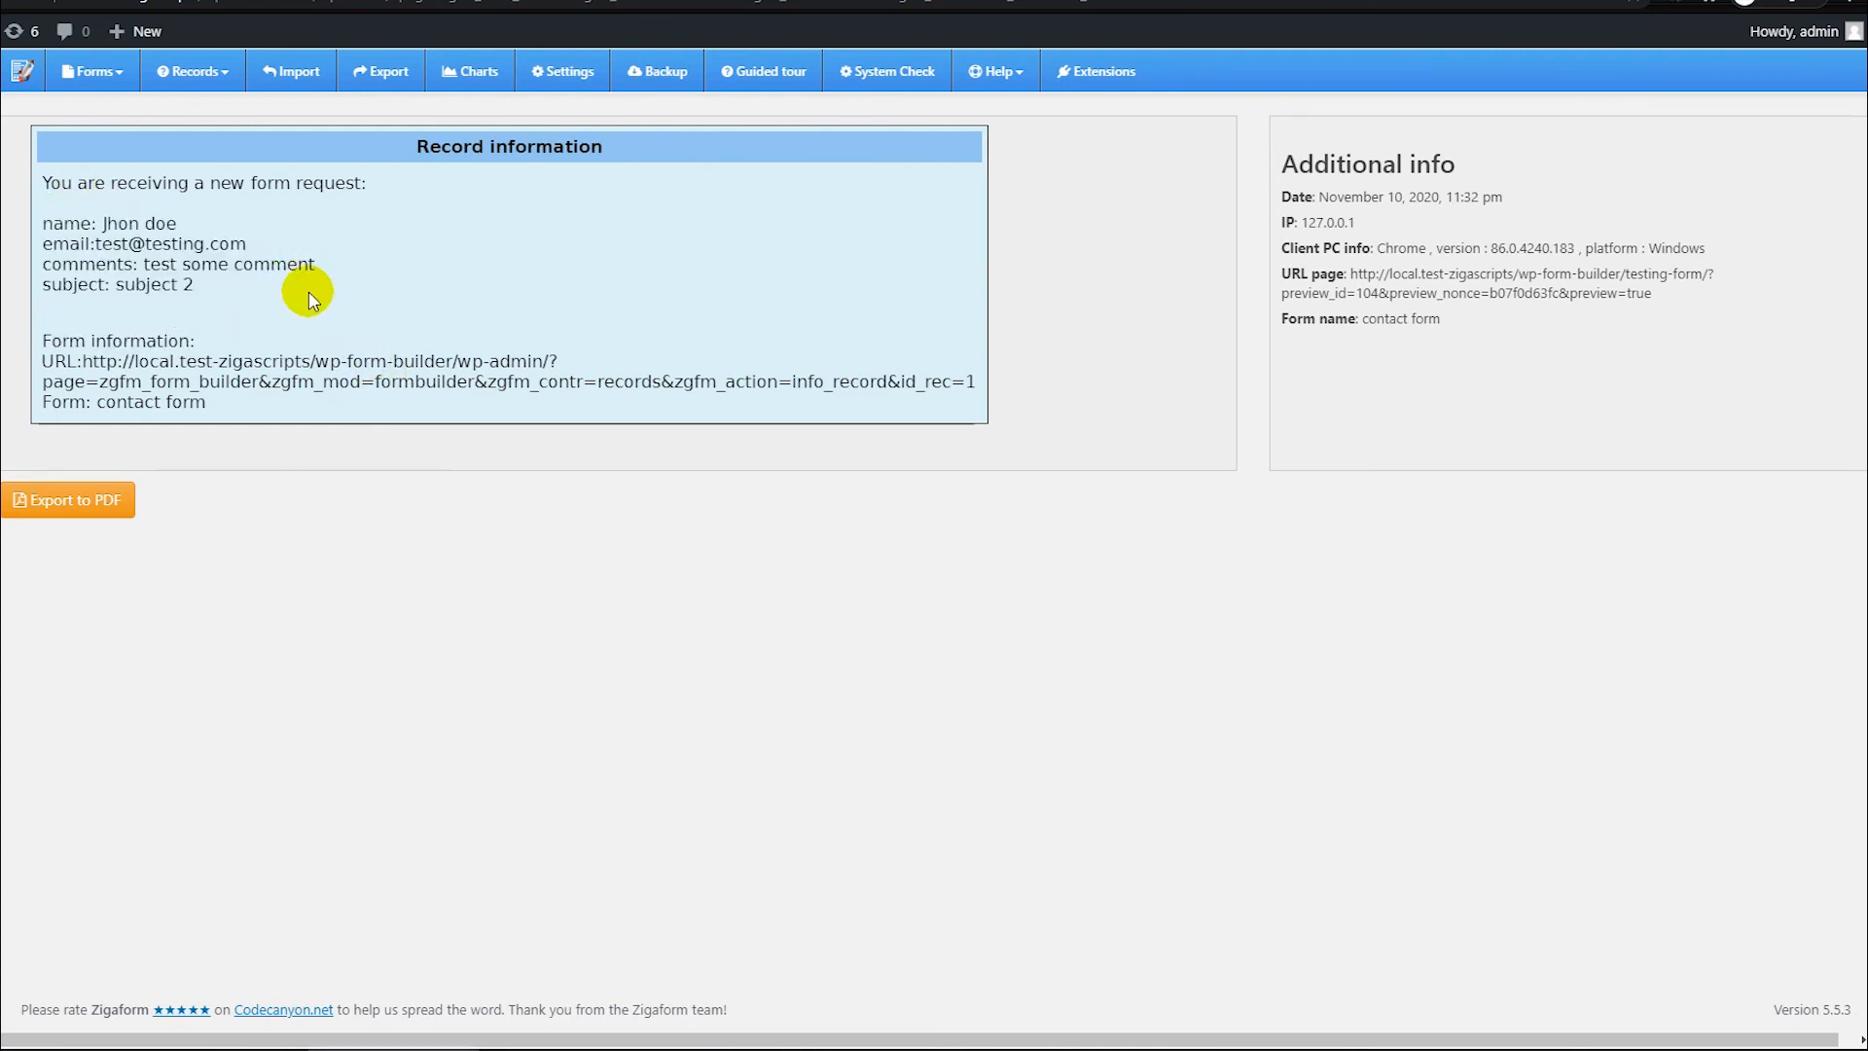
{"action": "left_click_drag", "start_coordinate": [117, 208], "coordinate": [237, 291]}
{"action": "left_click", "coordinate": [289, 343]}
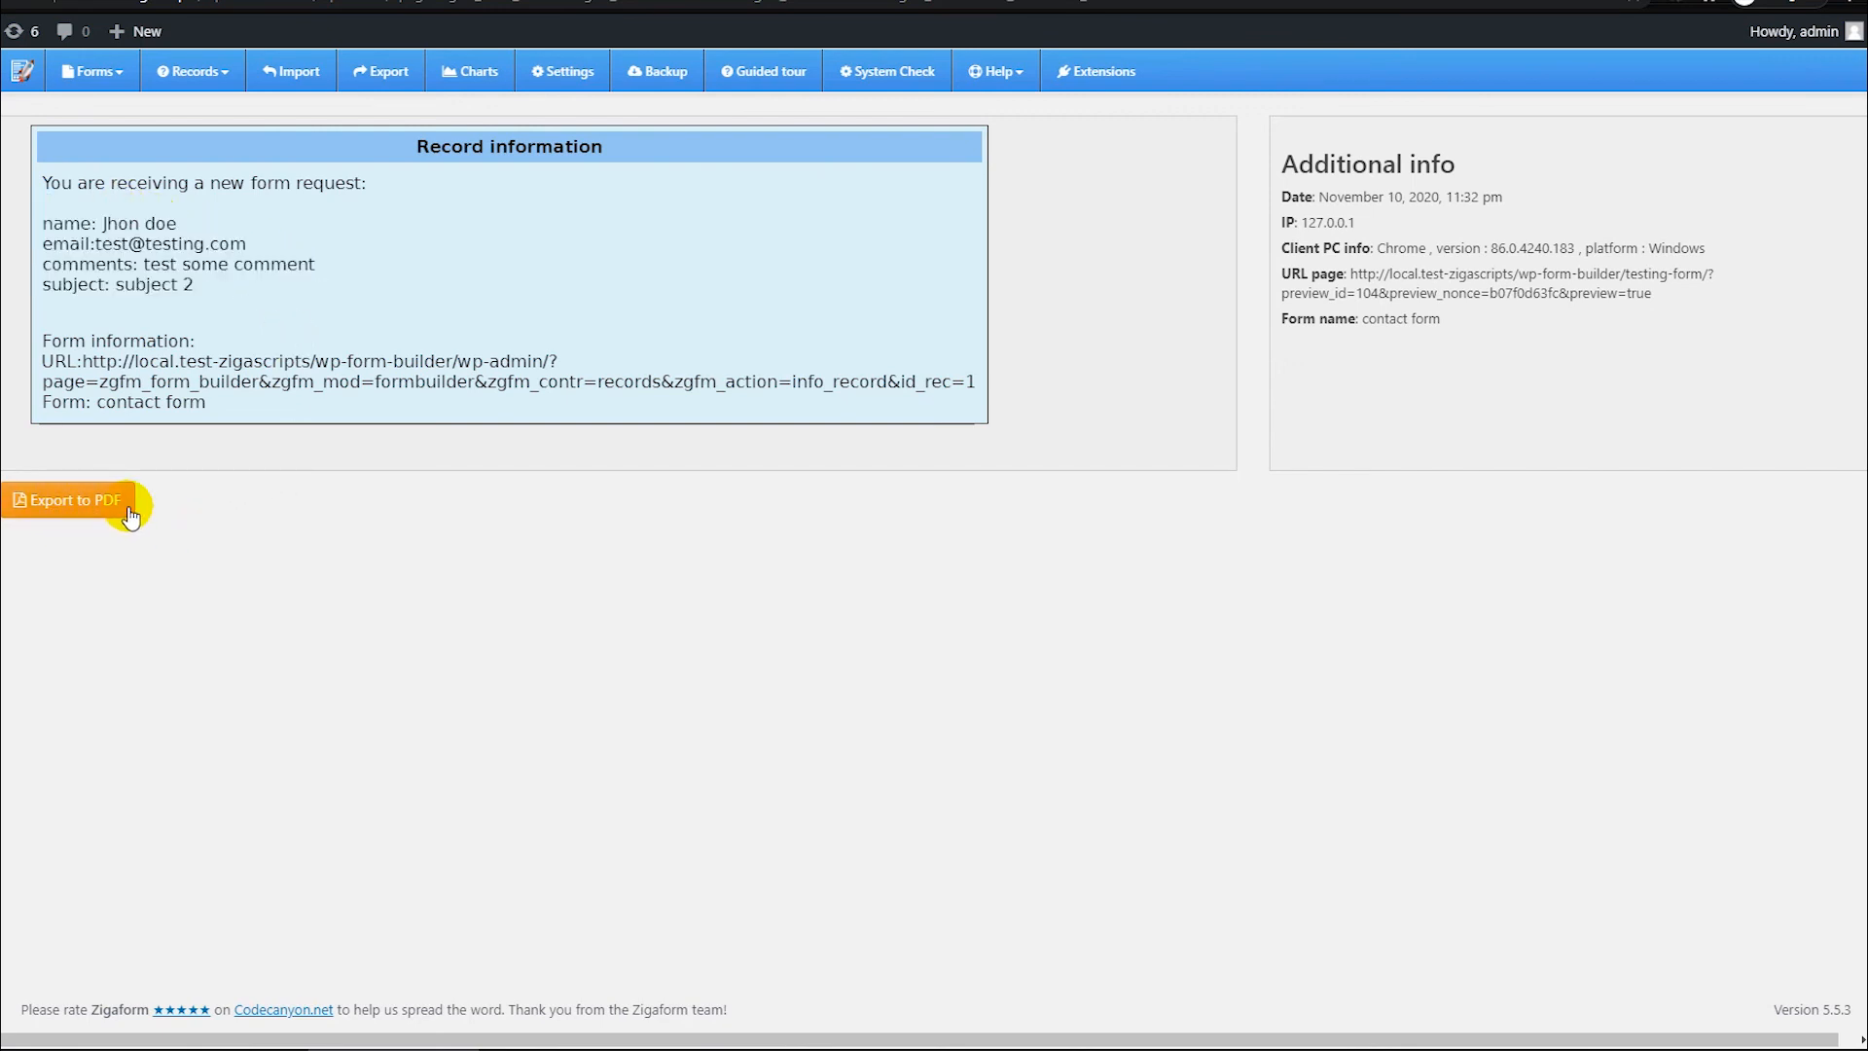